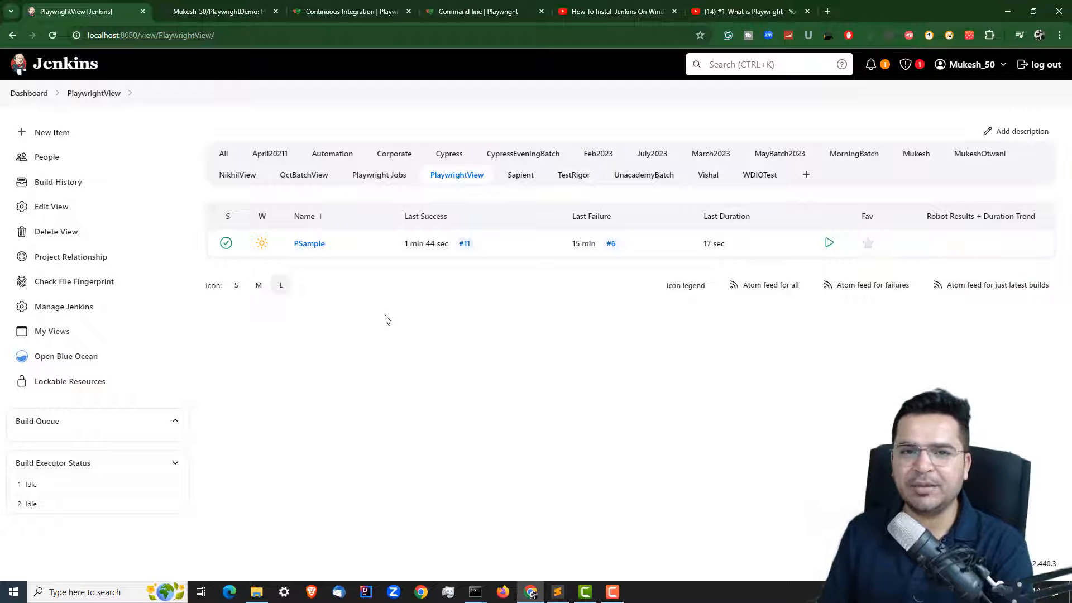
- Look through the Playwright Tutorials For Beginners playlist on YouTube from the first video to the last
click(743, 11)
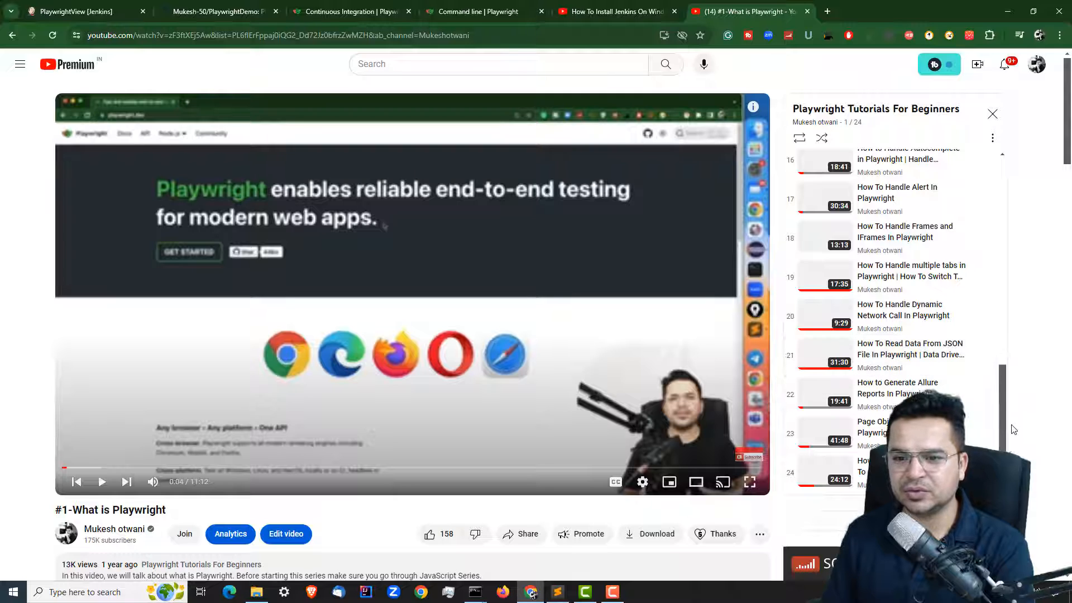
drag(1004, 425, 1001, 221)
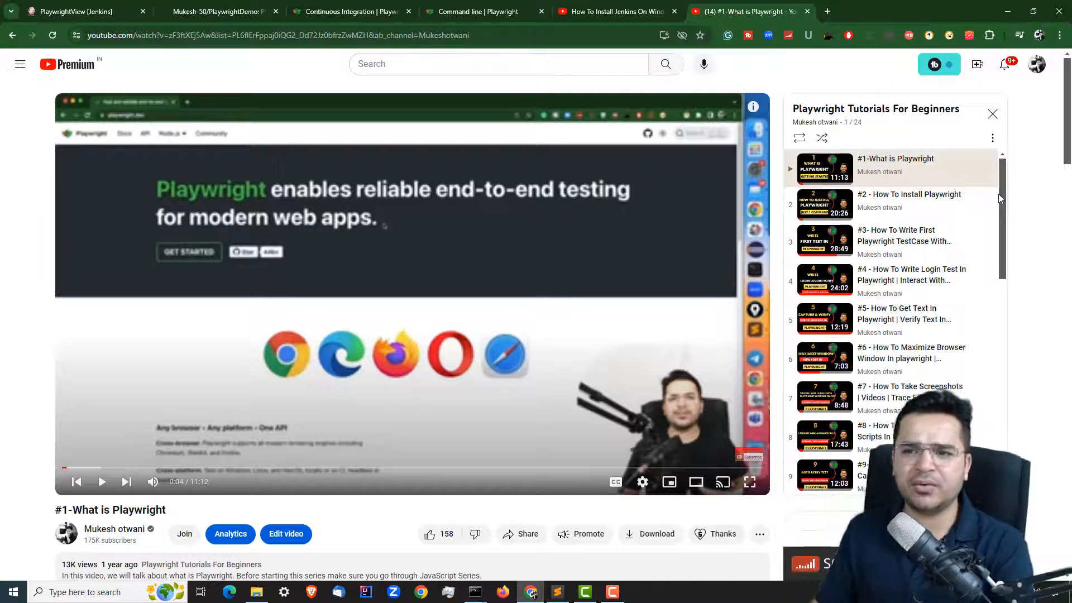
drag(1002, 235, 1004, 455)
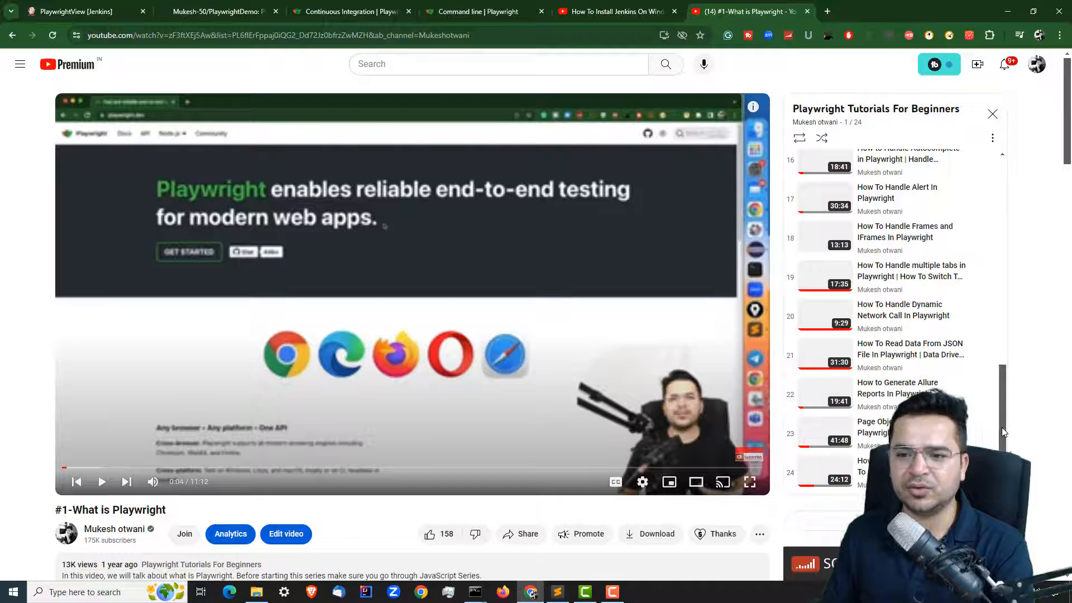
scroll(999, 427, up, 10)
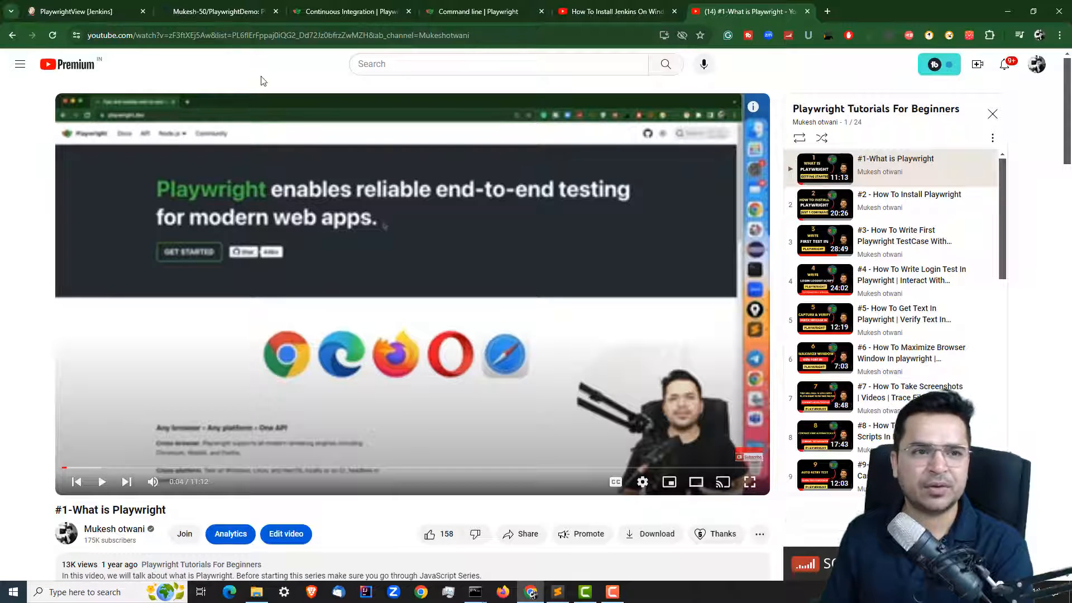
- View the PlaywrightDemo repository on GitHub and check its address
click(232, 8)
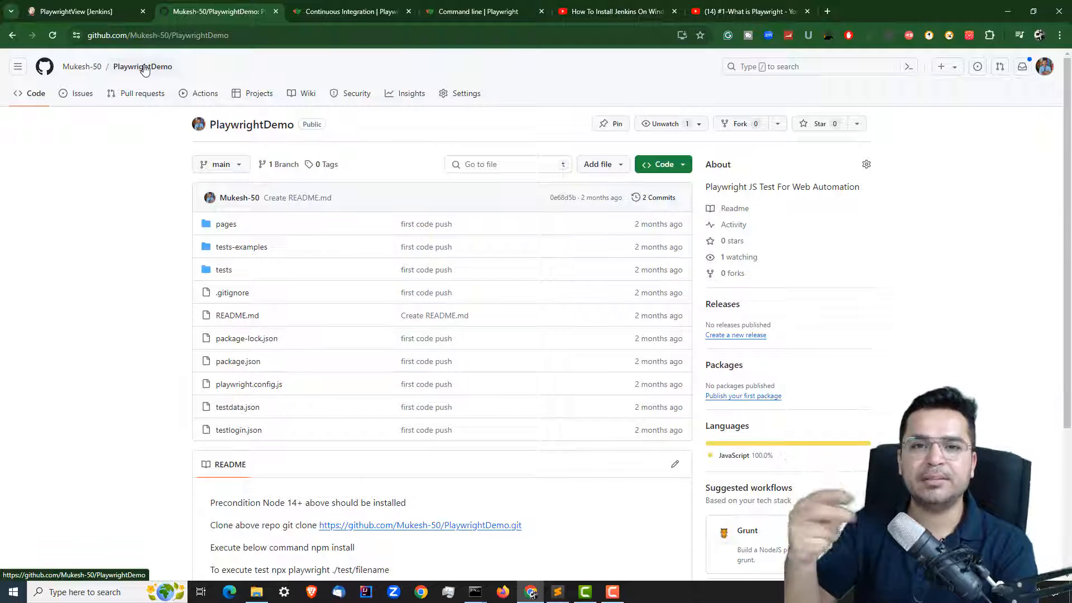
click(242, 37)
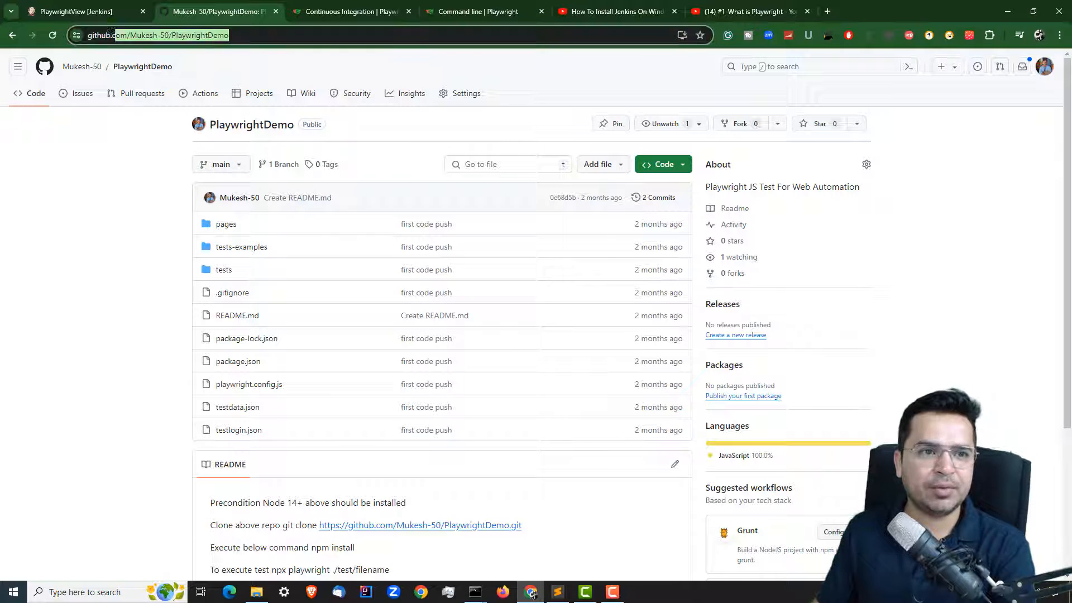
click(121, 227)
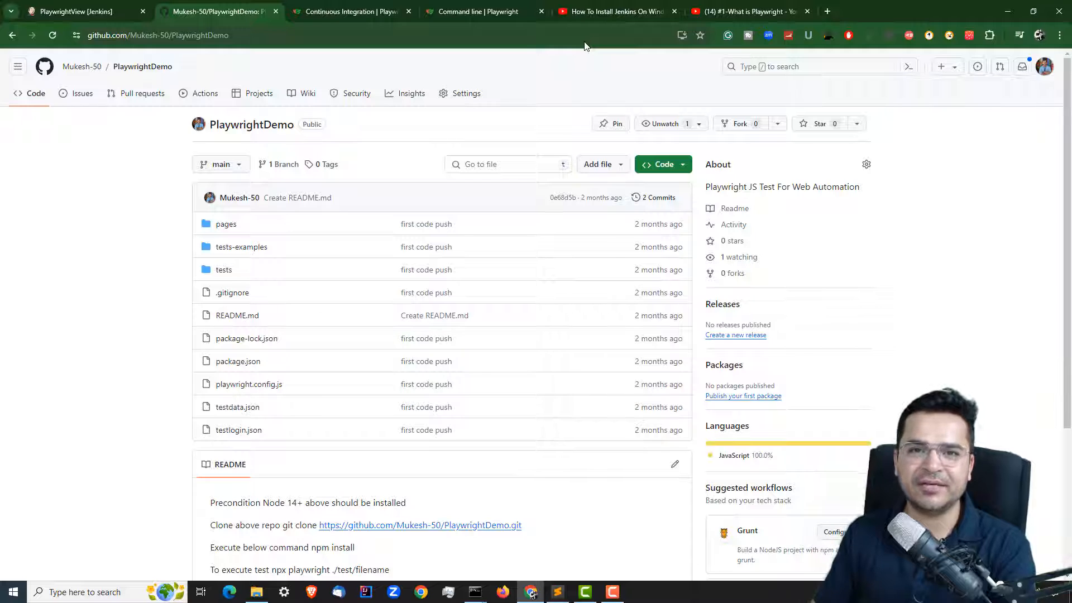
- Look through the Jenkins Tutorial For Beginners playlist on YouTube from start to end
click(600, 19)
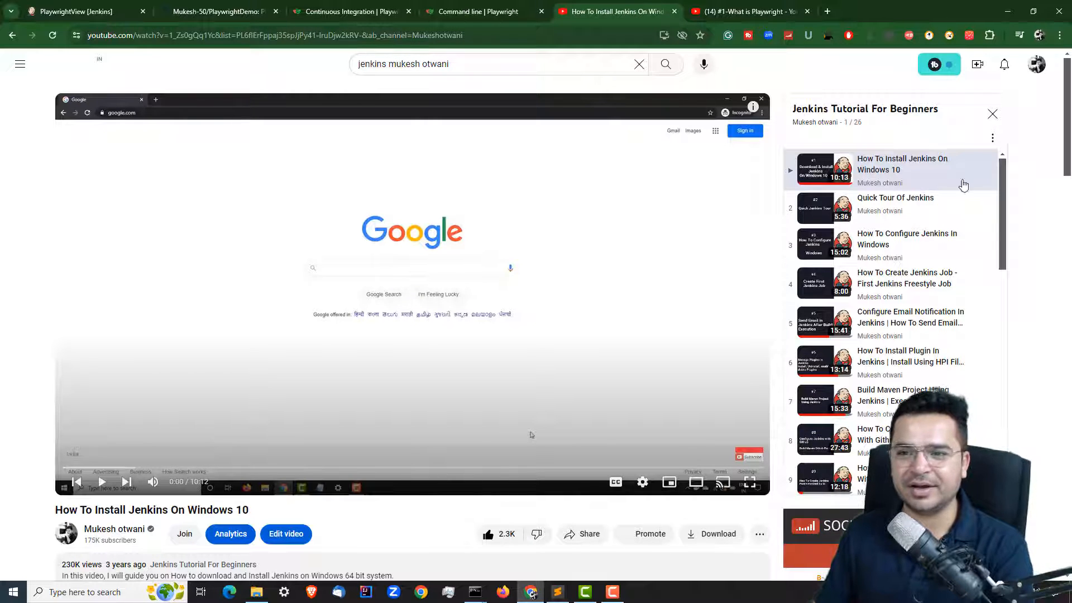
drag(1002, 166, 1001, 381)
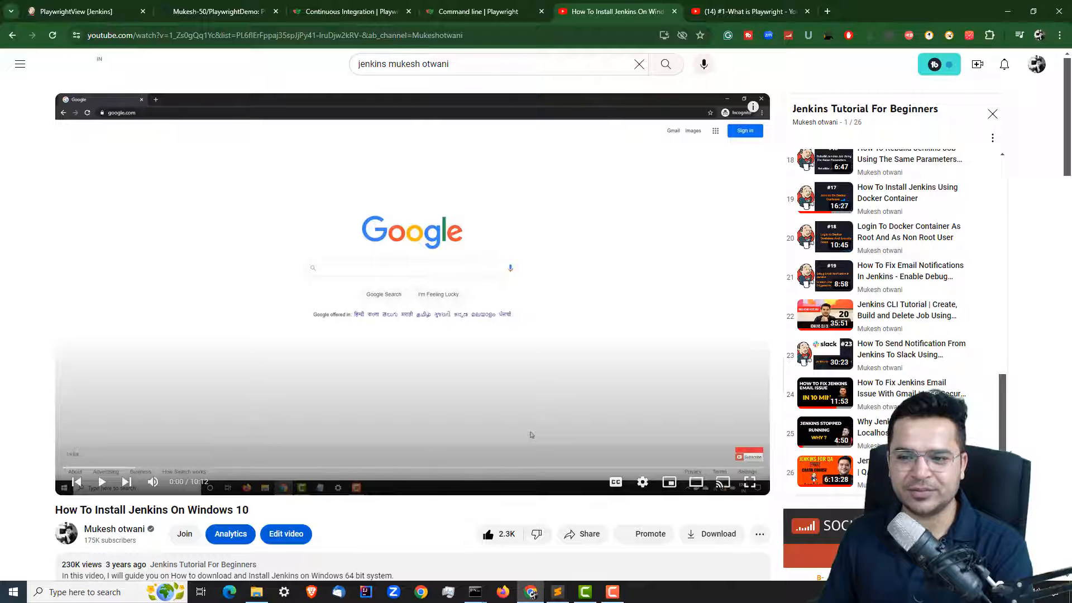
drag(1004, 388, 1013, 112)
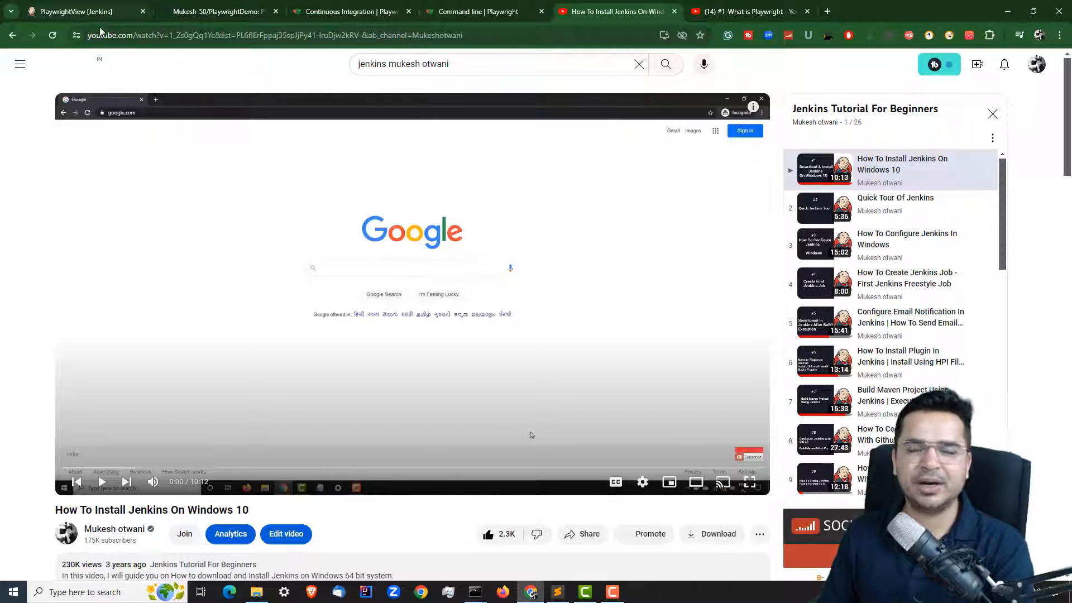
- Review the PlaywrightView job list in Jenkins alongside the PlaywrightDemo repository on GitHub
click(110, 5)
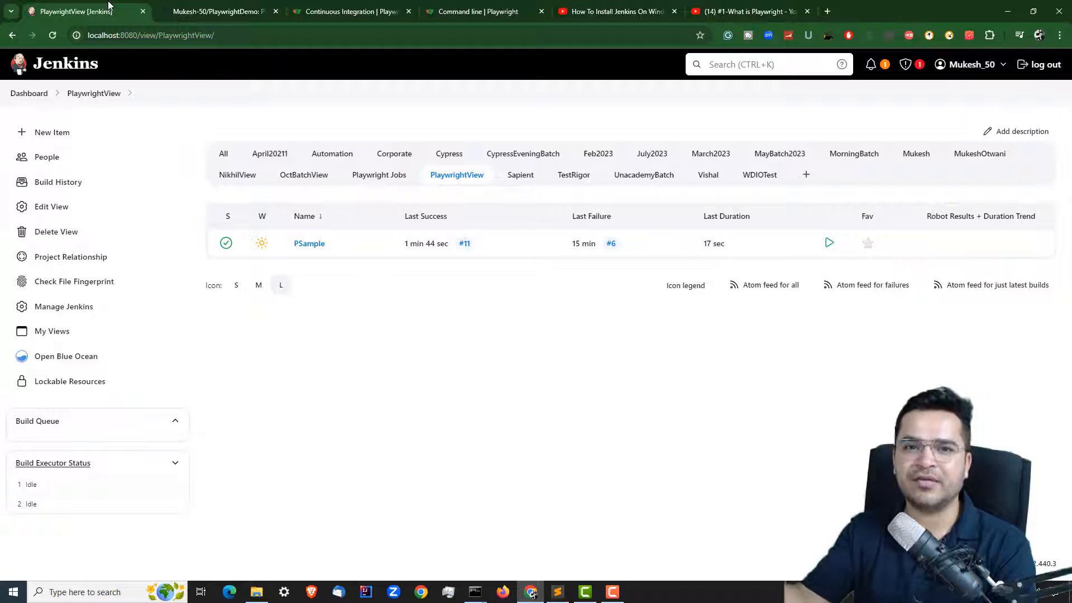
click(212, 11)
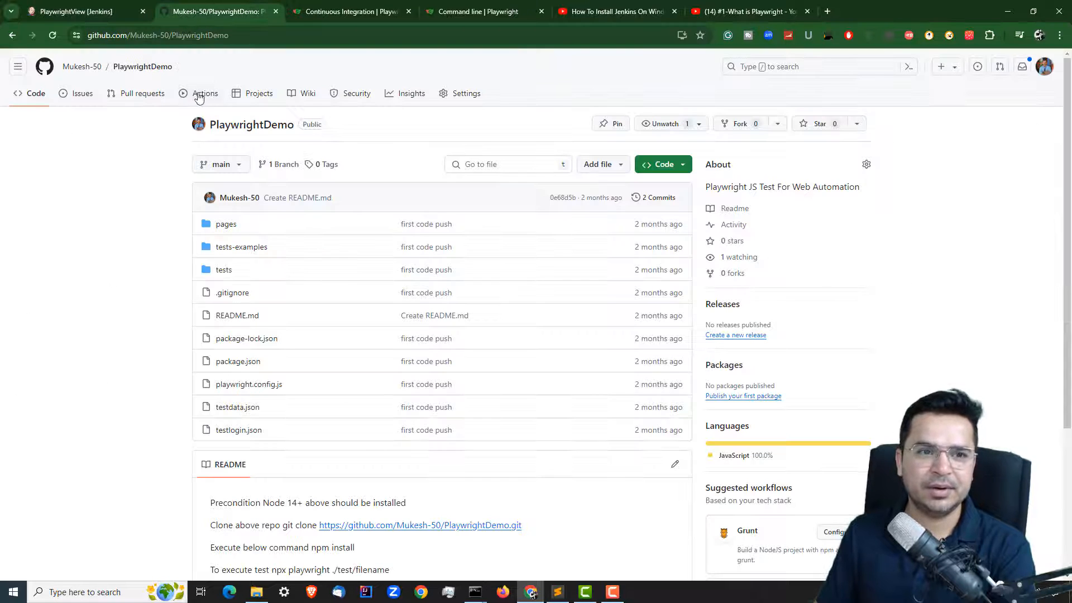
click(108, 10)
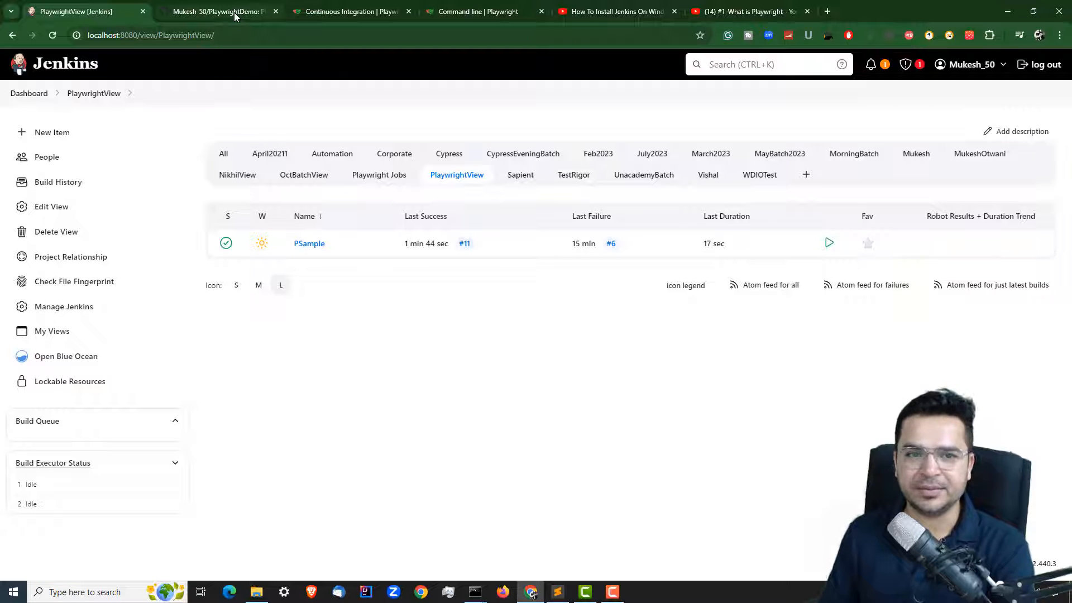
click(200, 14)
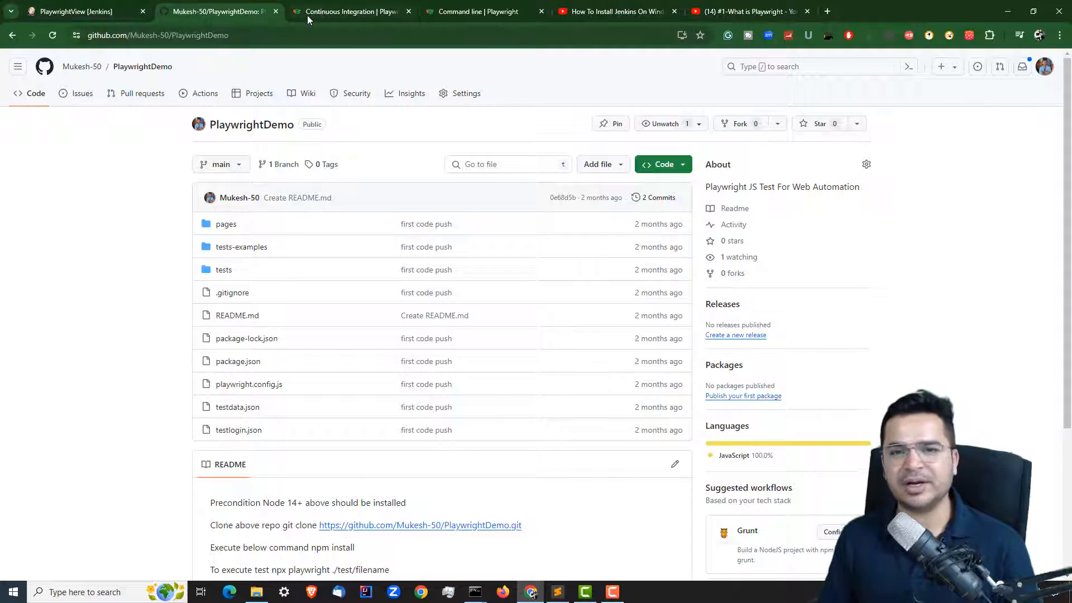
mouse_move(307, 15)
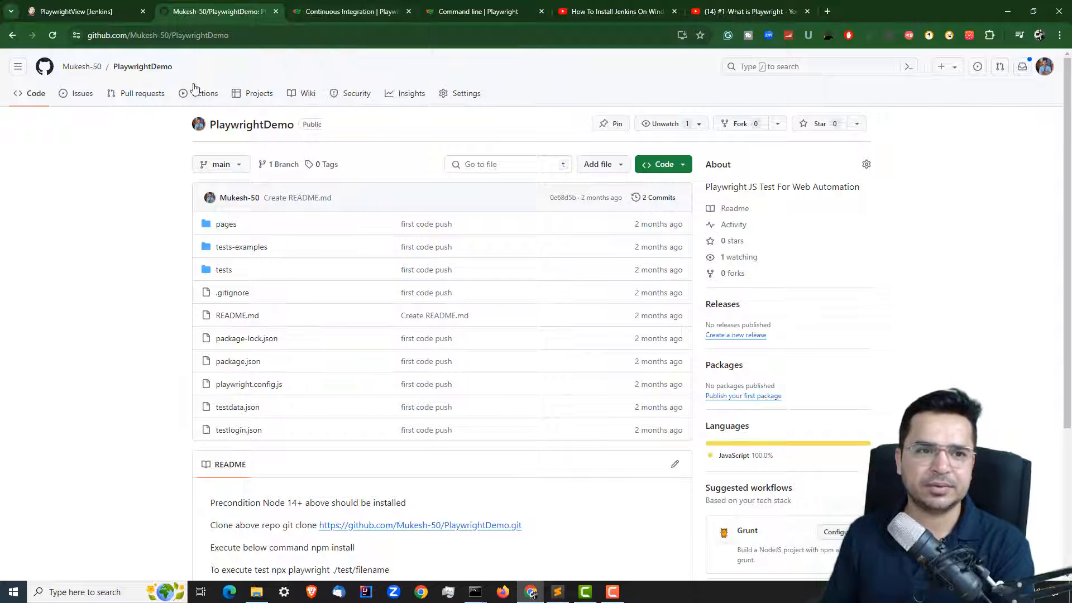
- Examine the introduction of the Continuous Integration page in the Playwright documentation
click(324, 8)
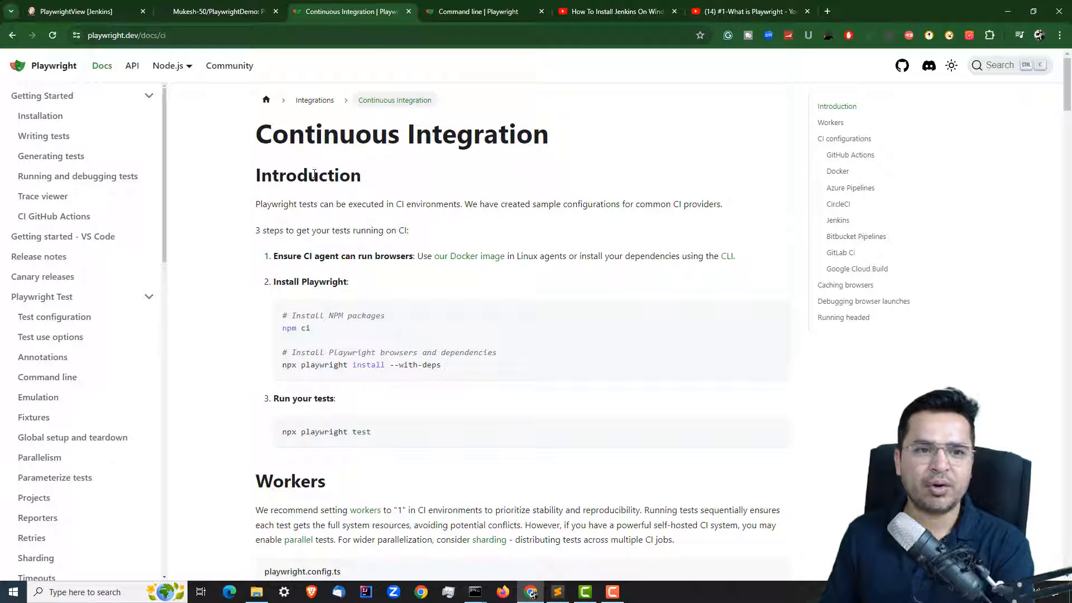
click(89, 35)
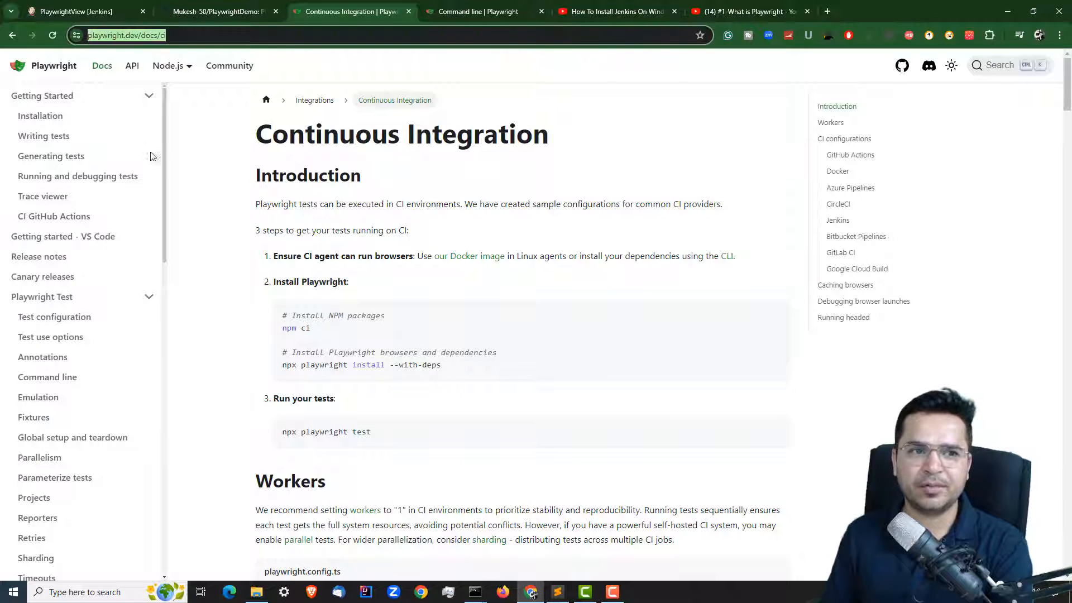
click(203, 176)
drag(254, 138, 614, 150)
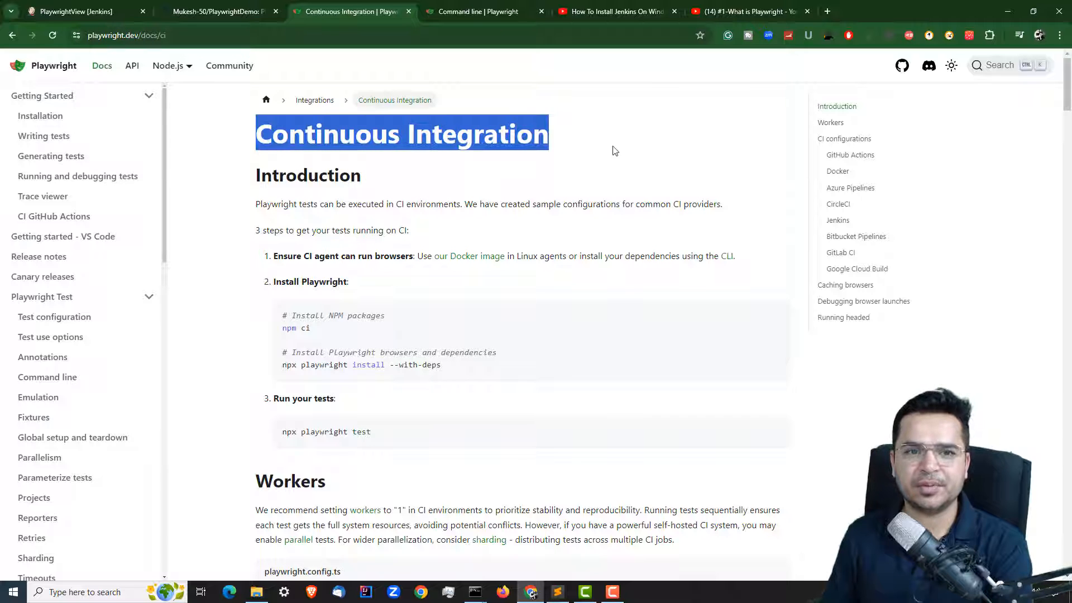
click(619, 148)
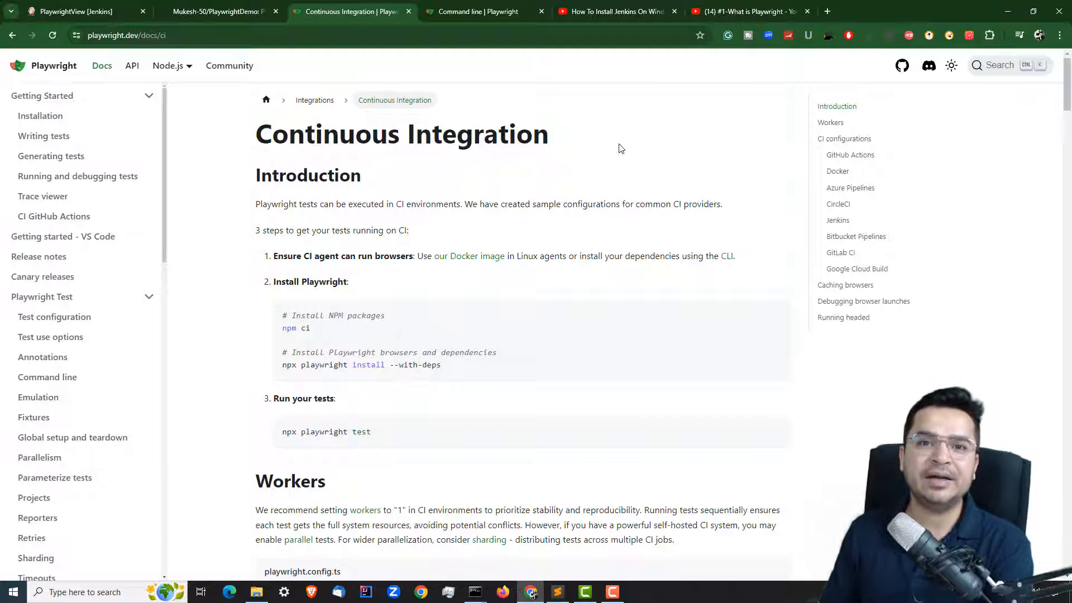
drag(270, 142, 737, 142)
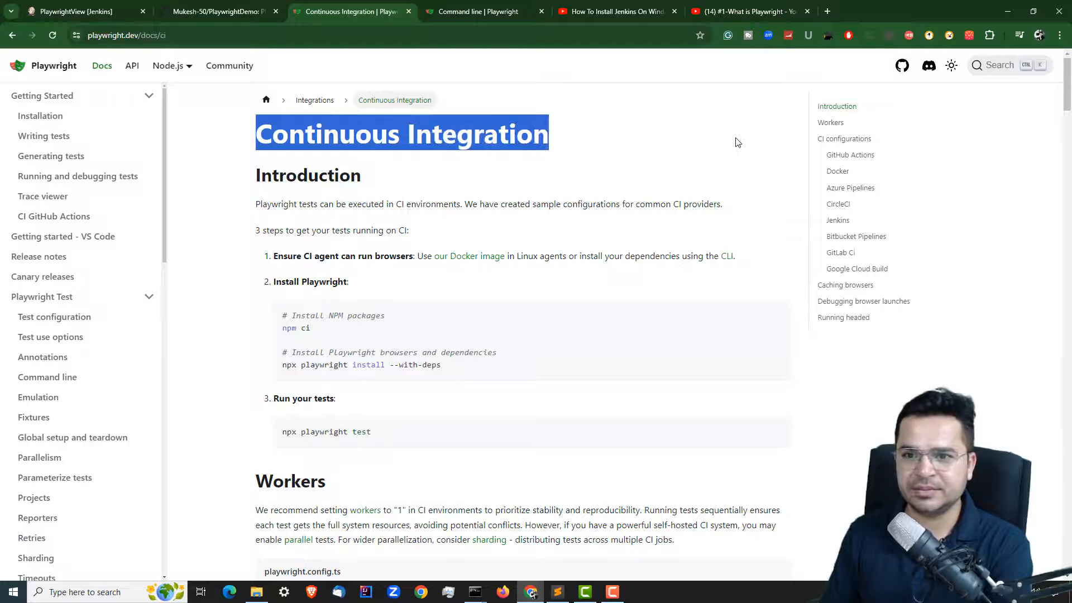
click(739, 142)
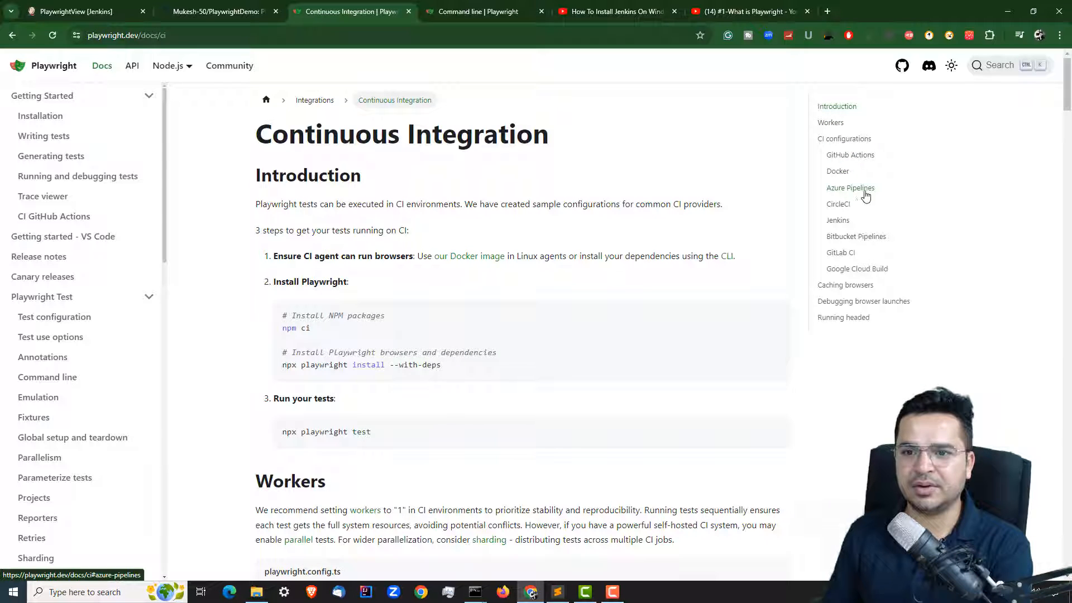
- Go to the Jenkins section of the Continuous Integration documentation and read its pipeline example
click(841, 222)
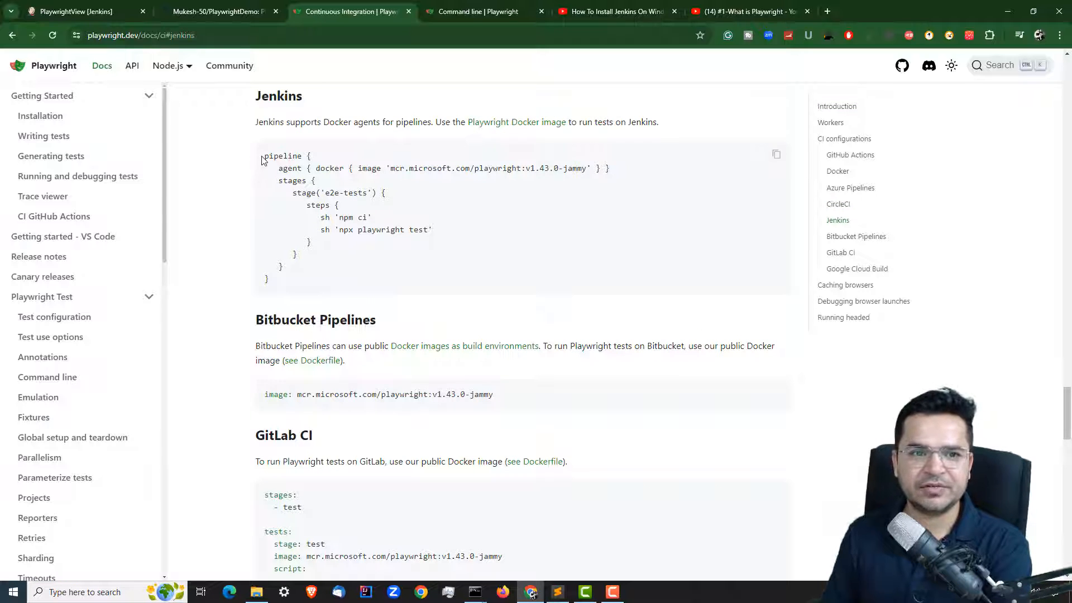
mouse_move(262, 161)
mouse_down()
mouse_move(311, 270)
mouse_move(299, 275)
mouse_move(258, 163)
mouse_up()
click(236, 215)
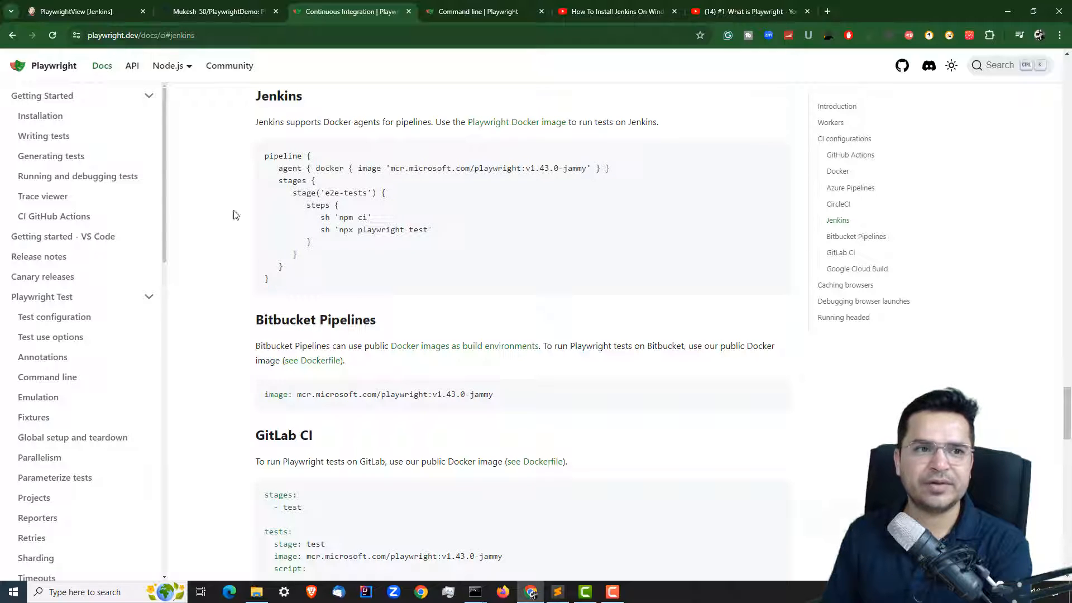
- Switch to Jenkins and start a new item from PlaywrightView
click(119, 11)
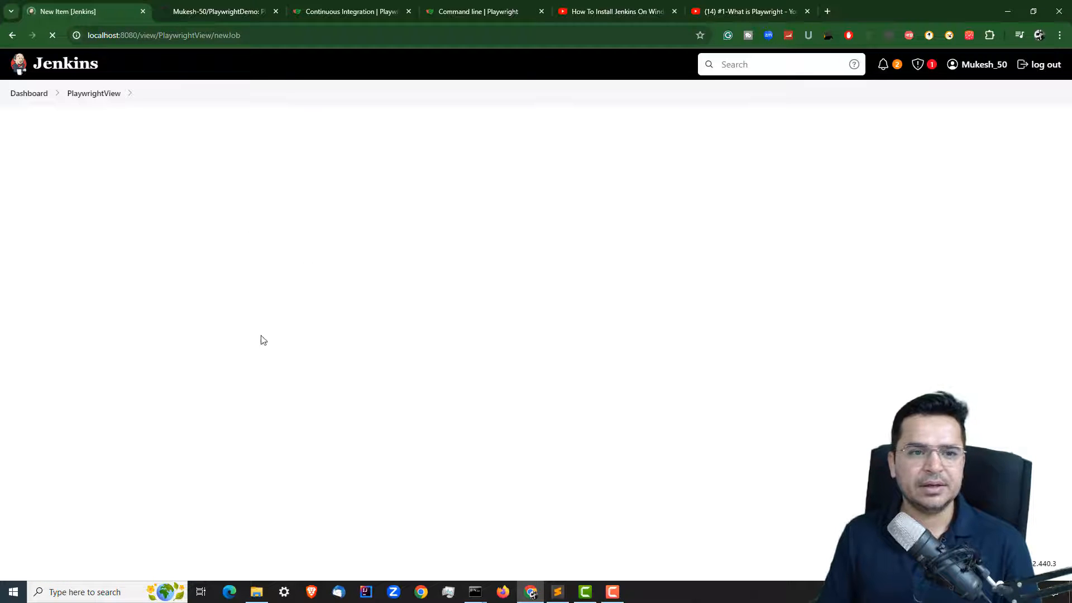
click(342, 168)
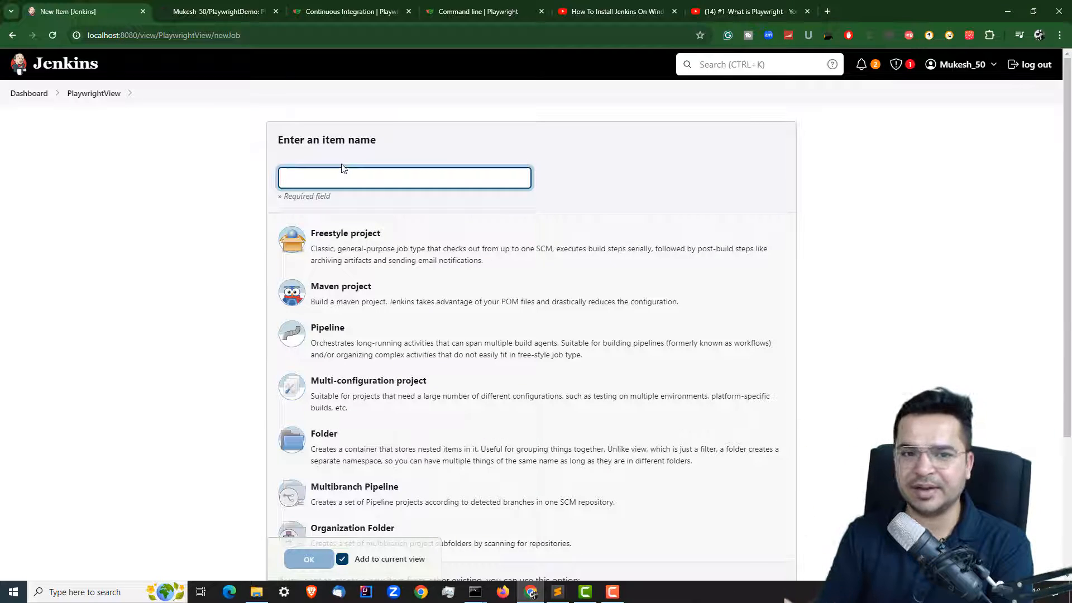
- Return to the Playwright documentation and review the full pipeline script given for Jenkins
click(335, 11)
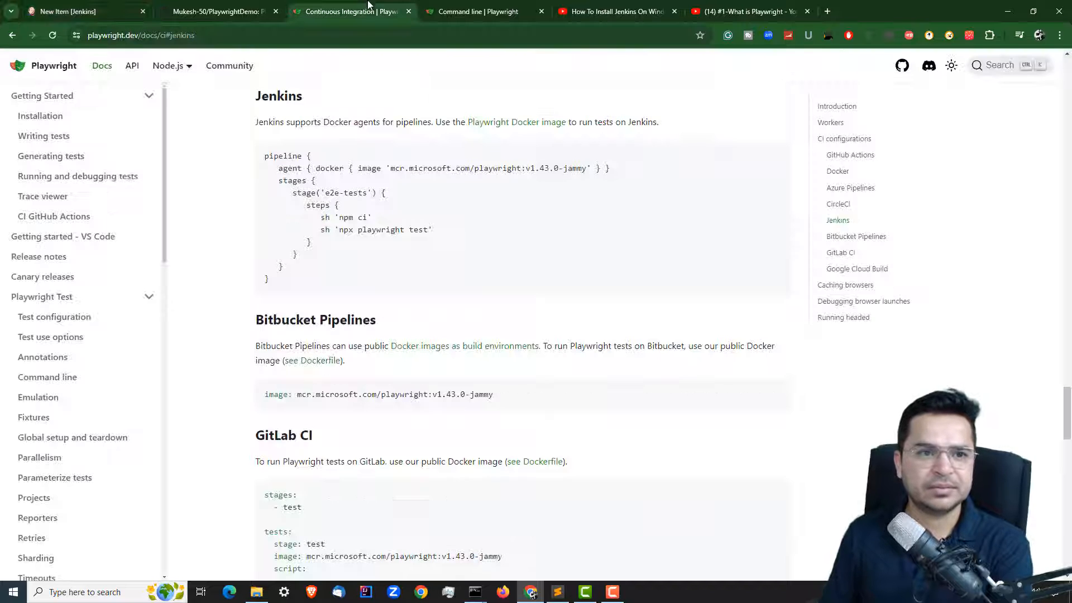
mouse_move(158, 71)
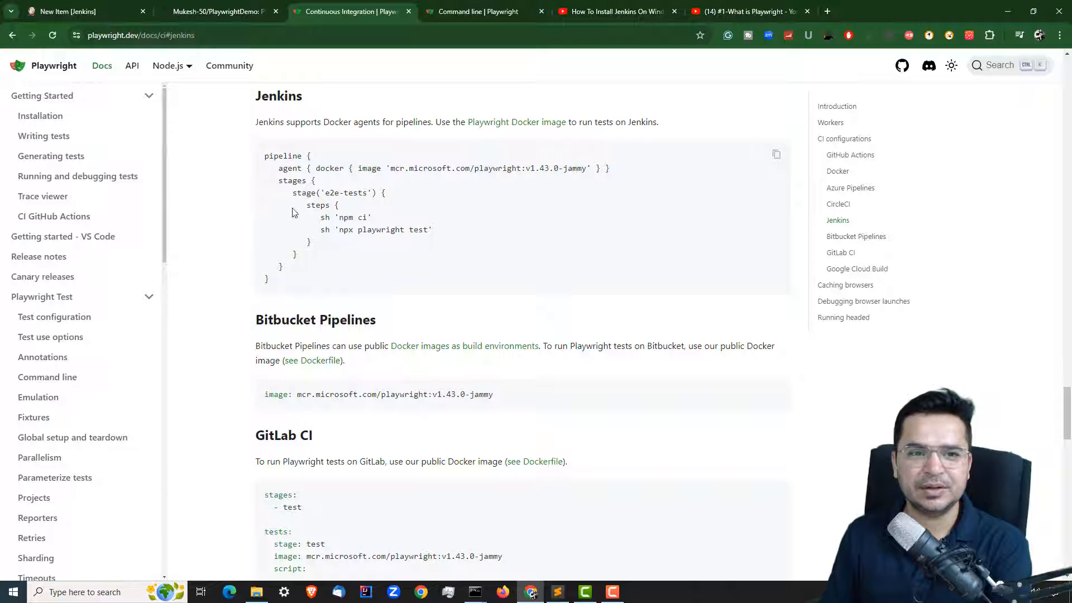
drag(303, 273, 266, 147)
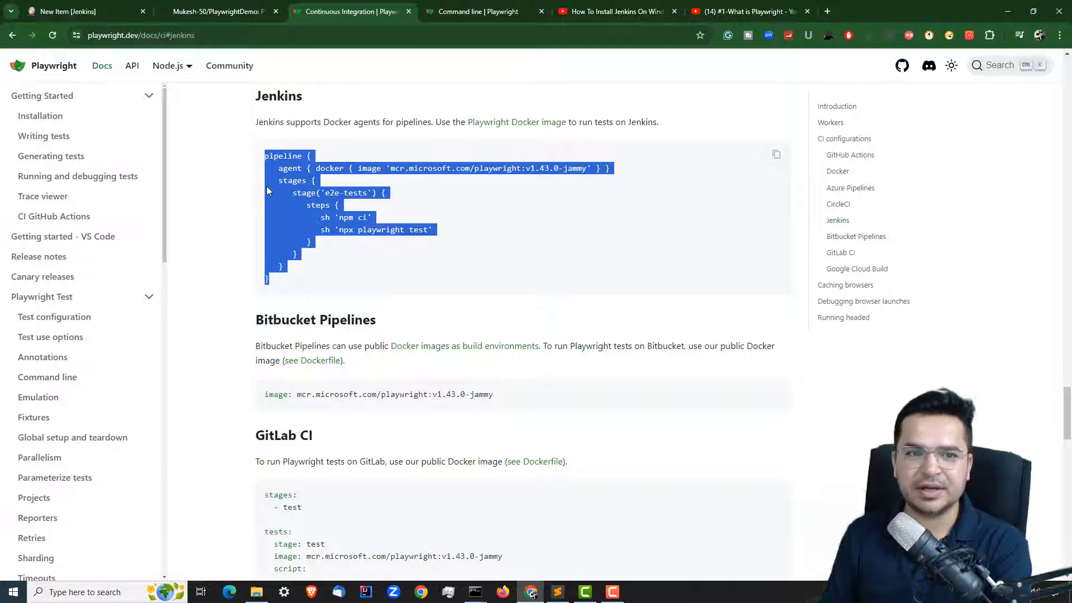
click(267, 190)
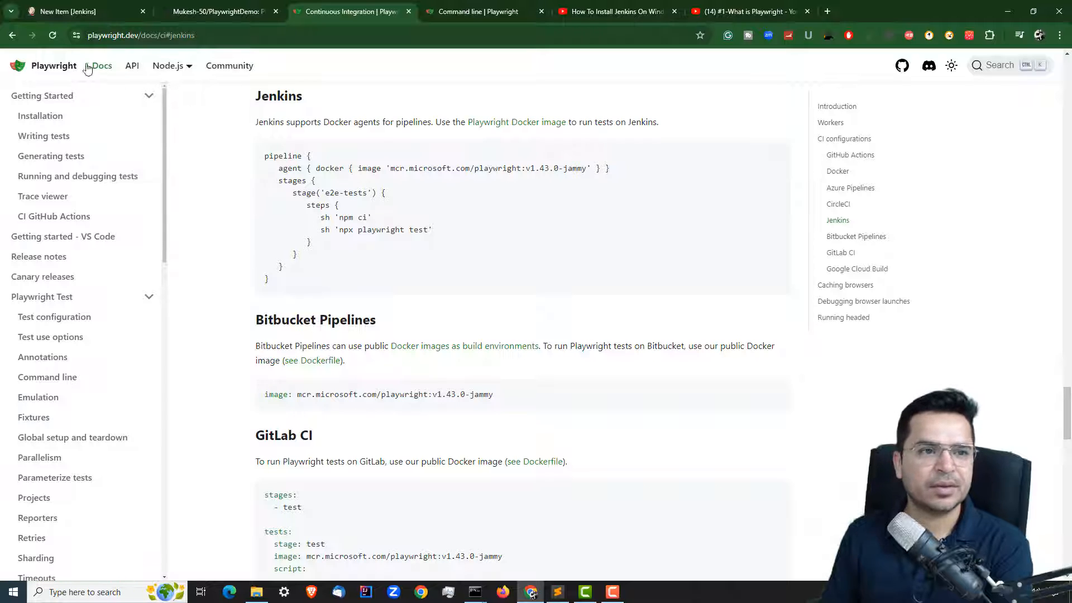
- Go back to the new Jenkins item and name it PlaywrightGithub
click(64, 12)
click(322, 176)
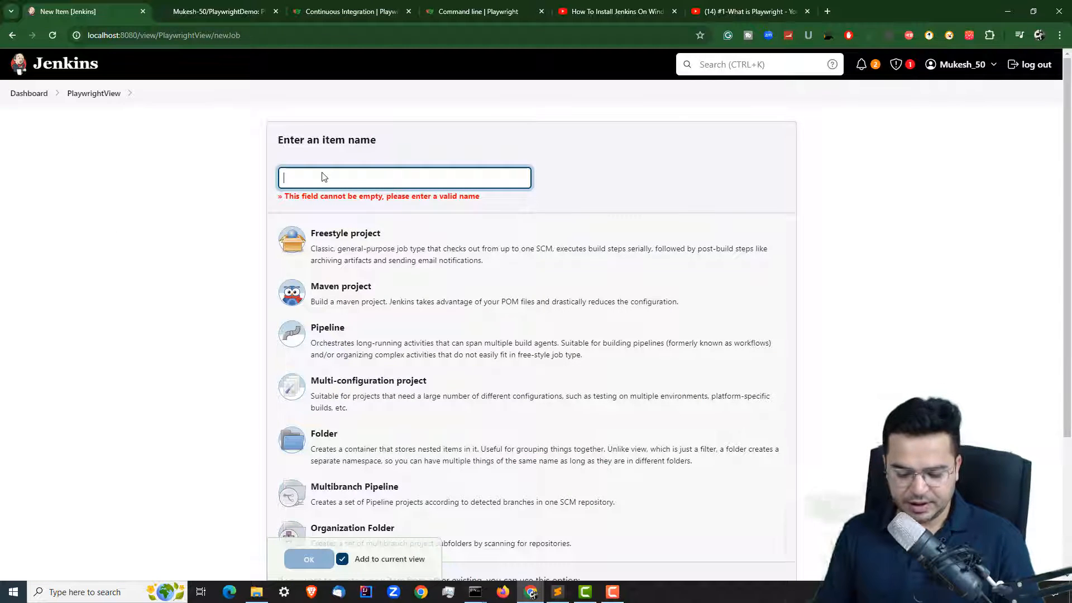
text(Playw)
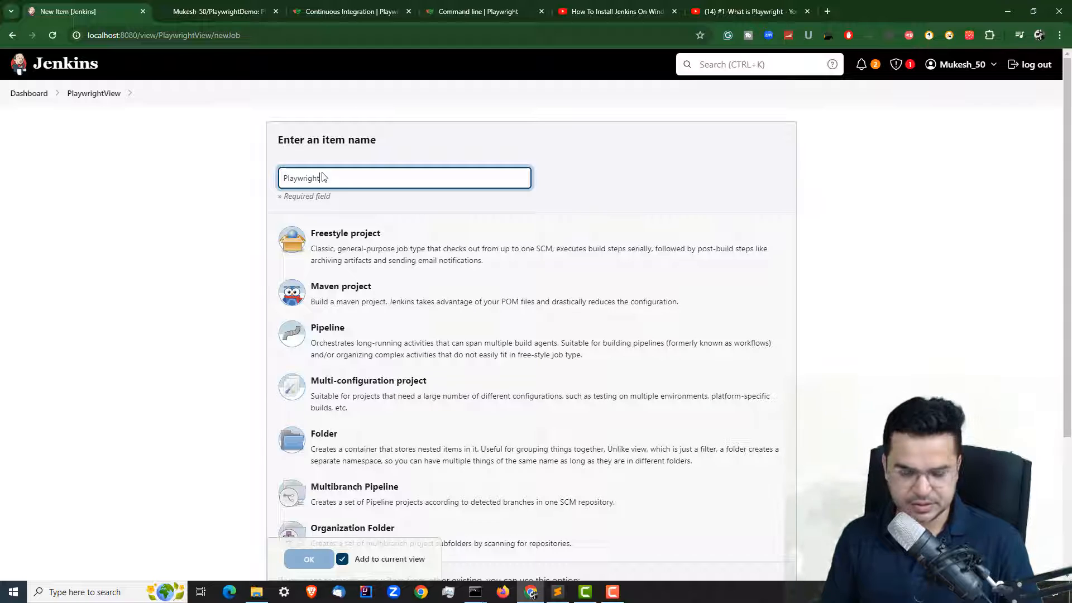
text(right)
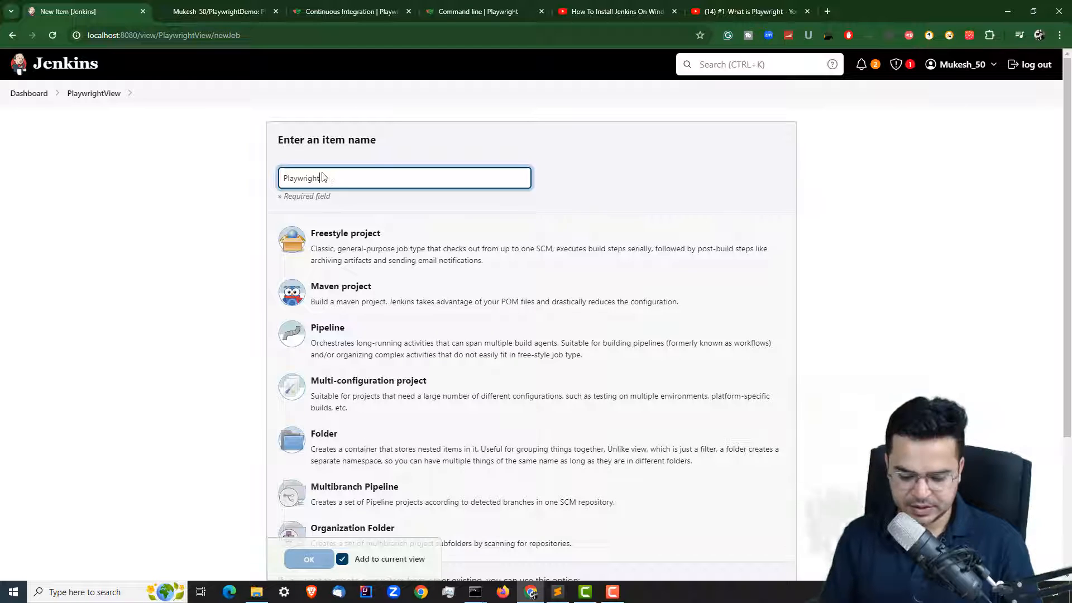
text(Github)
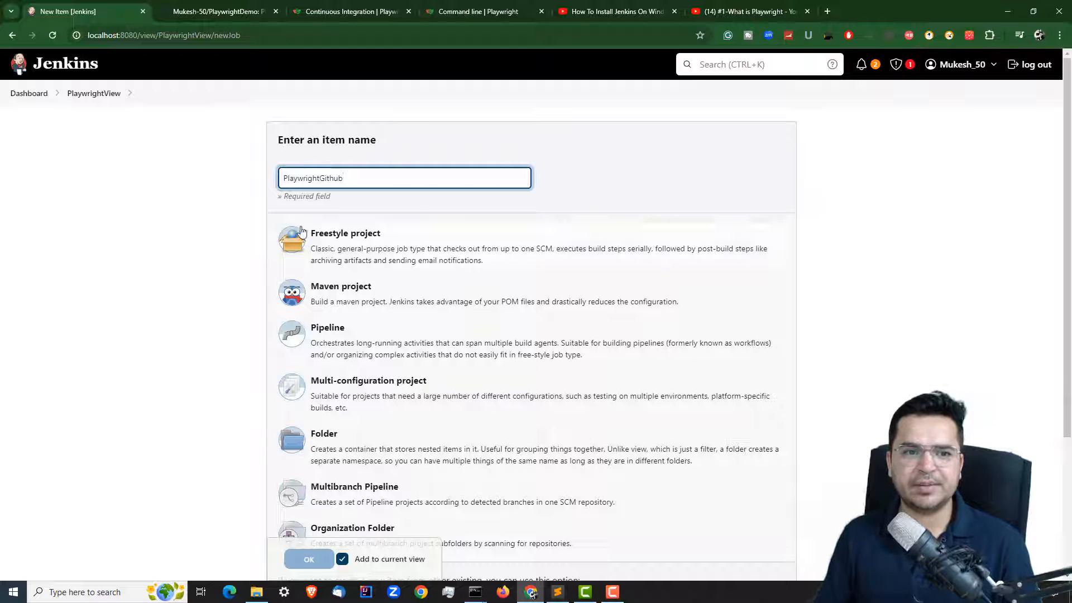
key(ctrl+a)
click(124, 303)
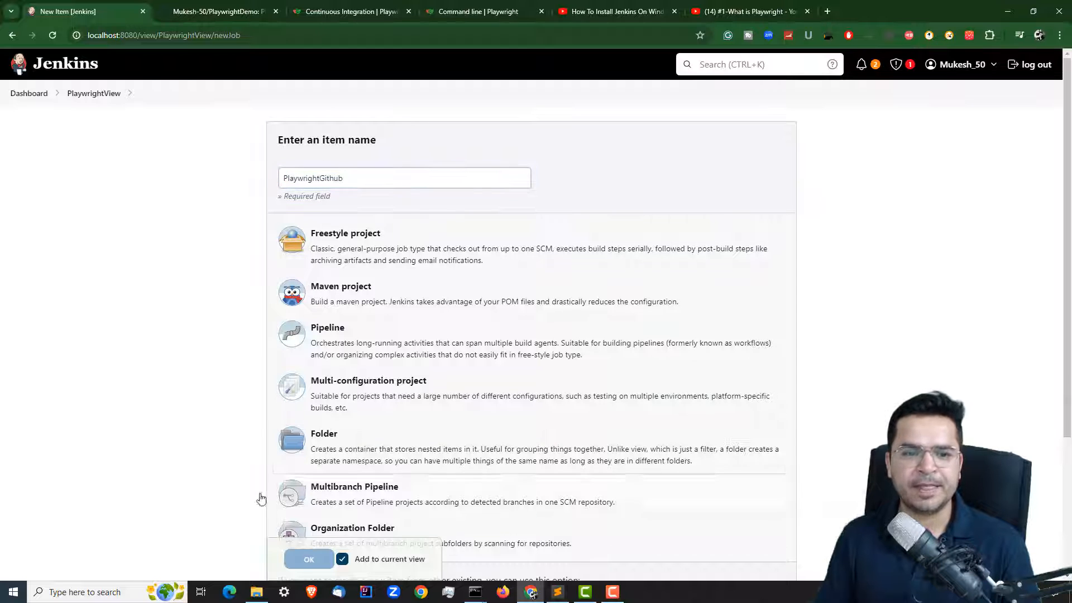
mouse_move(475, 598)
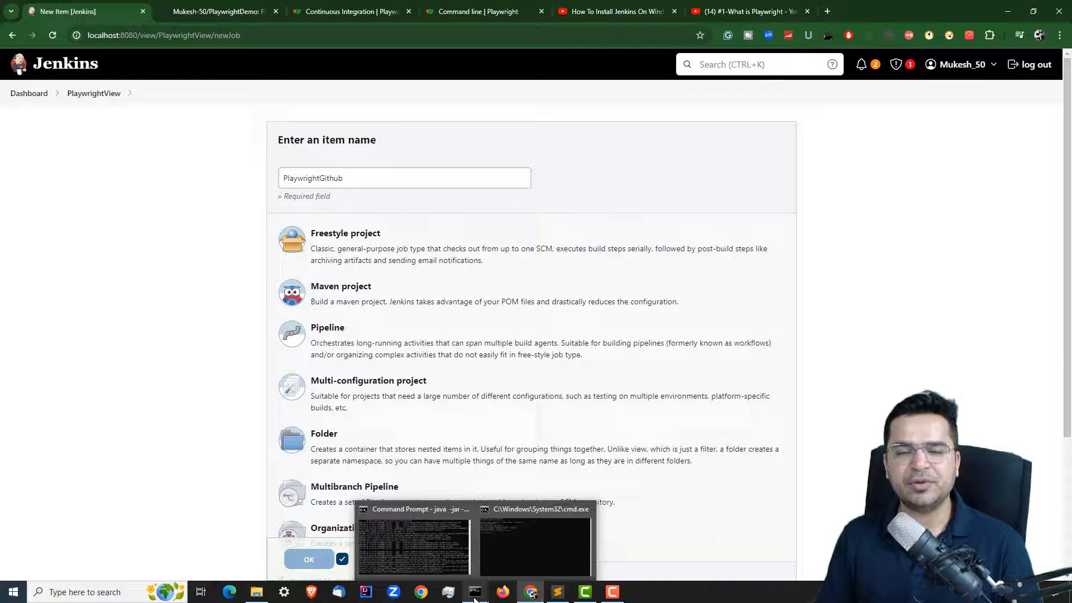
- Switch to the command prompt in the PWCode folder, clear it with cls, and check the Node version with node --version
click(553, 538)
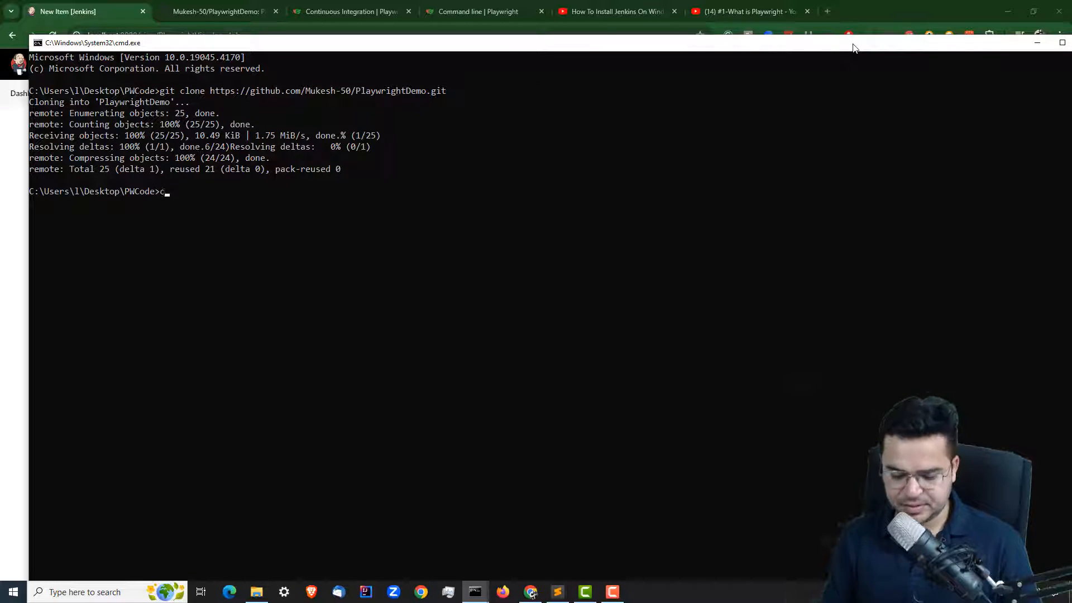
text(ls)
key(Return)
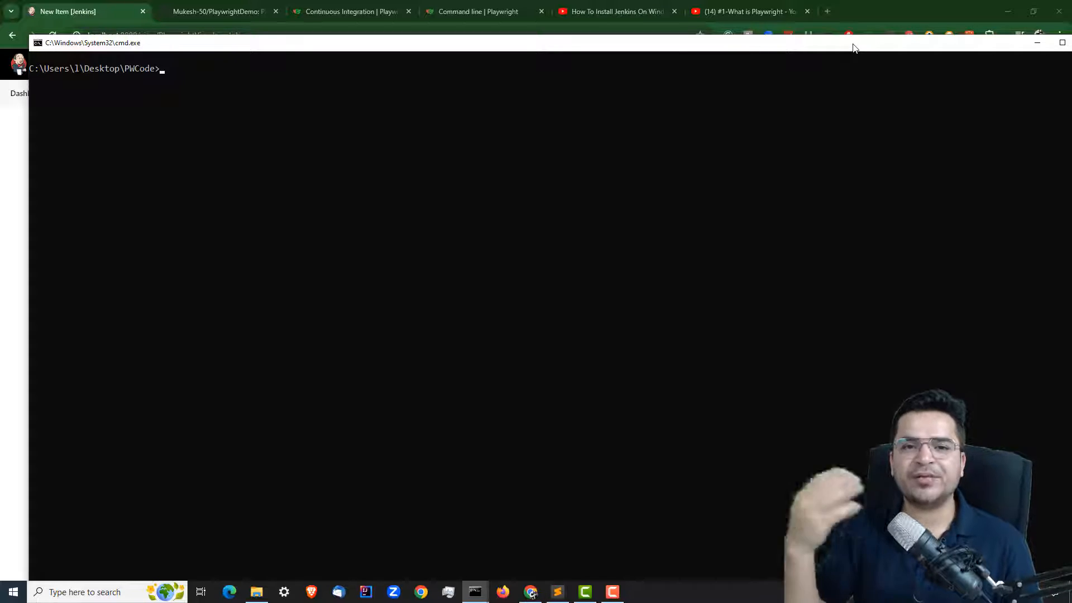
text(node)
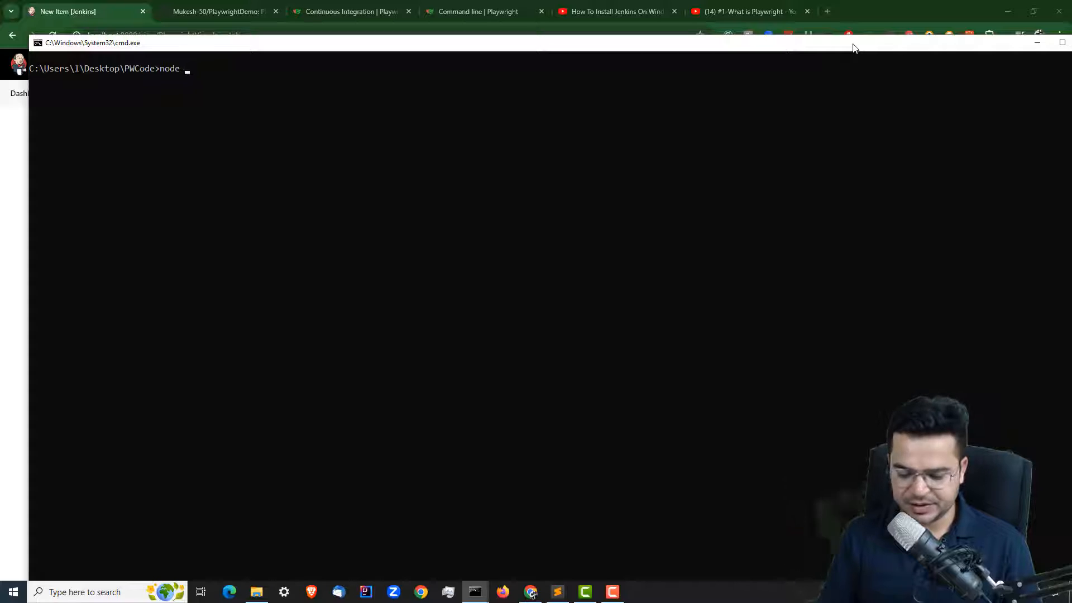
text( --version)
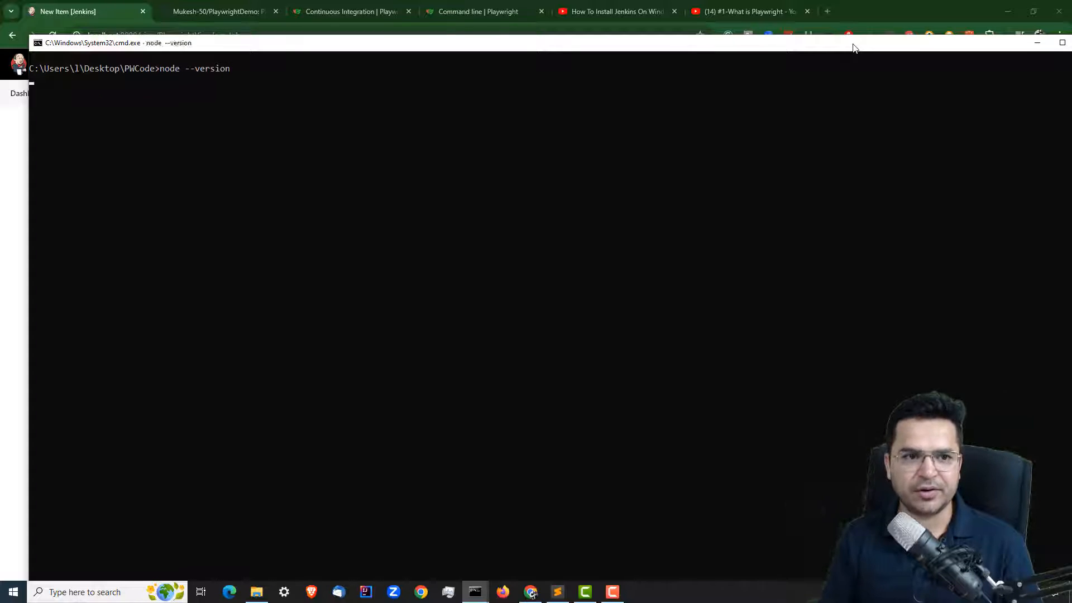
key(Return)
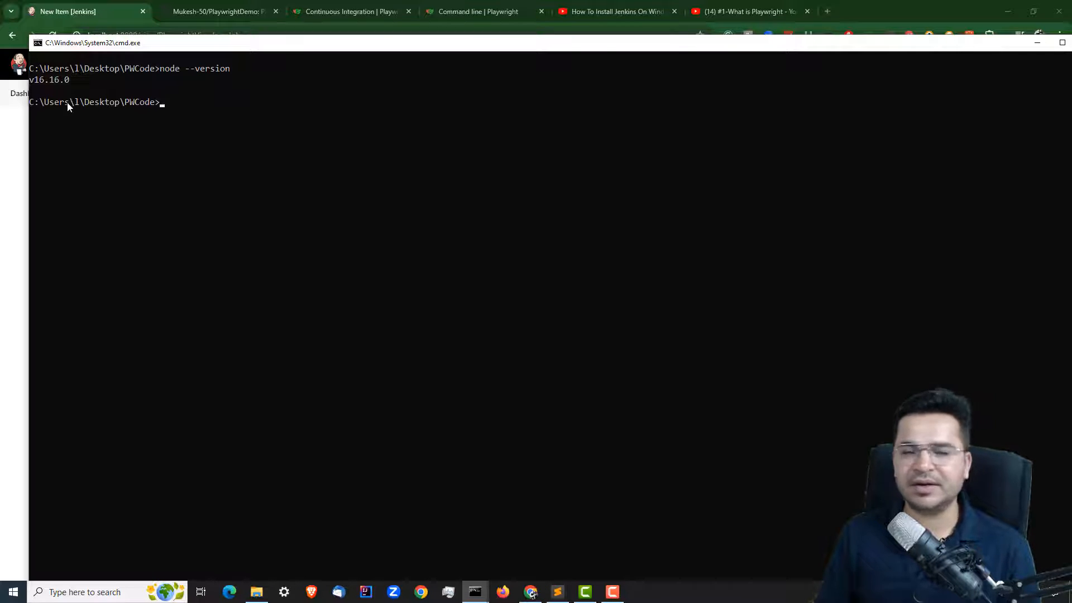
- Return to the new Jenkins item and create PlaywrightGithub as a Freestyle project
click(16, 219)
drag(395, 182, 222, 196)
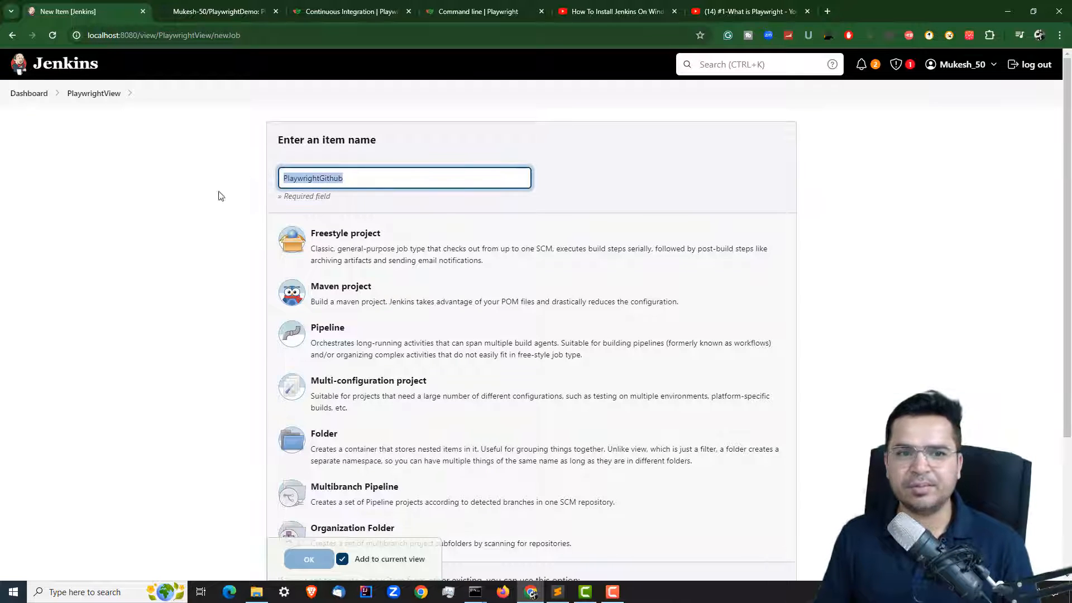
click(365, 247)
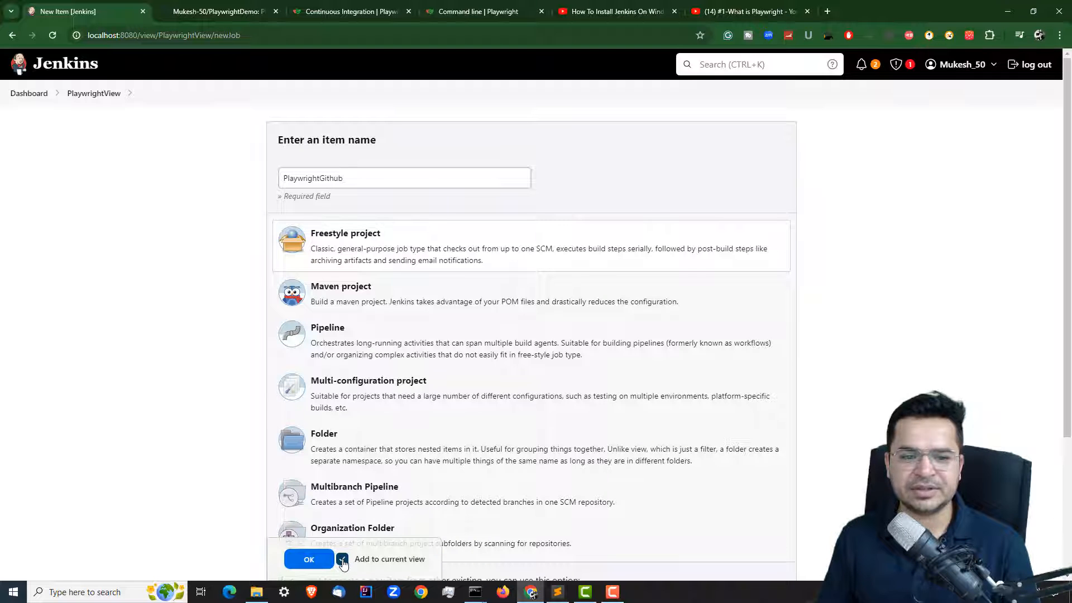
click(311, 560)
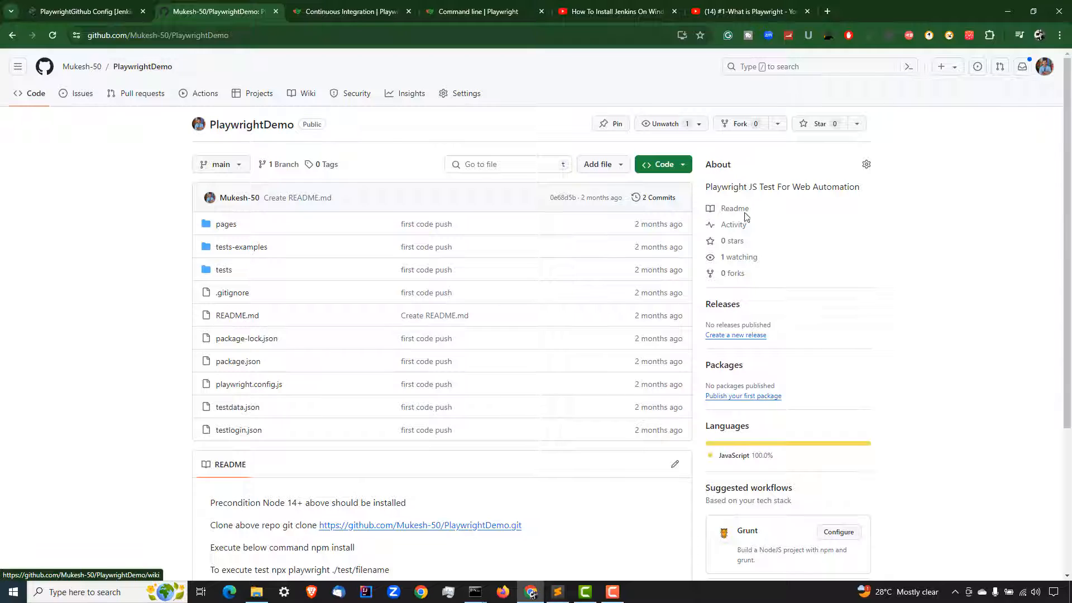
- Copy the HTTPS clone URL of the PlaywrightDemo repository and go back to the Jenkins job configuration
click(661, 167)
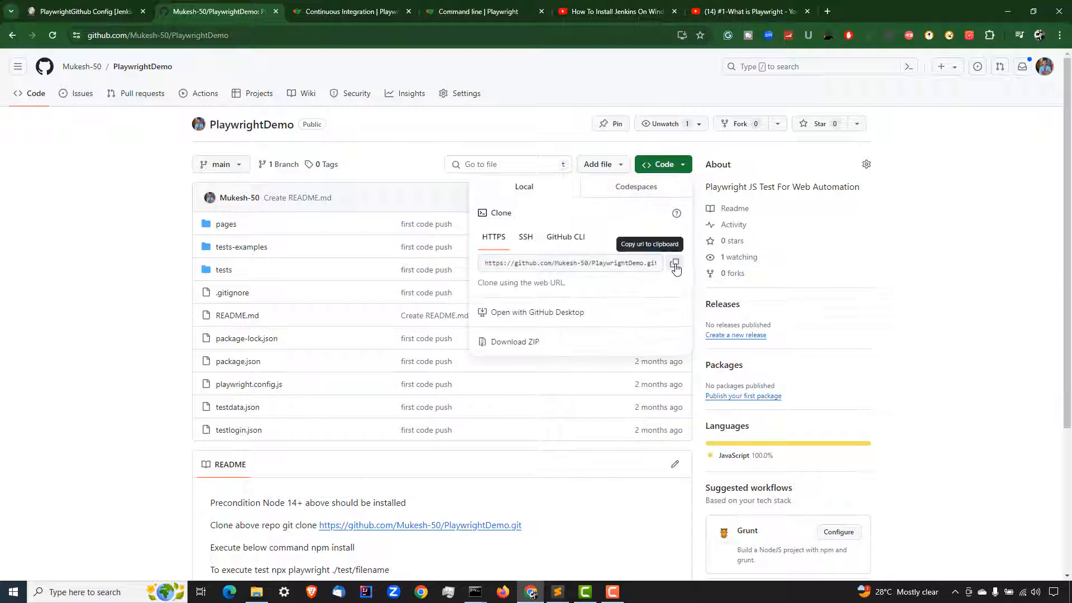
click(675, 263)
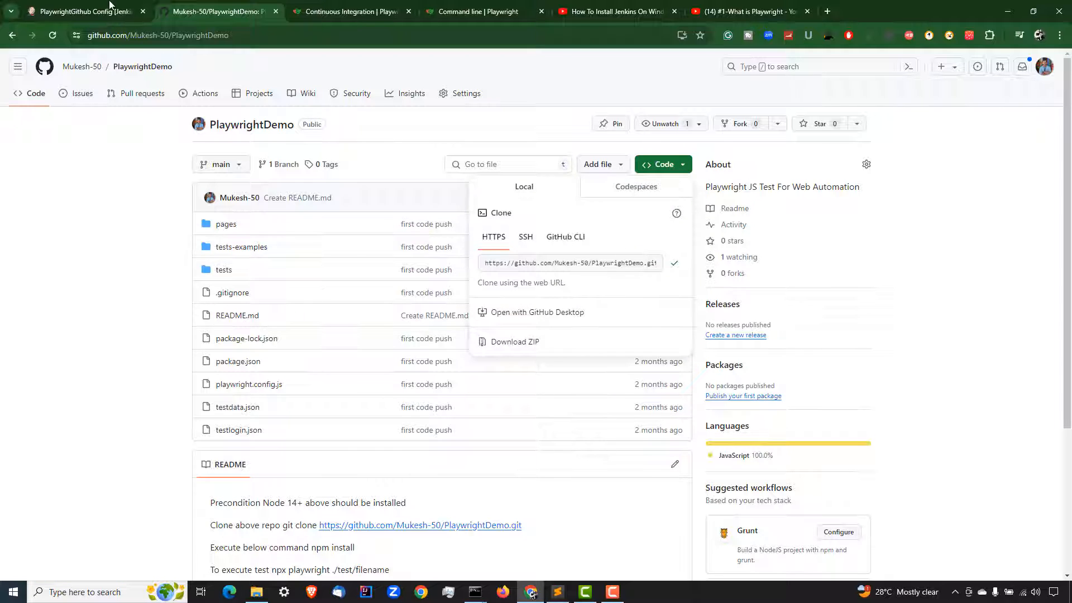
click(110, 6)
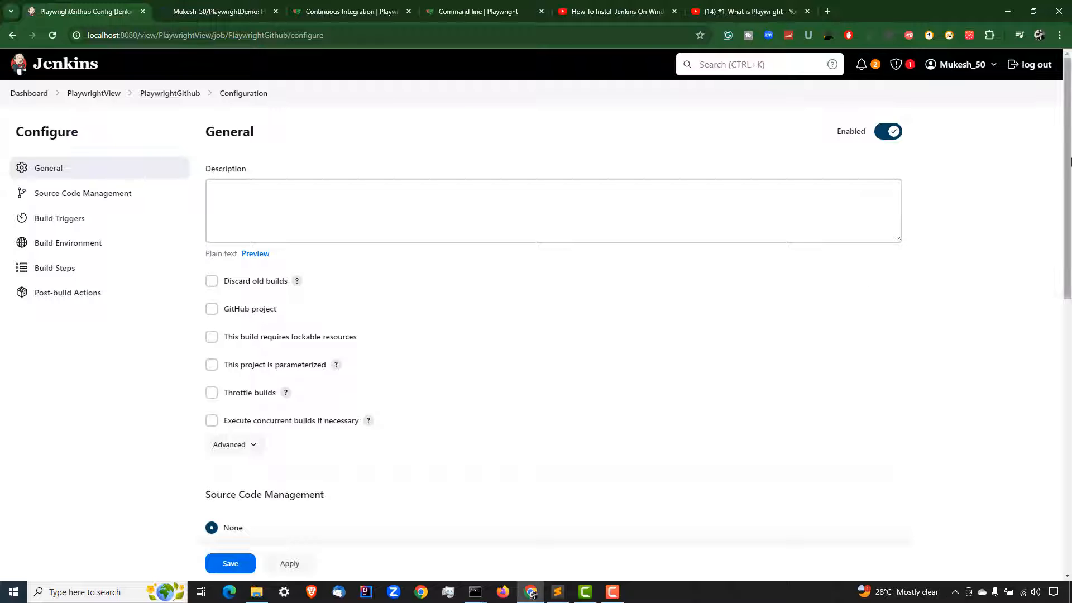
- Add two Execute Windows batch command build steps to the PlaywrightGithub job
drag(1066, 151, 1060, 115)
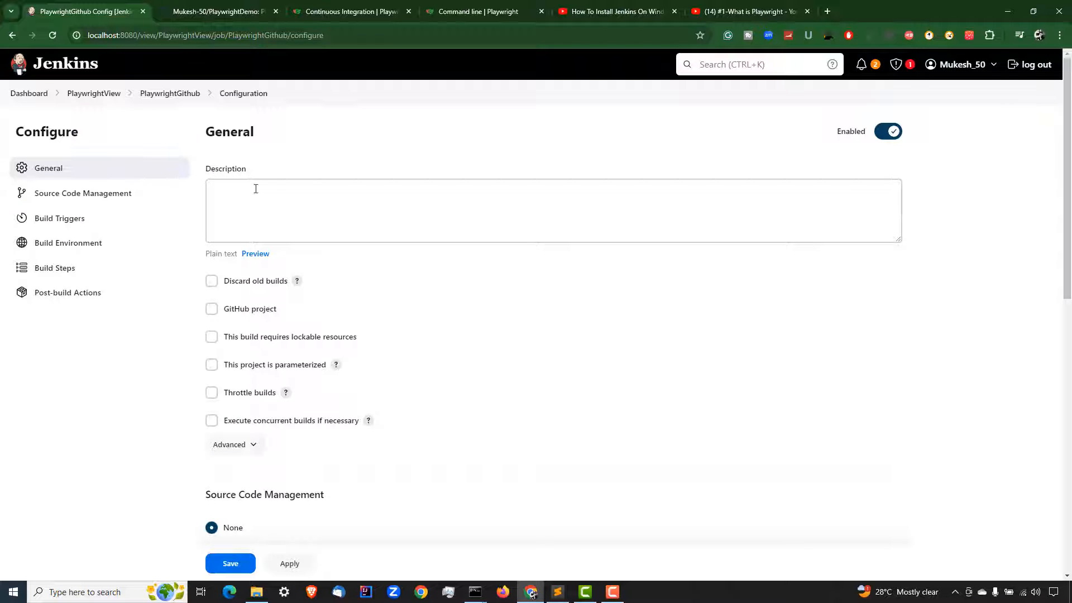
drag(1064, 199, 1069, 432)
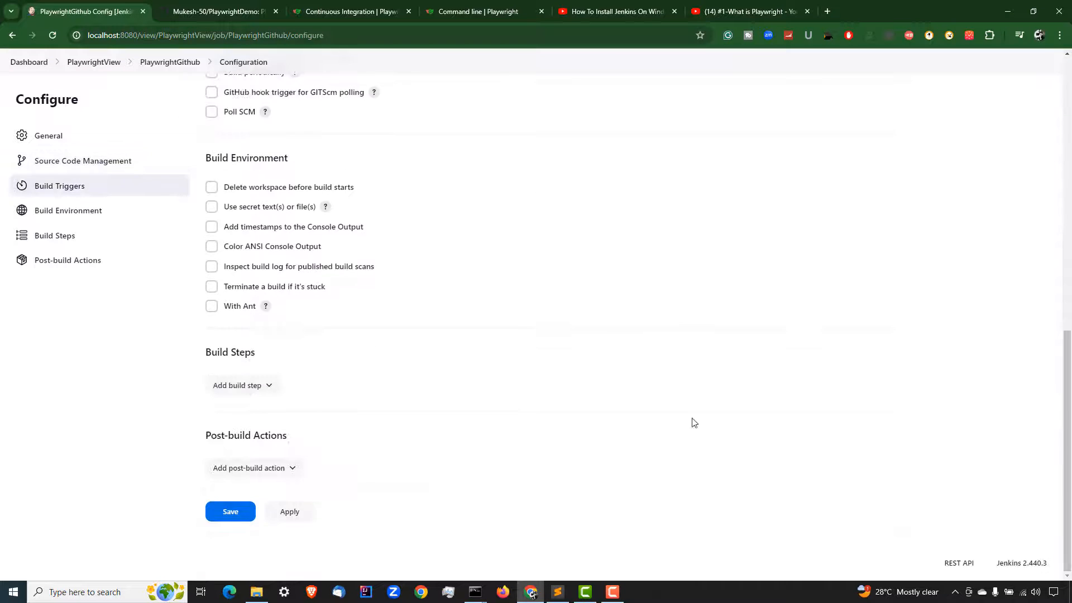
click(264, 382)
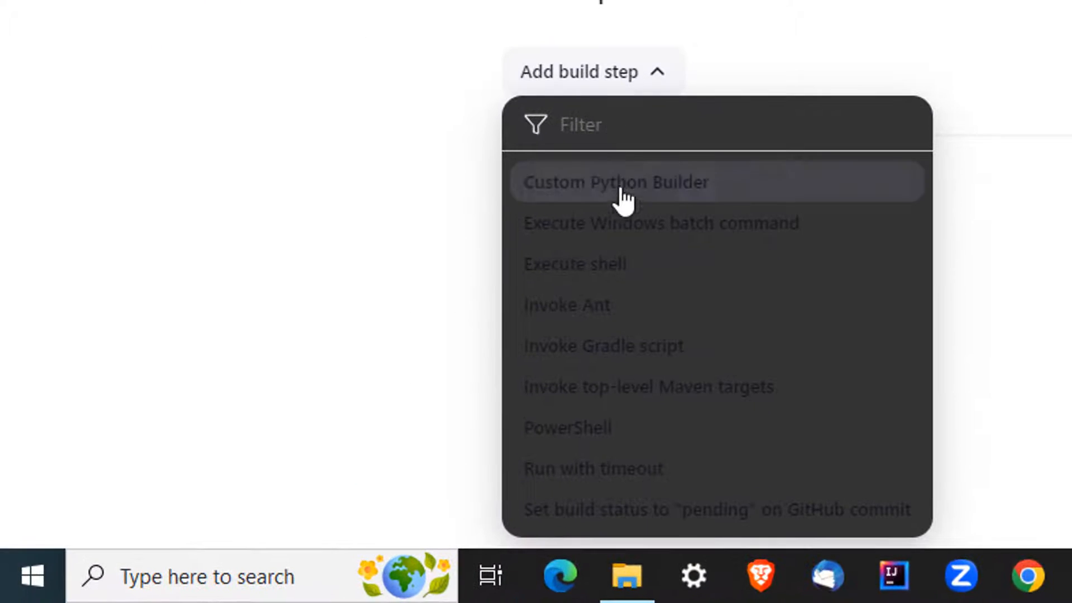
click(642, 228)
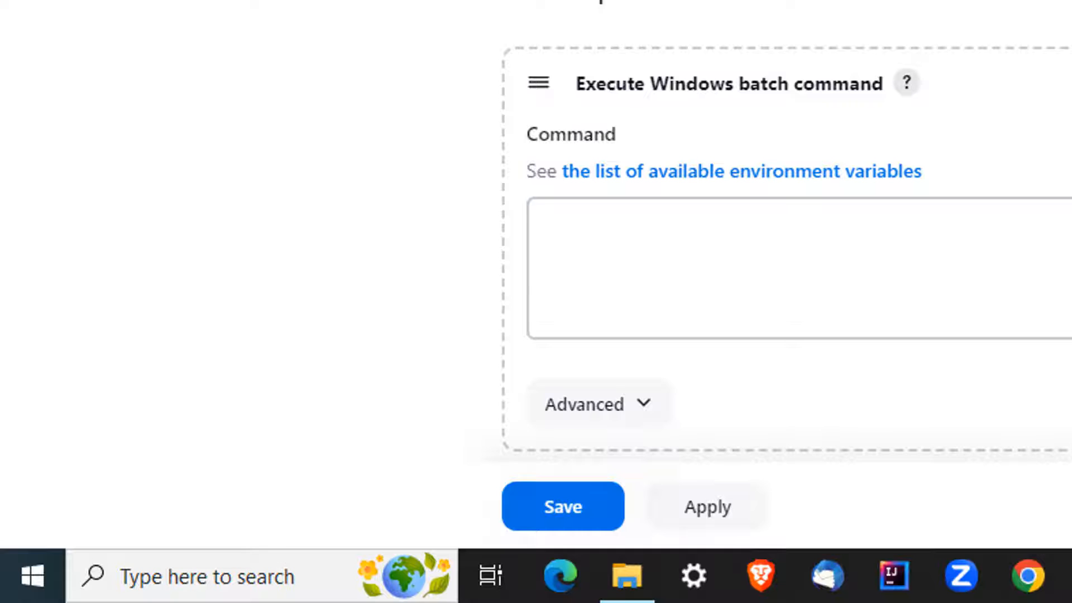
scroll(782, 279, down, 2)
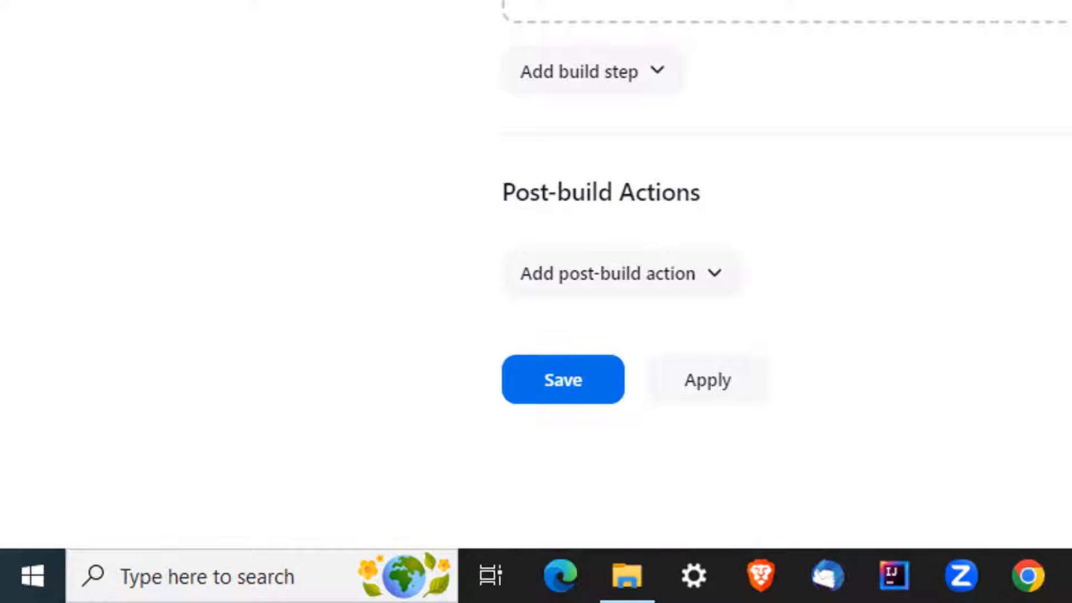
click(586, 70)
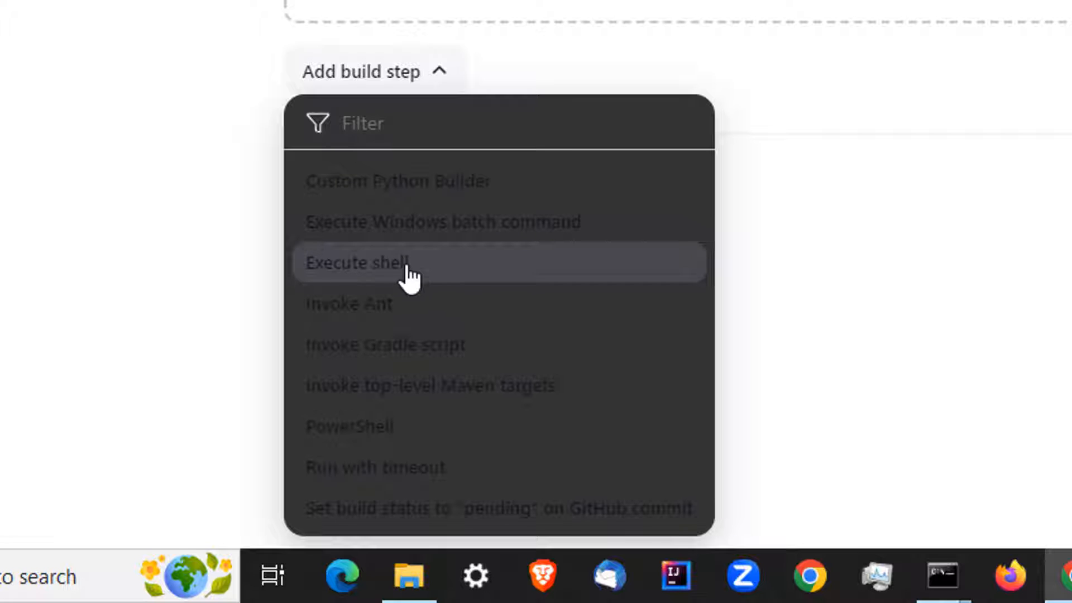
click(447, 232)
- Enter node --version as the second batch command, compare it with the command prompt, and save the job configuration
click(253, 448)
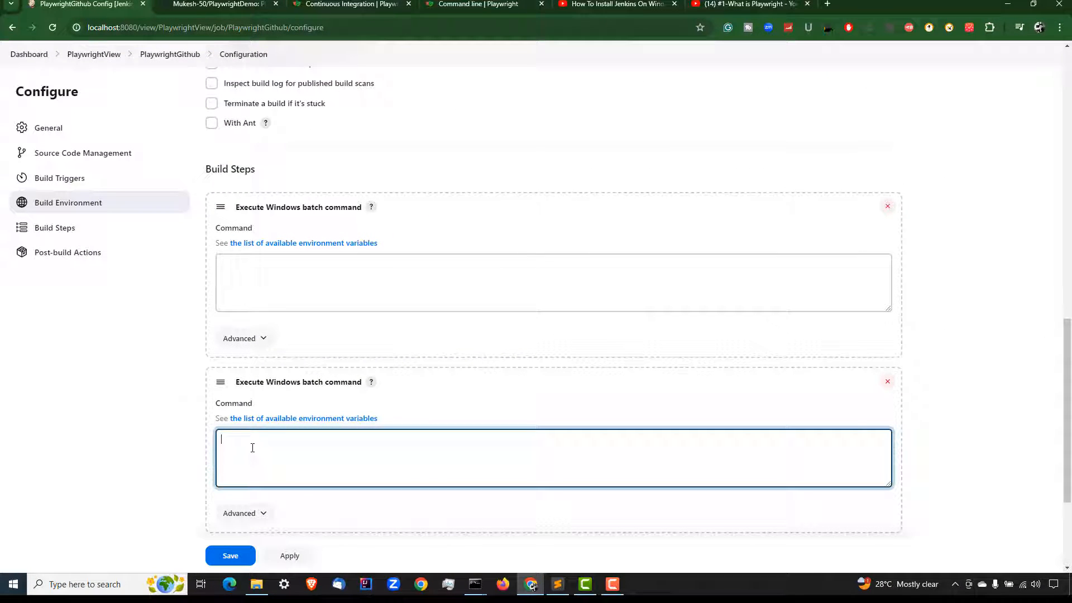
text(node --verss)
click(476, 584)
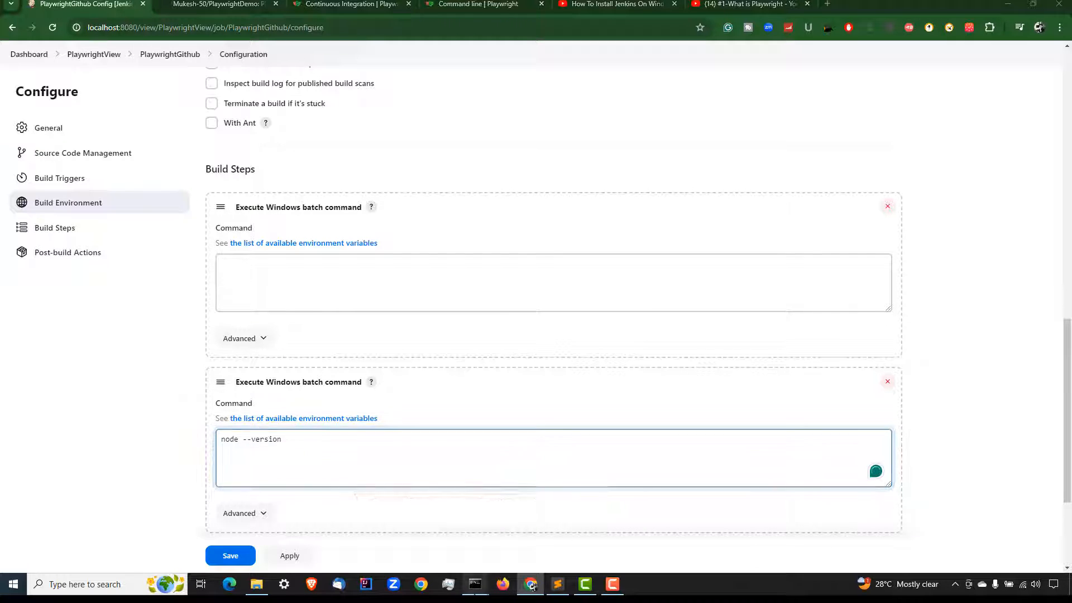
click(531, 504)
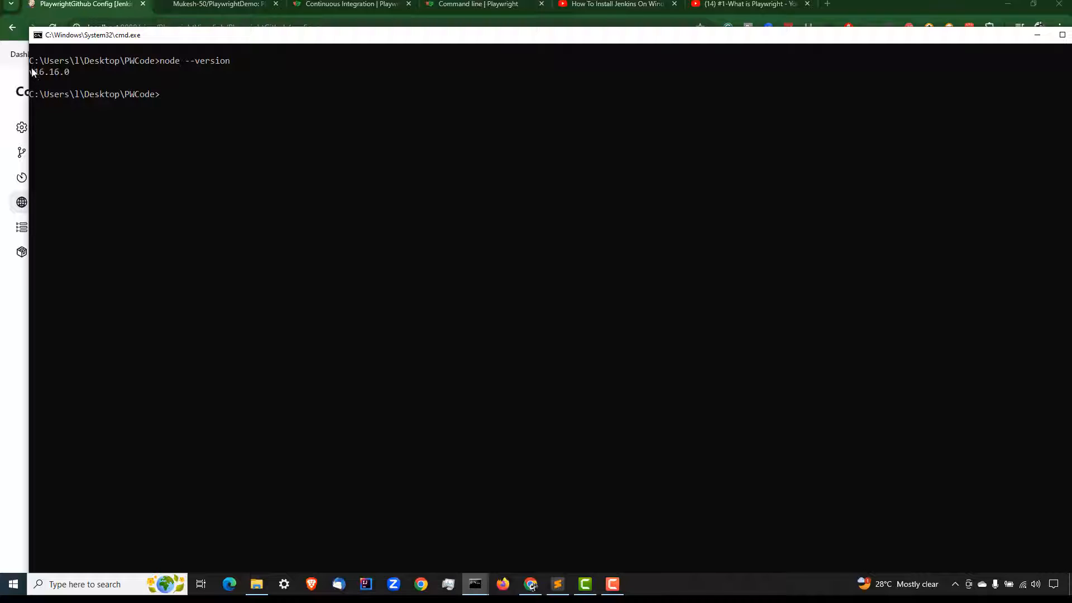
click(6, 452)
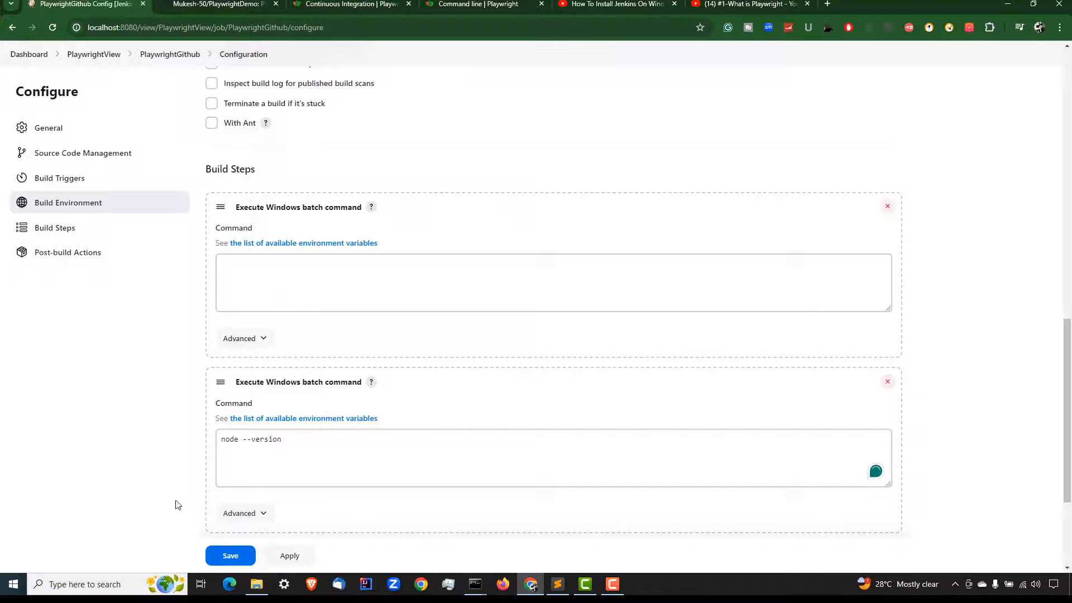
click(236, 556)
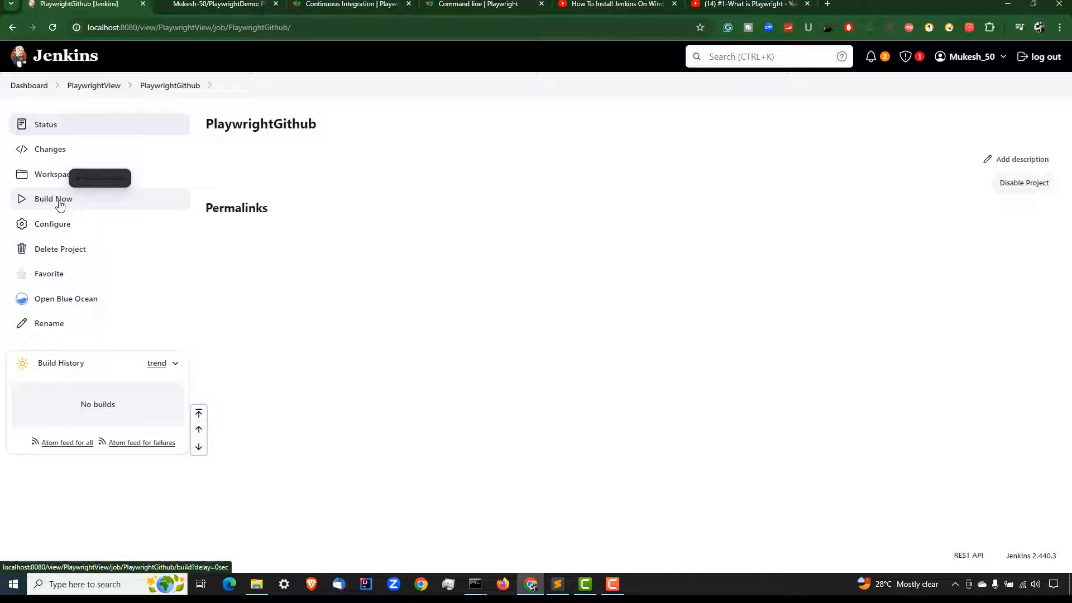
- Build the PlaywrightGithub job and examine the node --version output and build result in the console log of build #1
click(60, 205)
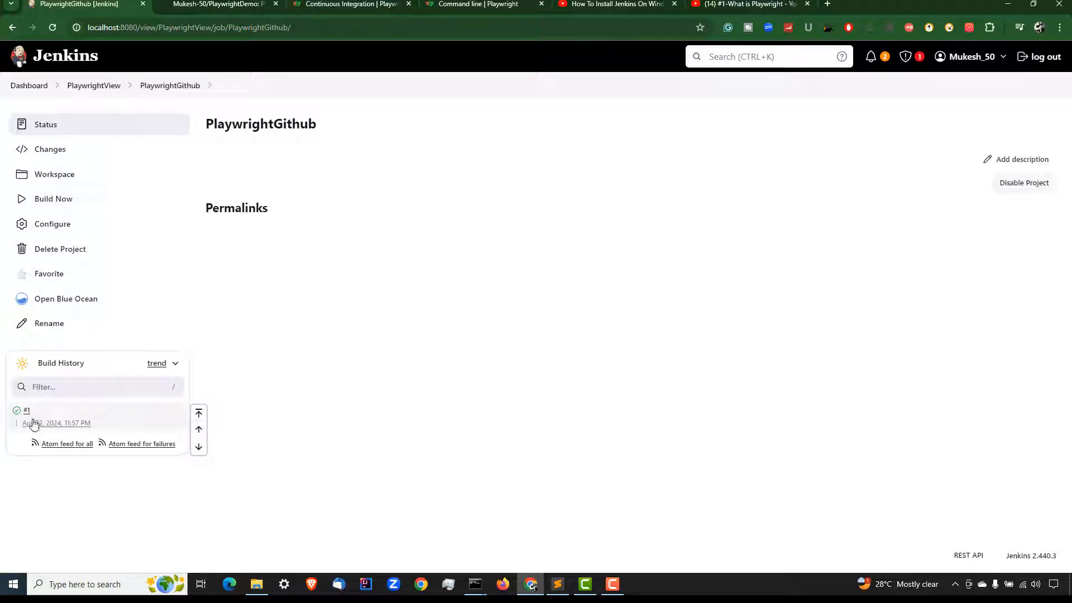
click(18, 410)
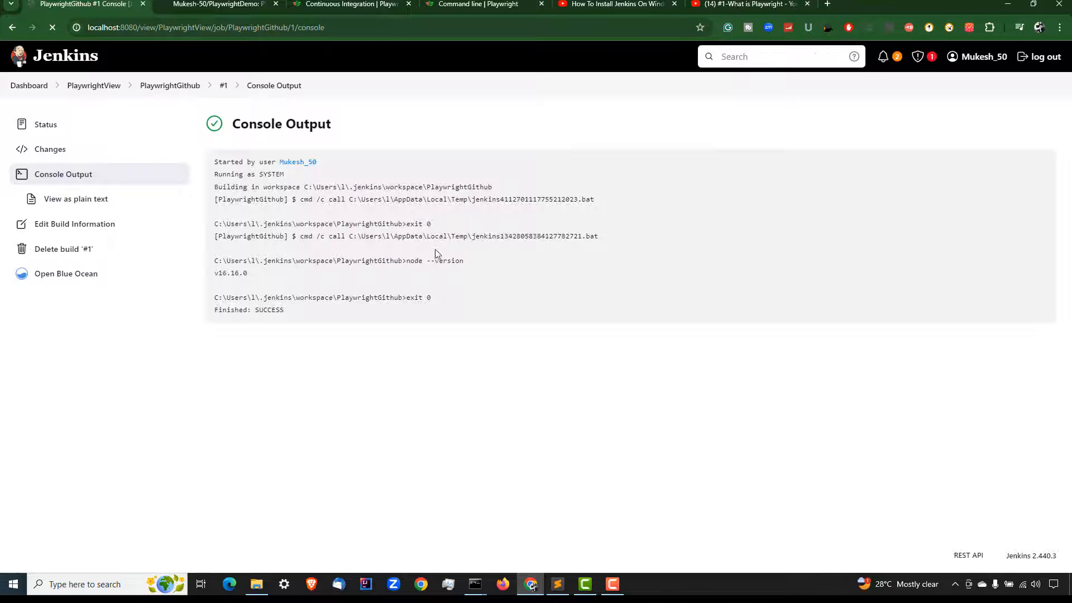
drag(406, 259, 471, 262)
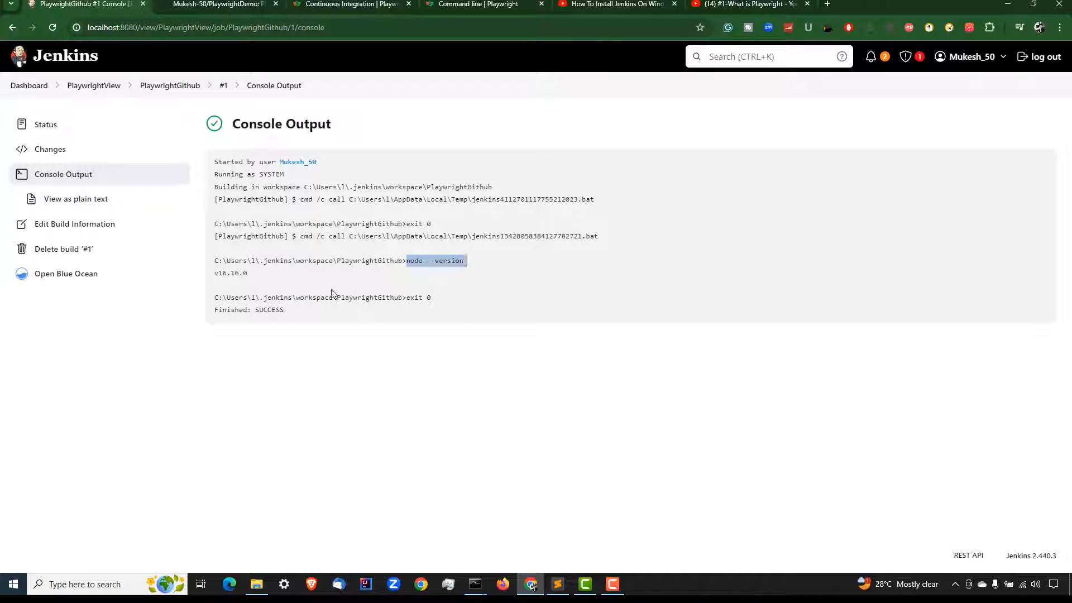
drag(211, 275, 254, 276)
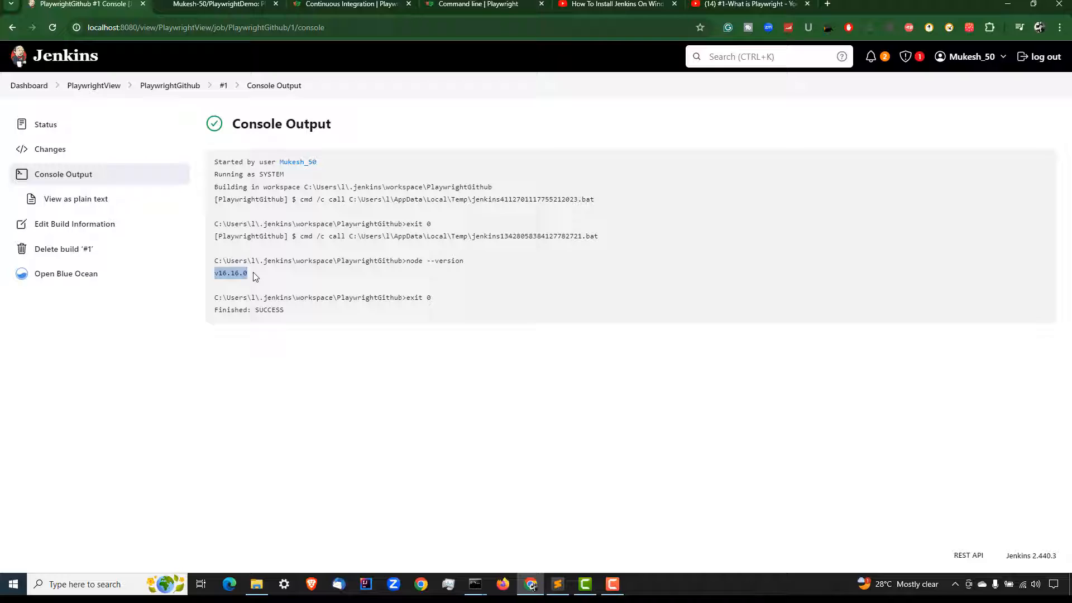
click(355, 318)
double_click(271, 312)
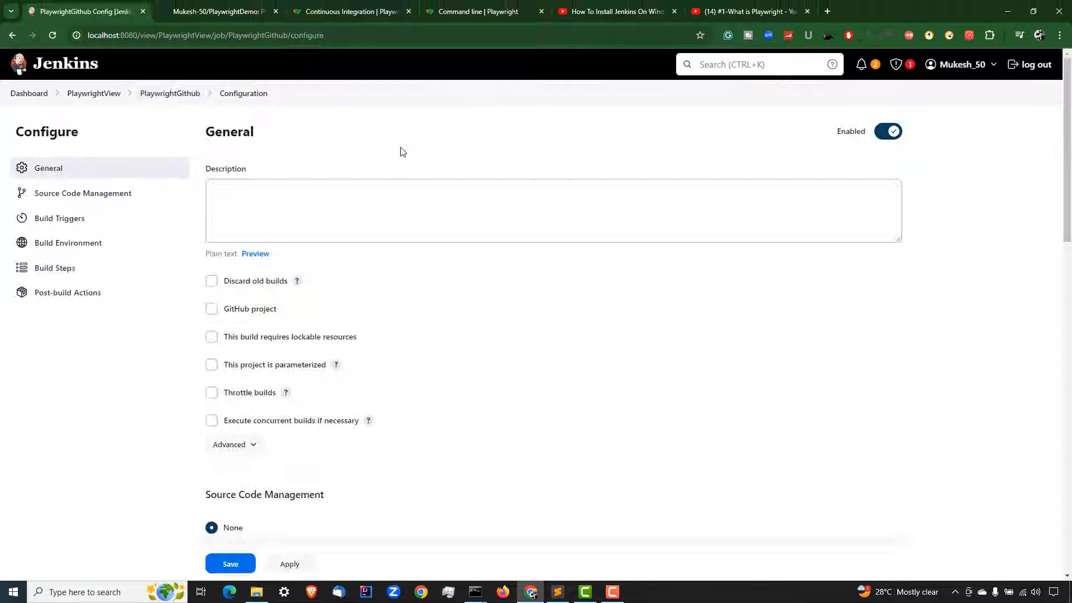
- Copy the HTTPS clone URL of the PlaywrightDemo repository from GitHub and switch to the command prompt
click(314, 204)
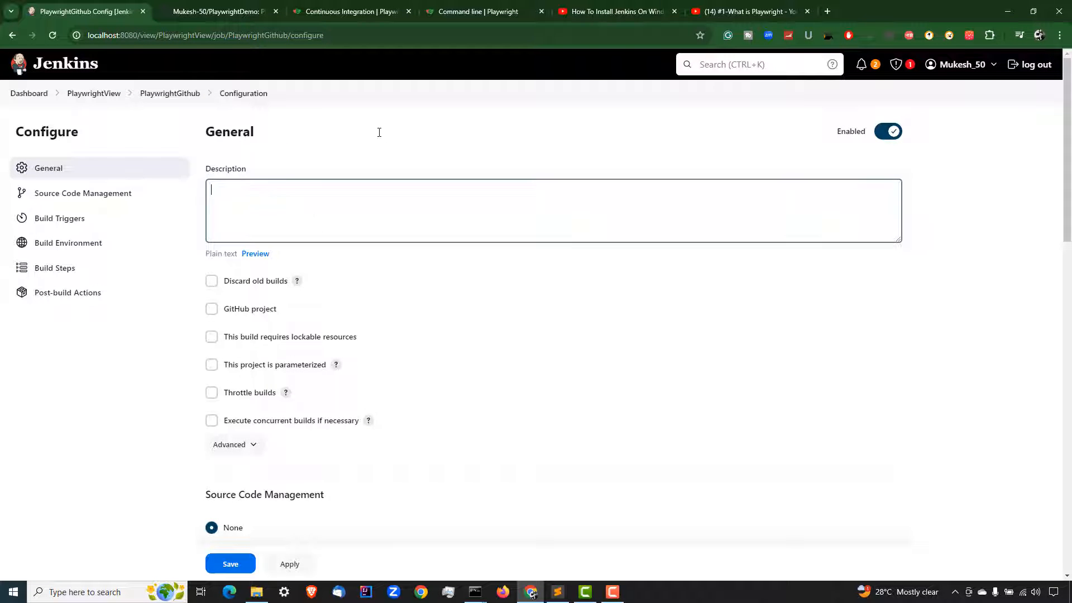
click(219, 11)
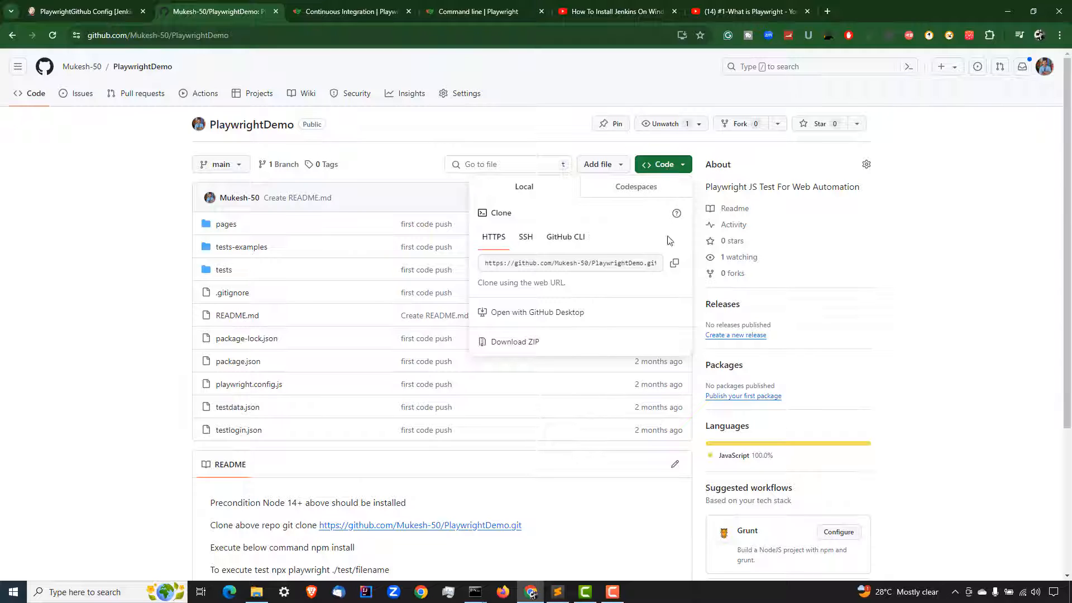
click(671, 267)
mouse_move(485, 593)
click(562, 518)
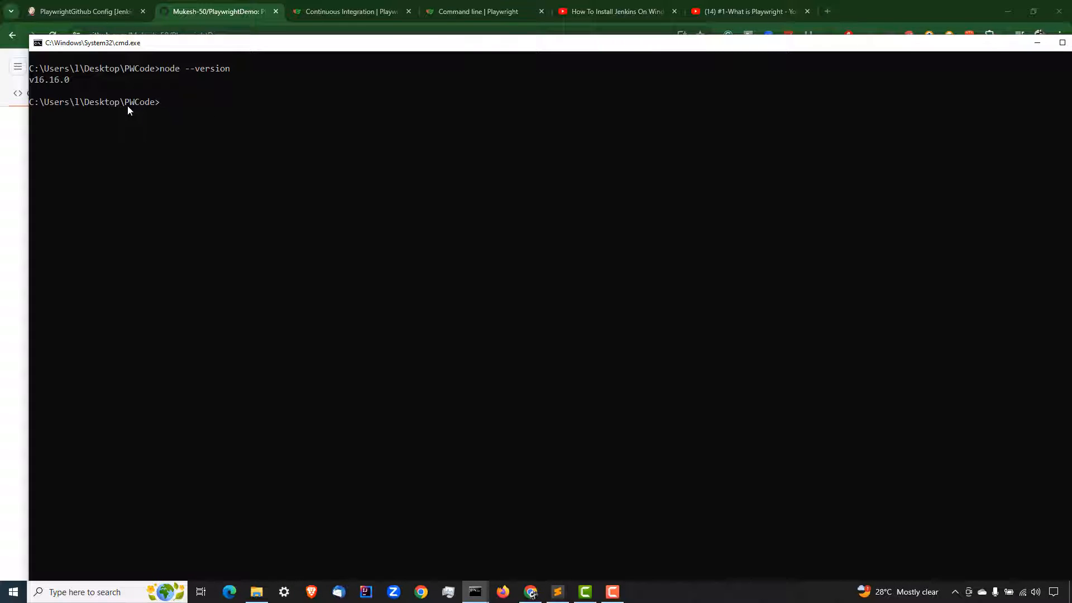
- Check the PWCode desktop folder, run git clone there with the copied PlaywrightDemo URL, and look at the cloned folder in File Explorer
click(256, 593)
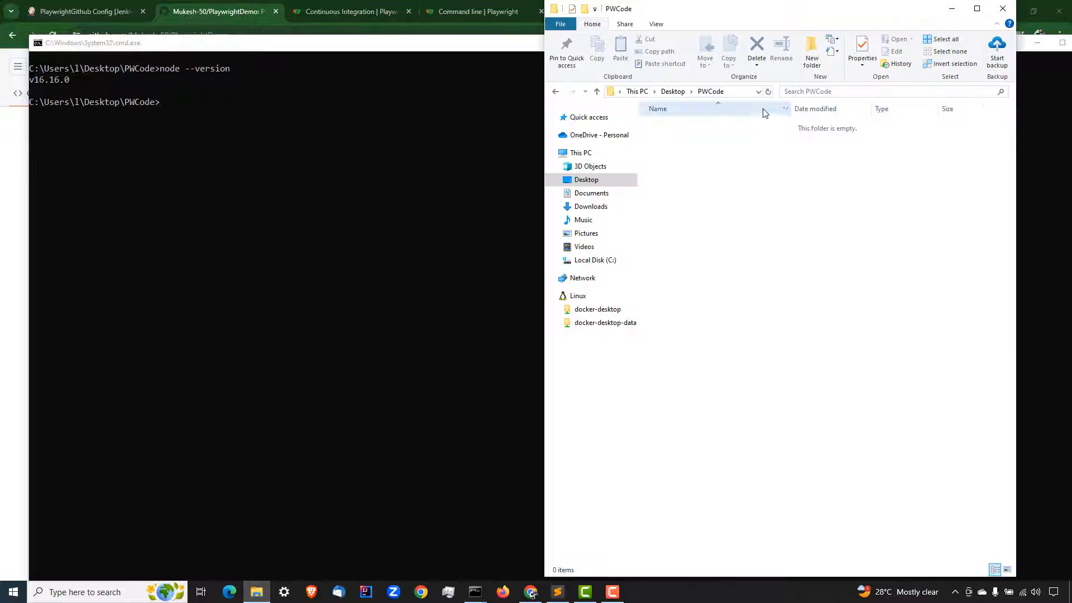
click(385, 145)
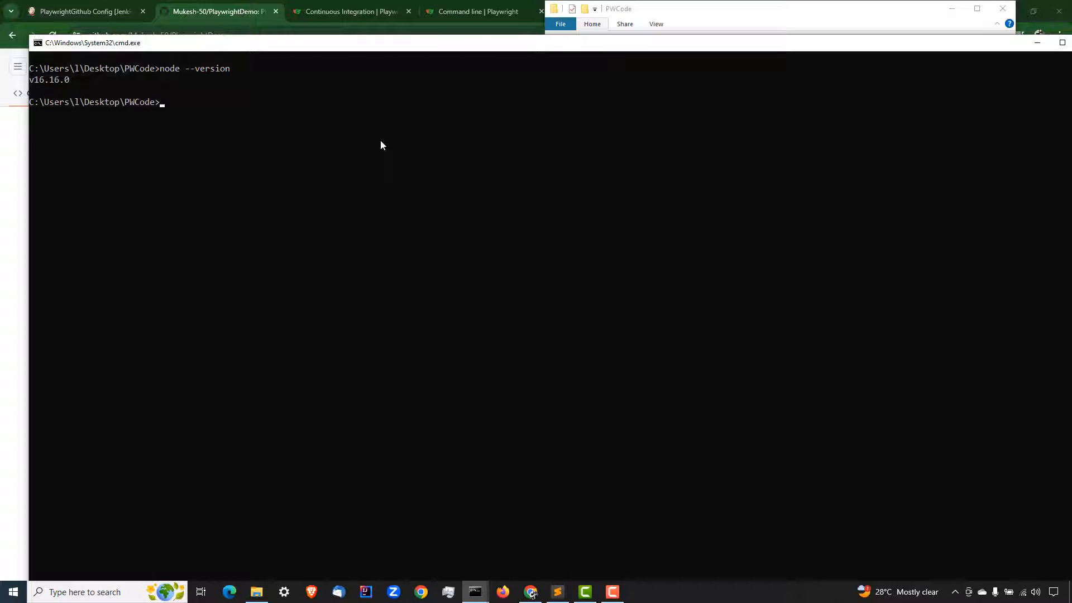
text(git clone)
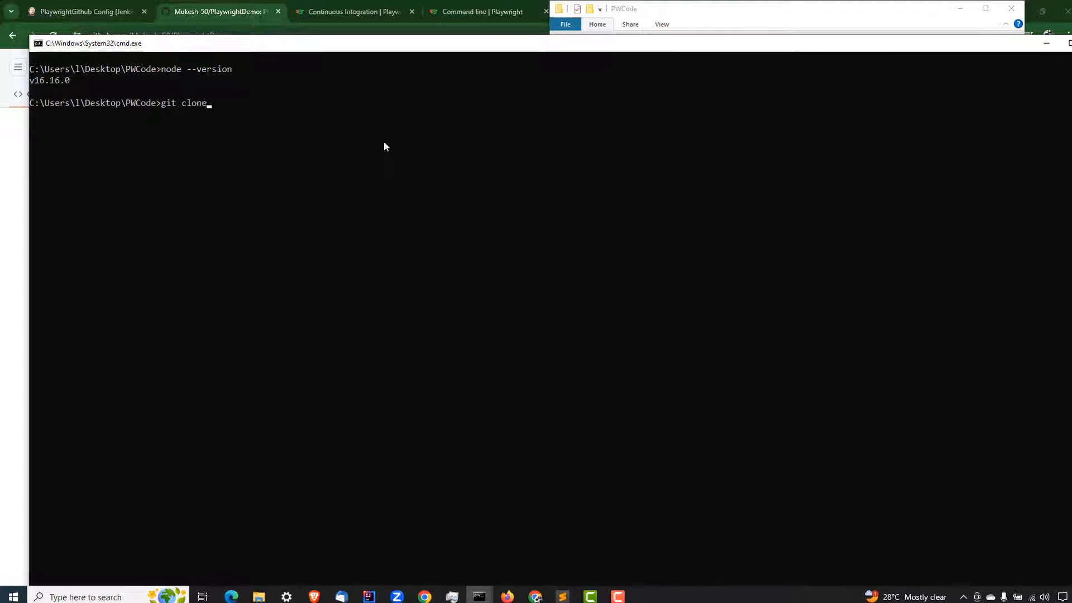
text(https://github.com/Mukesh-50/PlaywrightDemo.git)
key(Return)
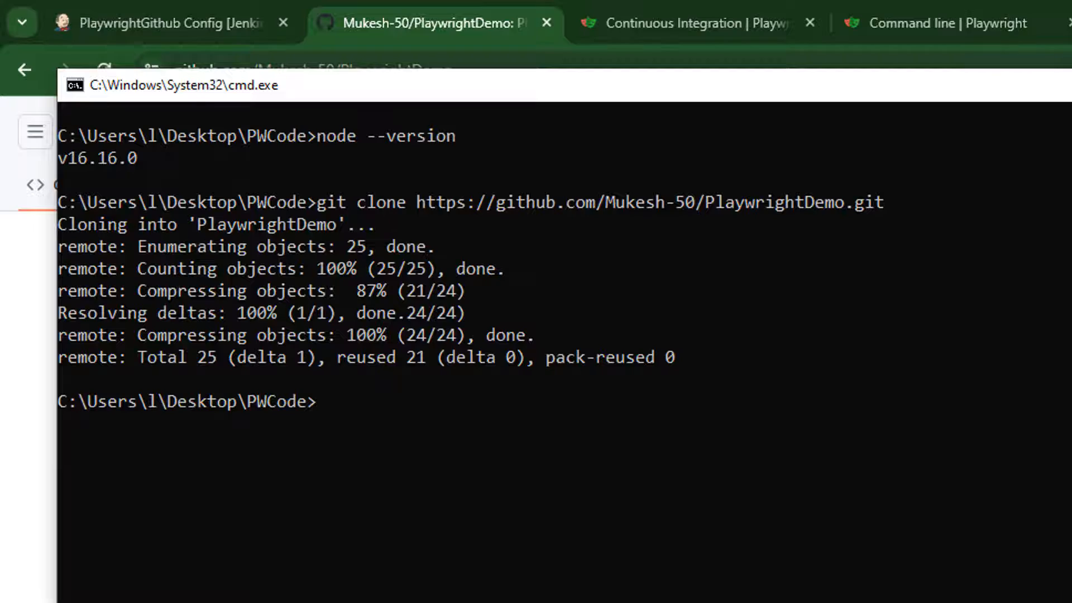
click(981, 184)
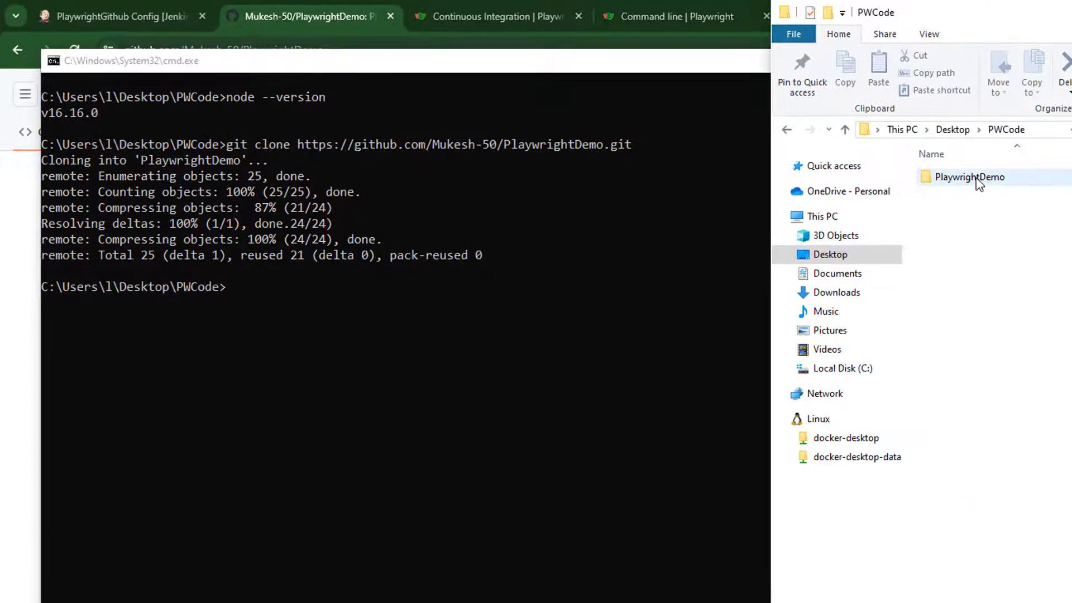
- Open the cloned PlaywrightDemo folder, look over its files, and return to the repository in the browser
double_click(980, 185)
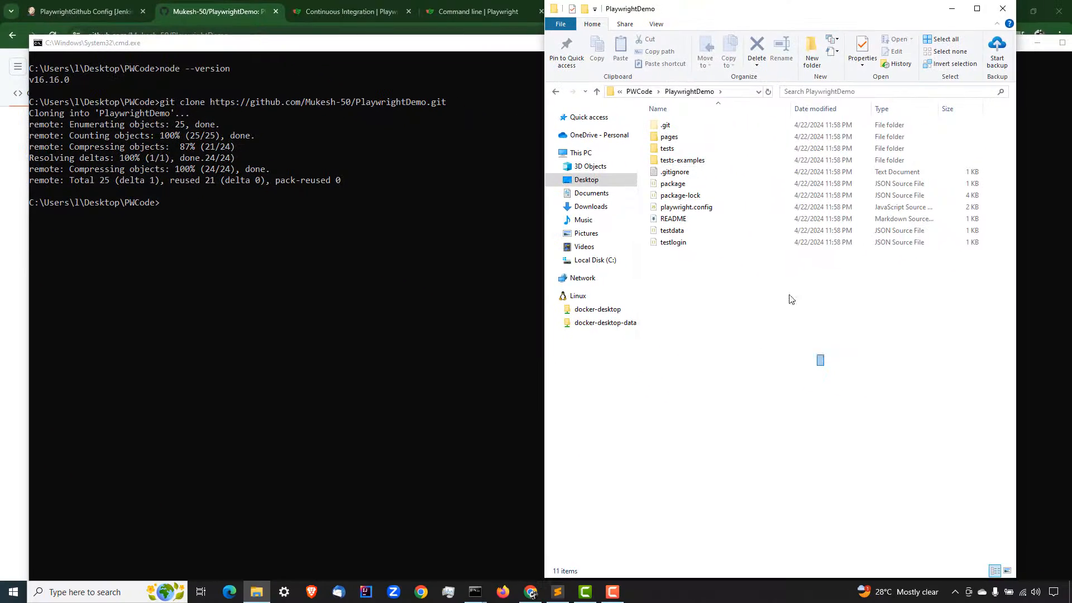
drag(792, 300, 703, 122)
click(761, 359)
click(18, 232)
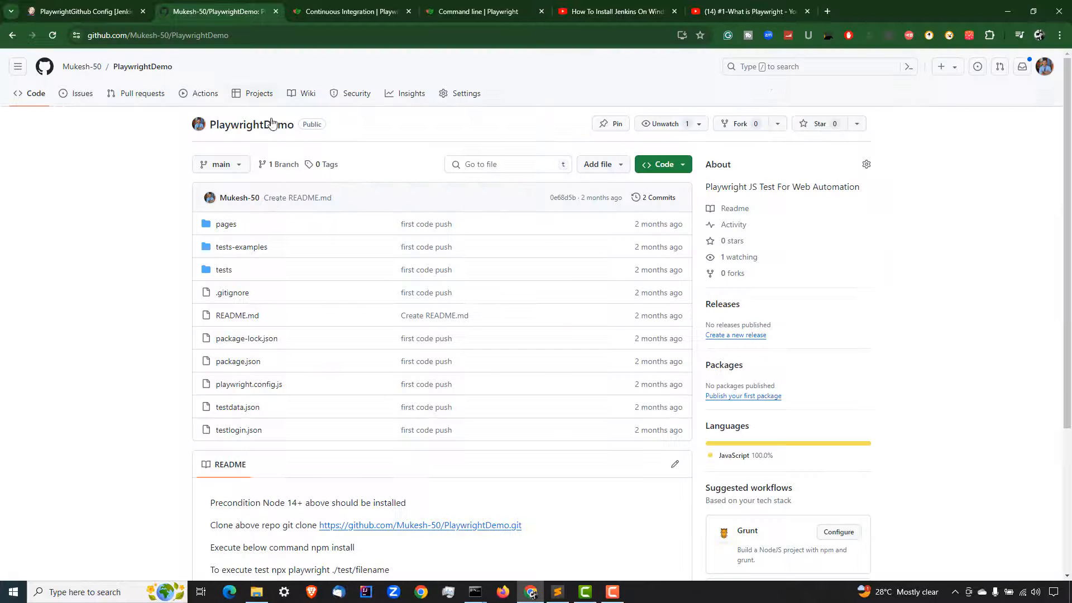
- Look through the repository's tests-examples and tests folders on GitHub and open example.spec.js
click(249, 251)
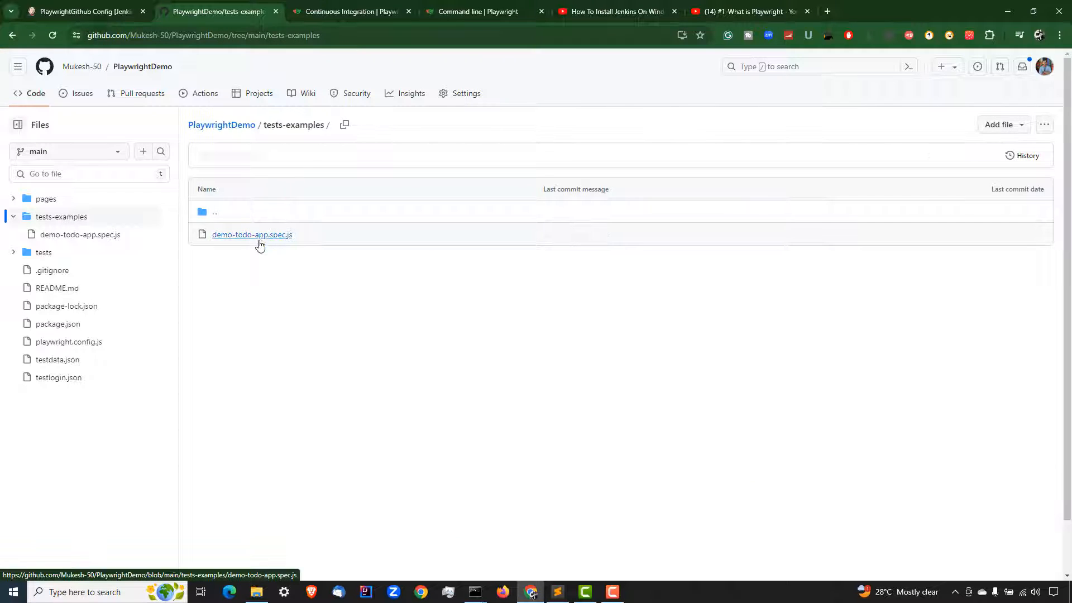
click(241, 132)
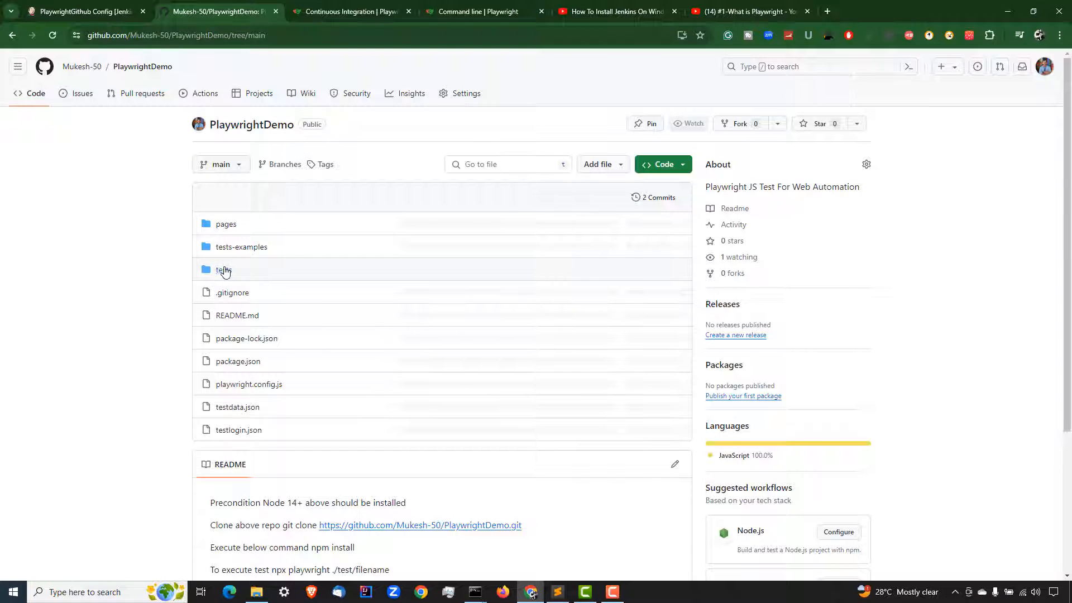
click(224, 270)
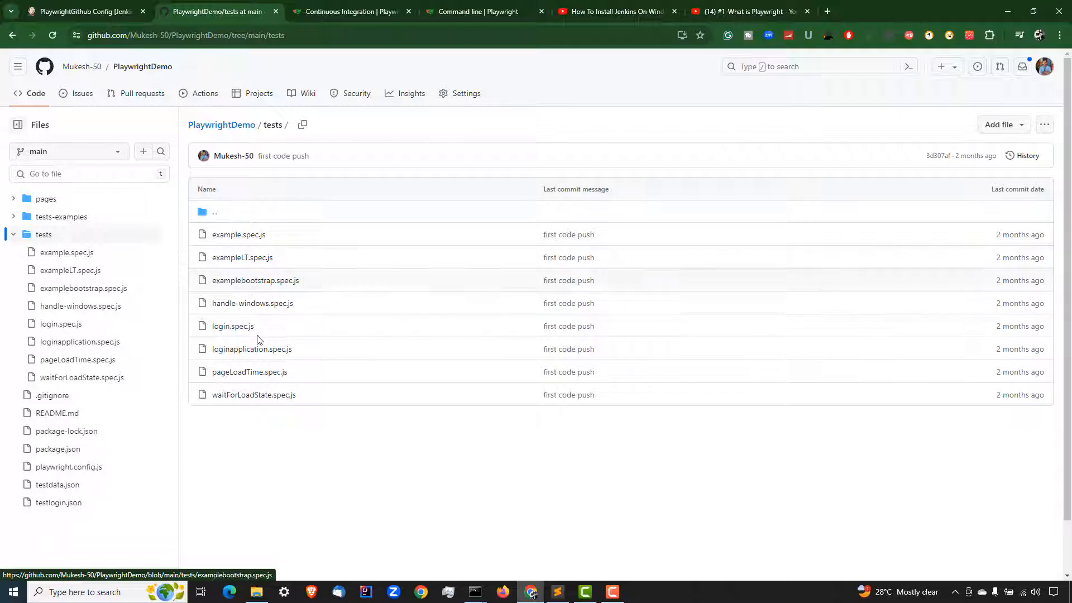
click(228, 238)
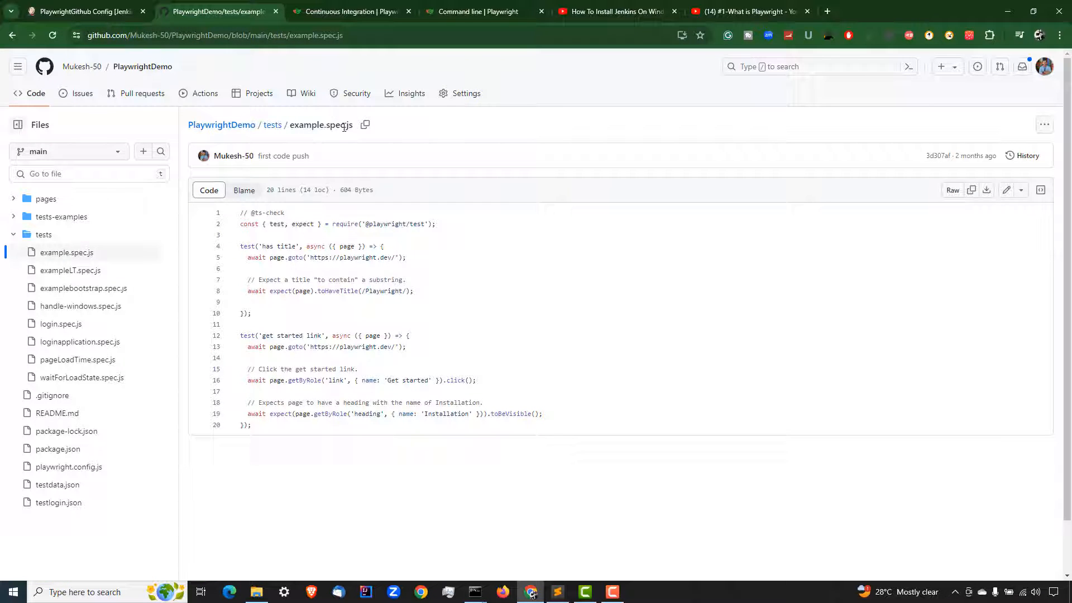
- Examine the 'has title' and 'get started link' tests in example.spec.js and the final heading assertion
drag(255, 314, 239, 246)
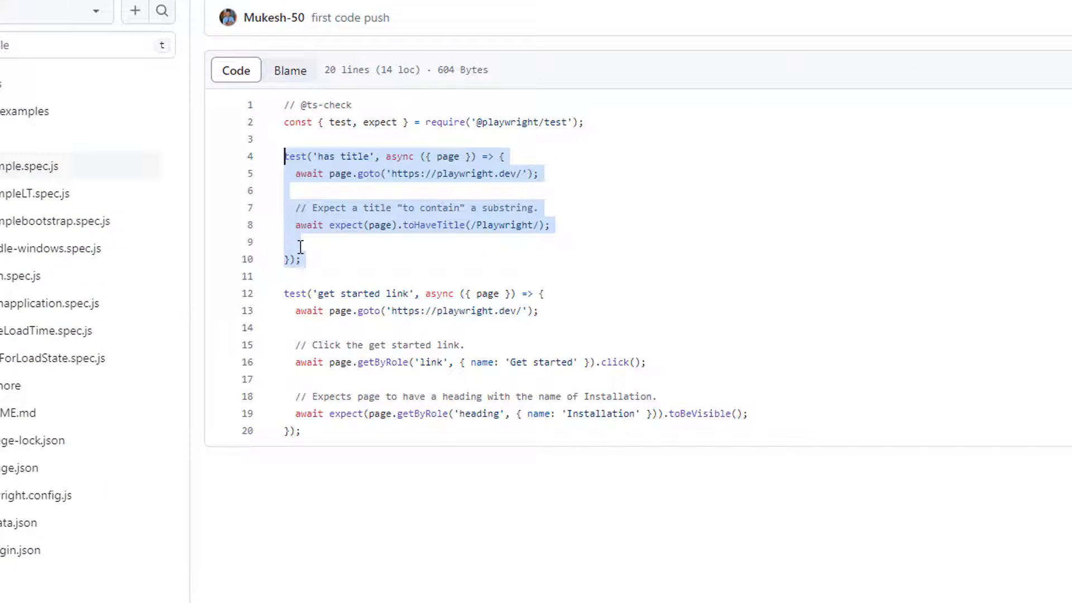
click(300, 247)
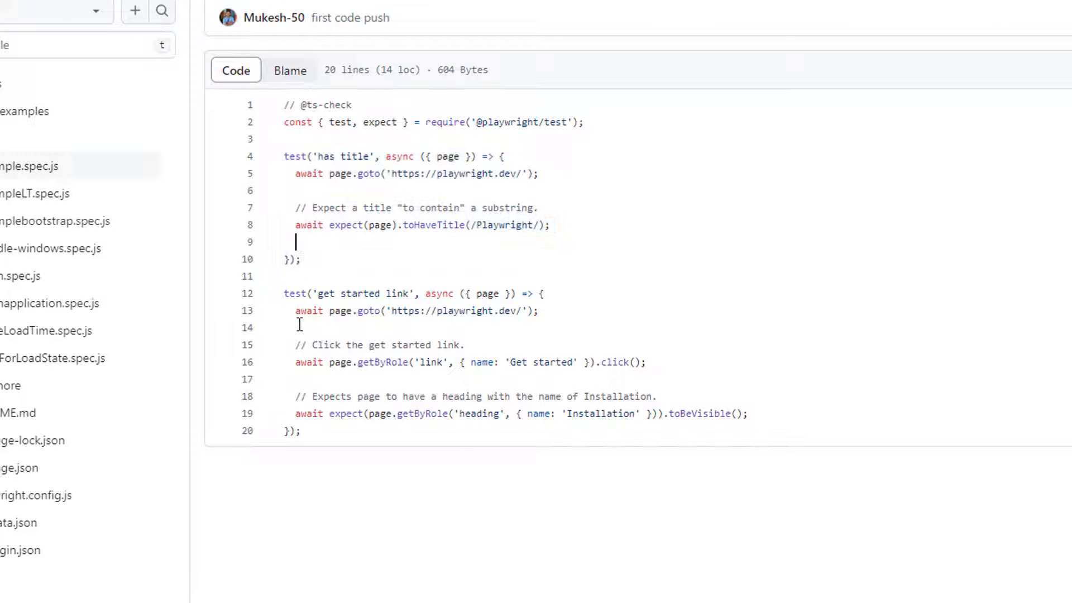
drag(284, 155, 360, 254)
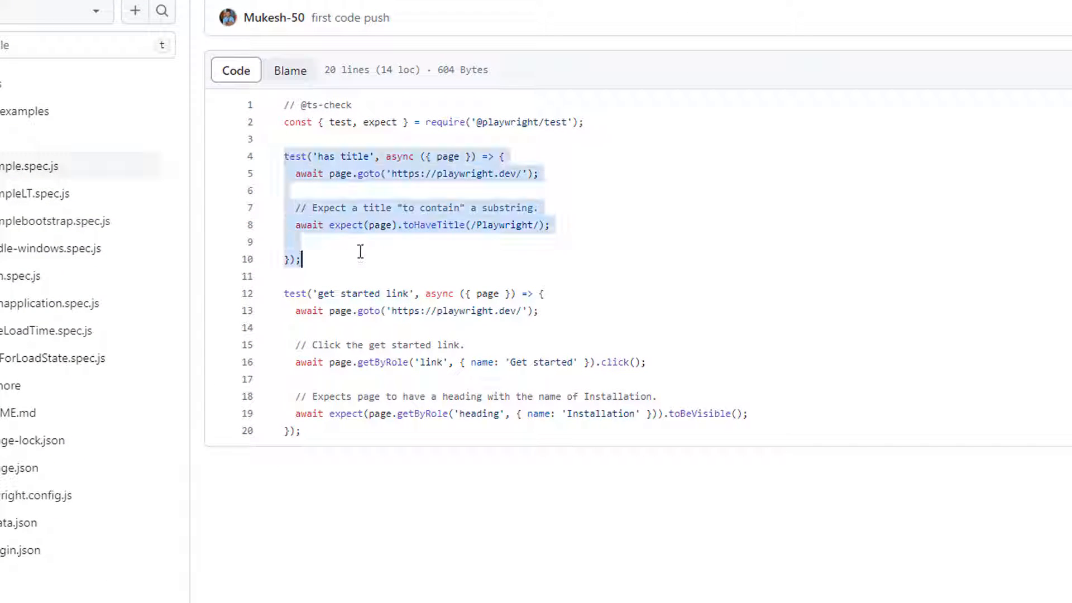
click(320, 296)
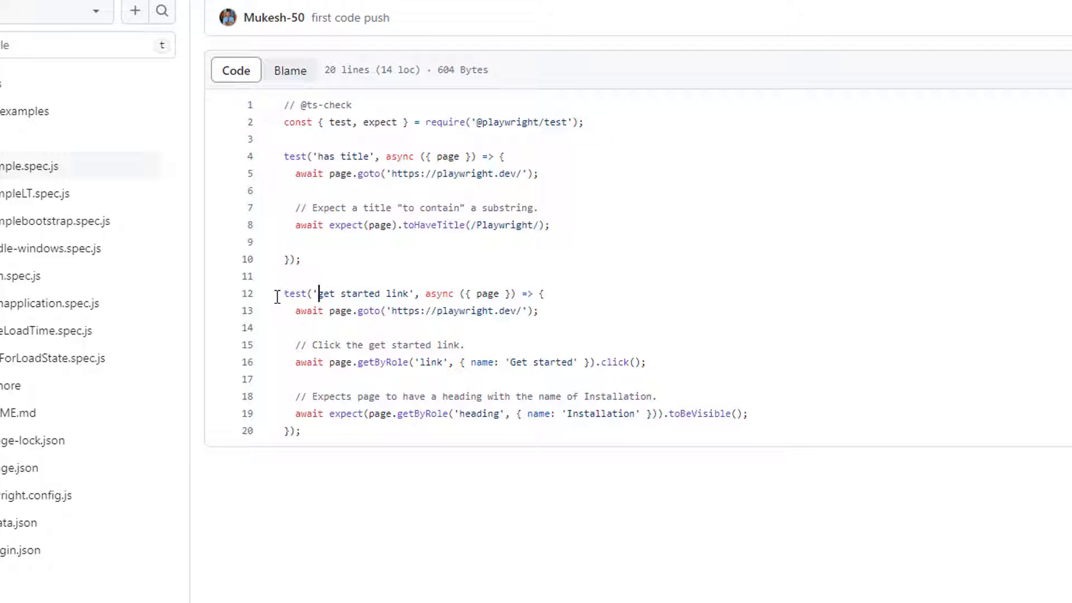
drag(278, 296, 323, 419)
click(374, 424)
drag(781, 417, 293, 415)
click(393, 260)
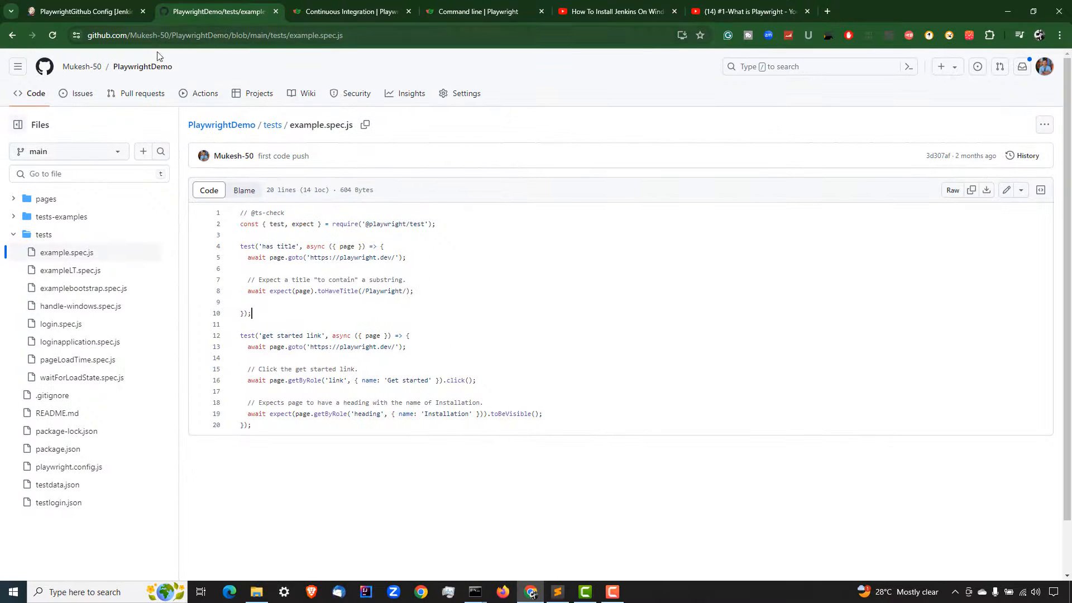
- Check the local PlaywrightDemo folder in File Explorer, then switch to Sublime Text and read the noted npm install and Playwright commands
click(256, 592)
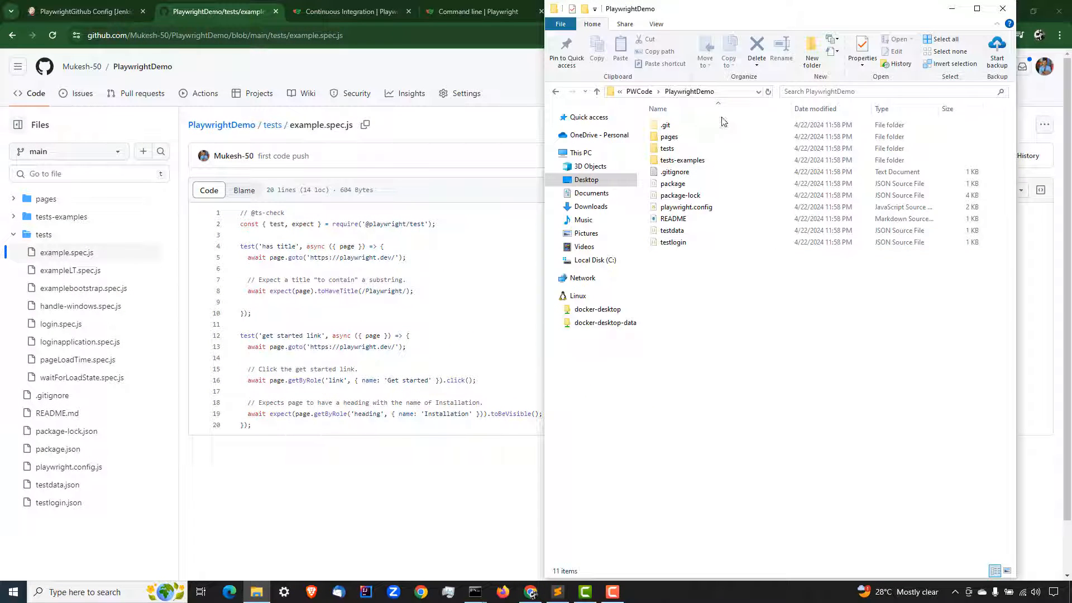
click(737, 92)
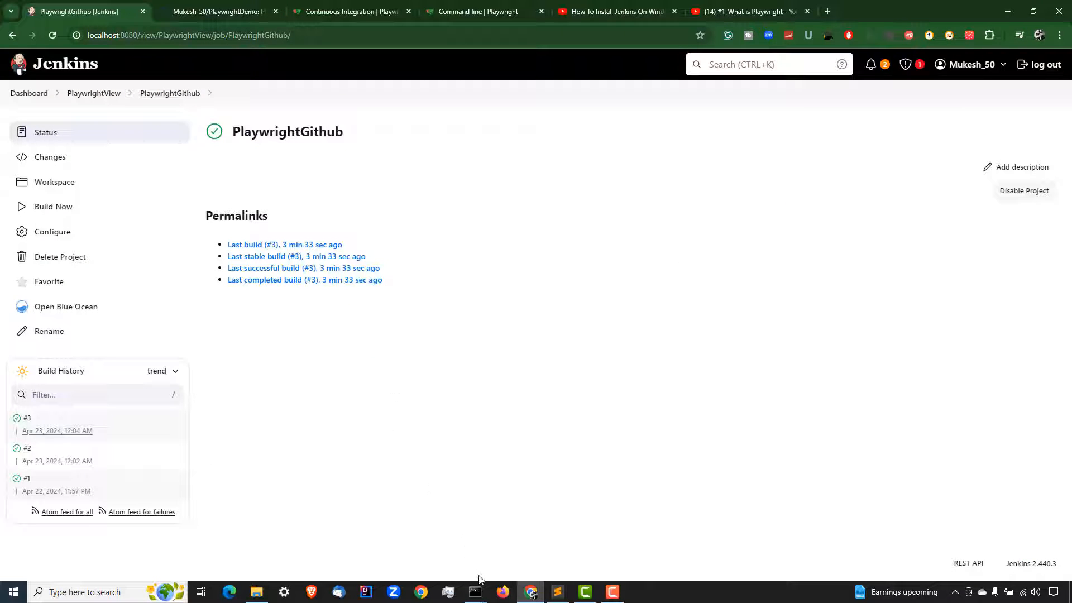
click(558, 592)
key(ctrl+a)
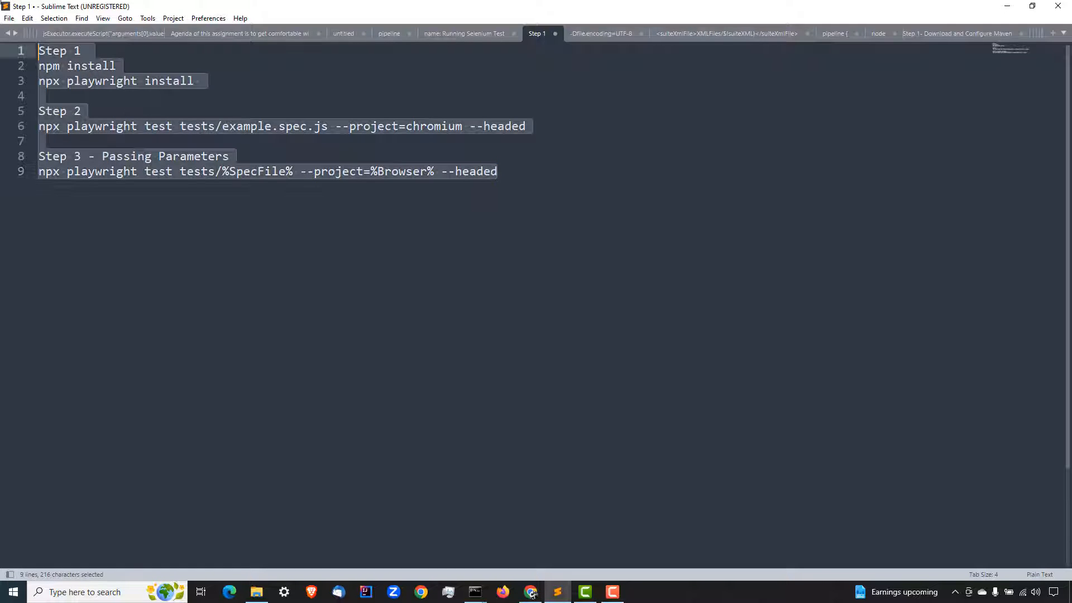
click(344, 224)
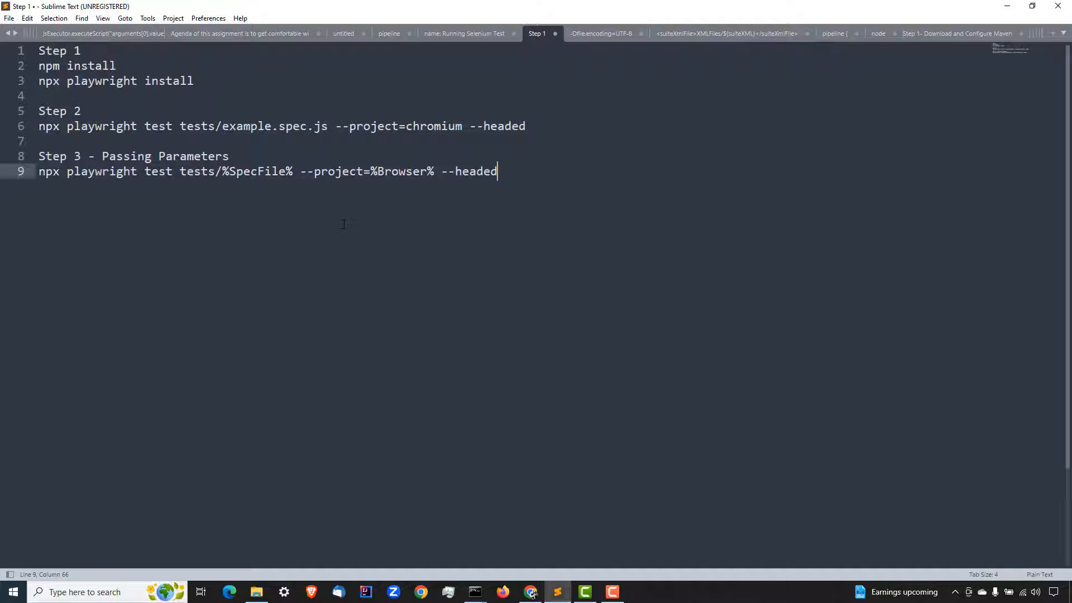
drag(115, 66, 39, 66)
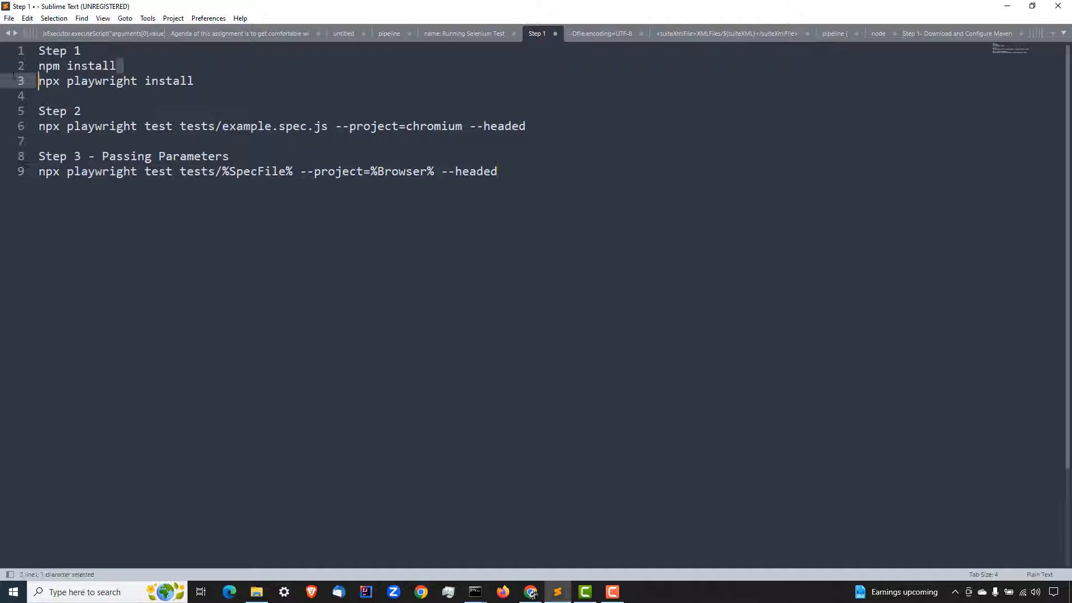
key(ctrl+End)
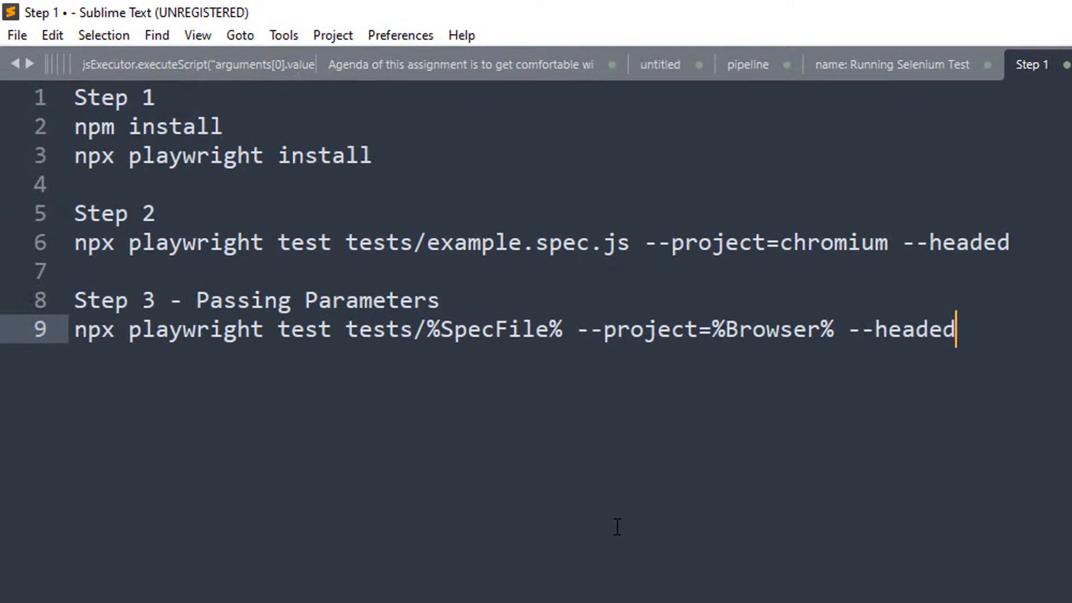
drag(226, 127, 75, 127)
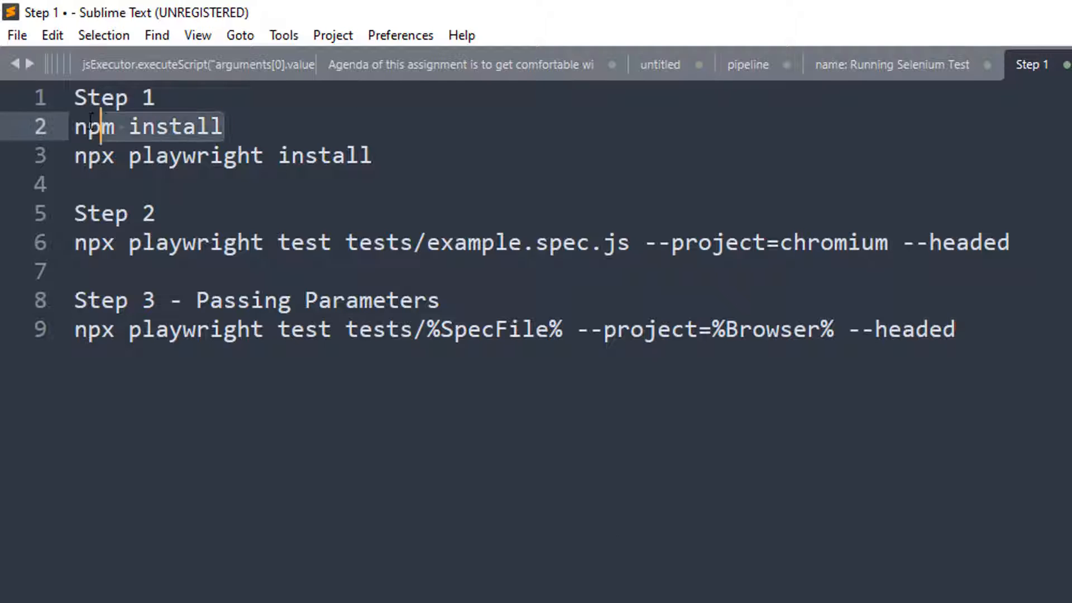
click(832, 287)
- Look at the local PlaywrightDemo files in File Explorer and open package.json in the GitHub repository
click(255, 594)
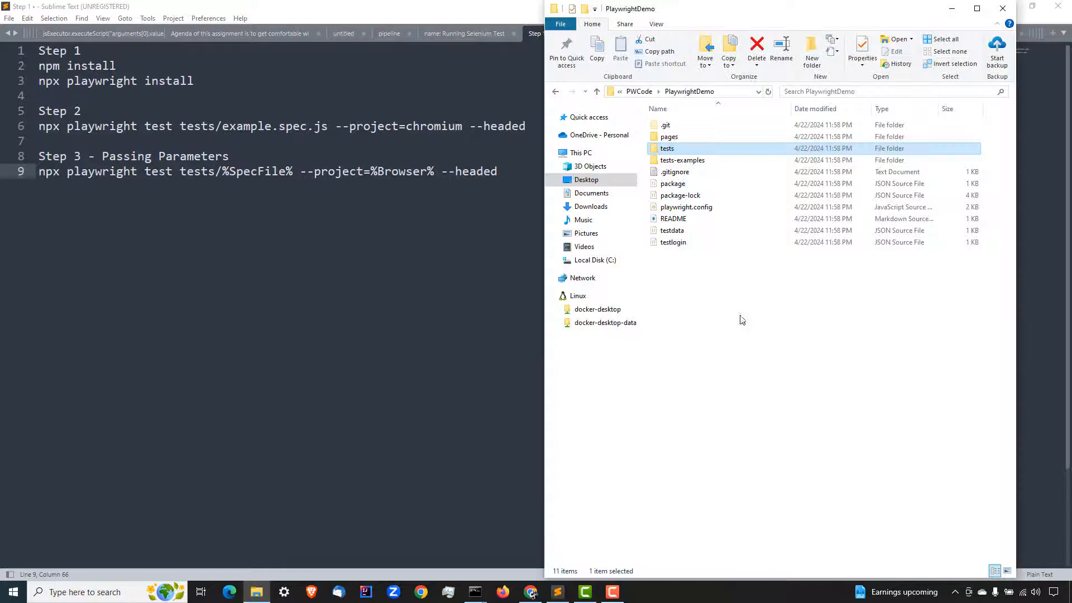
click(724, 303)
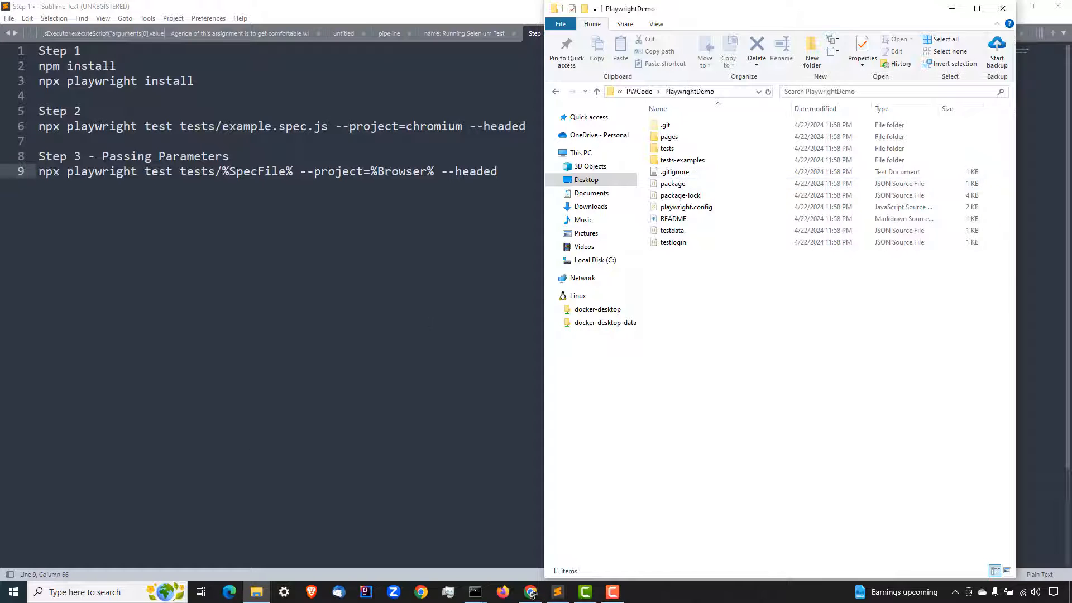
click(256, 592)
click(530, 593)
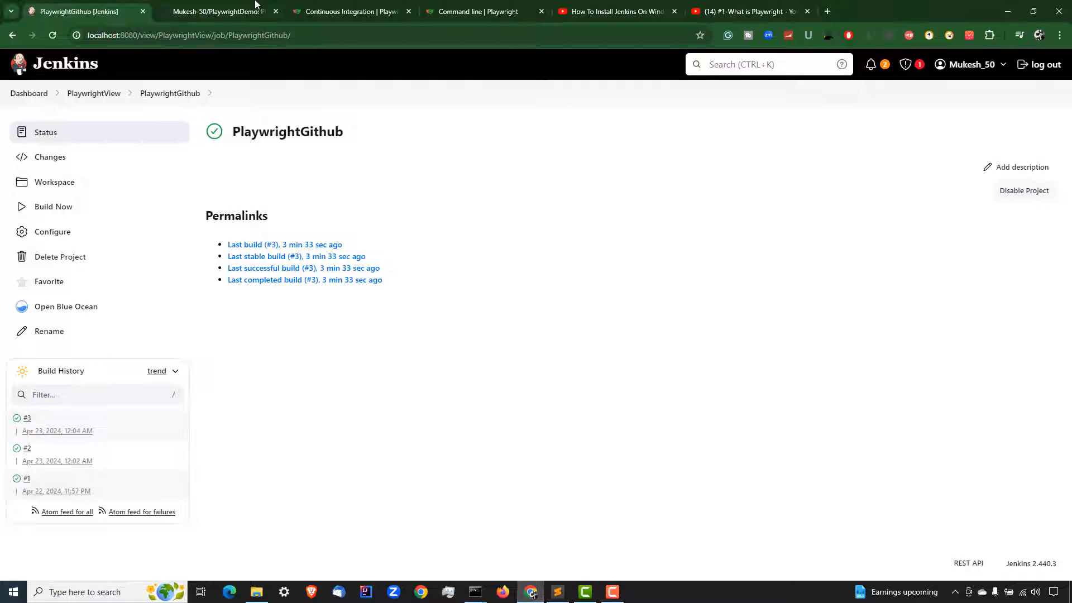
click(215, 11)
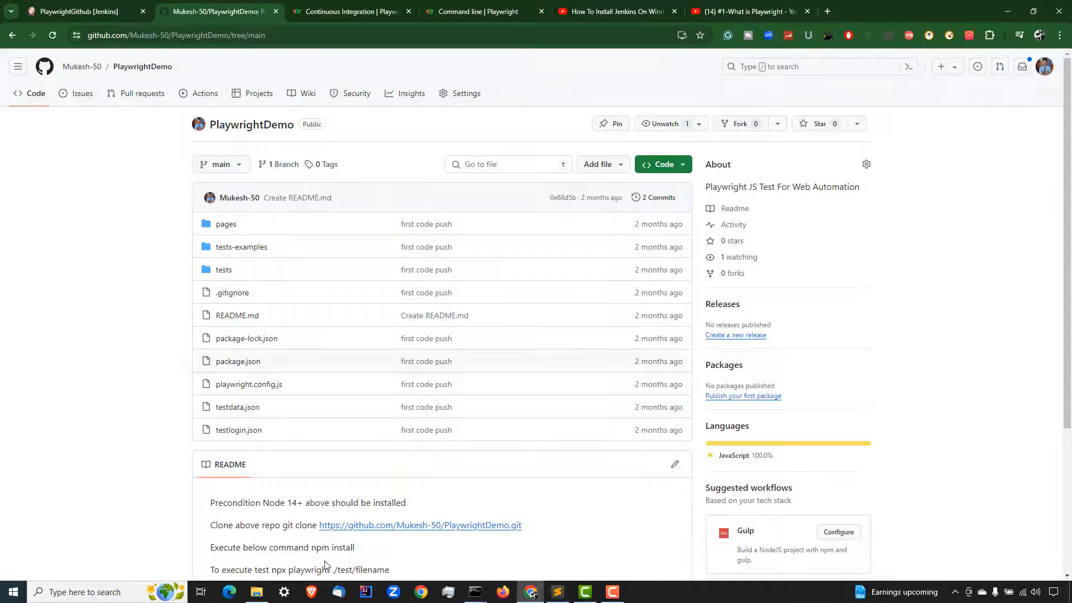
click(250, 367)
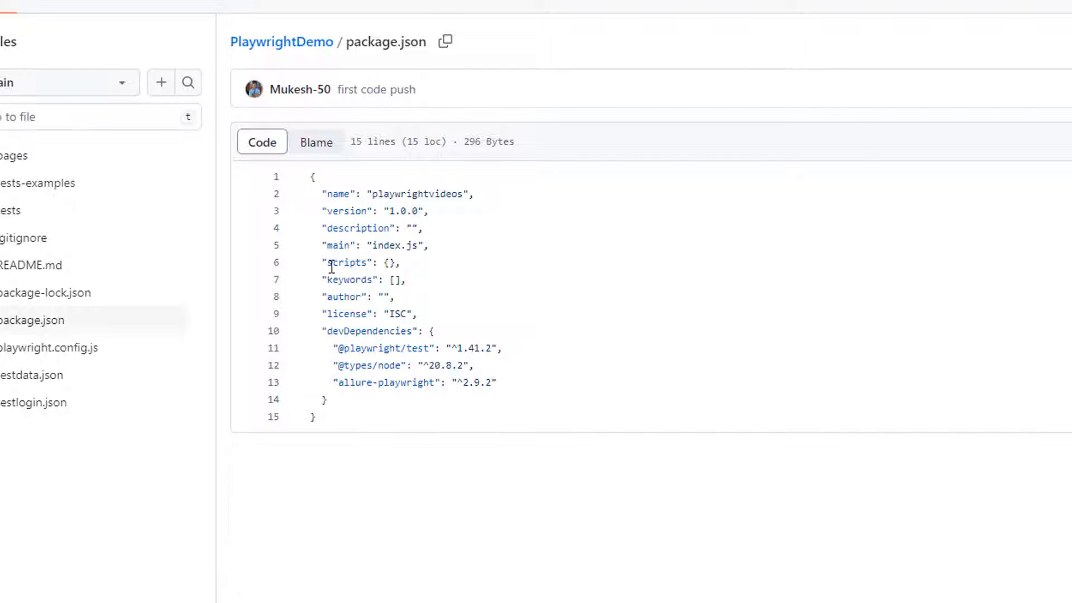
- Examine the main entry and the devDependencies block in package.json
double_click(332, 250)
drag(372, 245, 418, 242)
click(418, 263)
drag(319, 323, 349, 404)
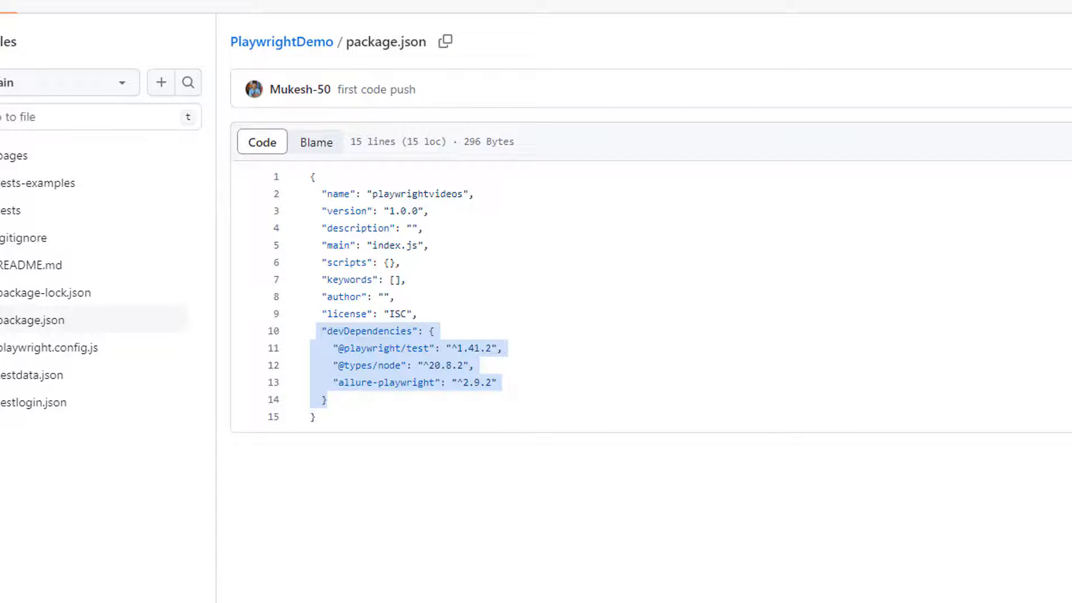
key(super)
key(super)
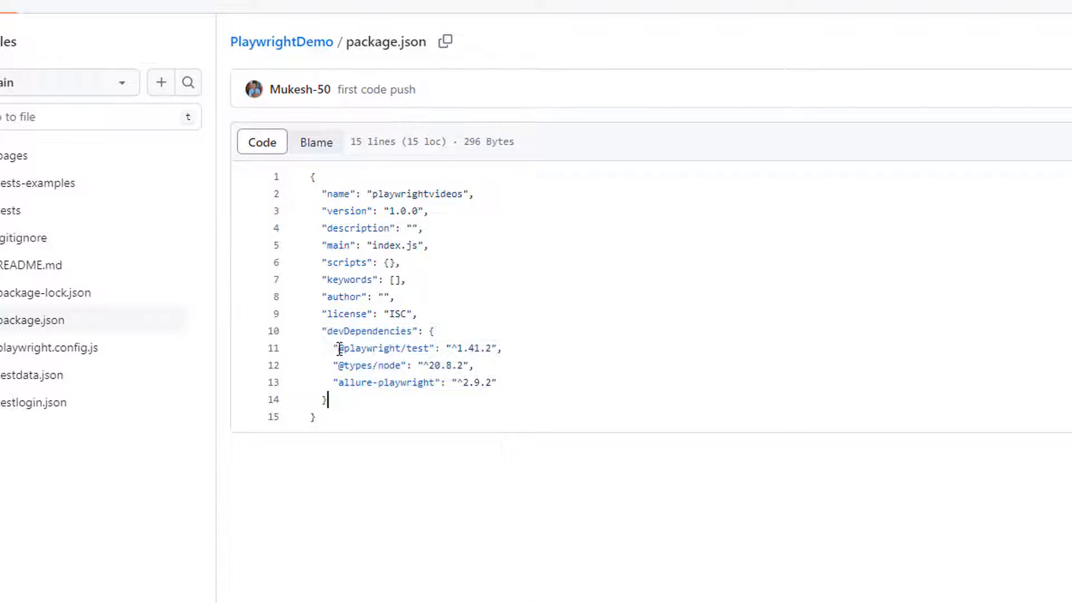
drag(322, 331, 368, 395)
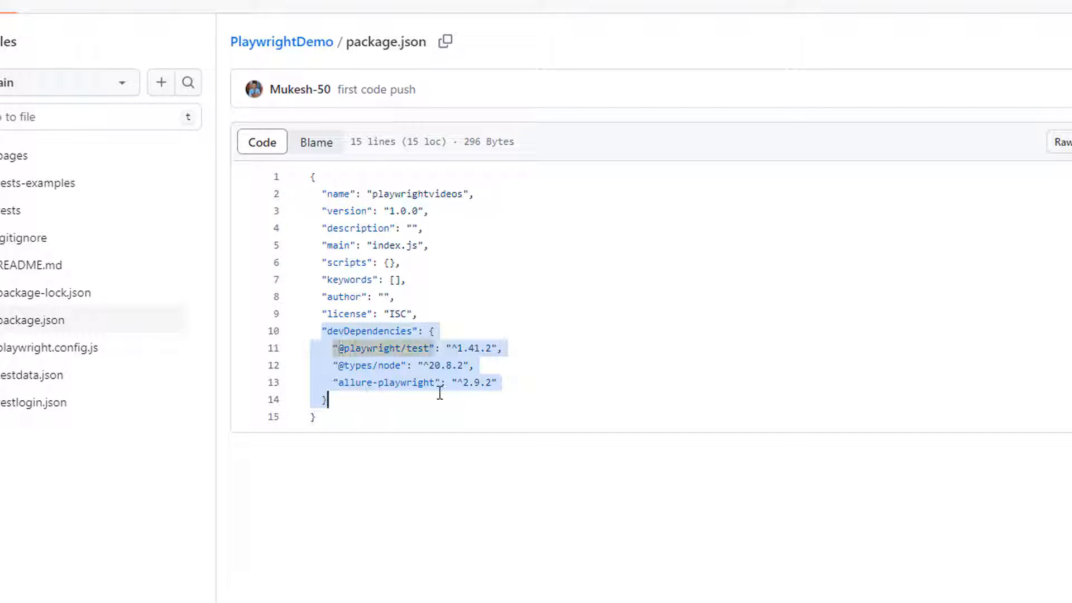
click(475, 383)
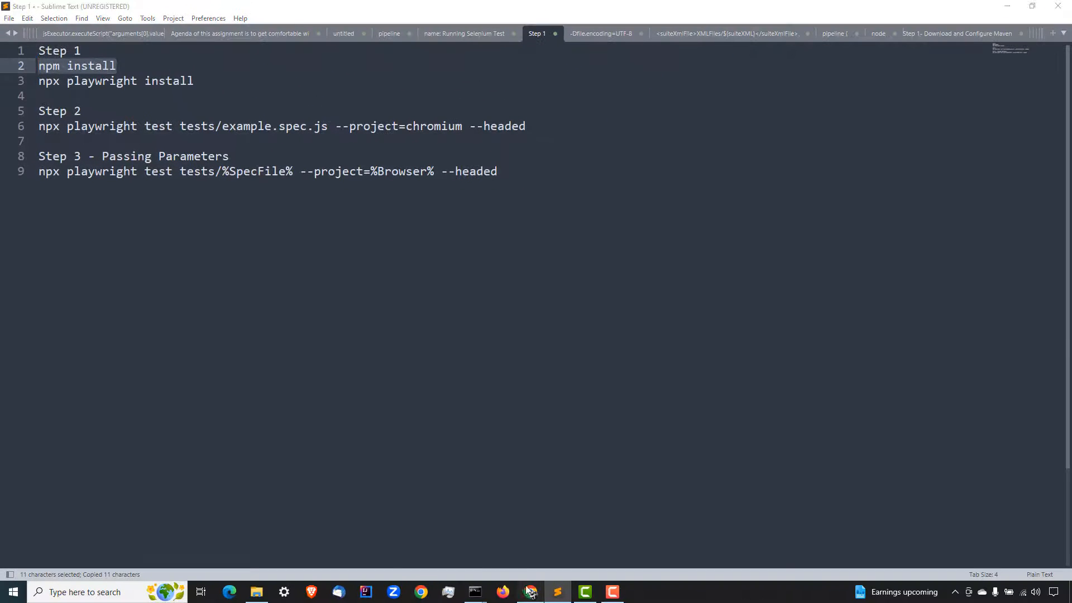
- Switch to Jenkins, open the PlaywrightGithub job's configuration, and go to the Windows batch command in its build steps
click(529, 591)
click(134, 11)
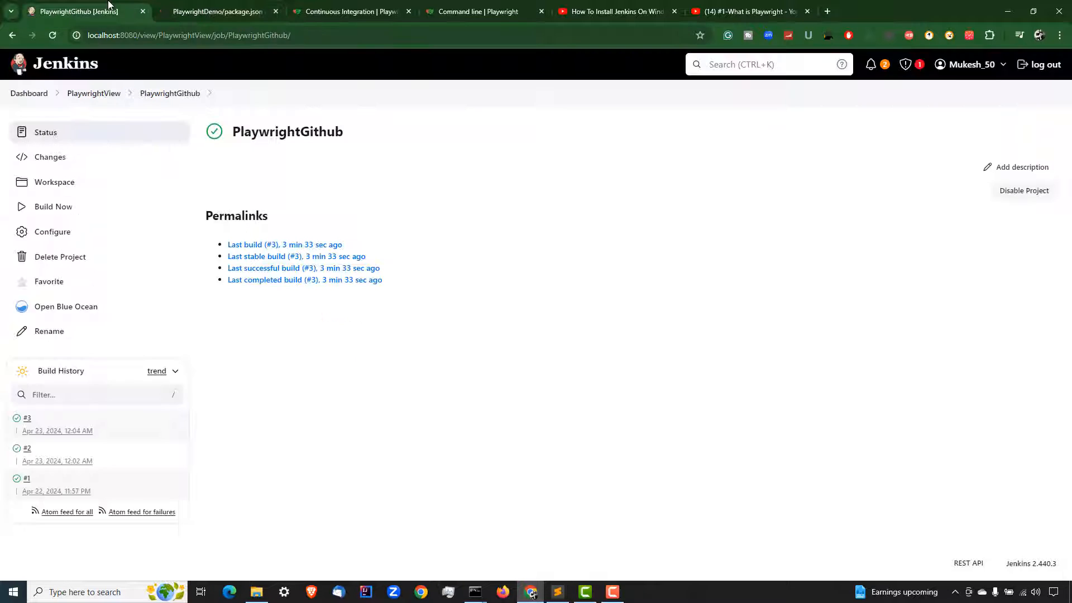
click(60, 237)
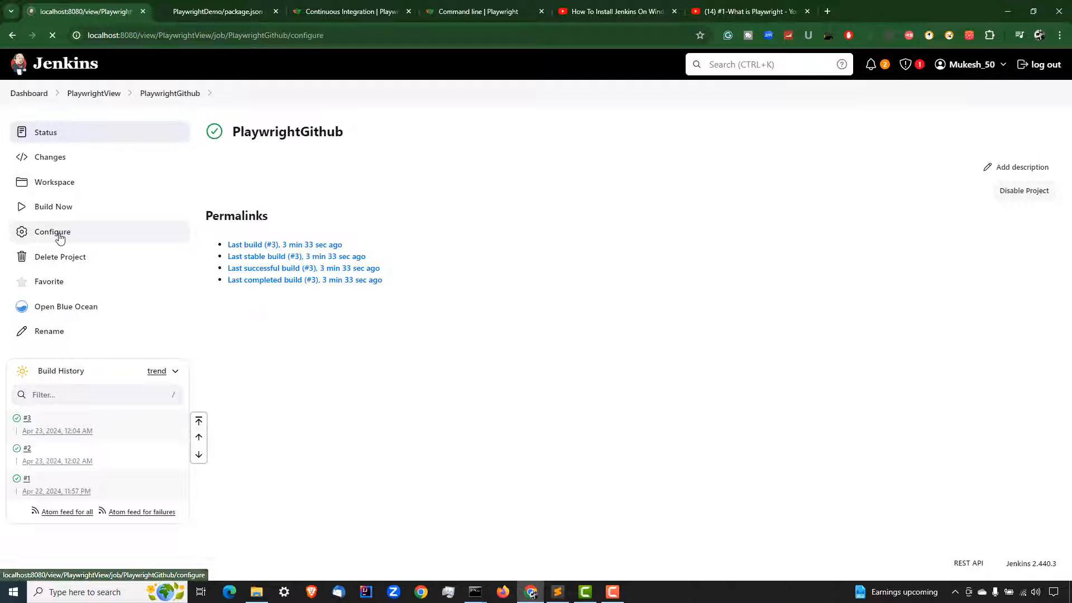
drag(1066, 139, 1042, 413)
click(290, 364)
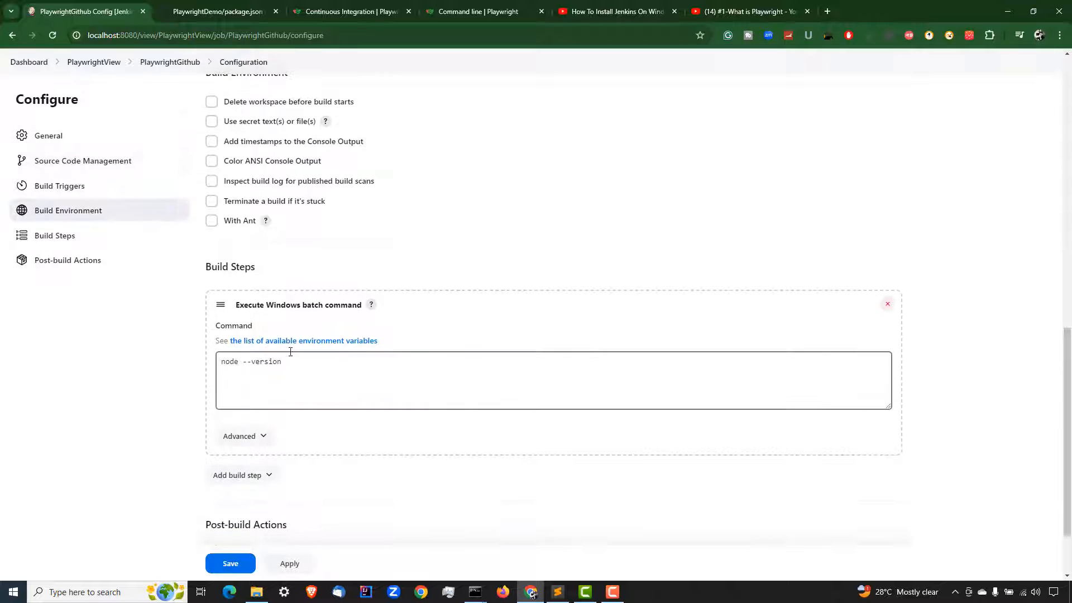
- Copy the local PlaywrightDemo folder path and replace the node --version batch command with cd C:\Users\l\Desktop\PWCode\PlaywrightDemo
drag(219, 361, 293, 362)
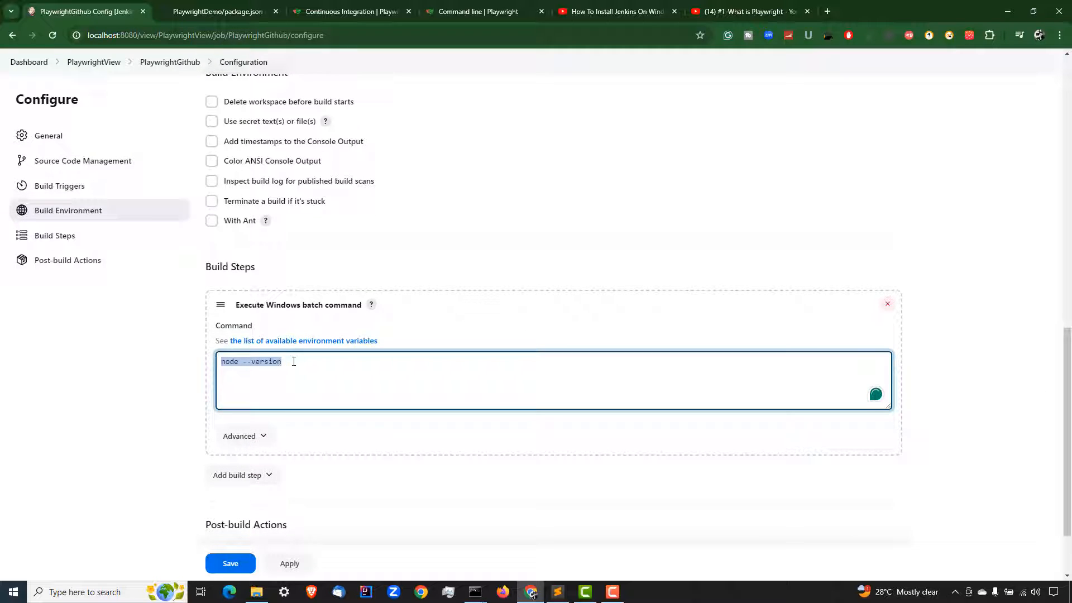
click(301, 361)
drag(307, 360, 187, 369)
click(257, 592)
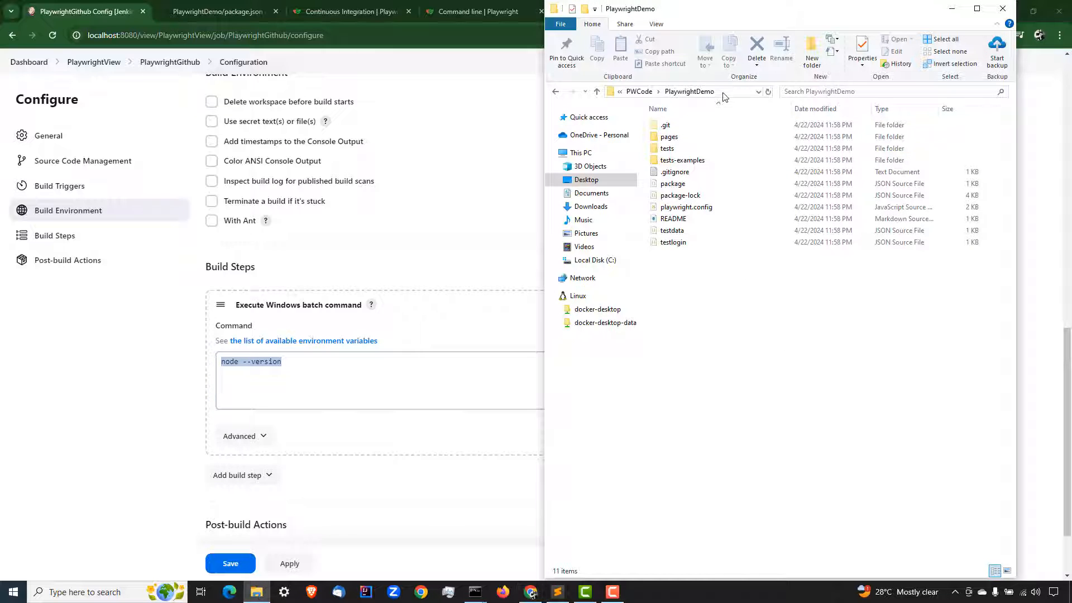
click(723, 93)
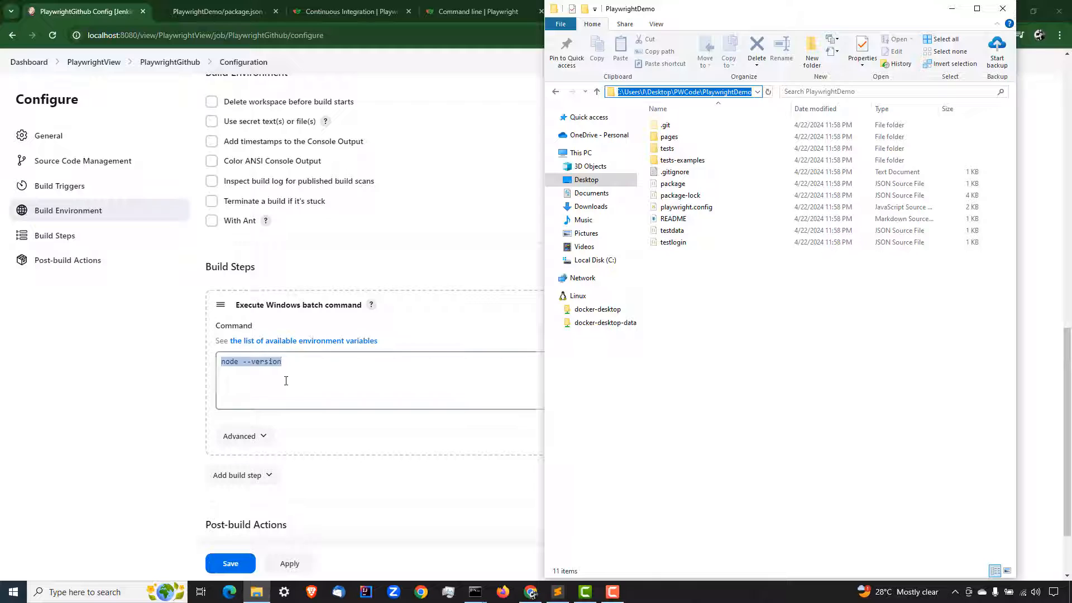
click(286, 381)
drag(313, 362, 217, 367)
text(cd)
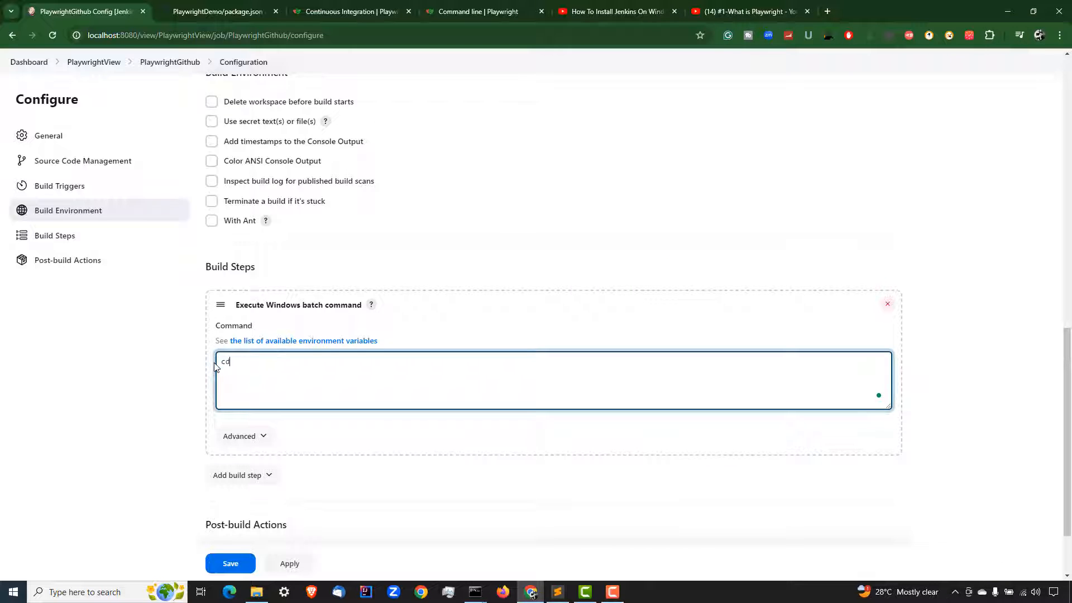
text(C:\Users\l\Desktop\PWCode\PlaywrightDemo)
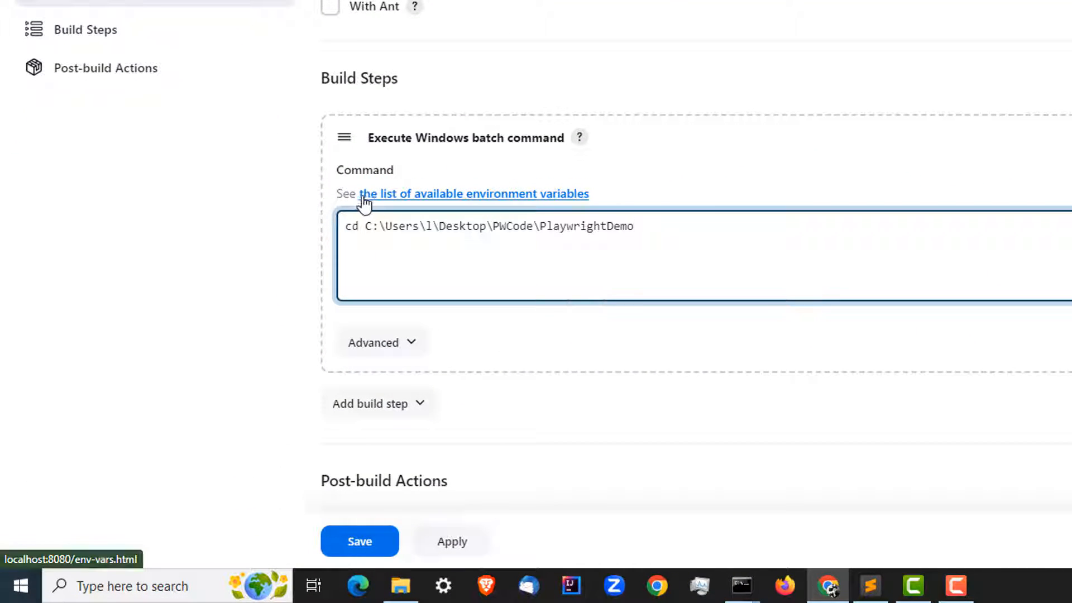
- Add npm install on a new line below the cd command in the Windows batch command, checking the Step 1 notes in Sublime Text
drag(365, 227, 679, 235)
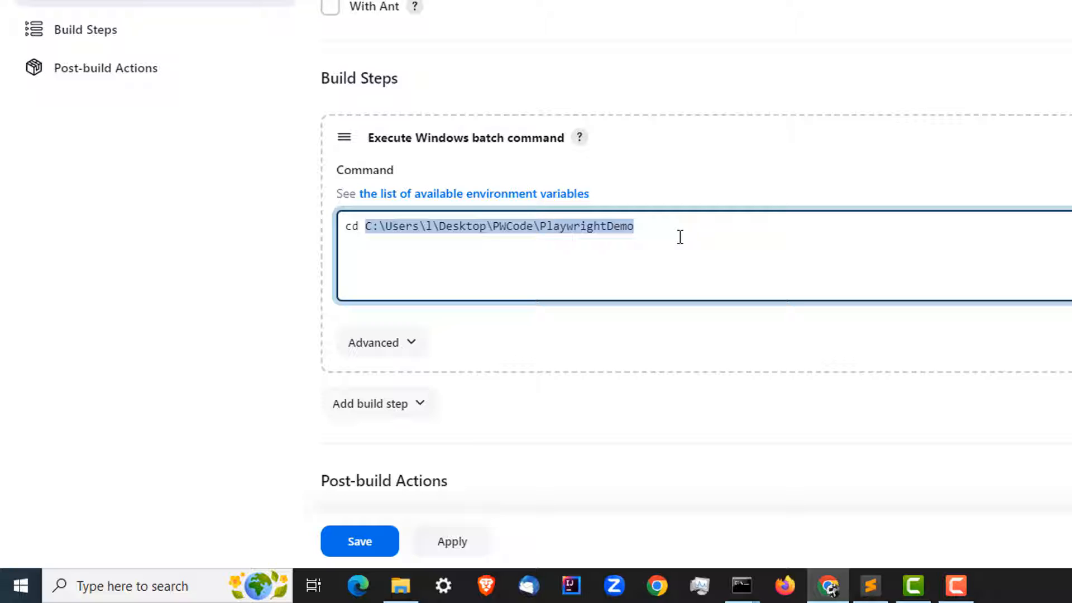
click(681, 237)
key(Return)
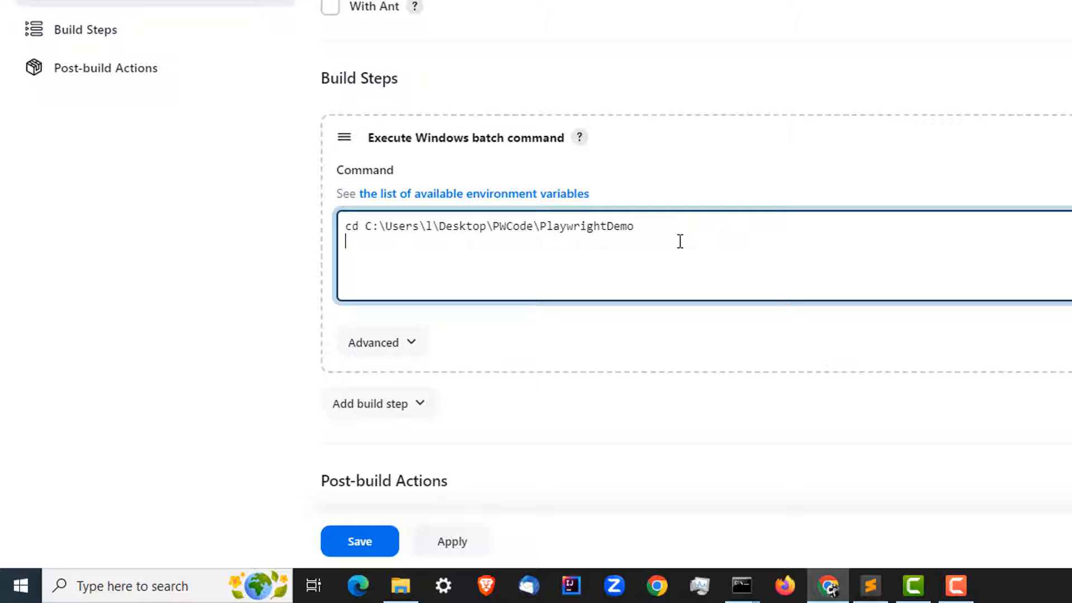
drag(497, 236, 342, 224)
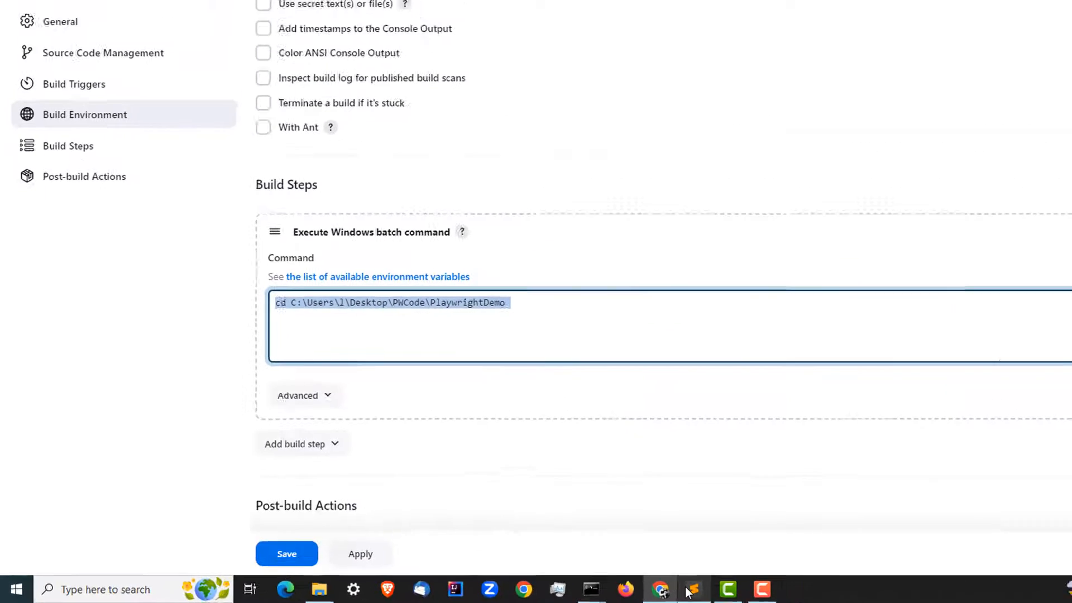
click(692, 590)
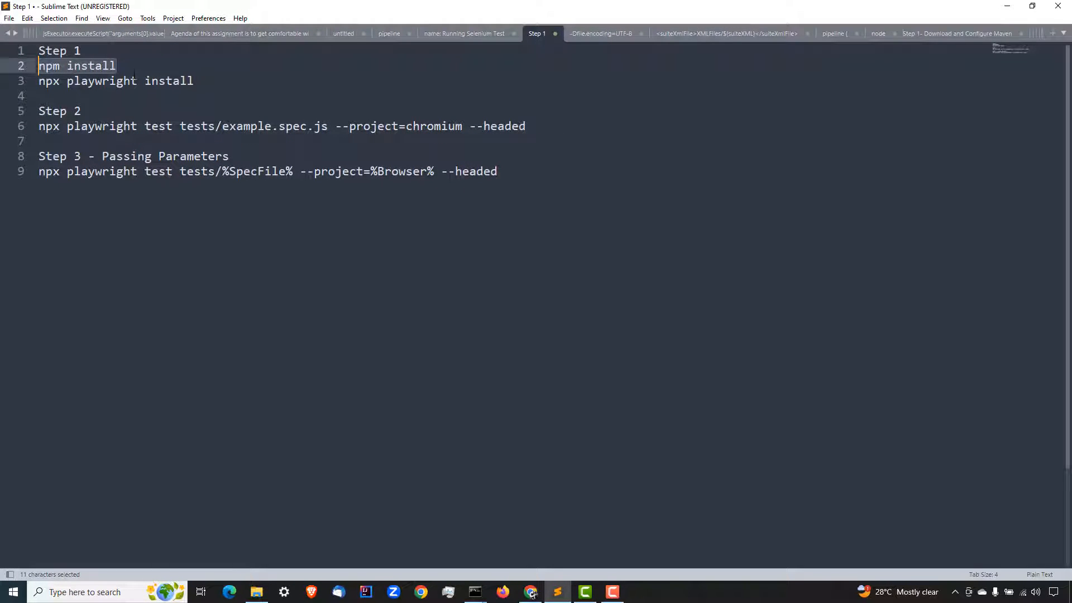
click(531, 592)
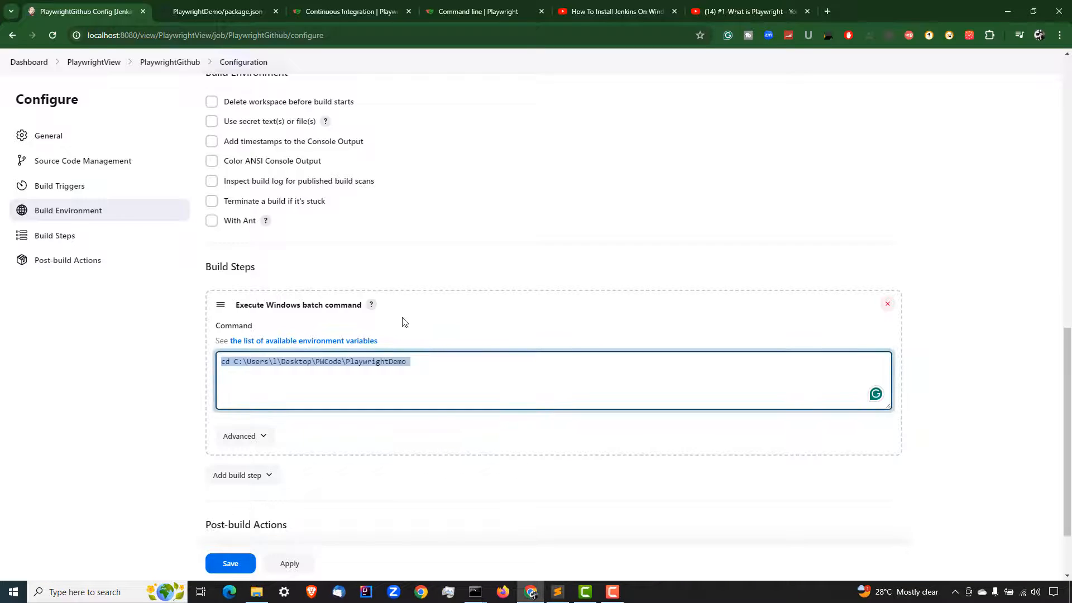
click(416, 358)
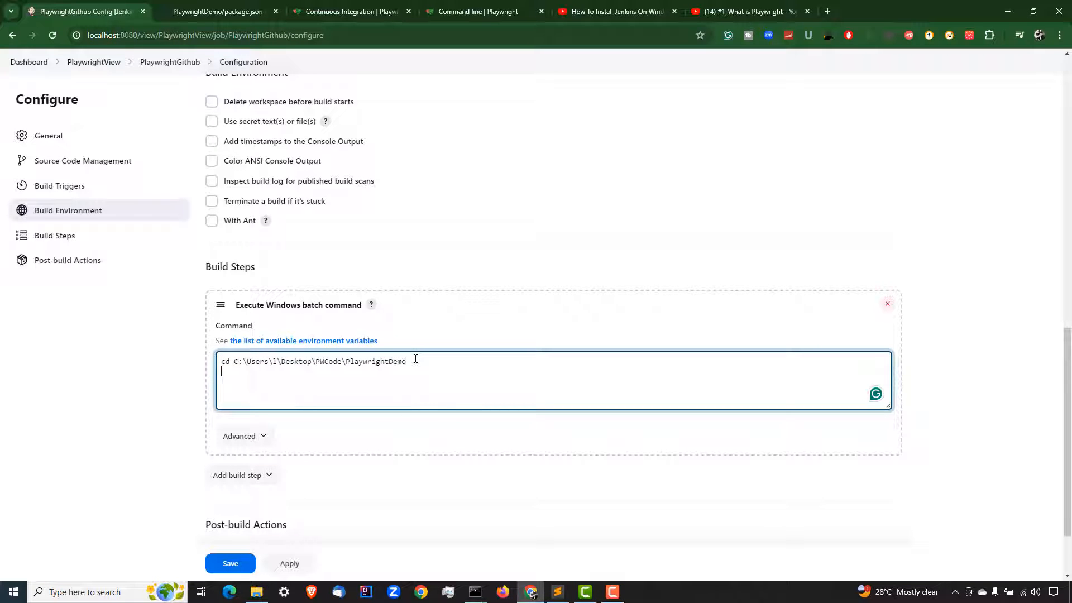
text(npm install)
key(ctrl+a)
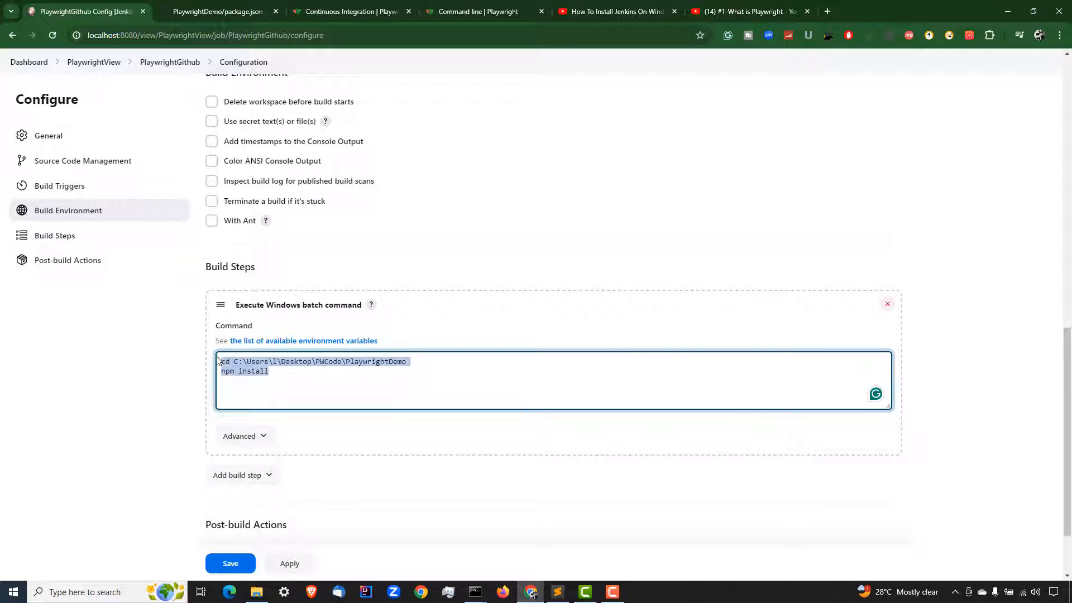
- Copy npx playwright install from the Sublime Text notes and add it as the third line of the Jenkins batch command
click(557, 592)
drag(195, 96, 25, 84)
key(ctrl+c)
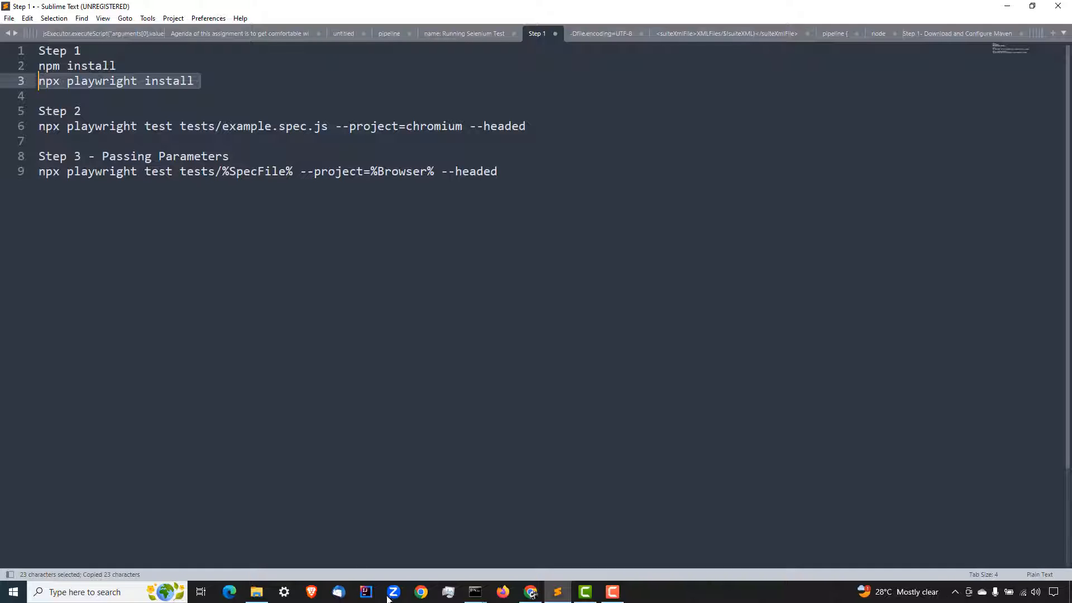
click(532, 592)
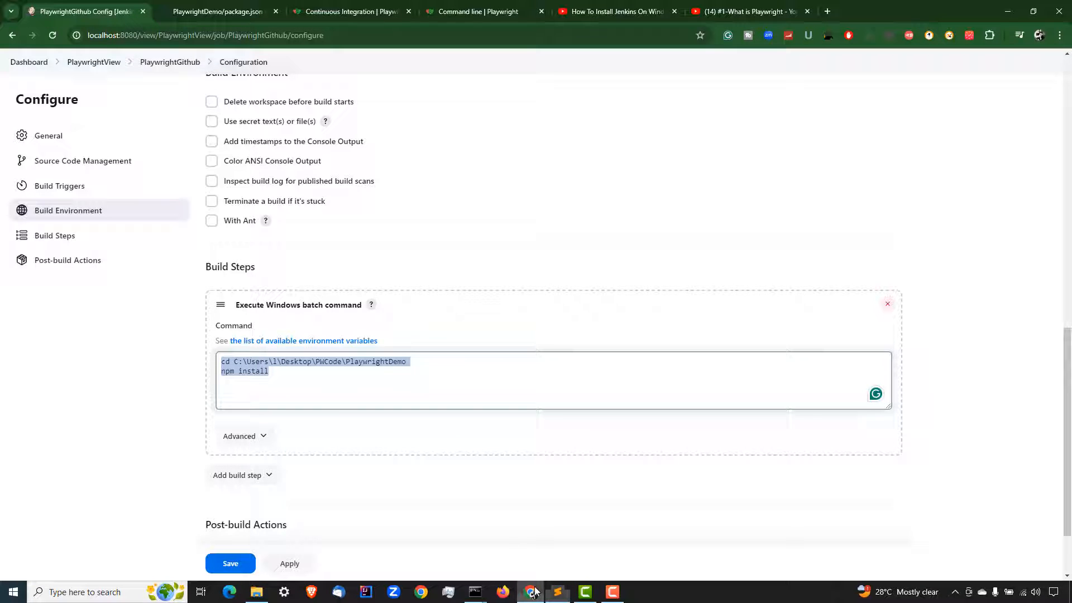
click(331, 396)
key(Return)
key(ctrl+v)
drag(275, 373, 207, 373)
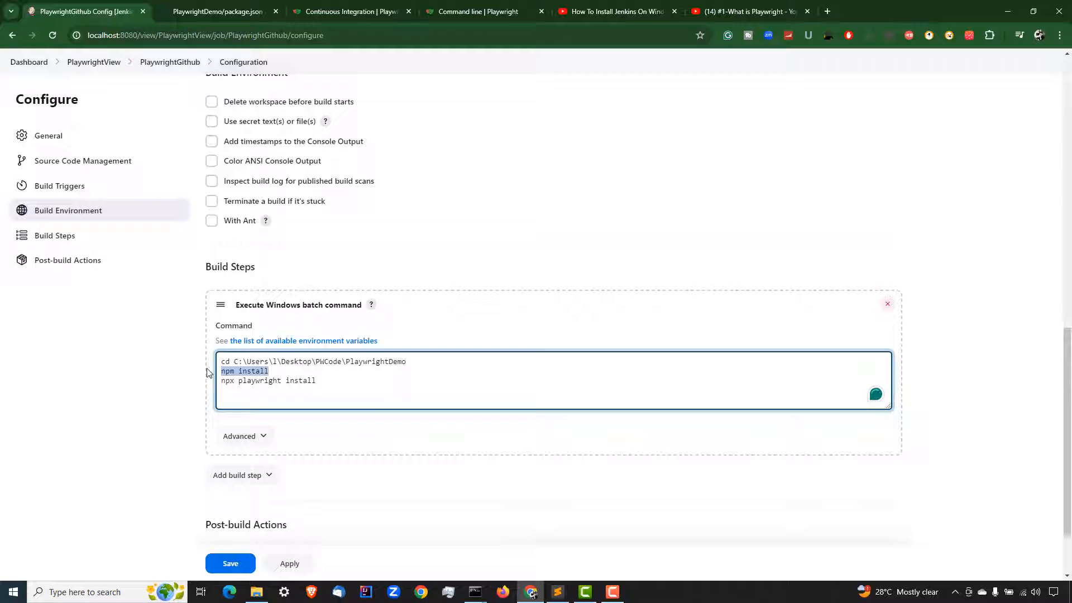
drag(335, 382, 215, 390)
click(344, 387)
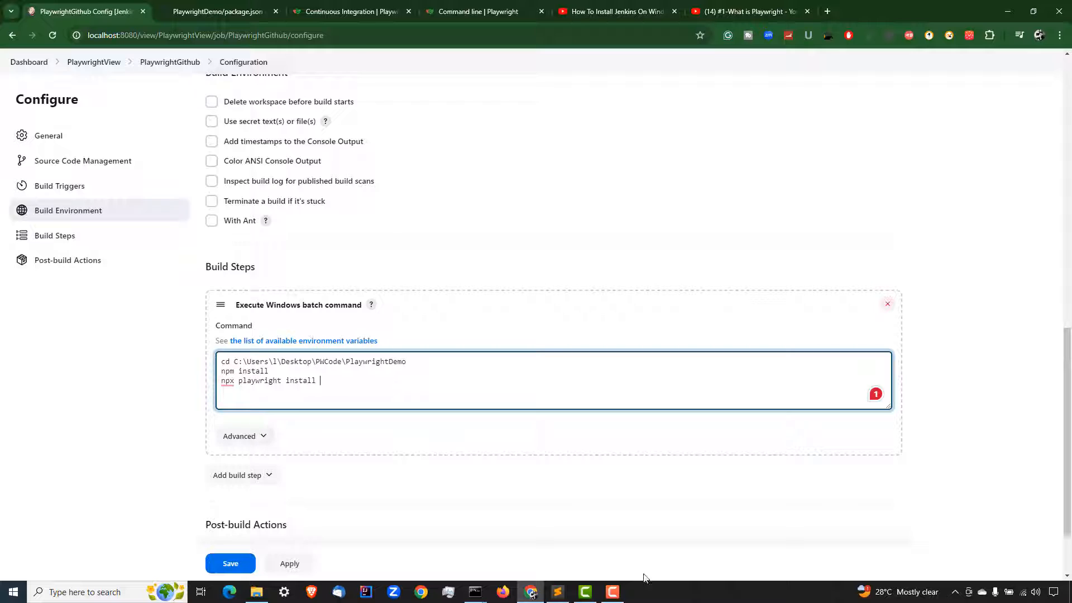
- Switch to the Sublime Text notes and examine the Step 2 npx playwright test command and its tests/example.spec.js path
click(559, 592)
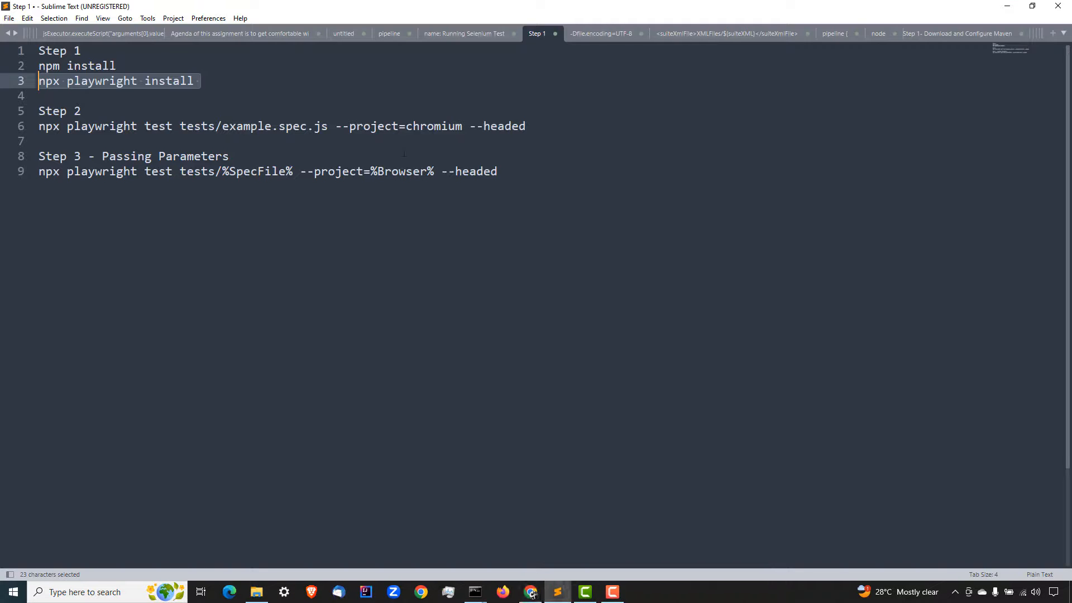
drag(526, 128, 29, 125)
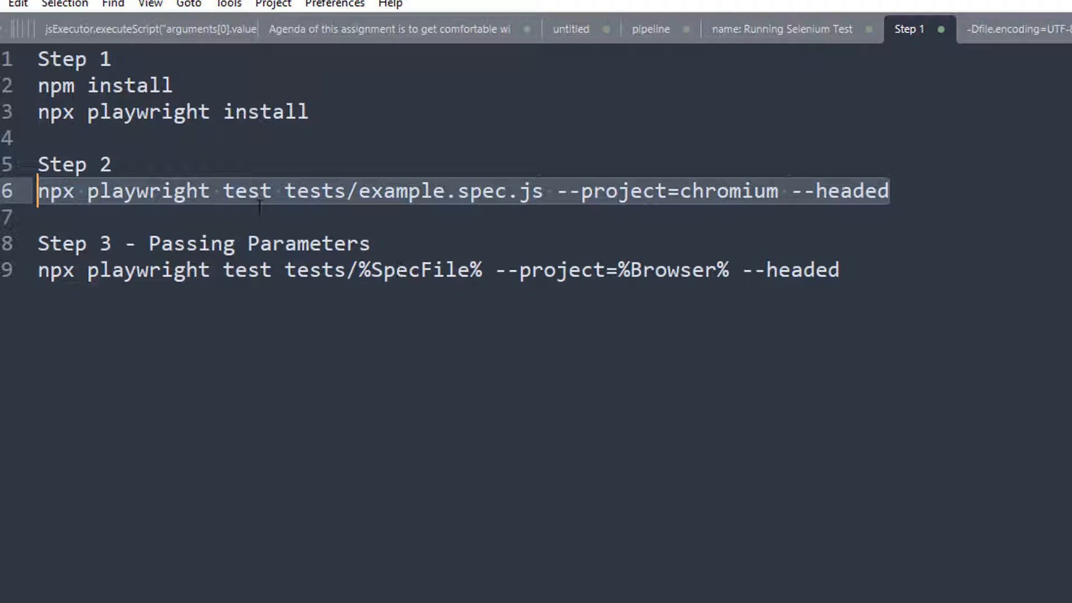
click(234, 193)
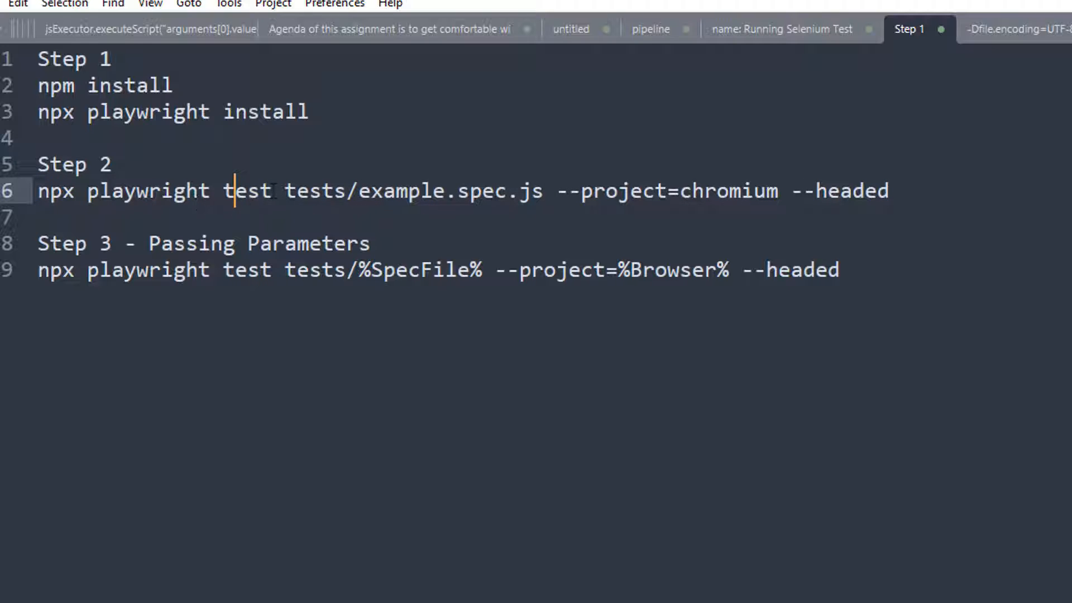
drag(272, 193, 36, 192)
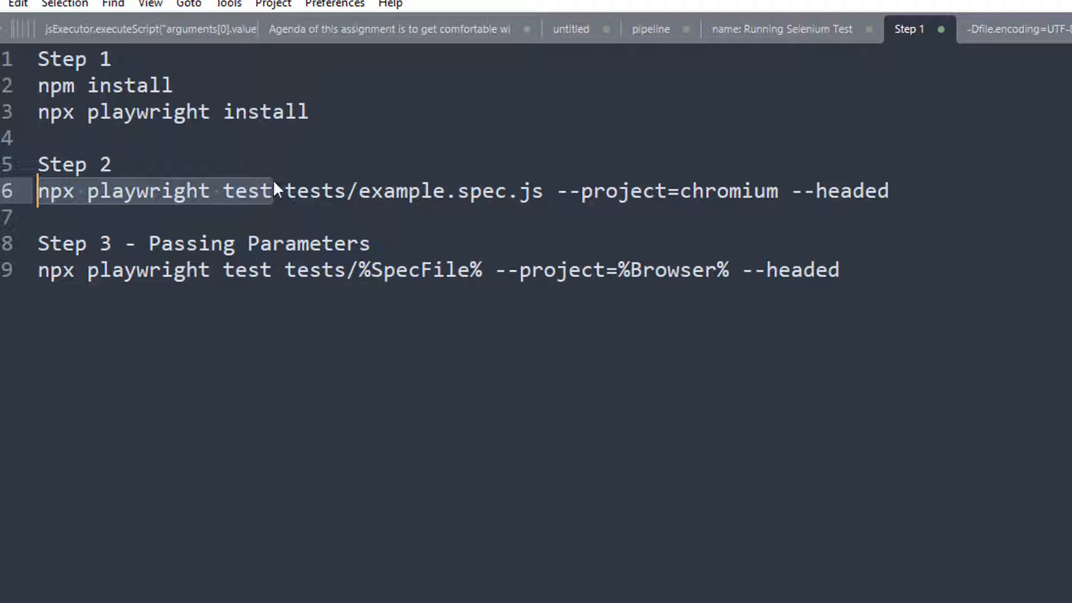
click(310, 201)
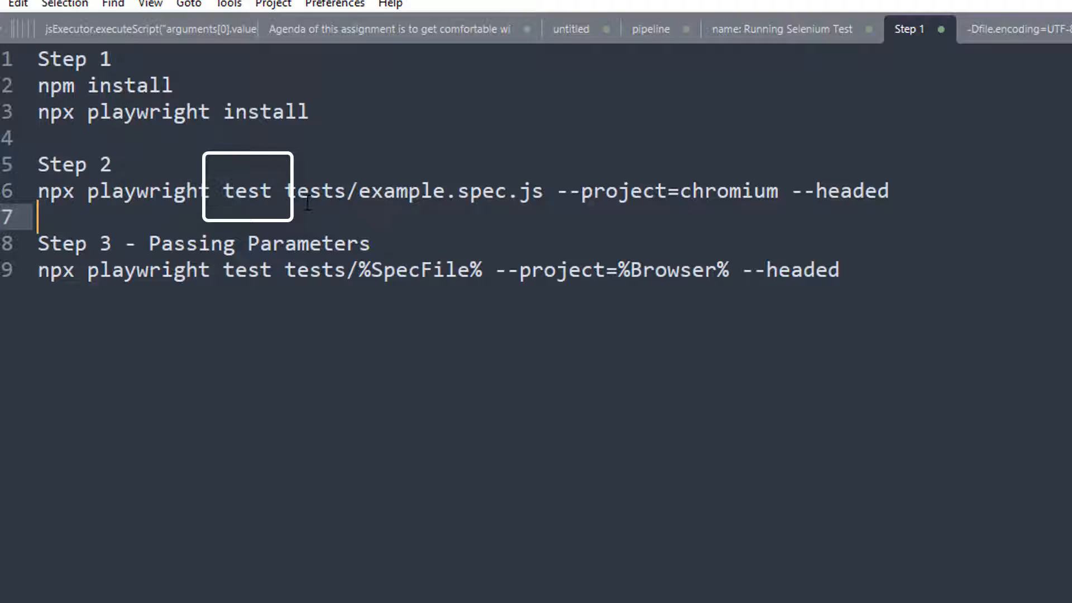
drag(285, 193, 543, 192)
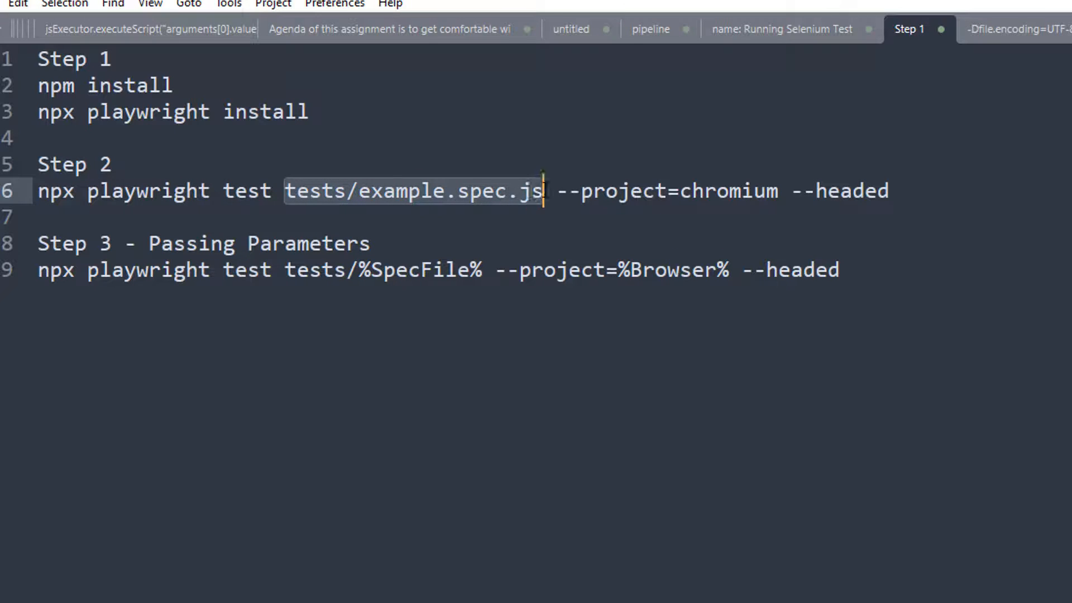
click(320, 195)
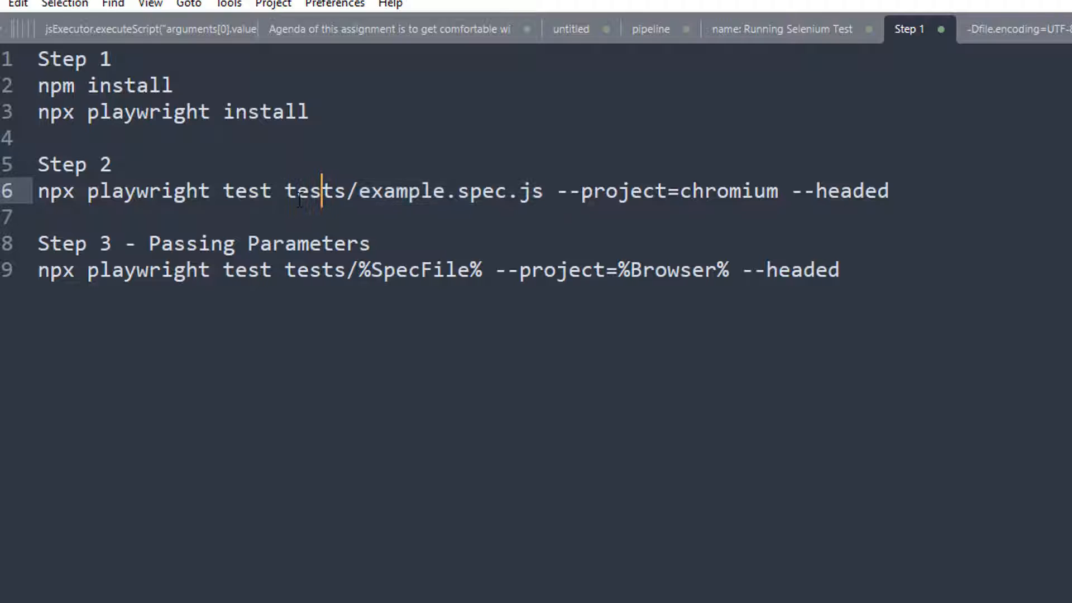
drag(277, 189, 500, 189)
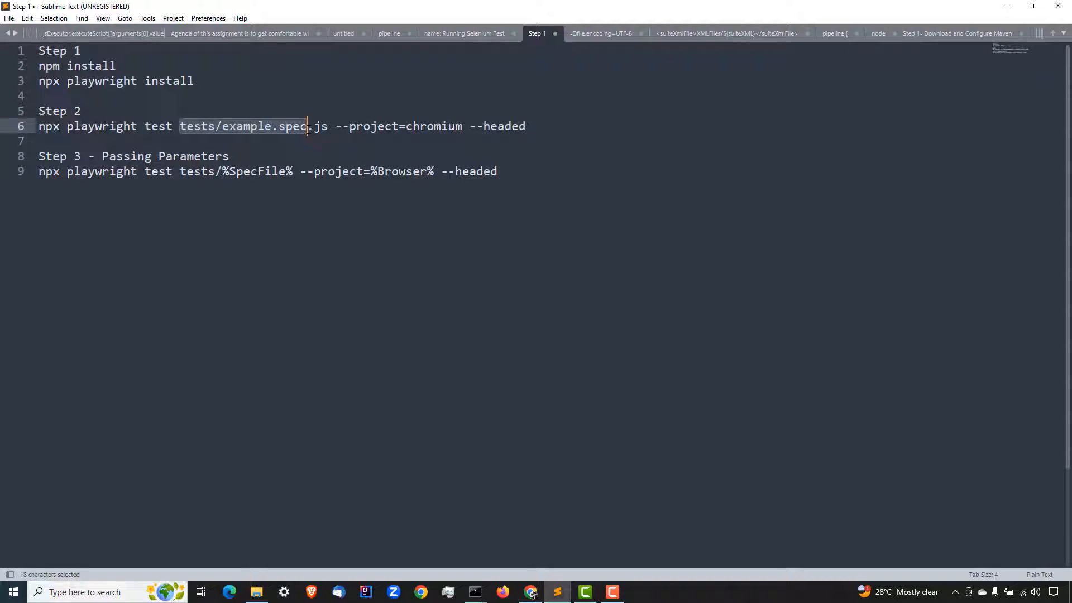
double_click(205, 129)
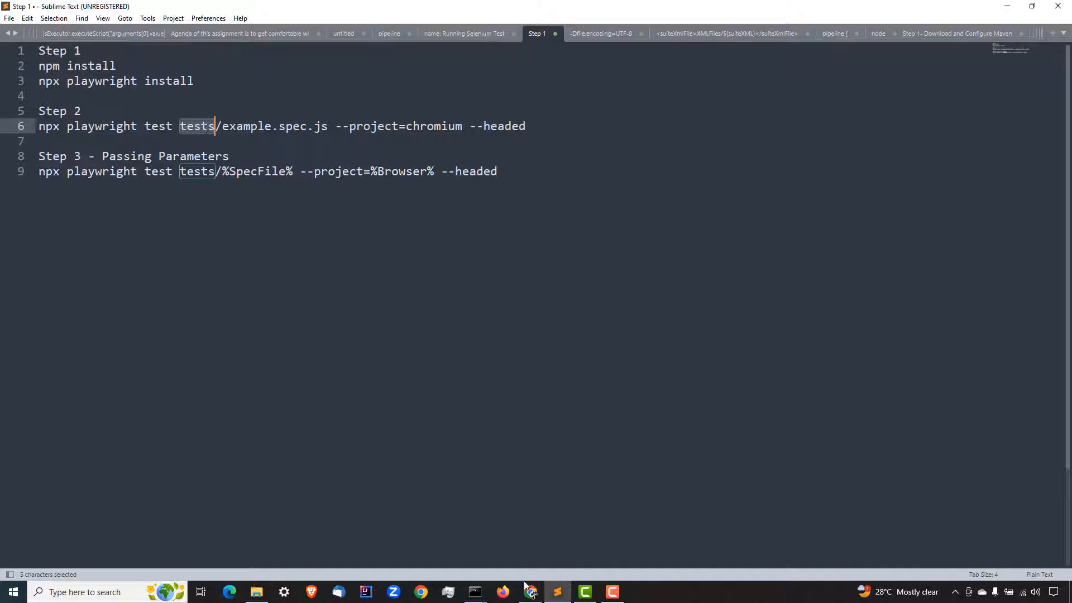
- Open the PlaywrightDemo project's tests folder in File Explorer and find the example.spec file named in the Step 2 command
click(256, 592)
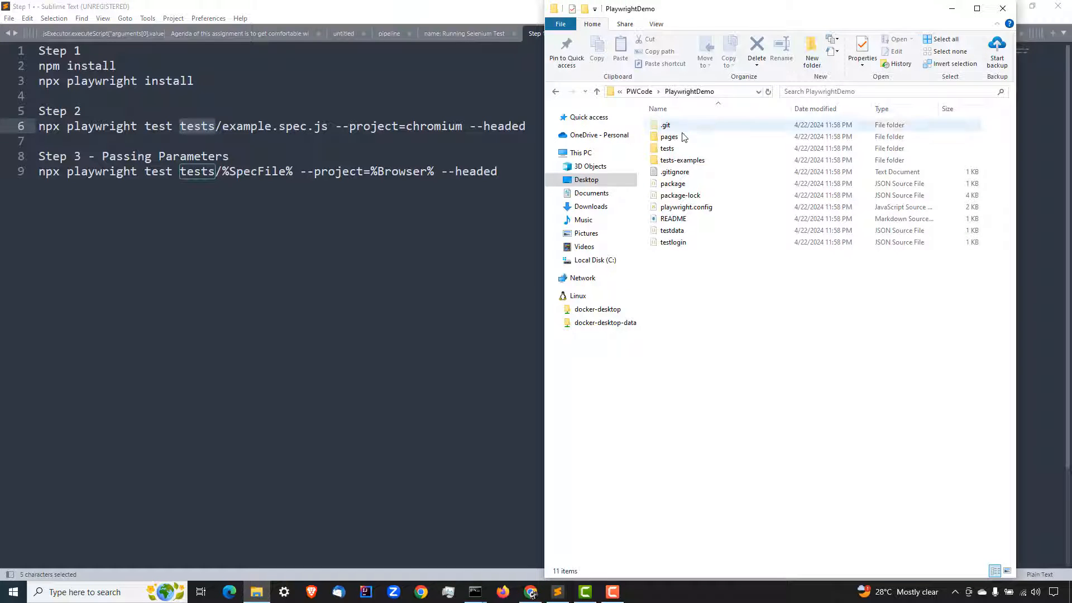
click(678, 149)
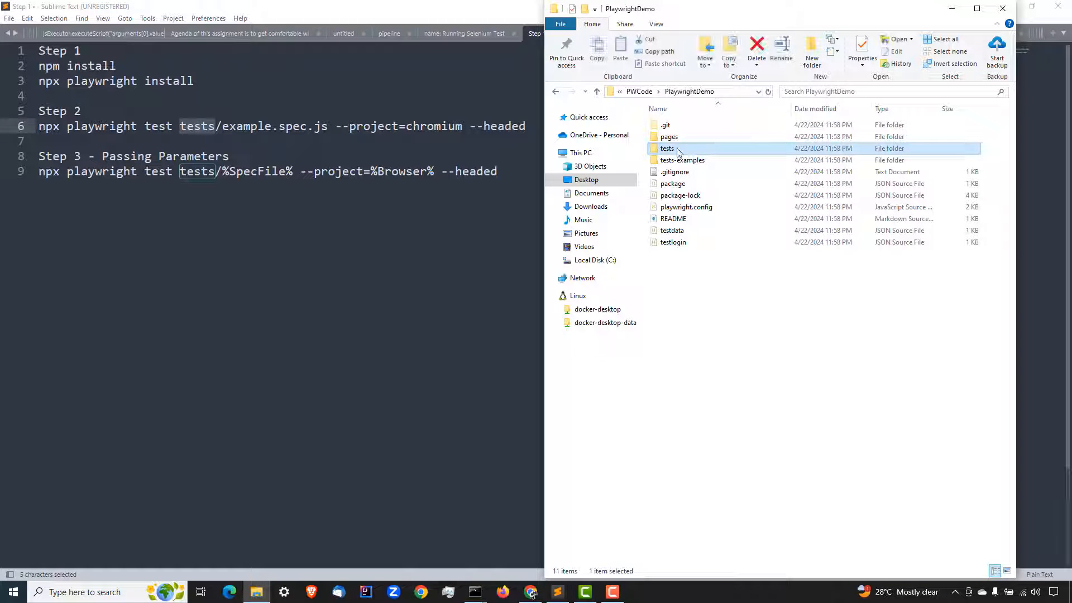
double_click(678, 150)
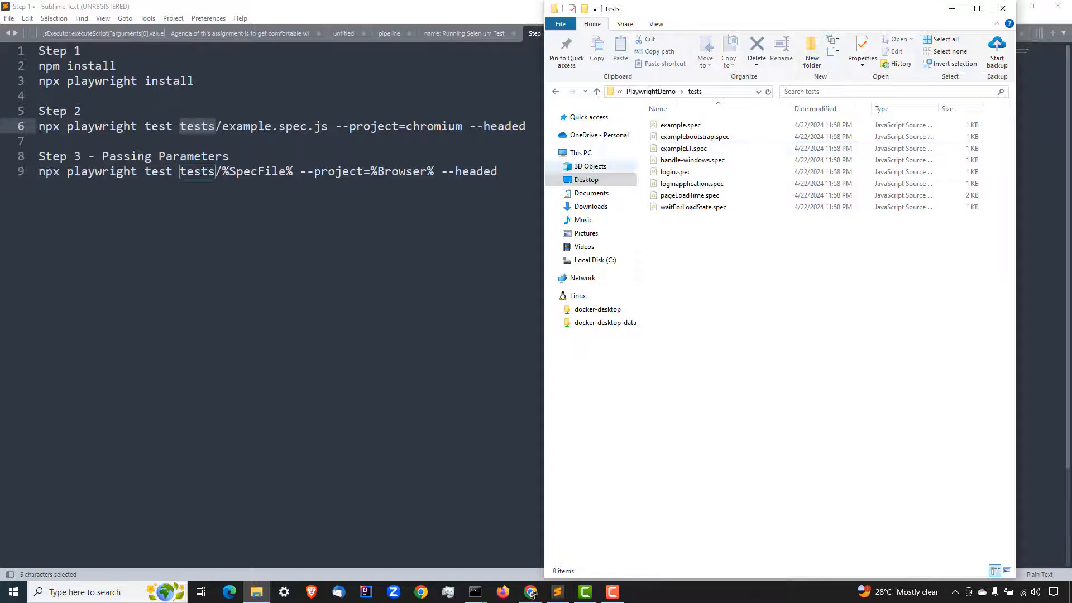
click(347, 218)
drag(223, 127, 328, 126)
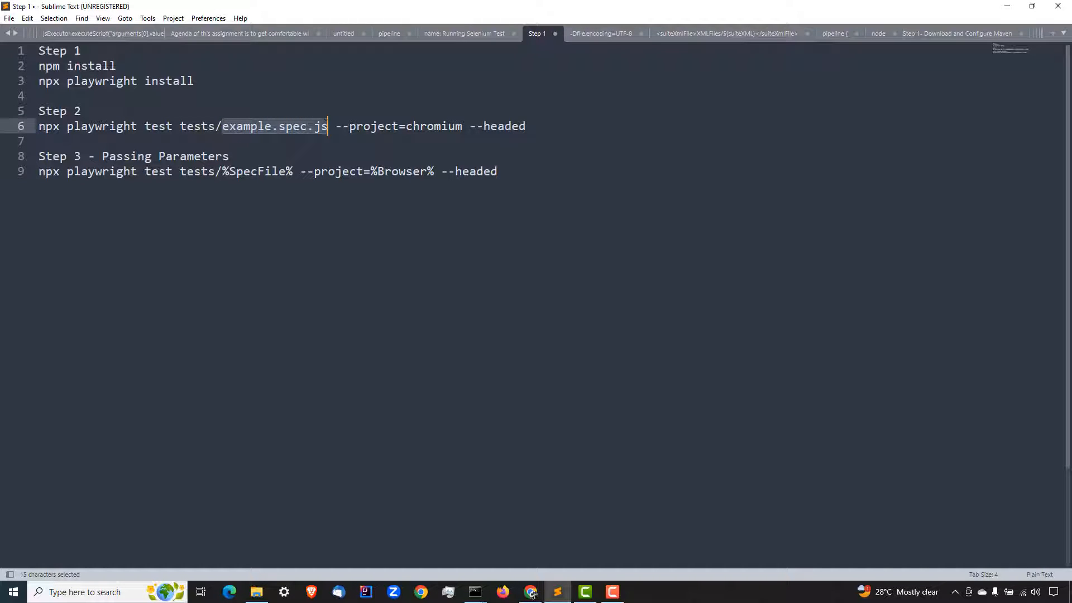
click(256, 592)
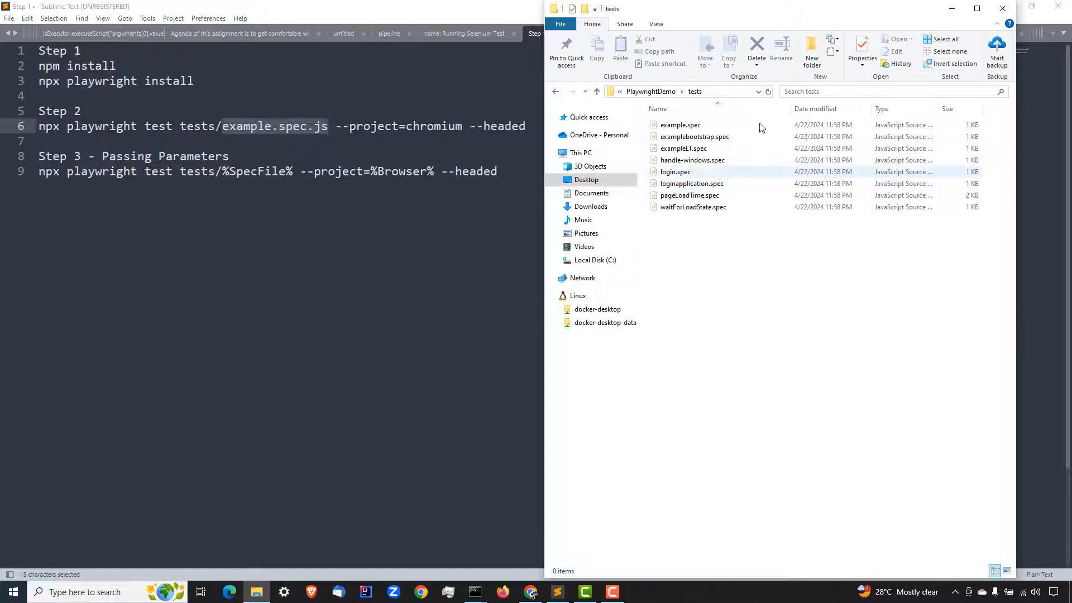
click(681, 126)
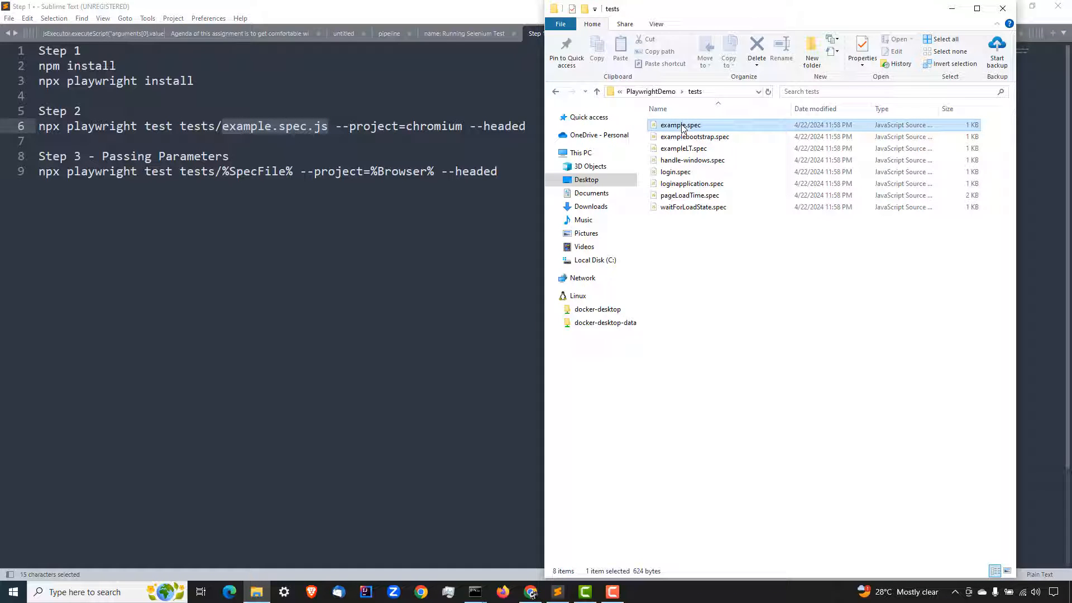
- Copy npx playwright test tests/example.spec.js --project=chromium --headed from the Sublime Text notes and return to the Jenkins batch command
click(447, 234)
drag(335, 127, 457, 129)
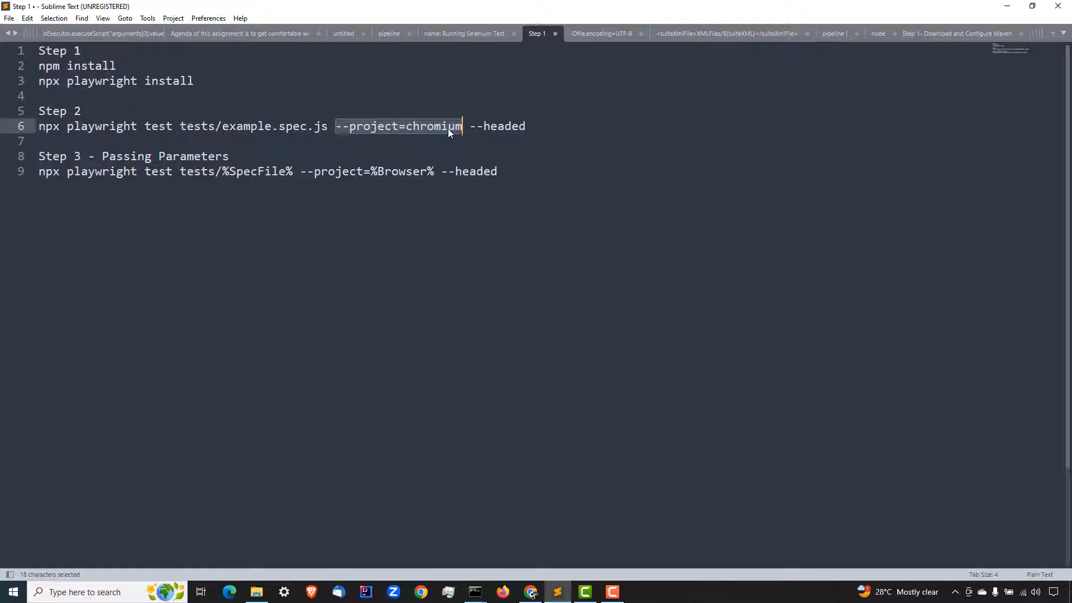
double_click(431, 126)
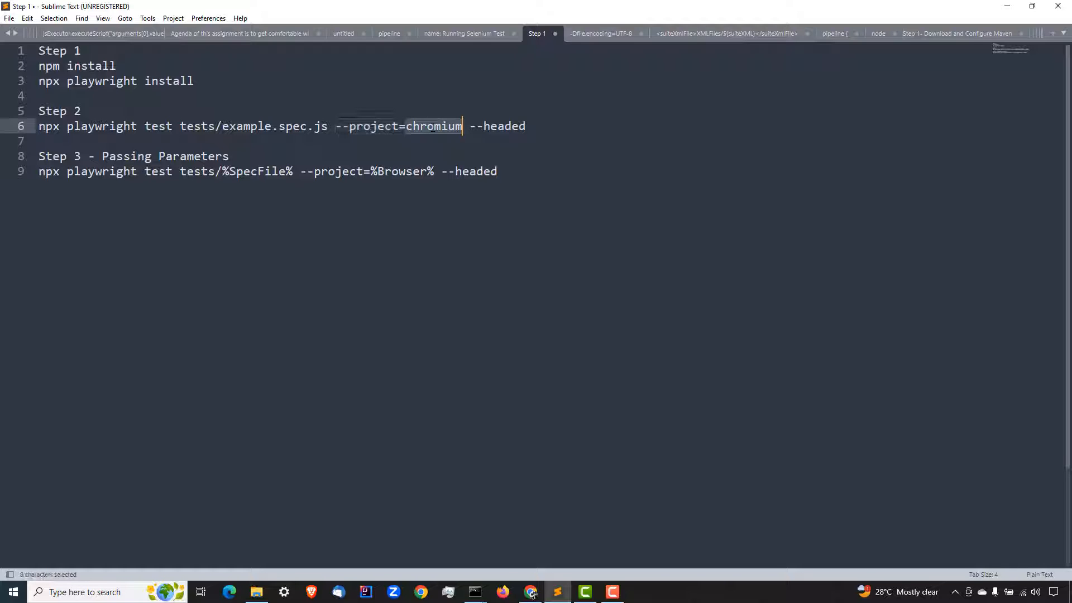
click(465, 127)
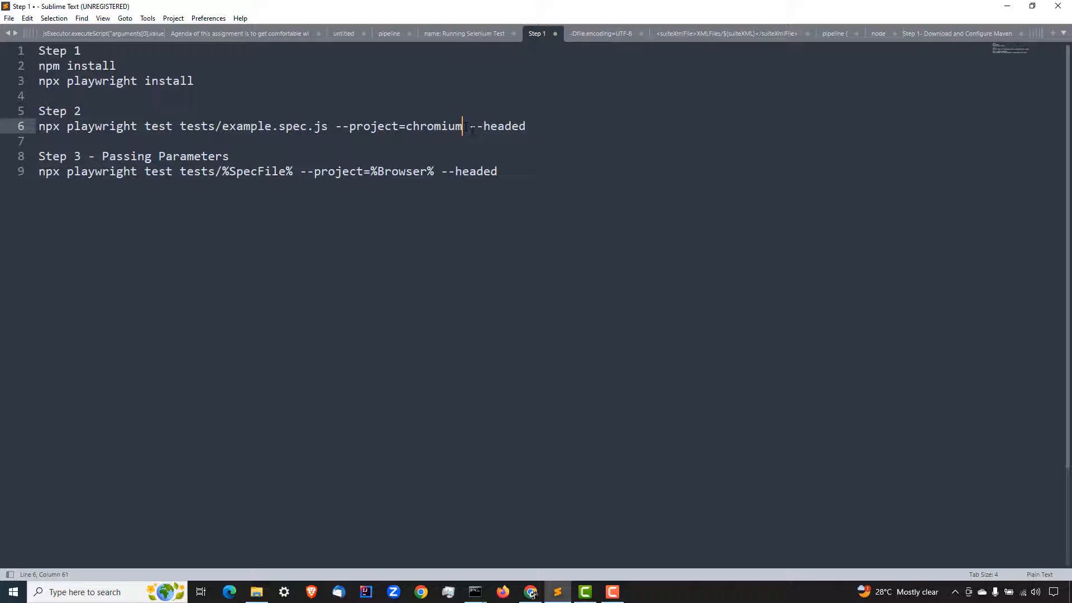
drag(471, 128, 547, 128)
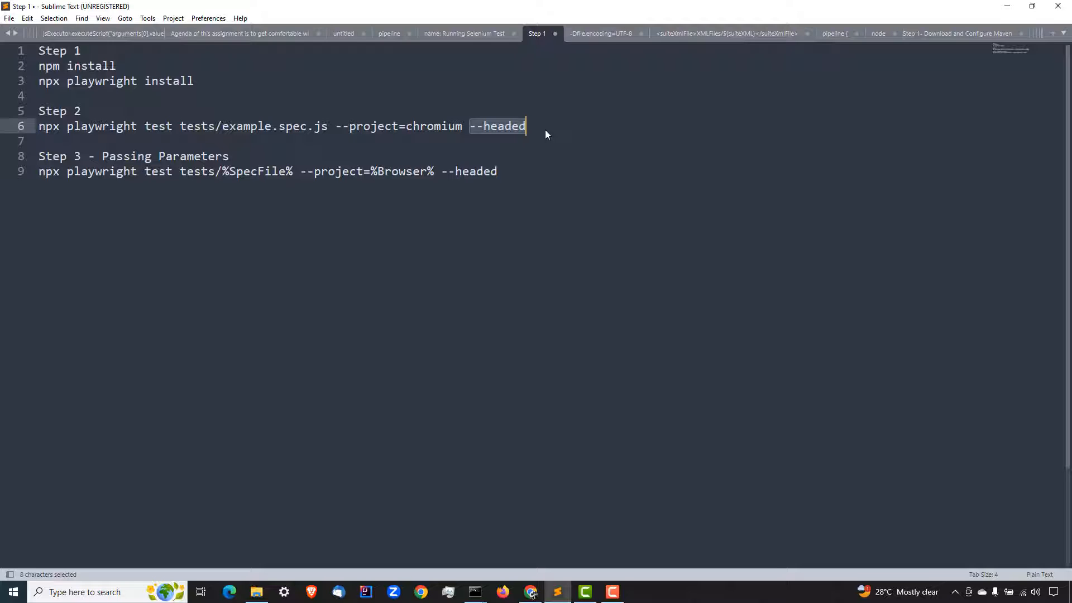
drag(545, 132, 28, 131)
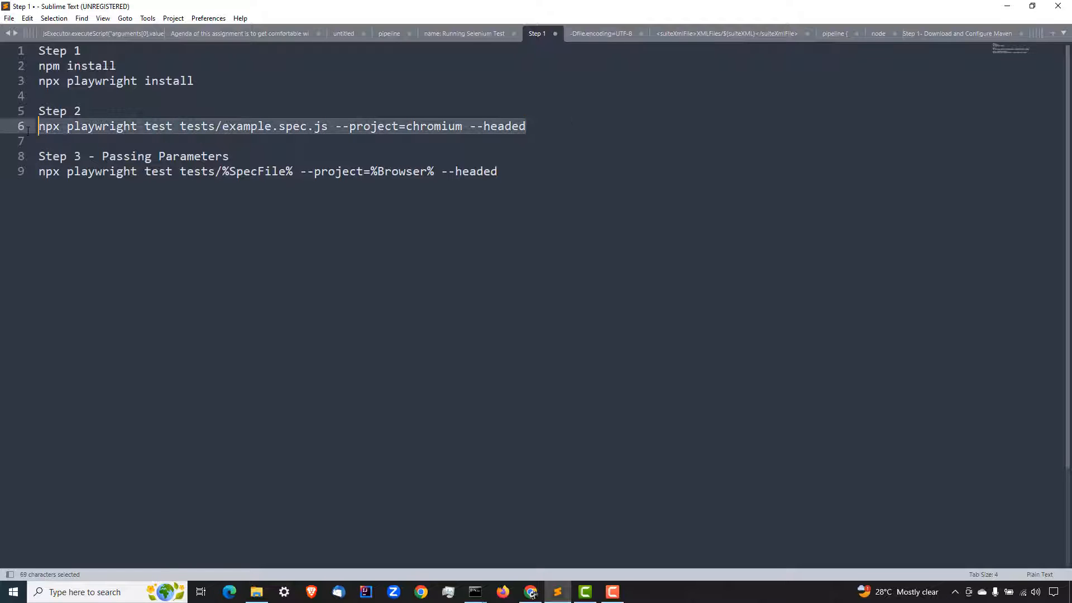
key(ctrl+c)
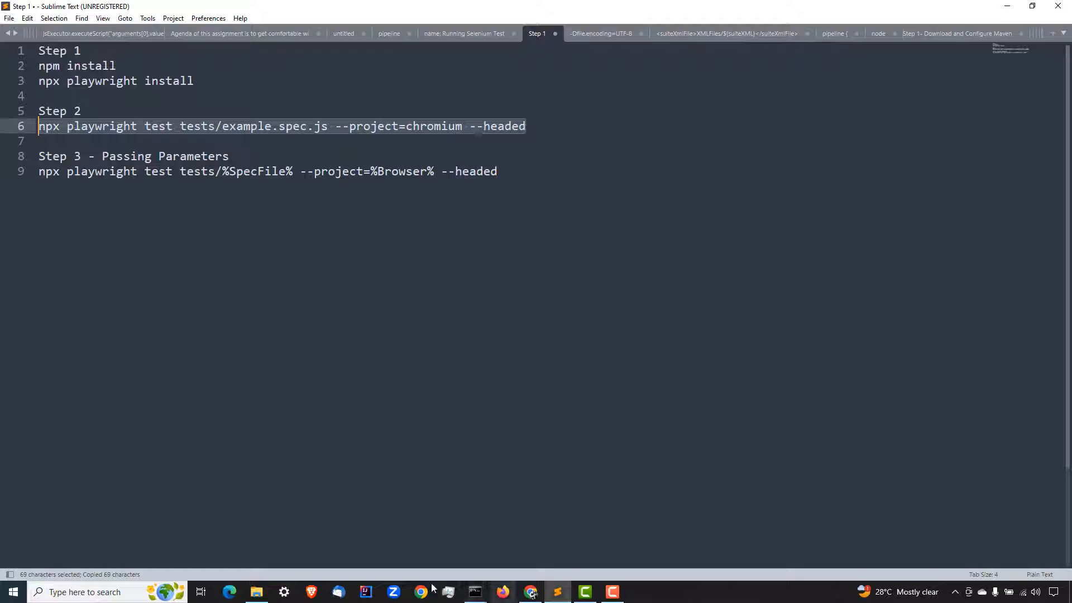
click(525, 591)
click(342, 395)
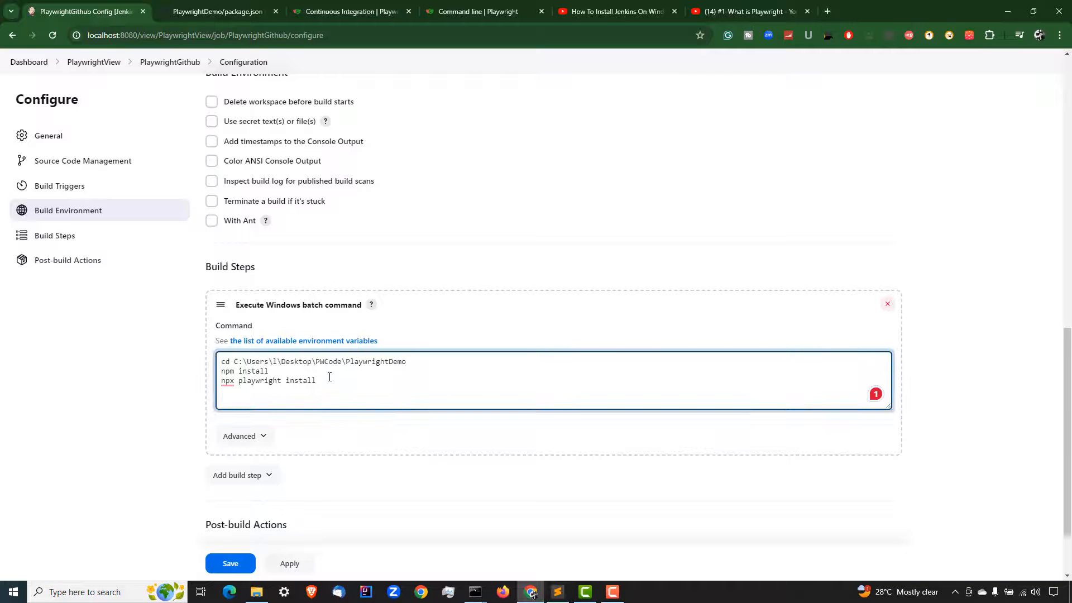
- Check the advanced settings of the Windows batch command build step and collapse them again
drag(329, 377, 220, 380)
click(357, 388)
click(254, 437)
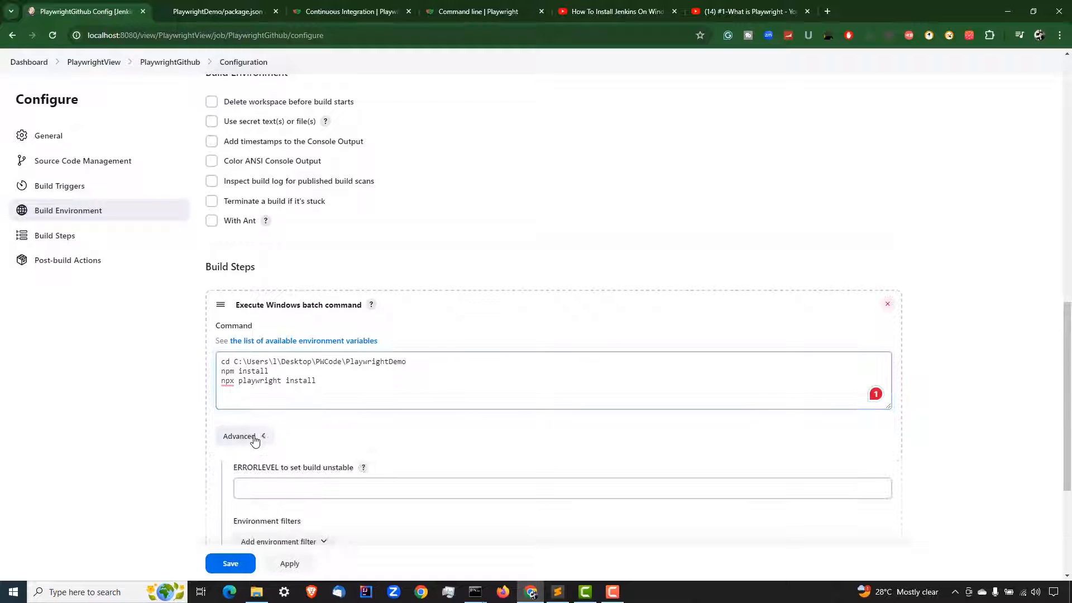
click(254, 437)
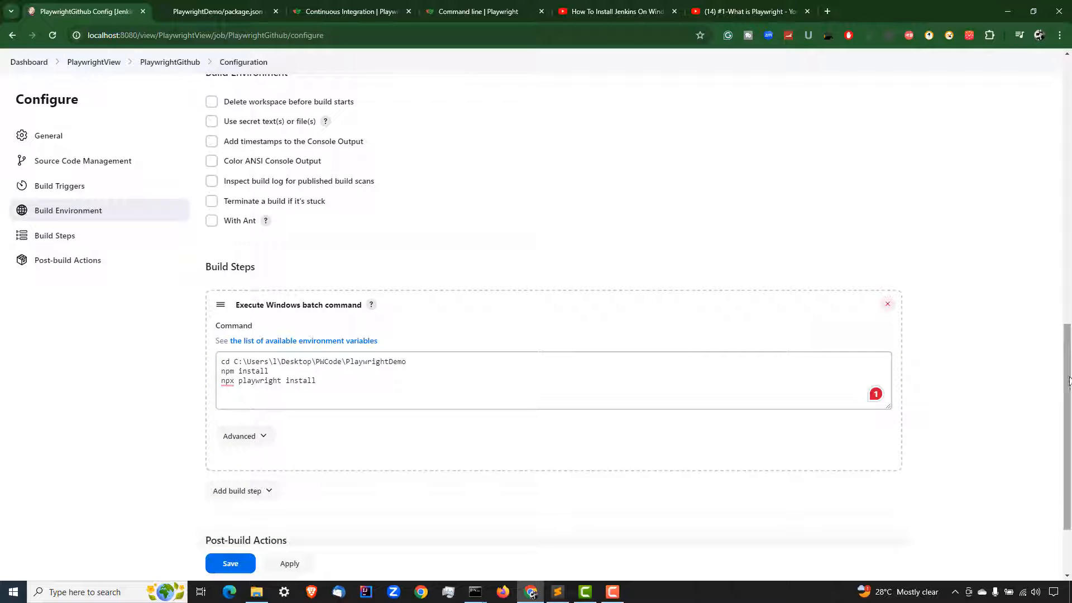
- Add a second Execute Windows batch command build step containing npx playwright test tests/example.spec.js --project=chromium --headed
scroll(455, 421, down, 2)
click(253, 384)
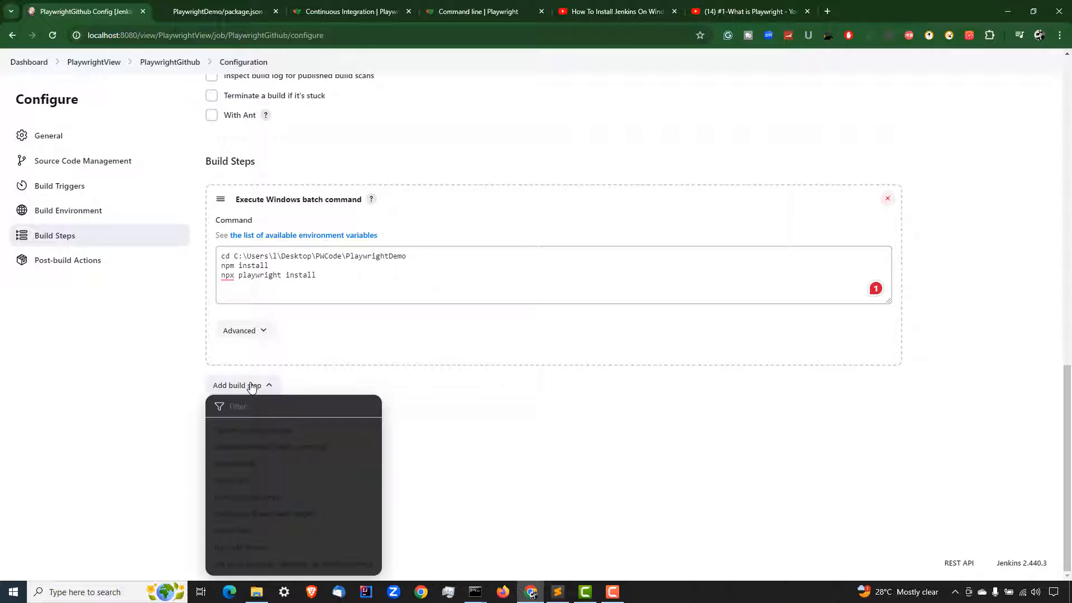
click(263, 452)
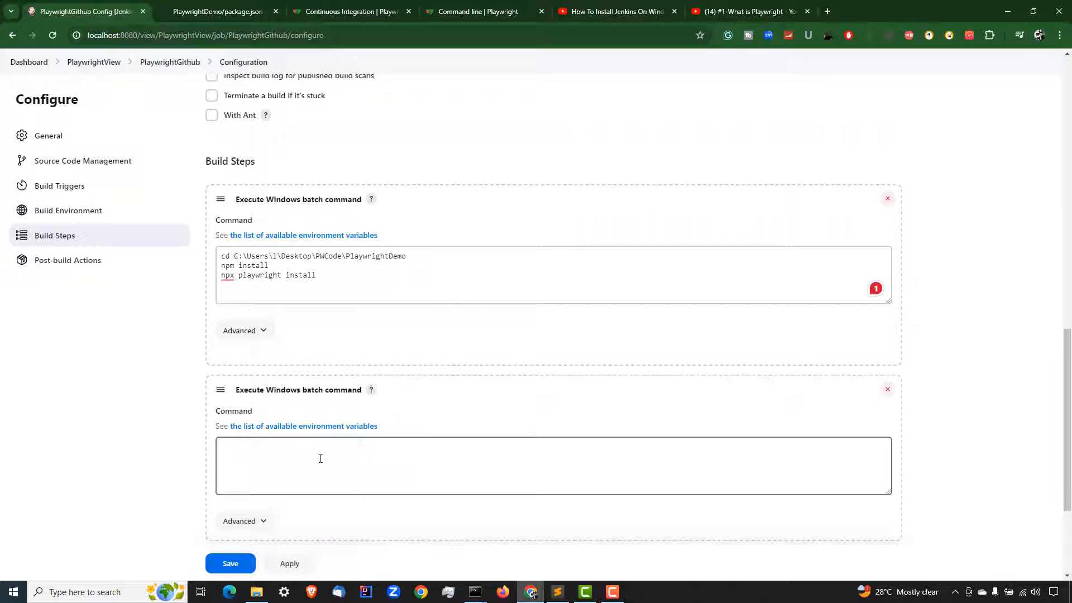
click(320, 459)
key(ctrl+v)
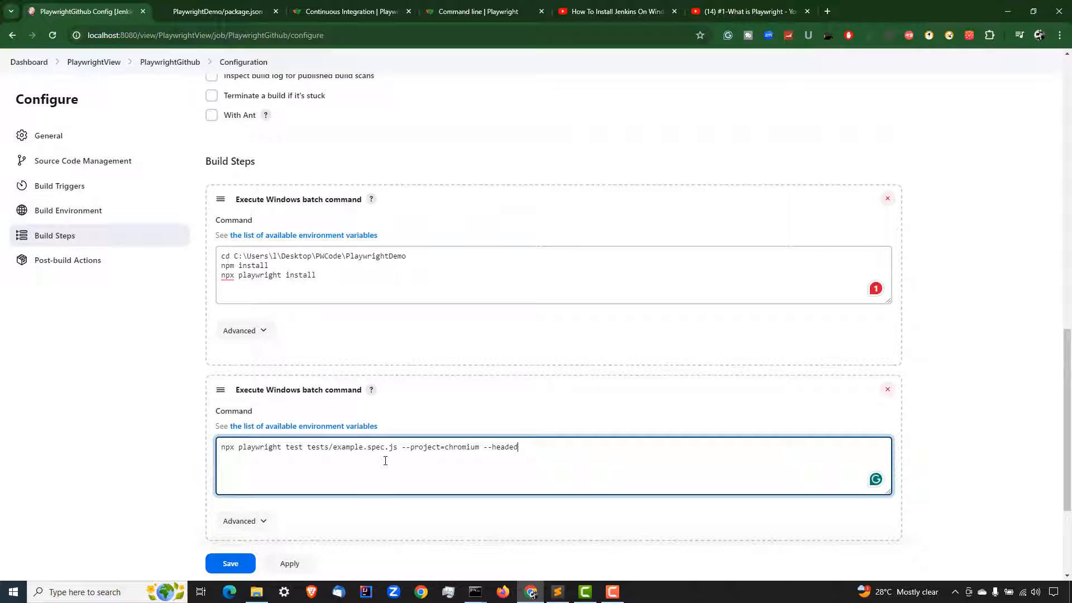
key(ctrl+a)
click(92, 434)
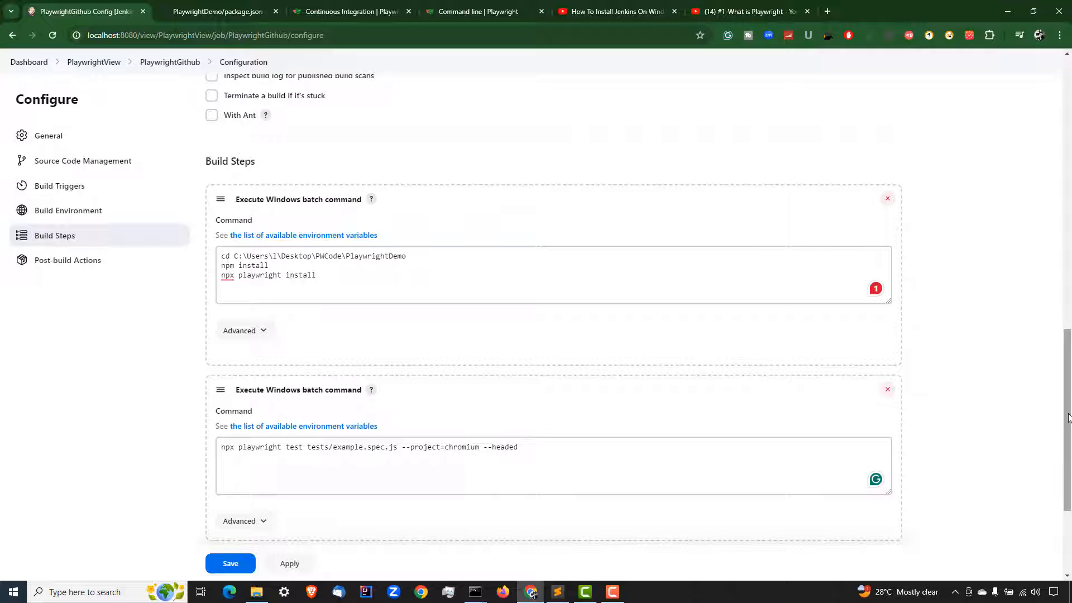
- Save the PlaywrightGithub job configuration and trigger a new build, proceeding through the POST request page
scroll(615, 430, down, 2)
click(249, 426)
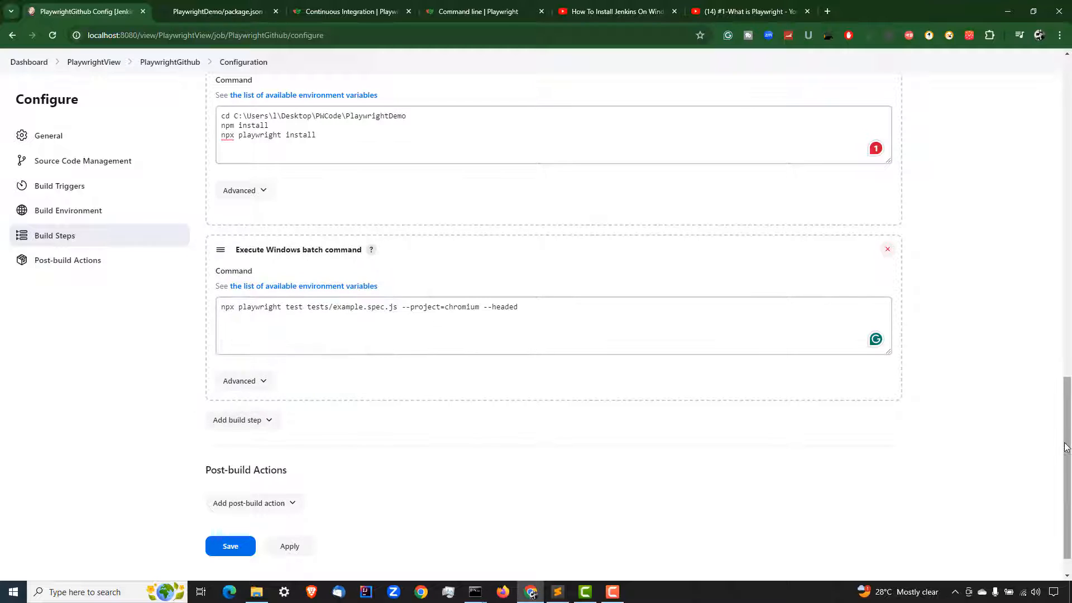
scroll(404, 539, down, 1)
click(211, 516)
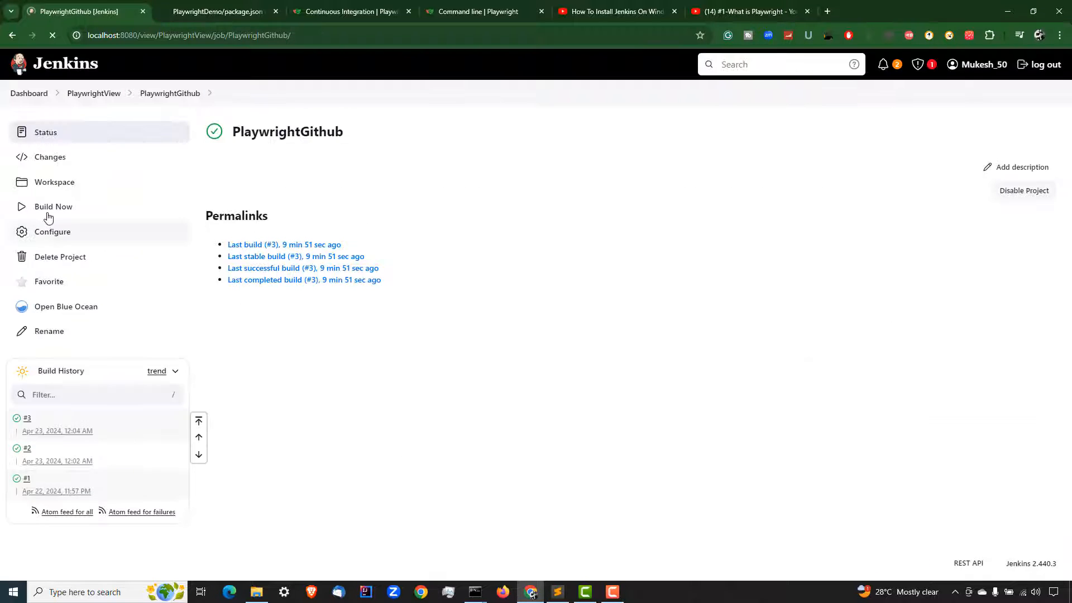
click(56, 212)
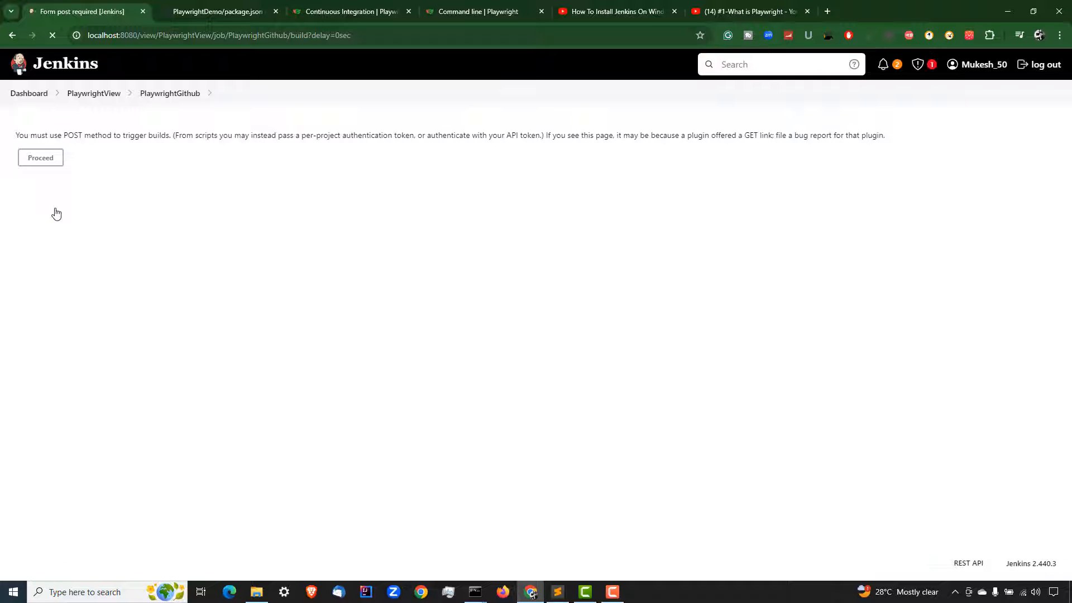
click(39, 160)
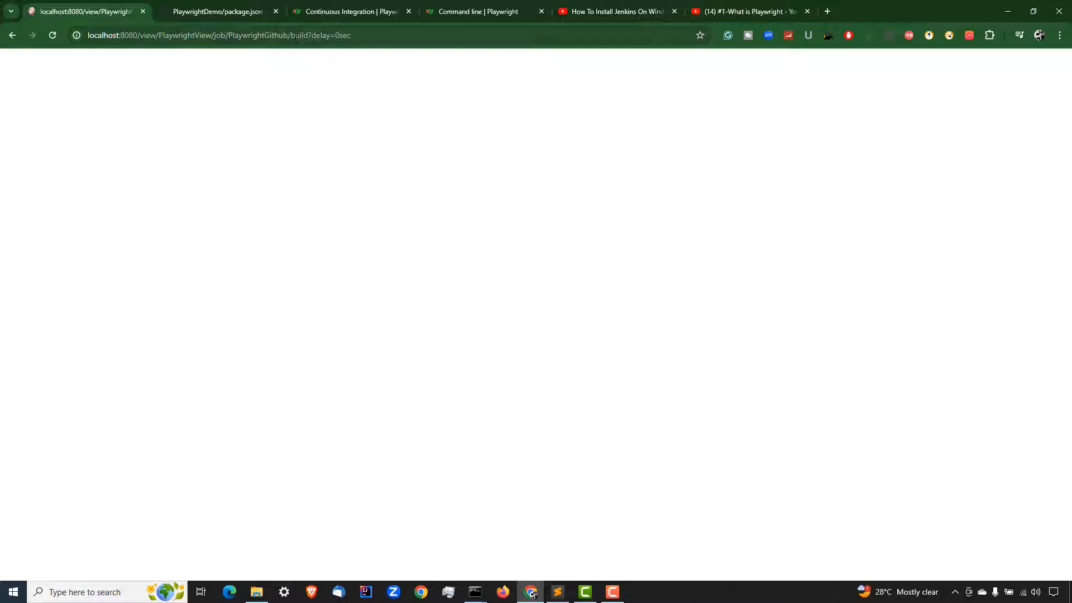
- Return to the PlaywrightGithub job page by shortening the URL to localhost:8080/view/PlaywrightView/job/PlaywrightGithub and open the running build's console output
drag(288, 35, 437, 43)
key(BackSpace)
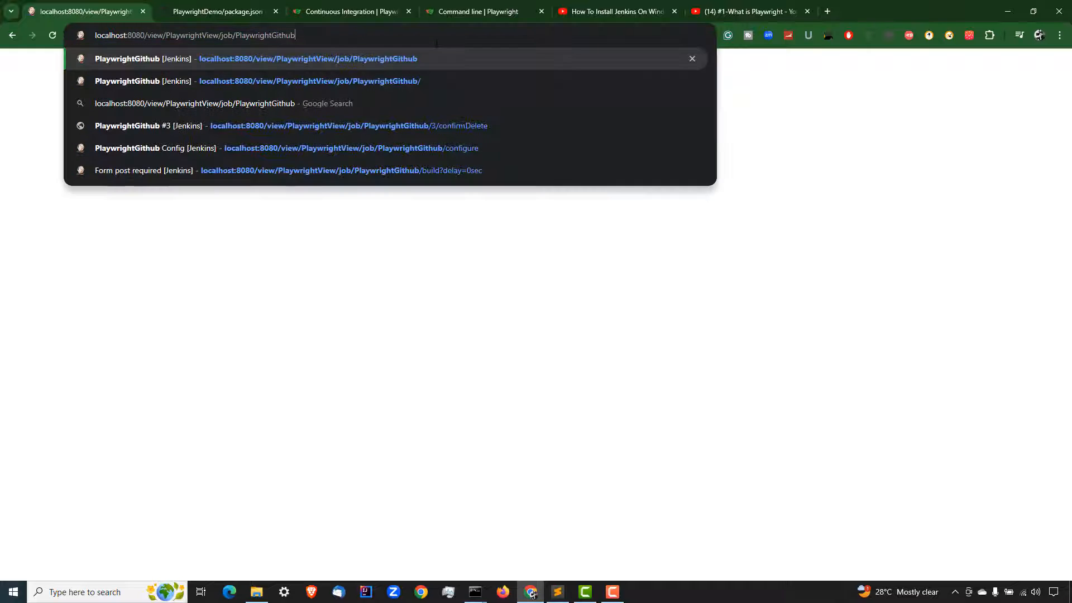
key(Return)
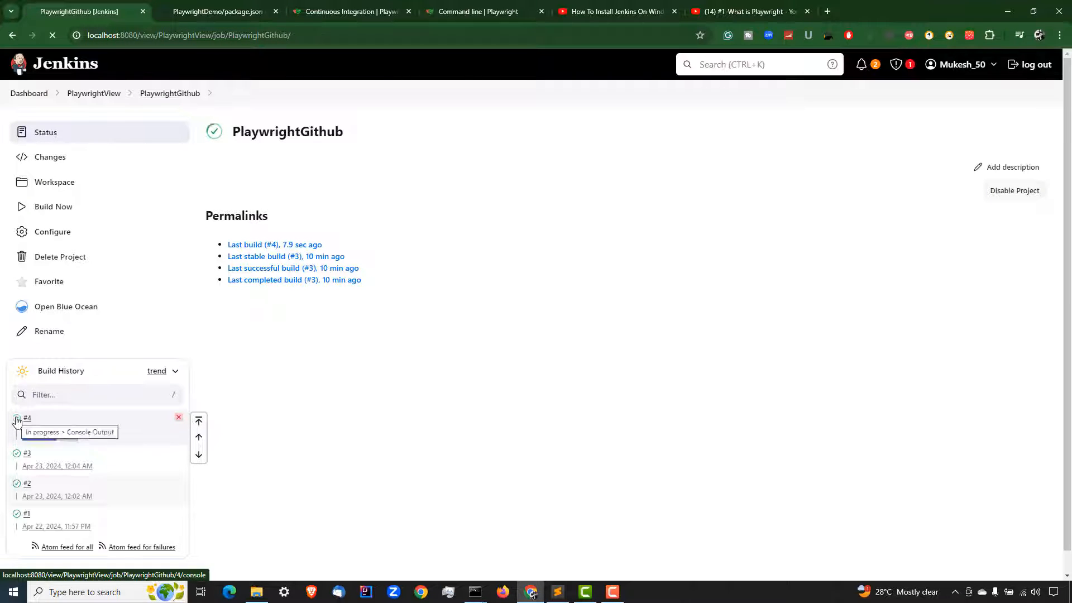
click(17, 421)
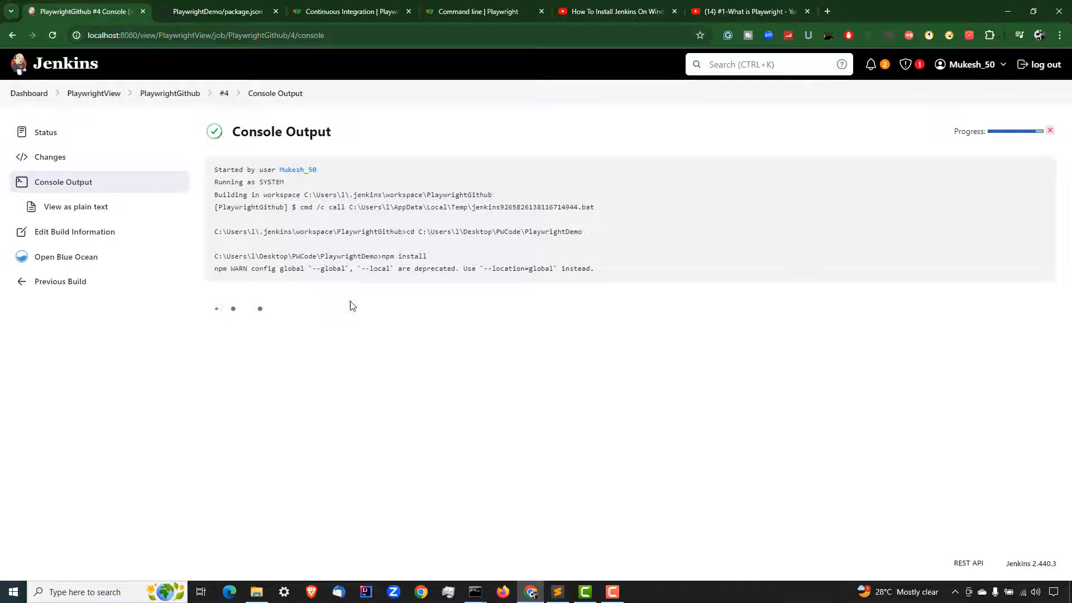
- Follow the console output through the npm install and npx playwright test commands to the project error line
drag(380, 258, 443, 260)
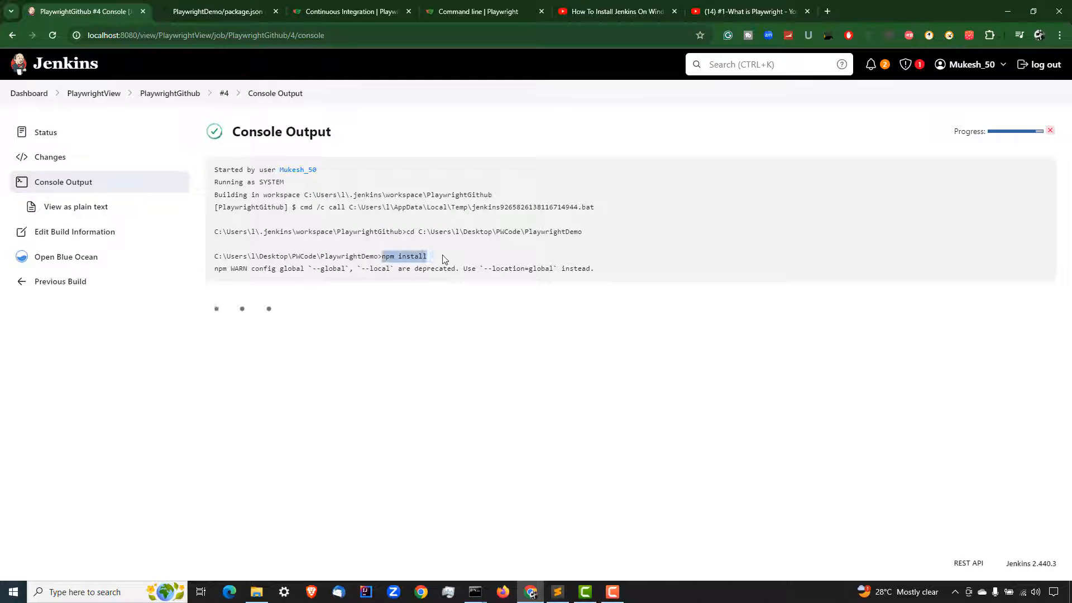
click(535, 259)
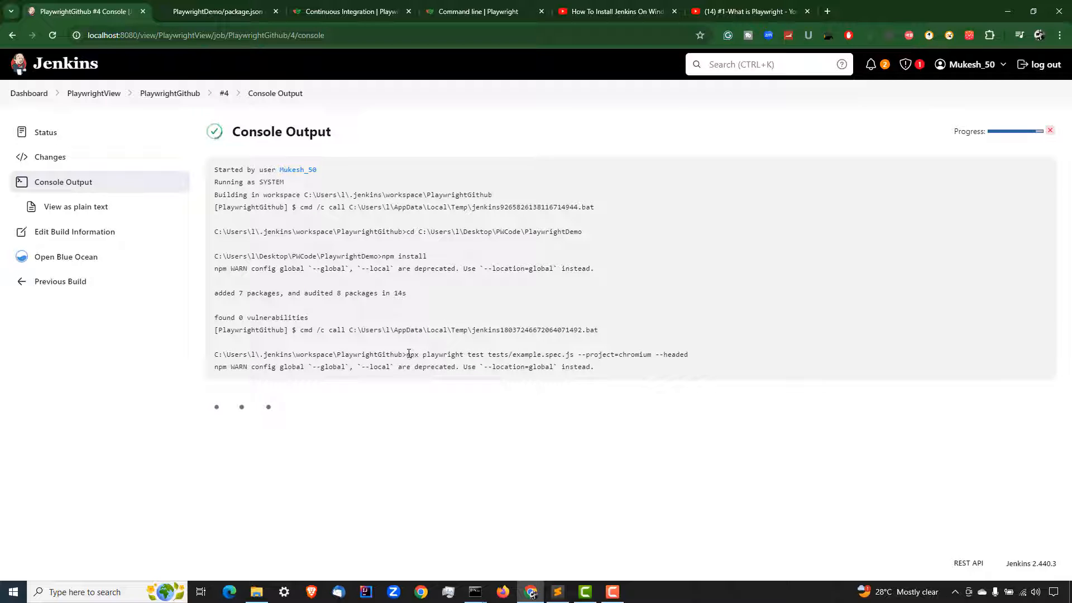
drag(408, 354, 713, 355)
double_click(500, 356)
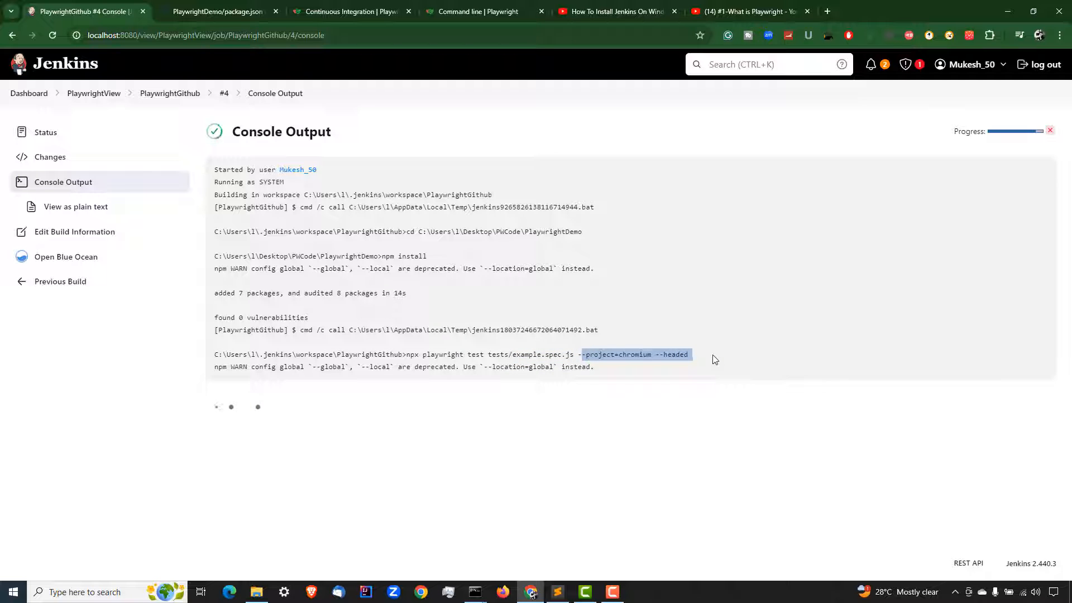
click(659, 393)
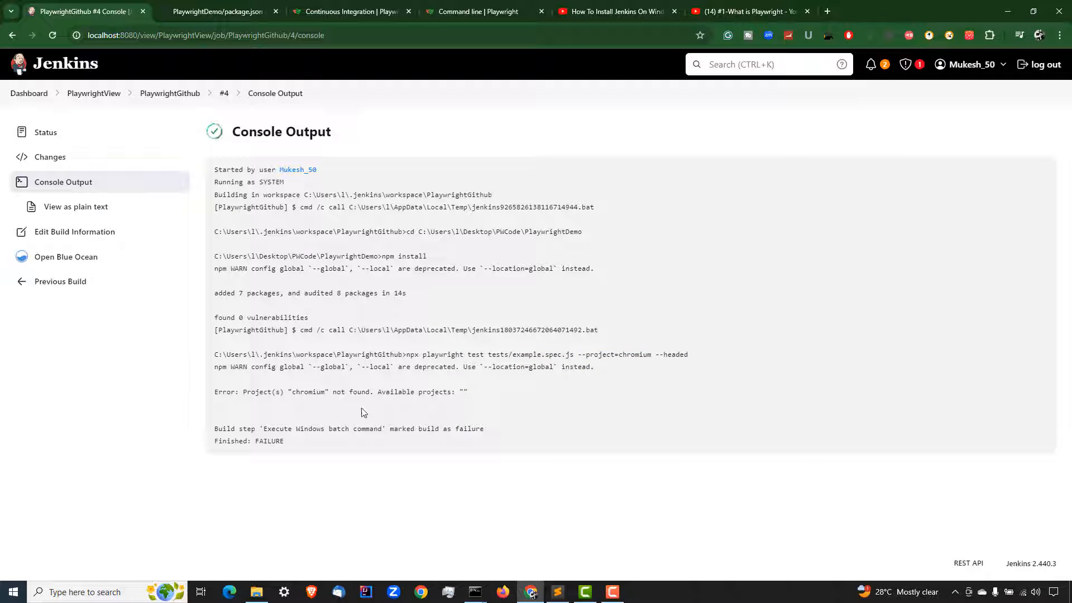
double_click(302, 393)
double_click(463, 392)
- Open playwright.config from the PlaywrightDemo folder in Notepad++ and check the project name defined in its projects section
click(259, 592)
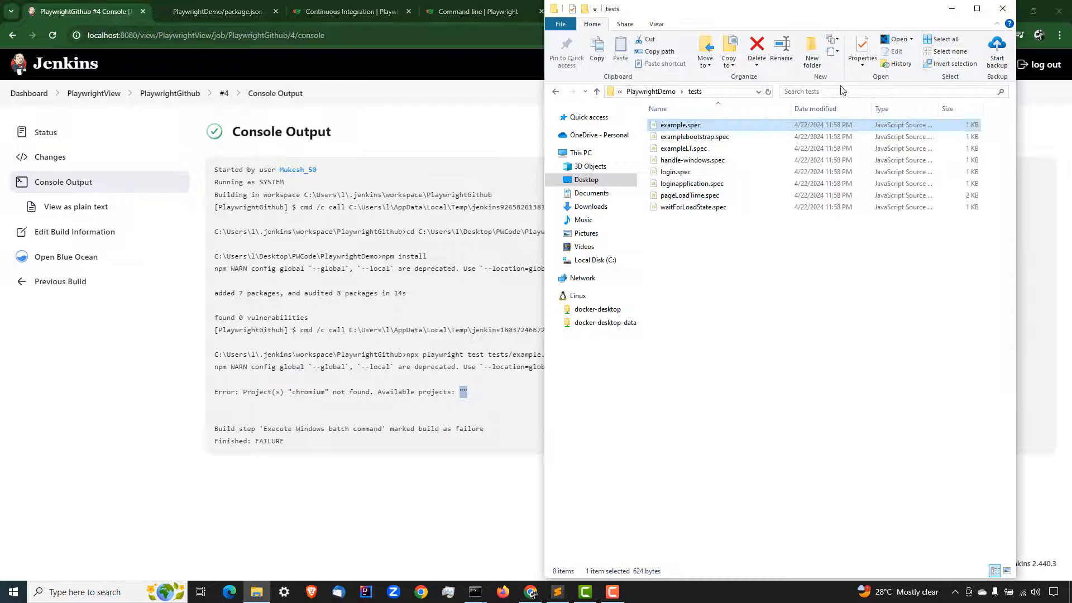
click(658, 92)
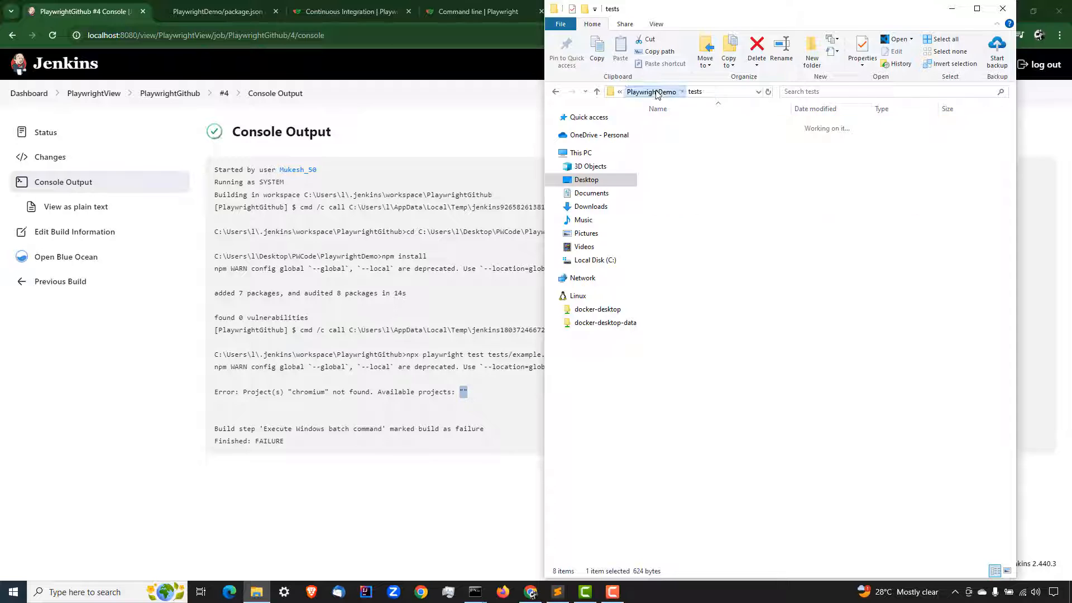
click(690, 218)
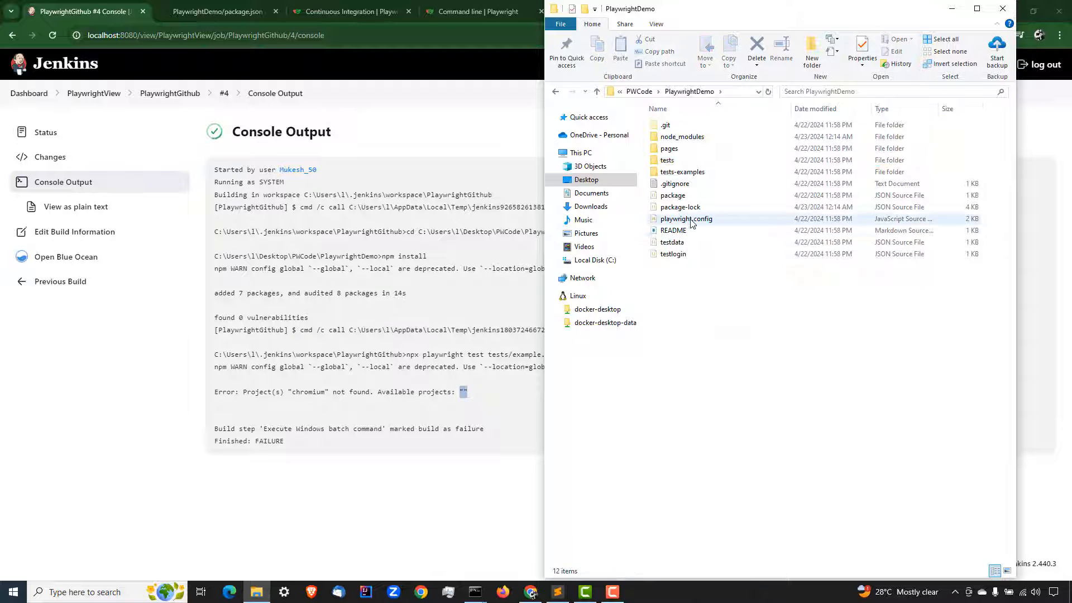
right_click(690, 218)
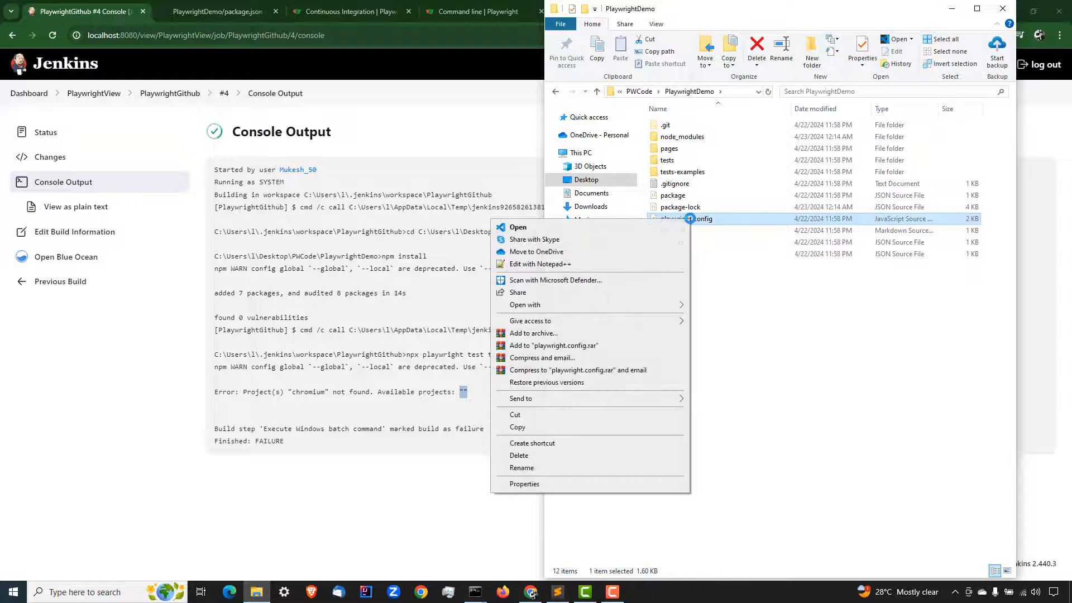
click(601, 266)
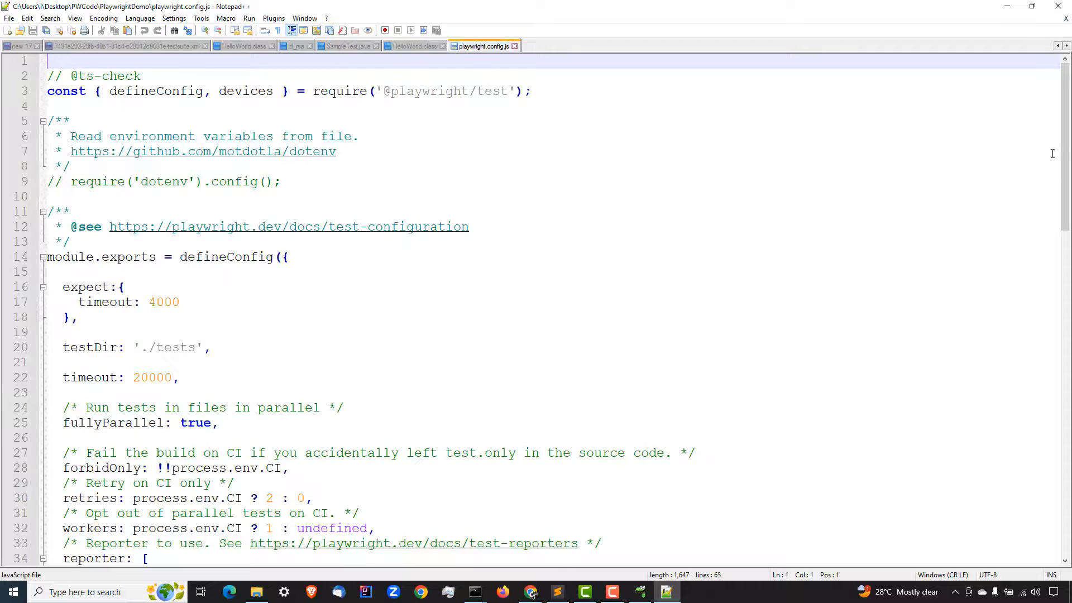
drag(1065, 156, 1043, 323)
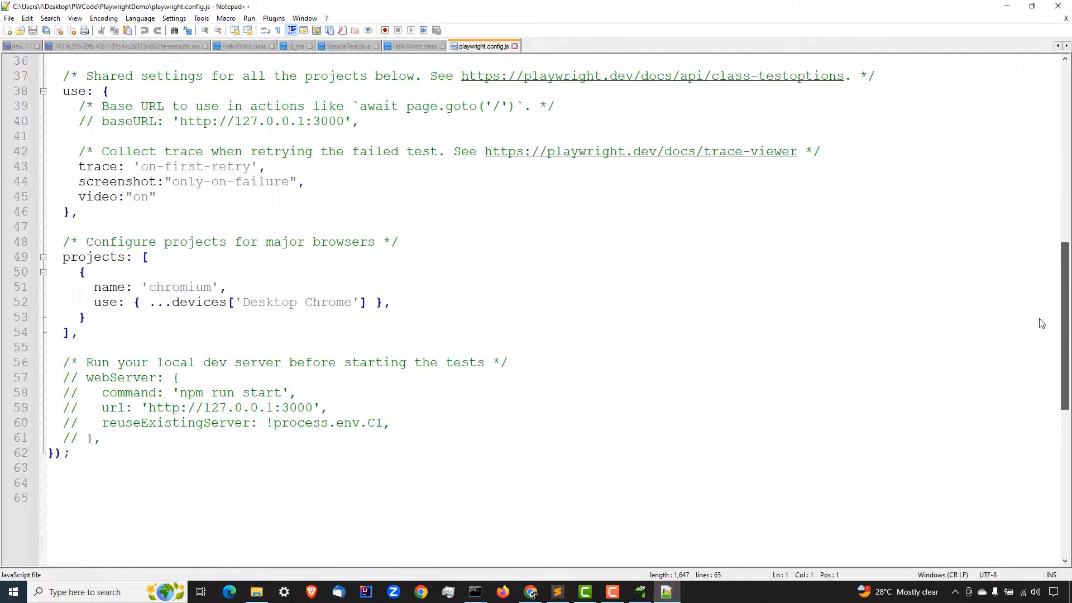
double_click(173, 286)
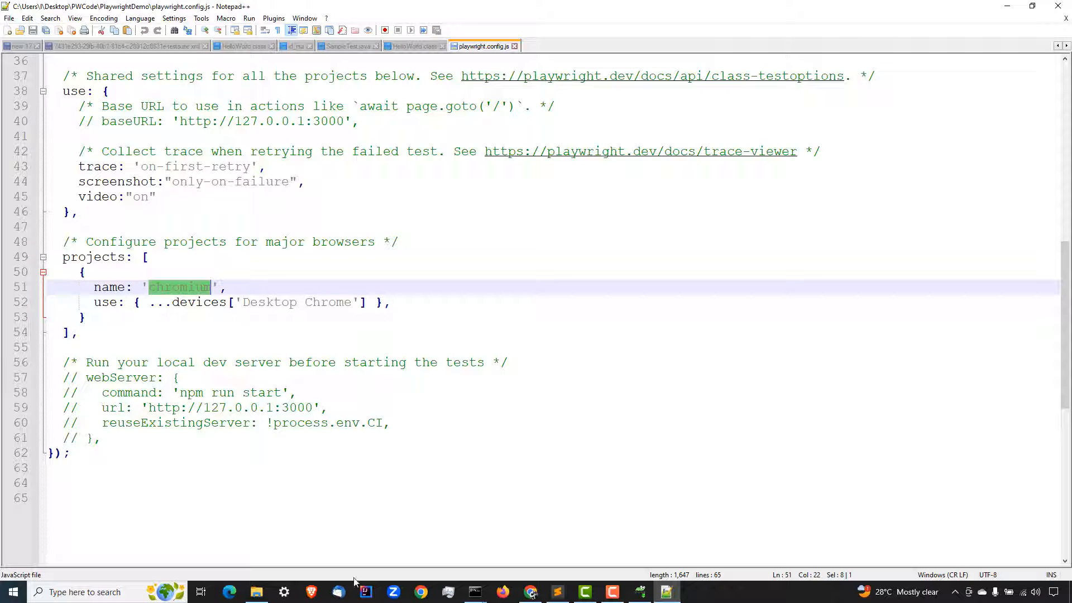
click(329, 563)
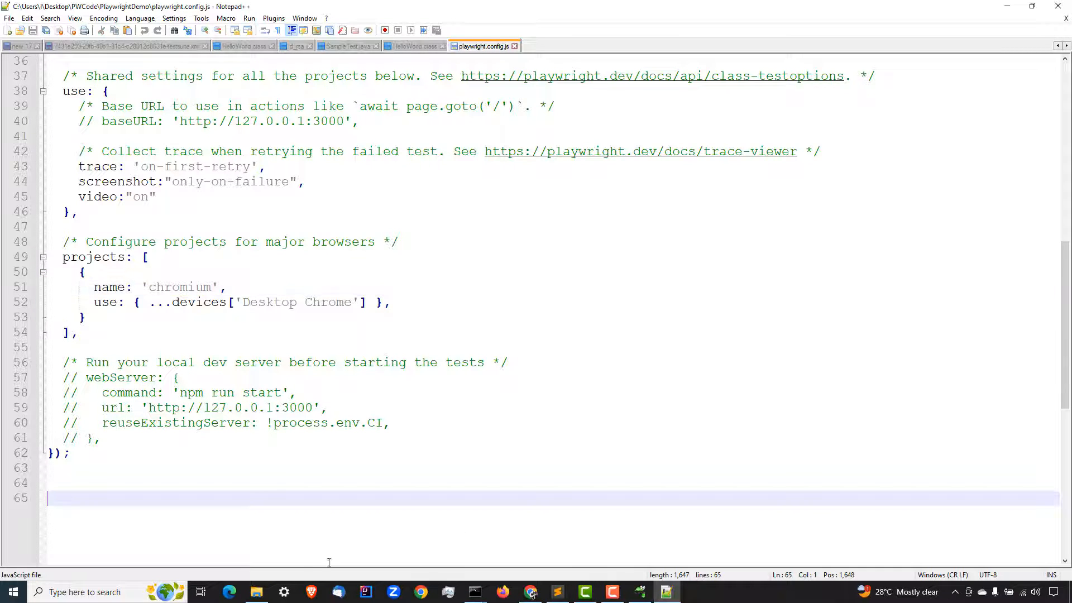
- Switch back to the Jenkins console output and compare the test command's project and headed options with the error line
click(530, 592)
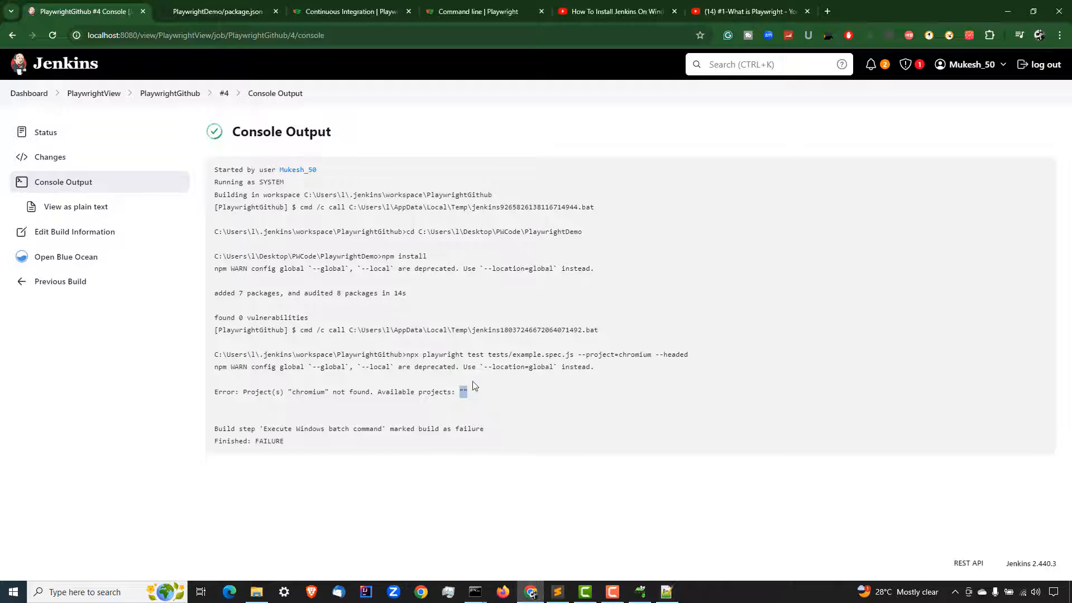
click(473, 386)
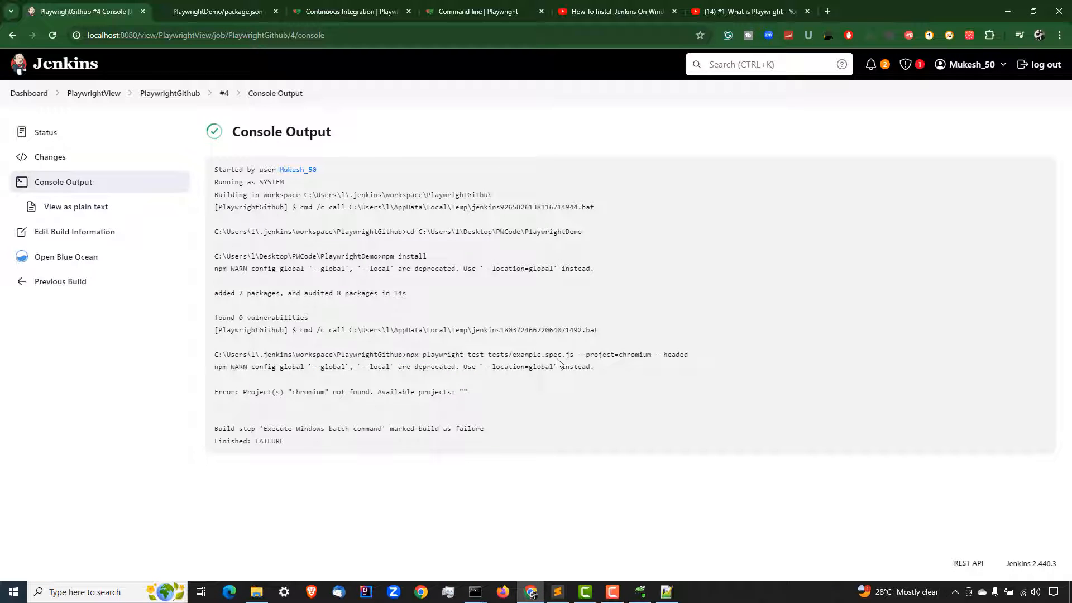
double_click(637, 355)
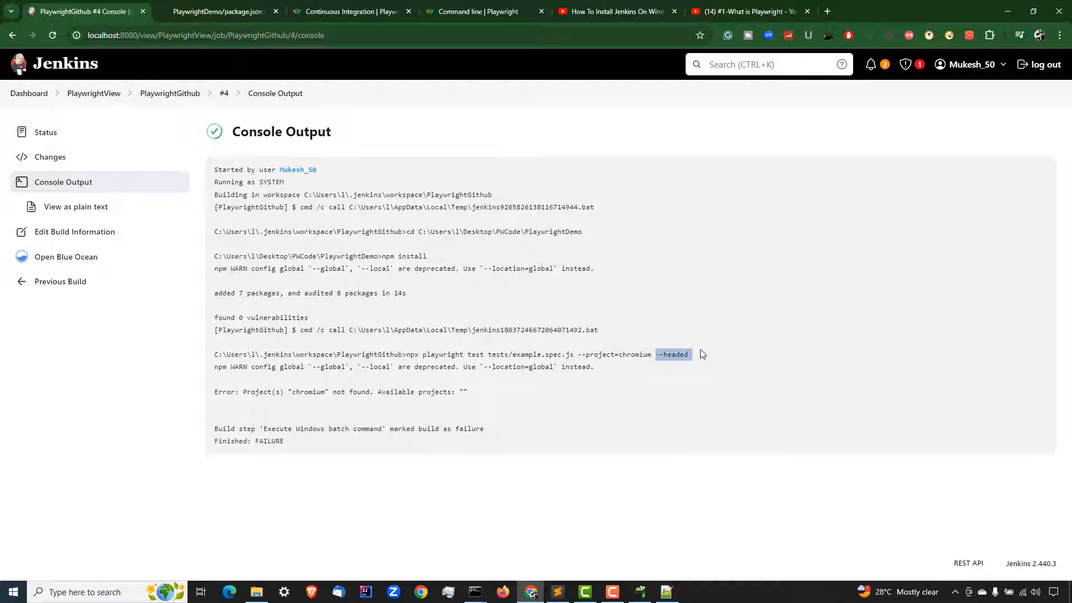
drag(310, 382, 311, 390)
click(424, 395)
triple_click(457, 390)
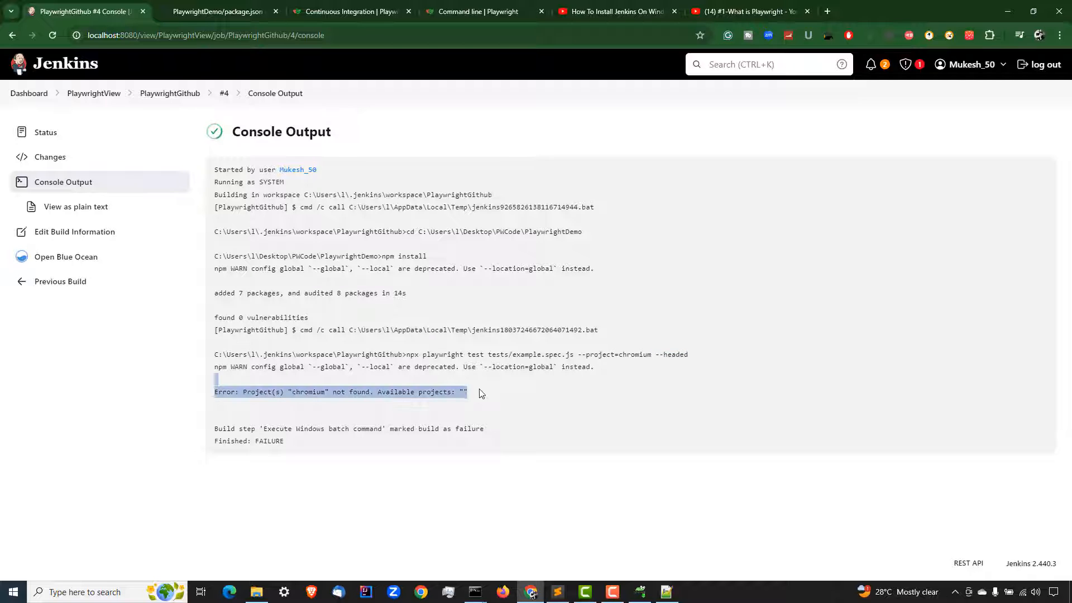
click(477, 405)
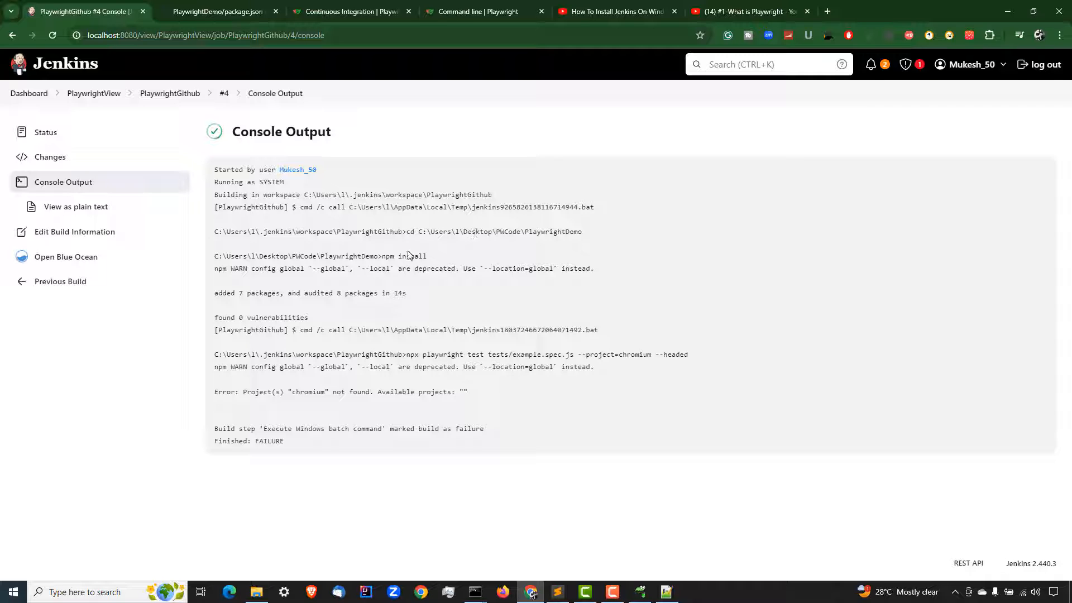
- Compare the directories in which the npm install and npx playwright test commands ran in the console output
drag(382, 257, 429, 258)
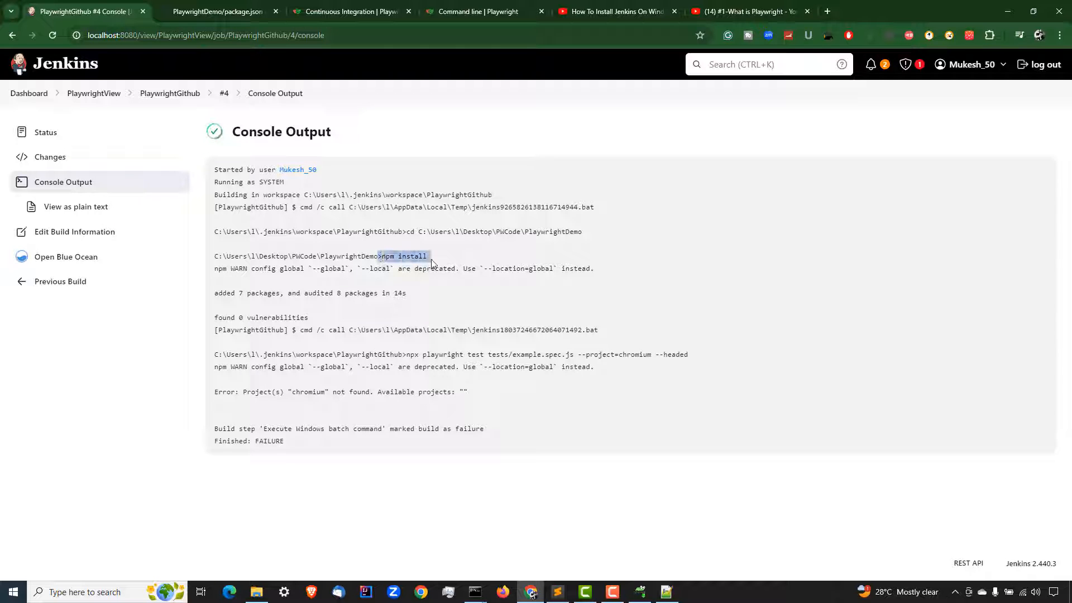
click(417, 355)
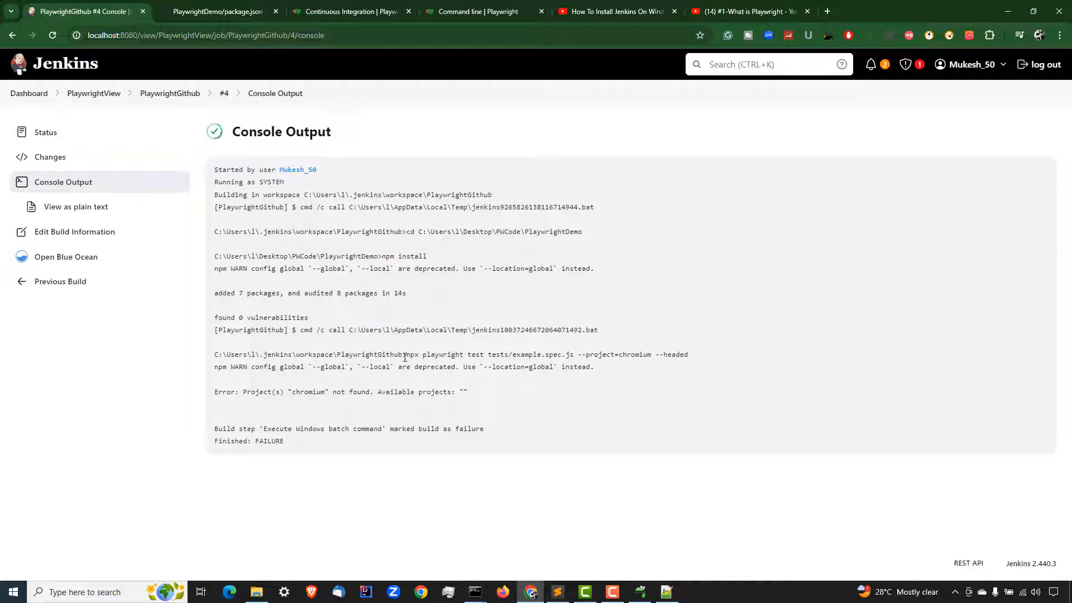
drag(406, 357, 500, 356)
click(533, 353)
double_click(559, 231)
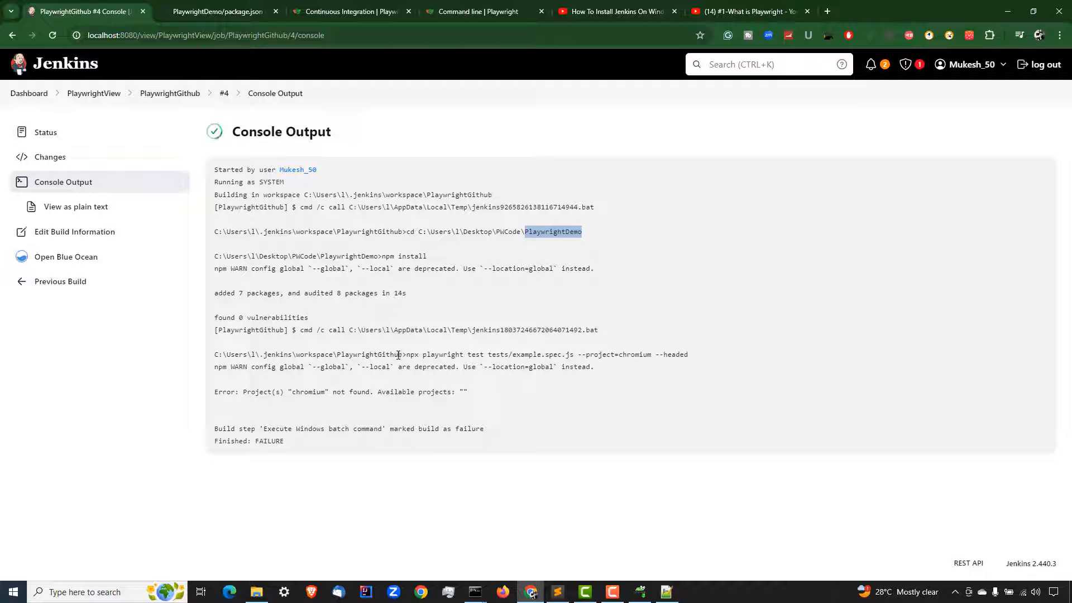
drag(402, 354, 193, 355)
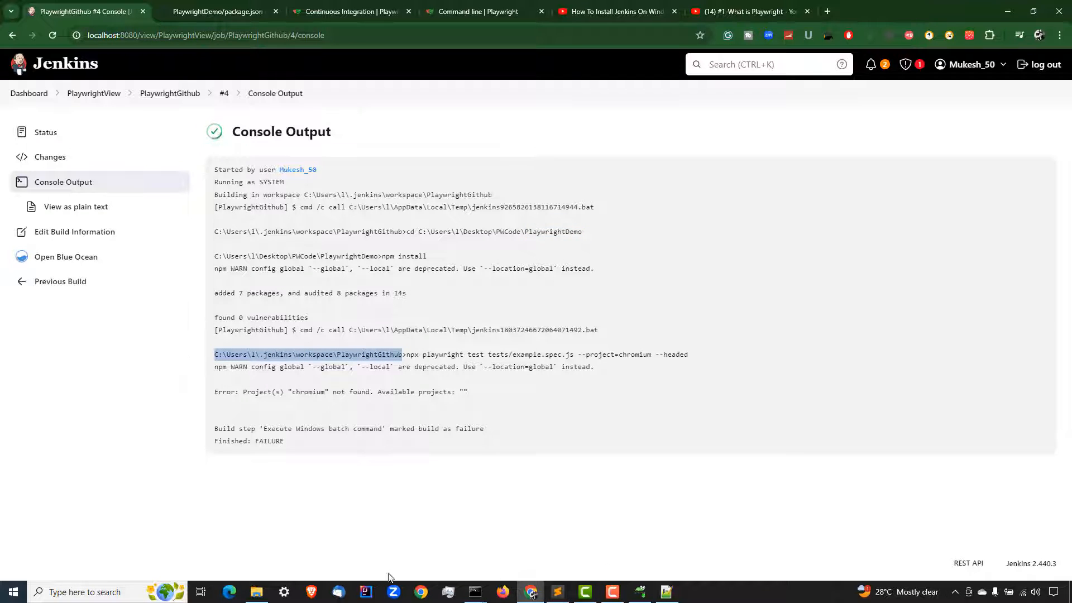
- Check the PWCode folder in File Explorer, then examine the build workspace path in the Jenkins console output
click(257, 592)
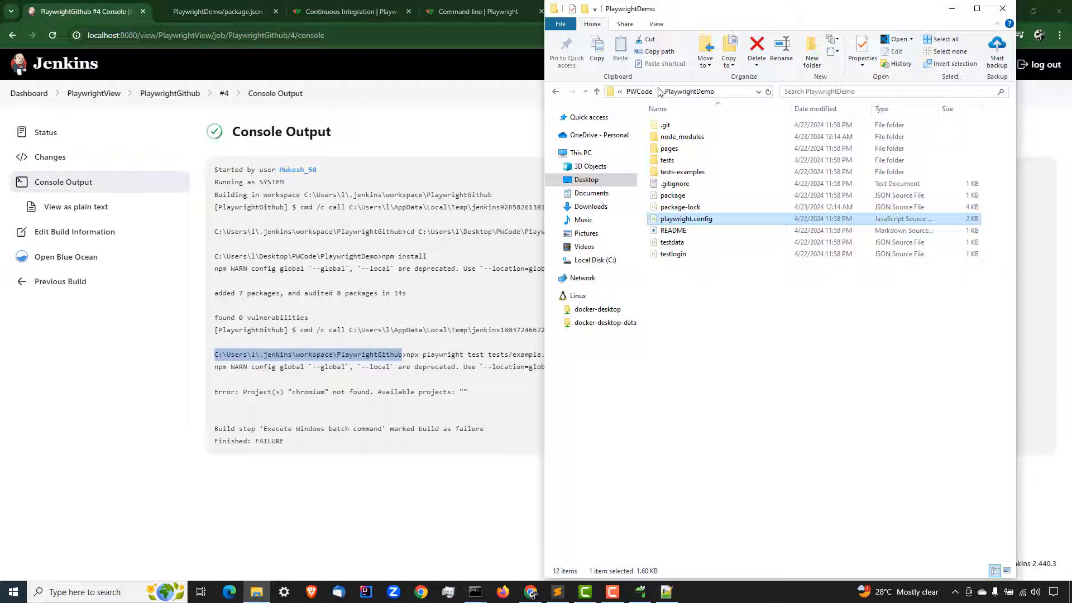
click(640, 91)
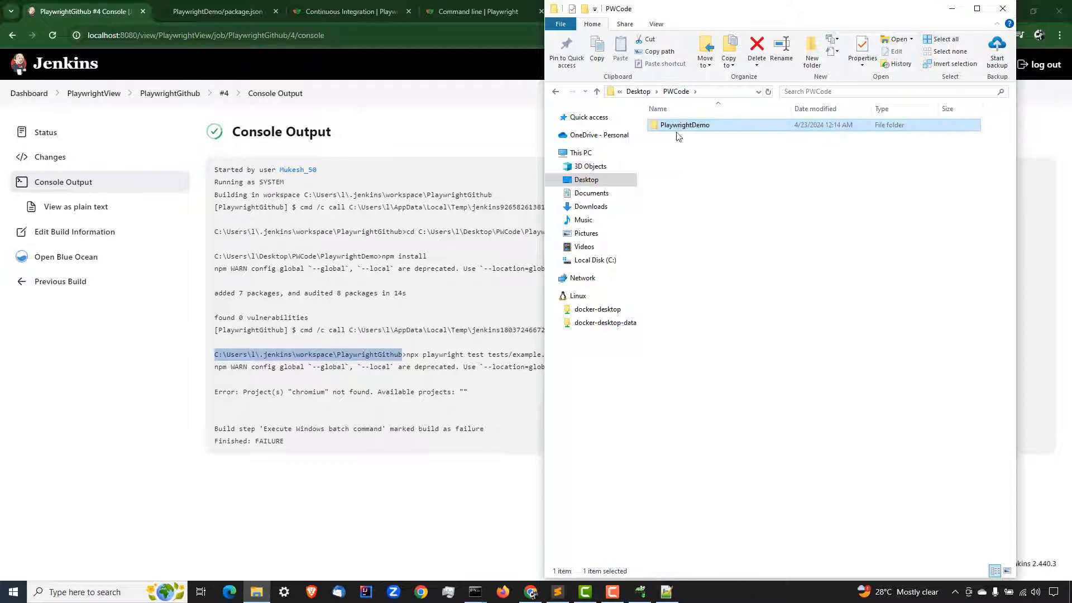
click(468, 170)
drag(492, 195, 305, 192)
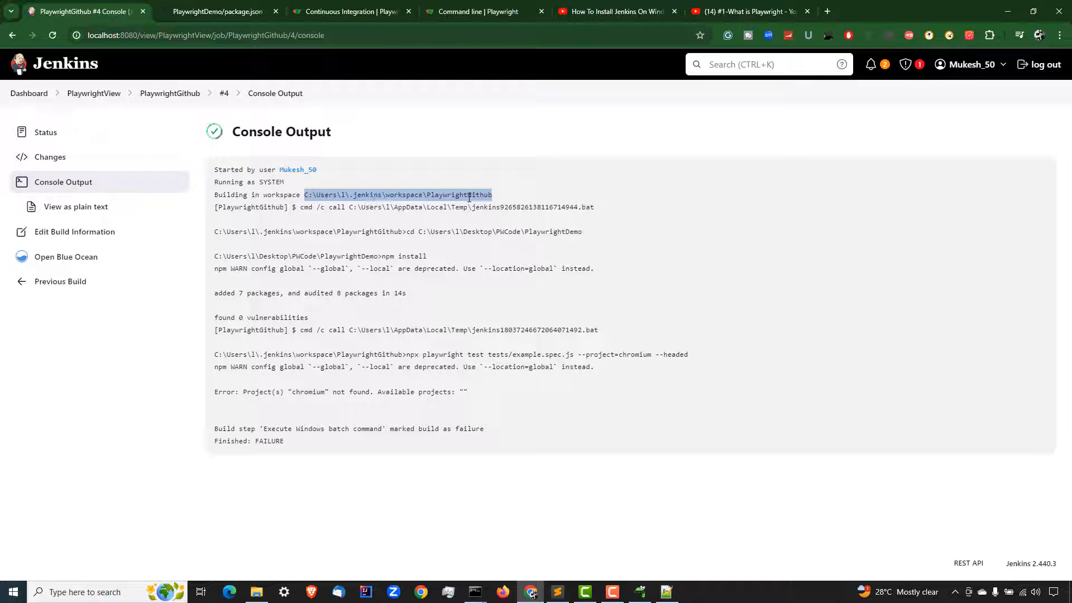
- Return to the PlaywrightGithub job page and open its configuration at the build steps
click(486, 326)
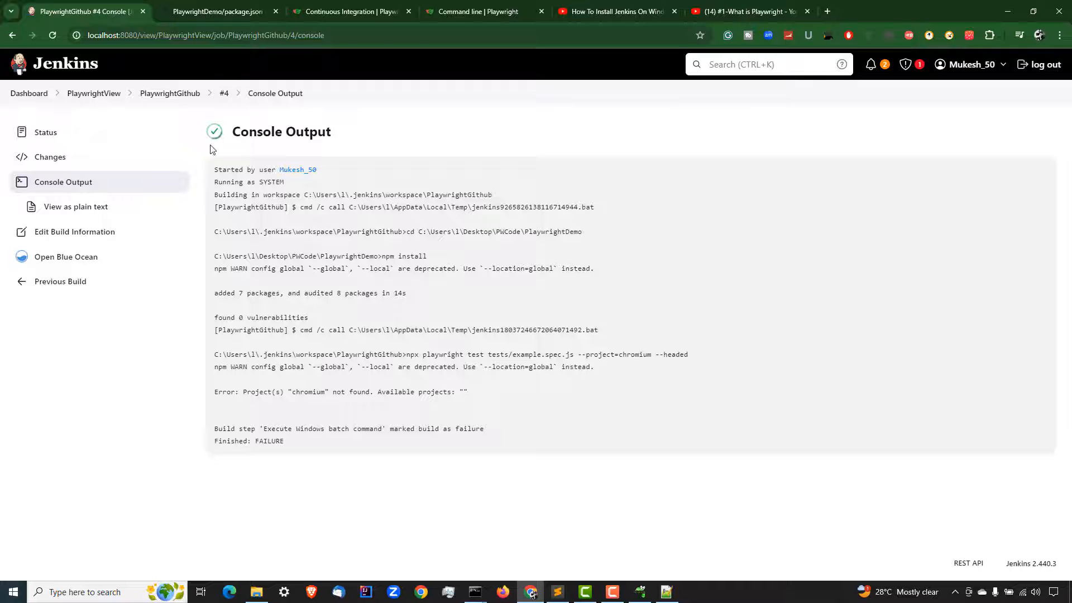
click(172, 95)
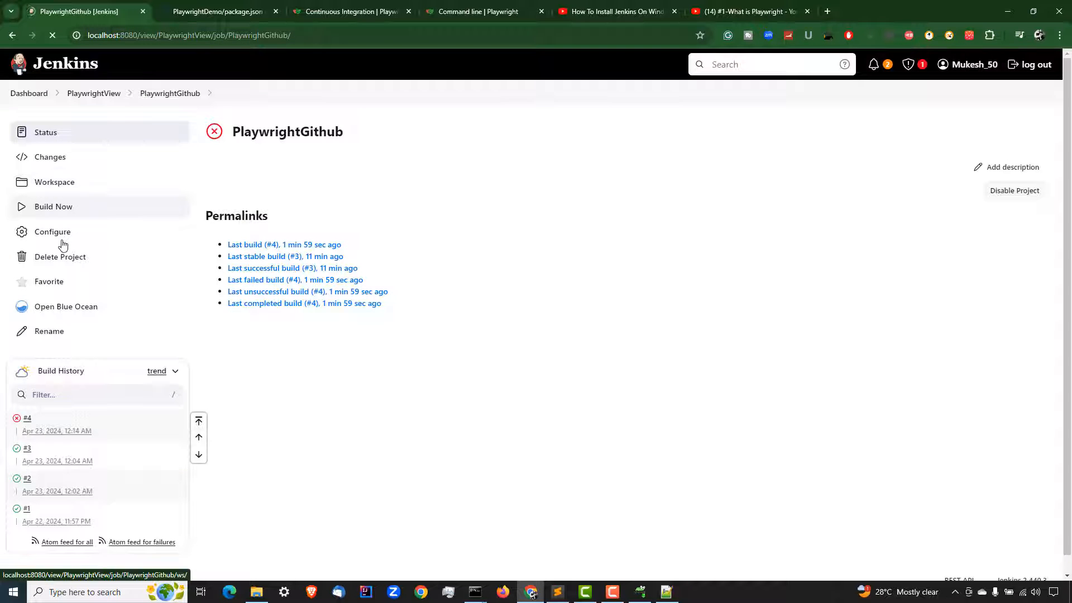
click(65, 237)
scroll(1048, 401, down, 7)
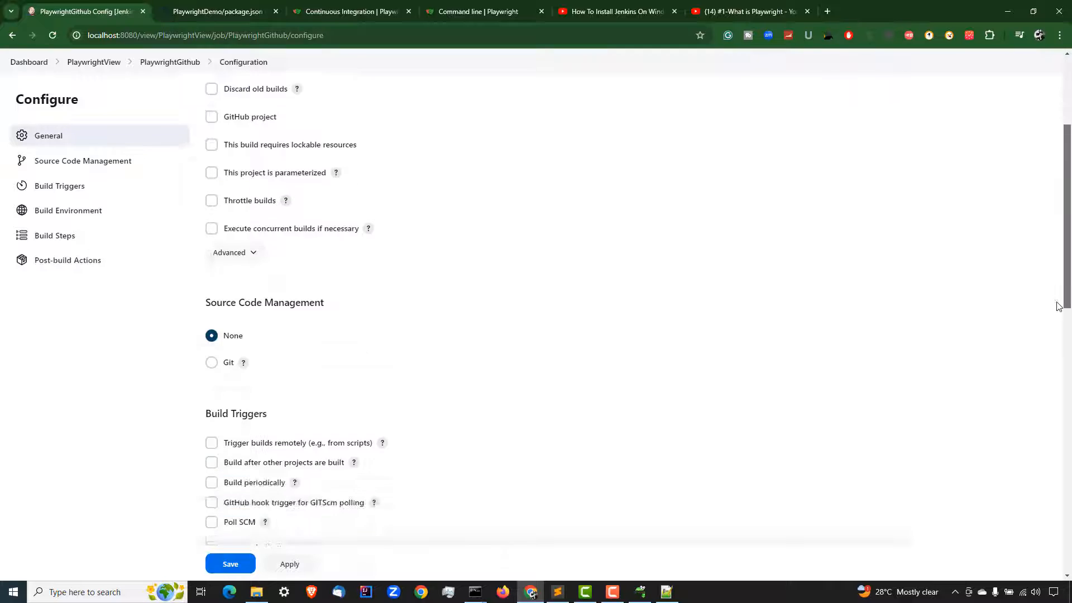
scroll(1048, 401, down, 5)
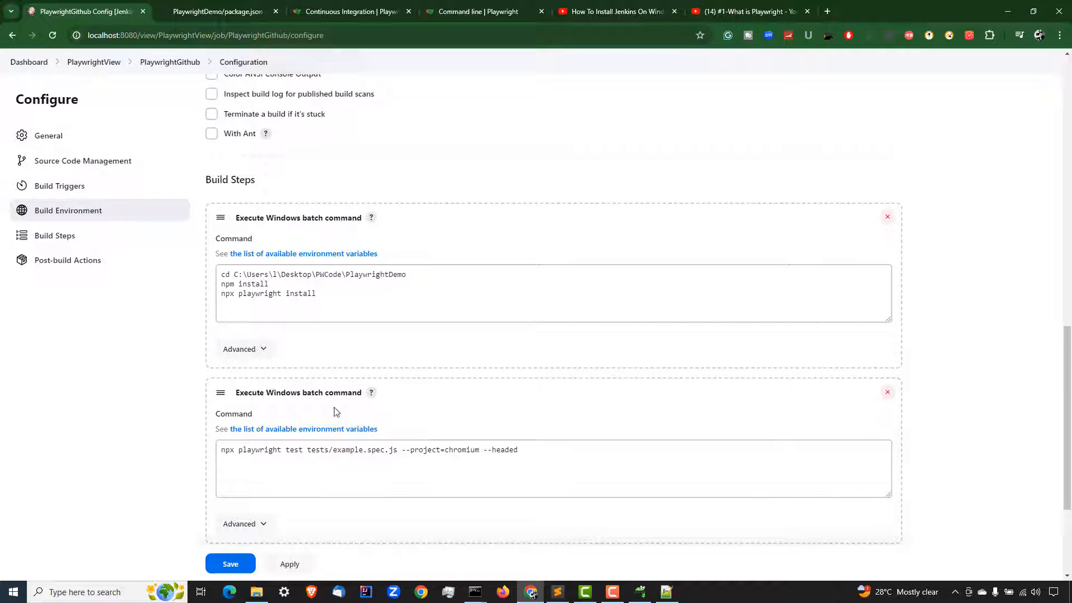
- Insert cd C:\Users\l\Desktop\PWCode\PlaywrightDemo above the npx playwright test line in the second Windows batch command, and save the job
click(345, 449)
key(ctrl+a)
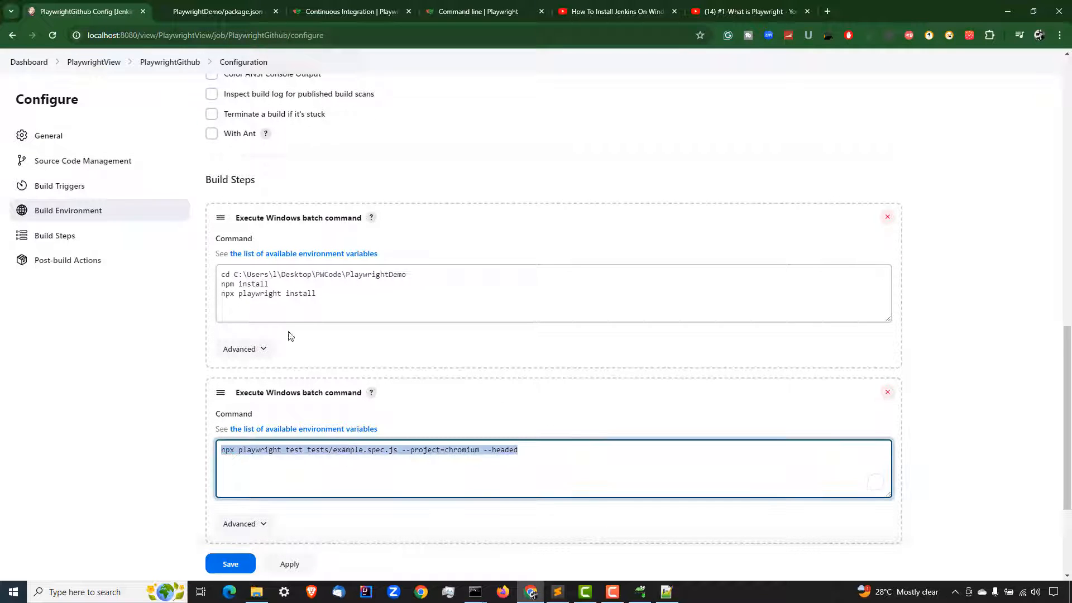
click(272, 307)
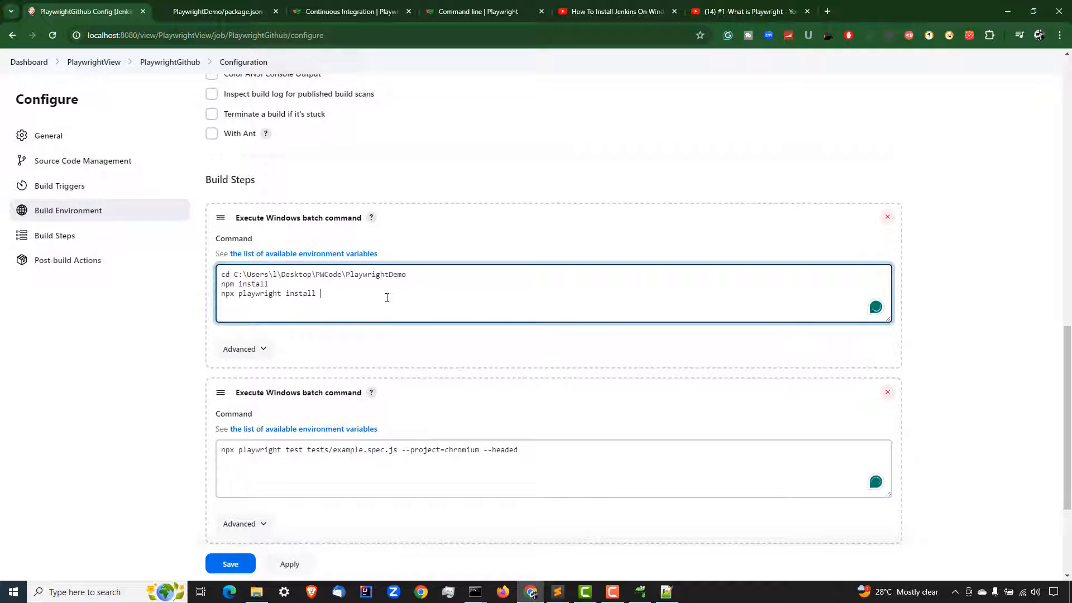
drag(419, 280, 172, 275)
key(ctrl+c)
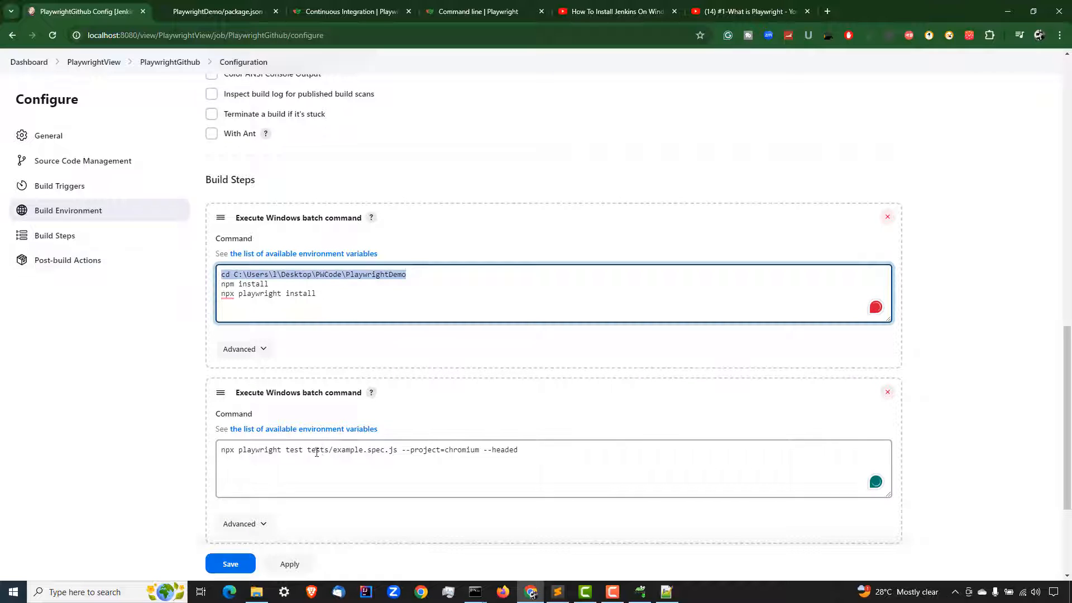
click(222, 448)
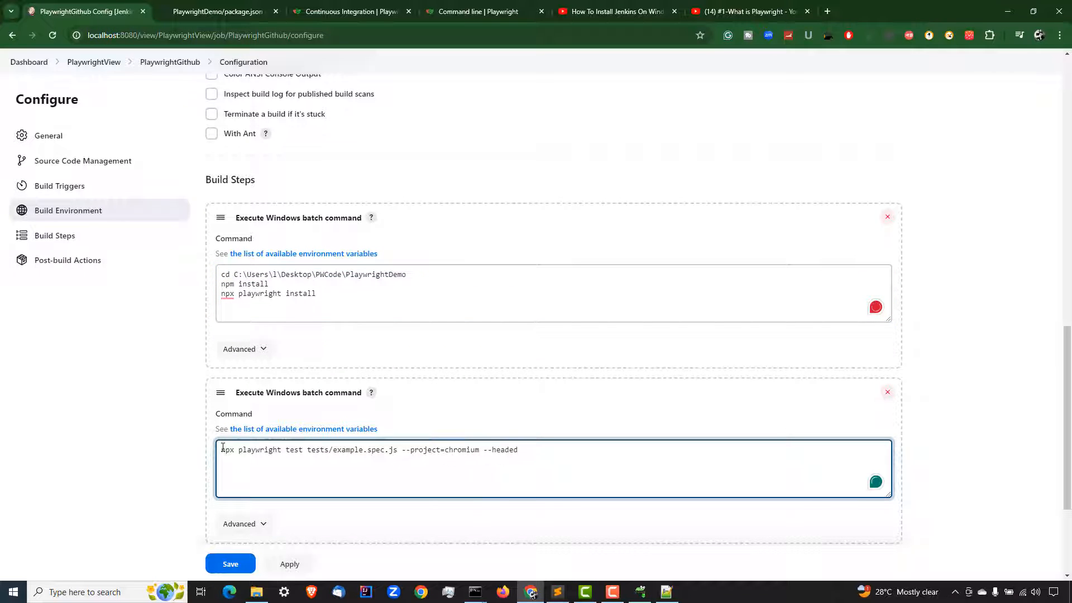
key(Return)
key(Up)
key(ctrl+v)
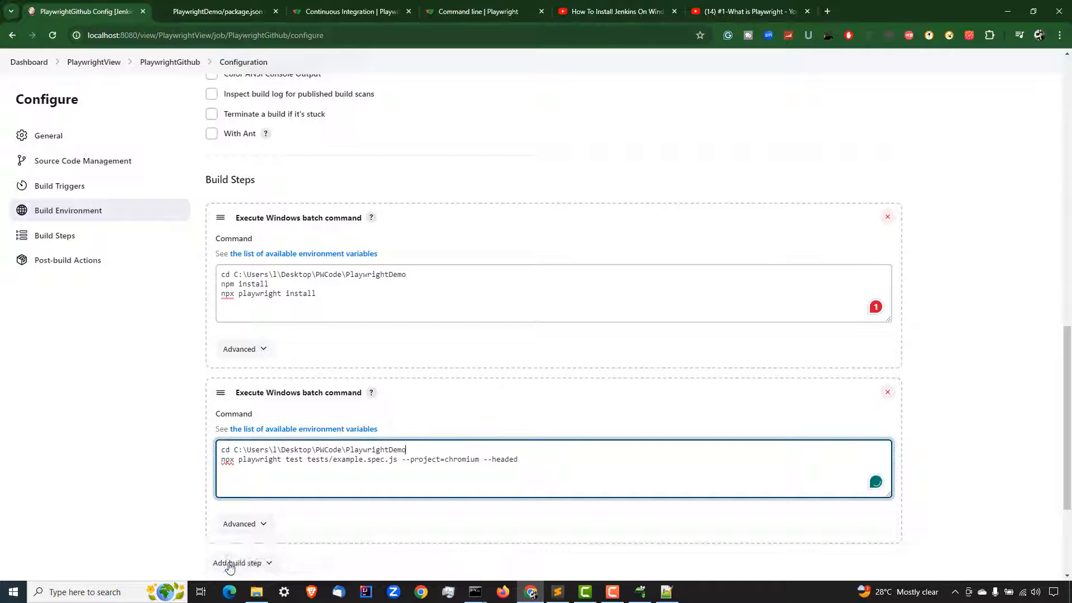
click(230, 564)
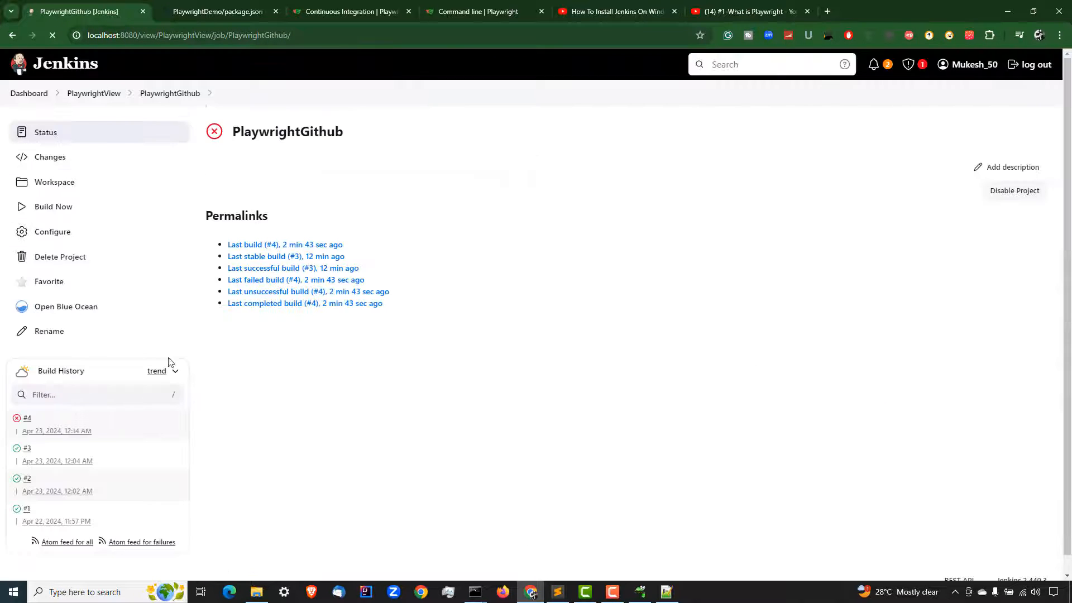
- Start a new PlaywrightGithub build and check the test command and its directory in build #5's console output
click(54, 208)
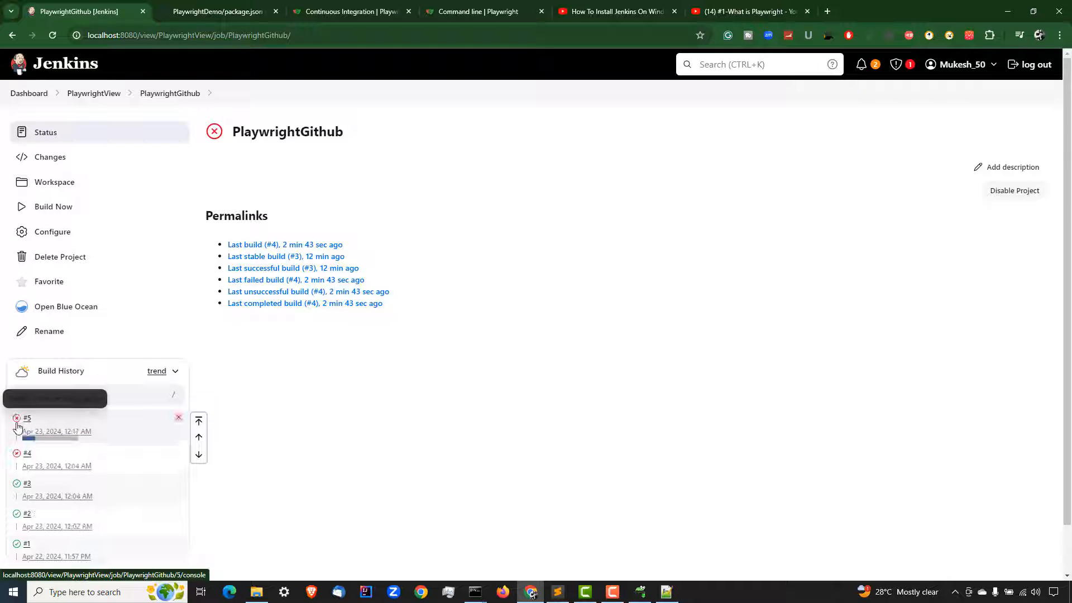
click(17, 424)
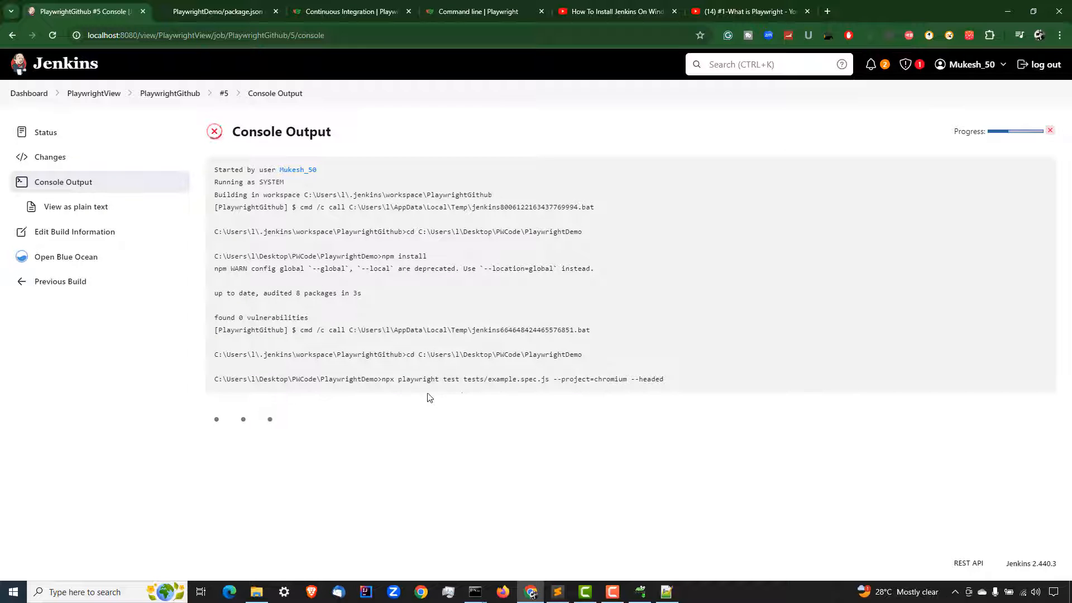
double_click(353, 380)
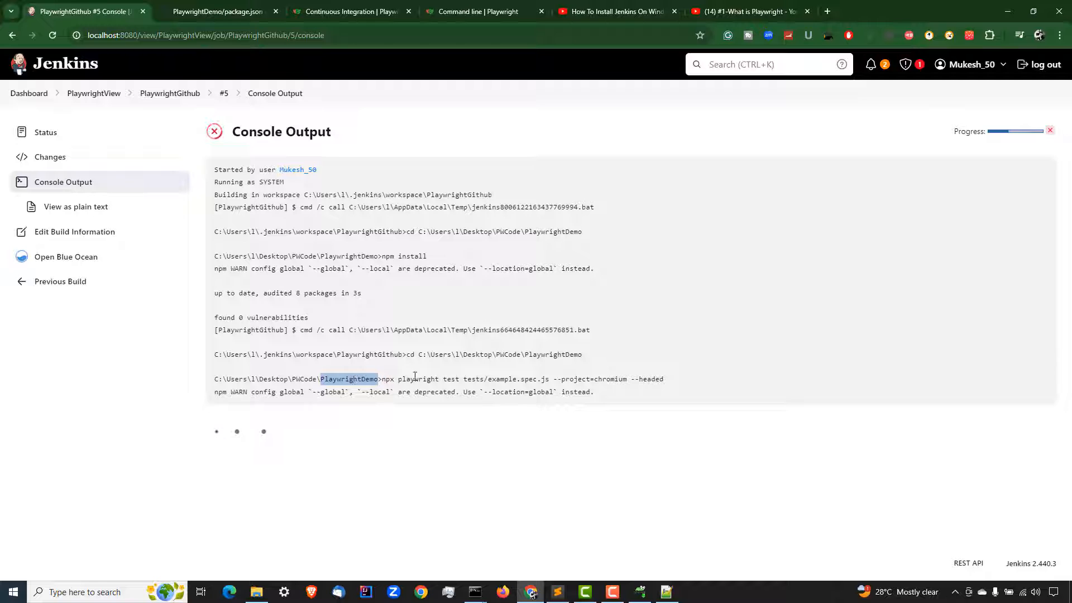
drag(384, 379, 720, 394)
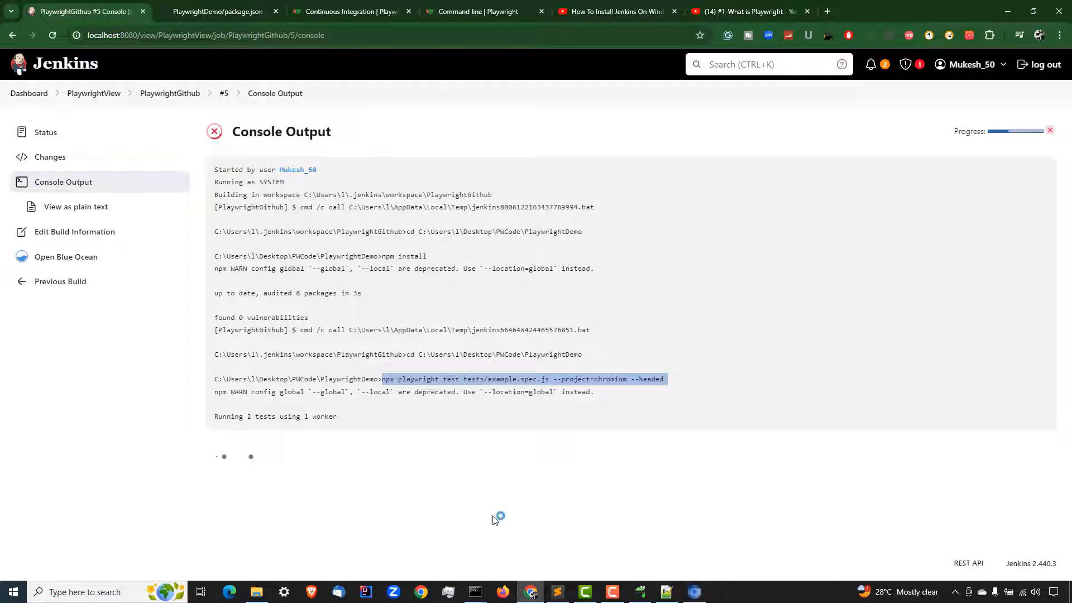
- Bring up the test browser window launched by the build, and check the test result in the console output
click(695, 593)
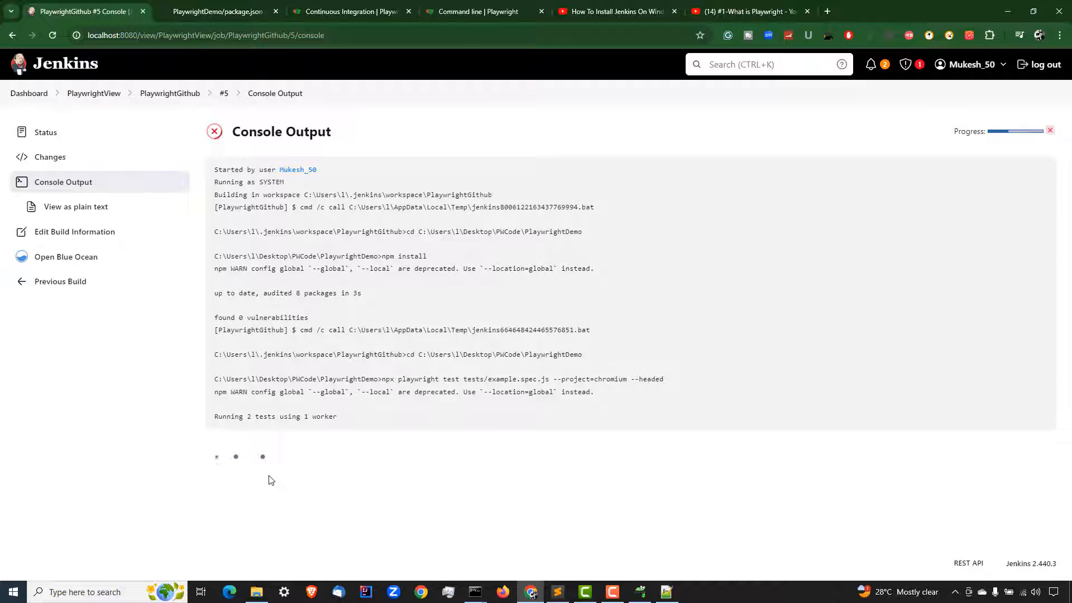
drag(223, 441, 318, 442)
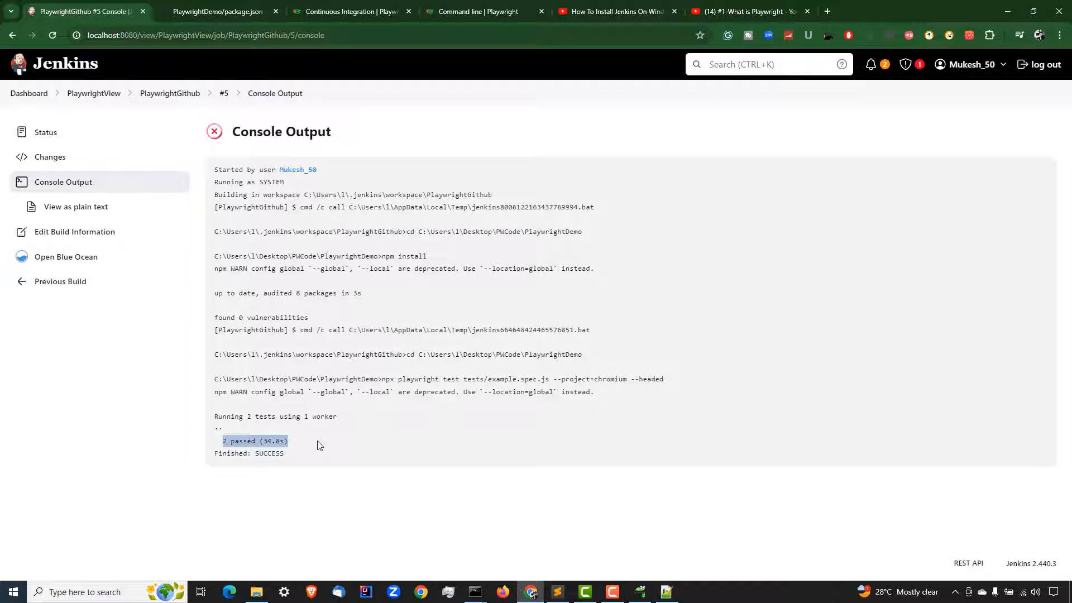
click(314, 451)
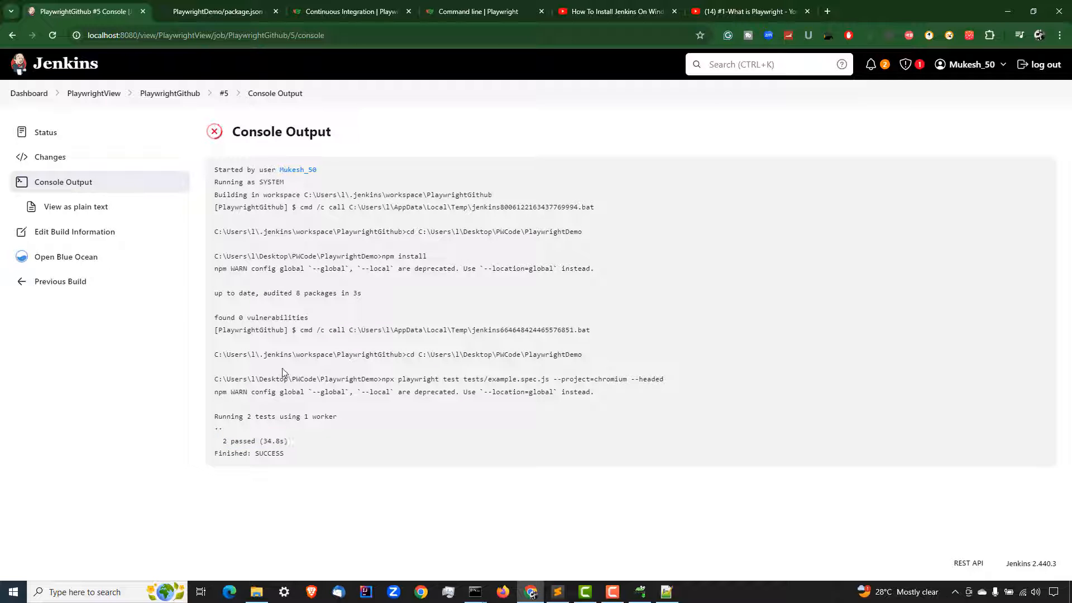
- Open example.spec from the PlaywrightDemo tests folder in Notepad++, looking into the pages folder on the way
click(257, 592)
double_click(702, 125)
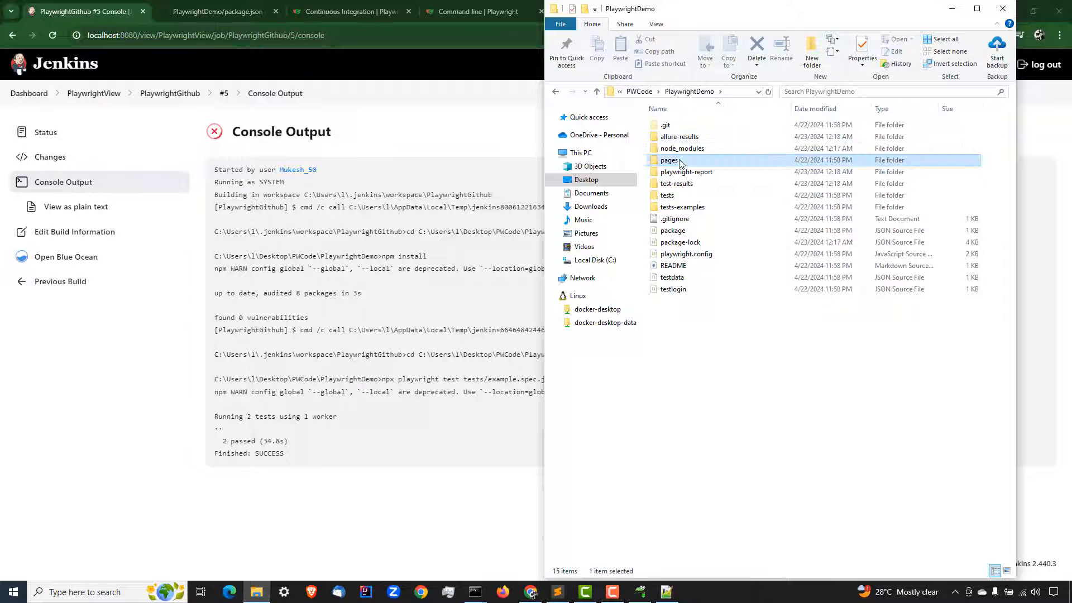
double_click(669, 160)
click(662, 94)
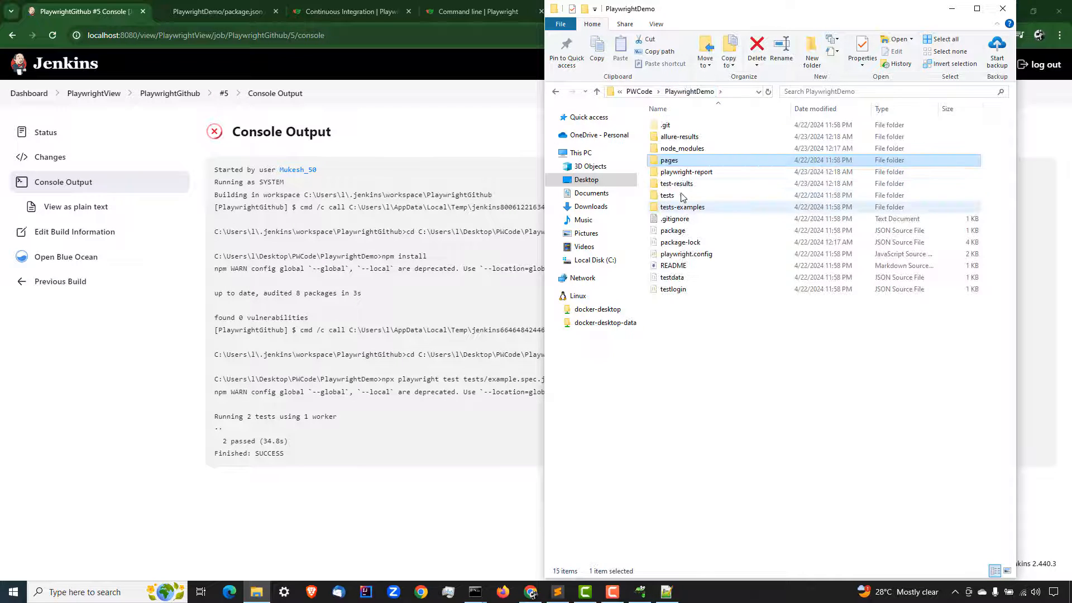
click(677, 196)
double_click(677, 196)
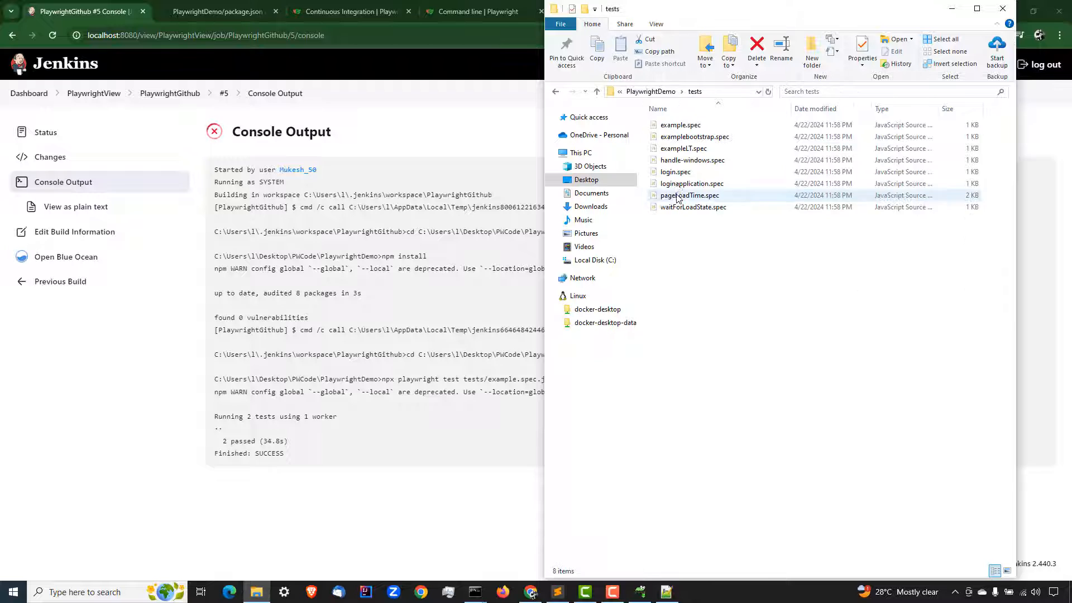
click(689, 127)
right_click(689, 129)
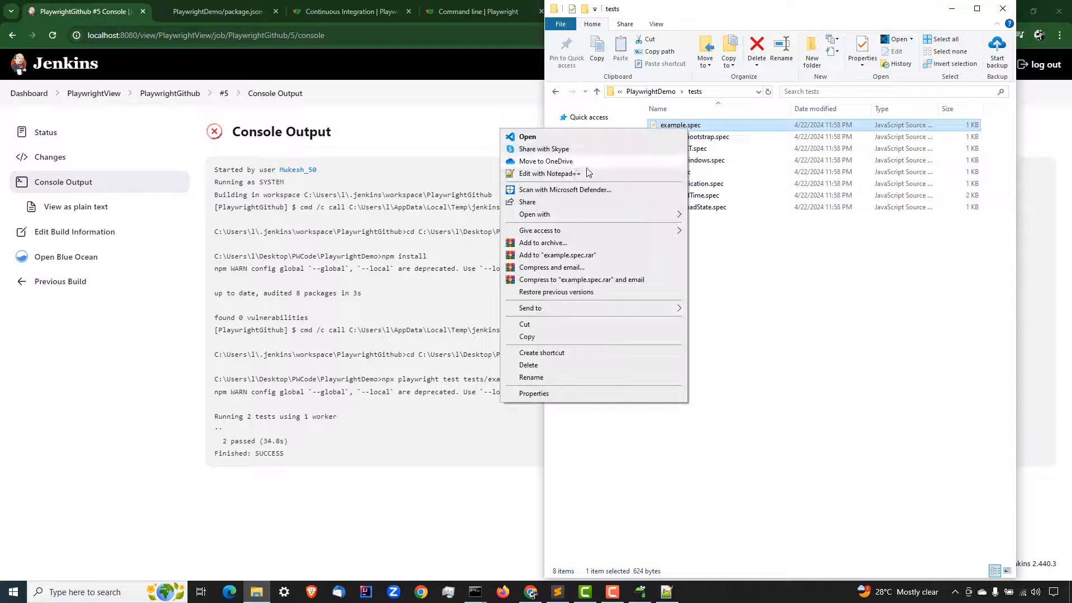
click(586, 172)
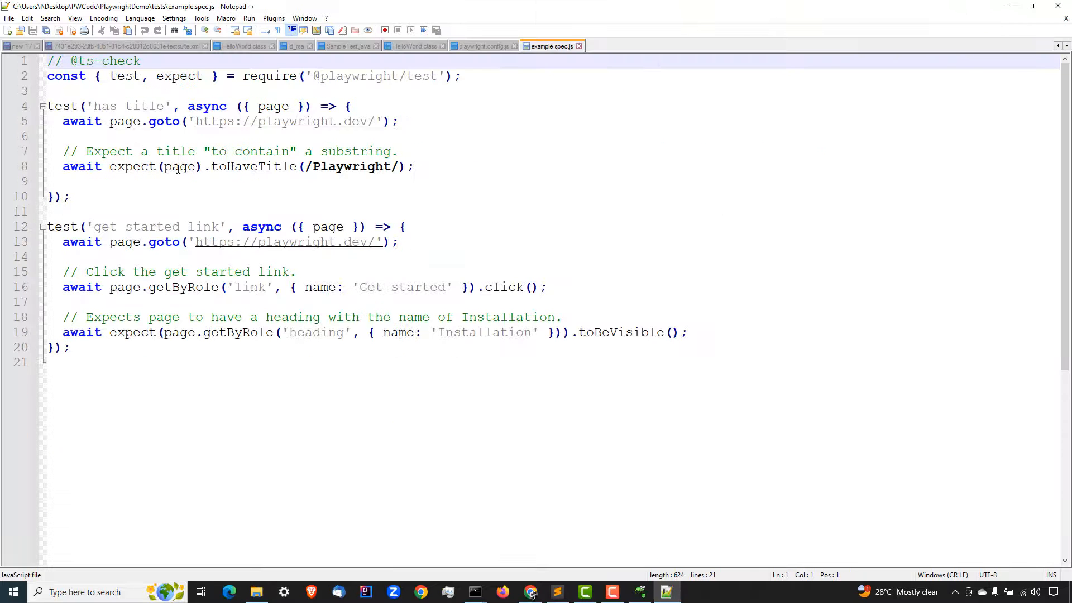
- Examine the 'has title' and 'get started link' tests in example.spec.js, including their title and visibility assertions
drag(70, 197, 36, 107)
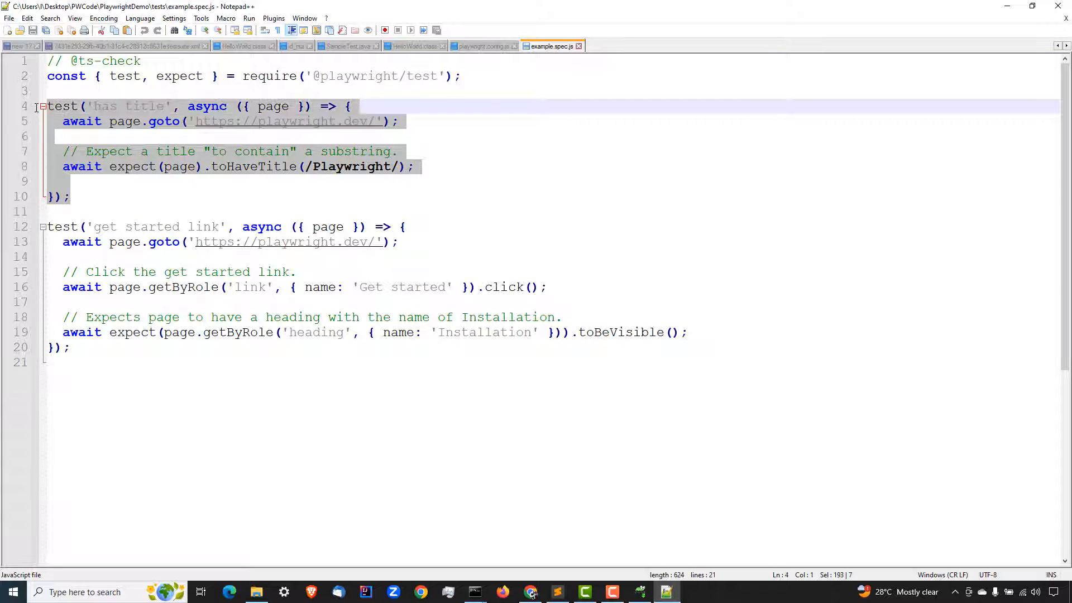
click(94, 107)
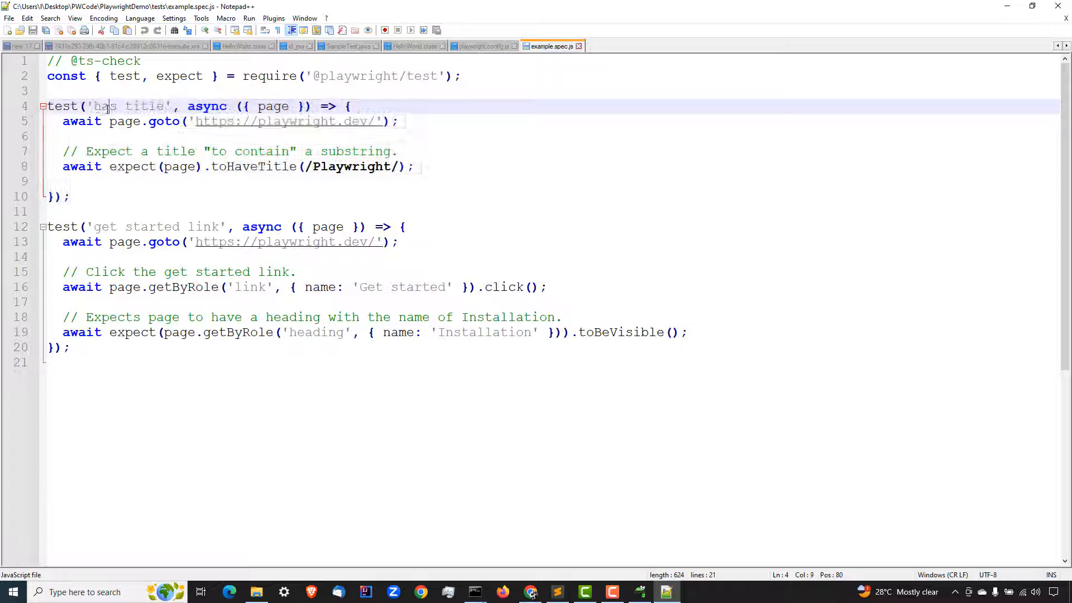
drag(94, 106, 149, 106)
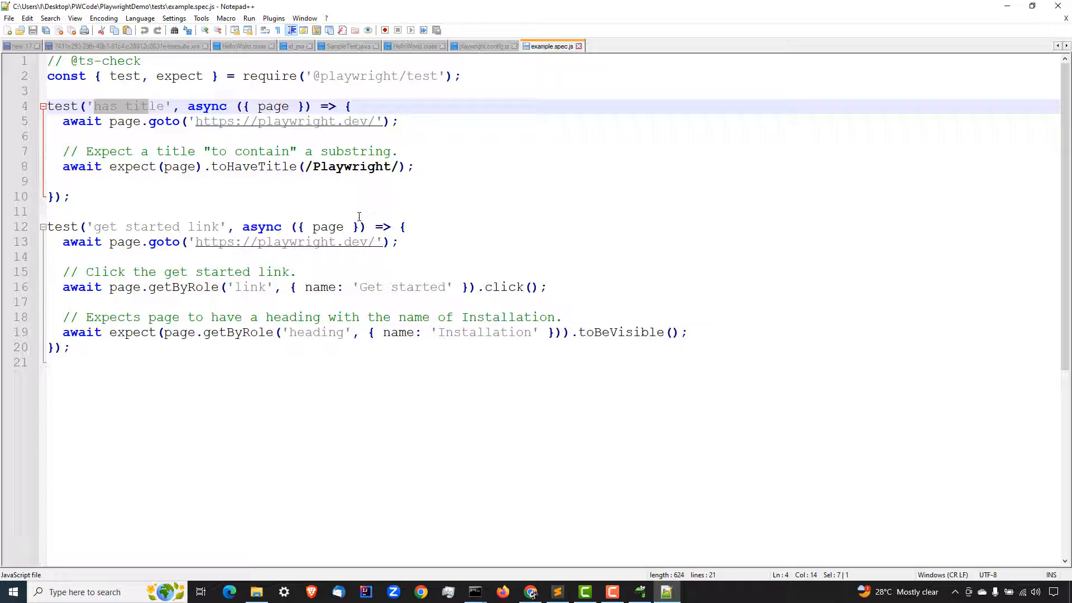
double_click(346, 167)
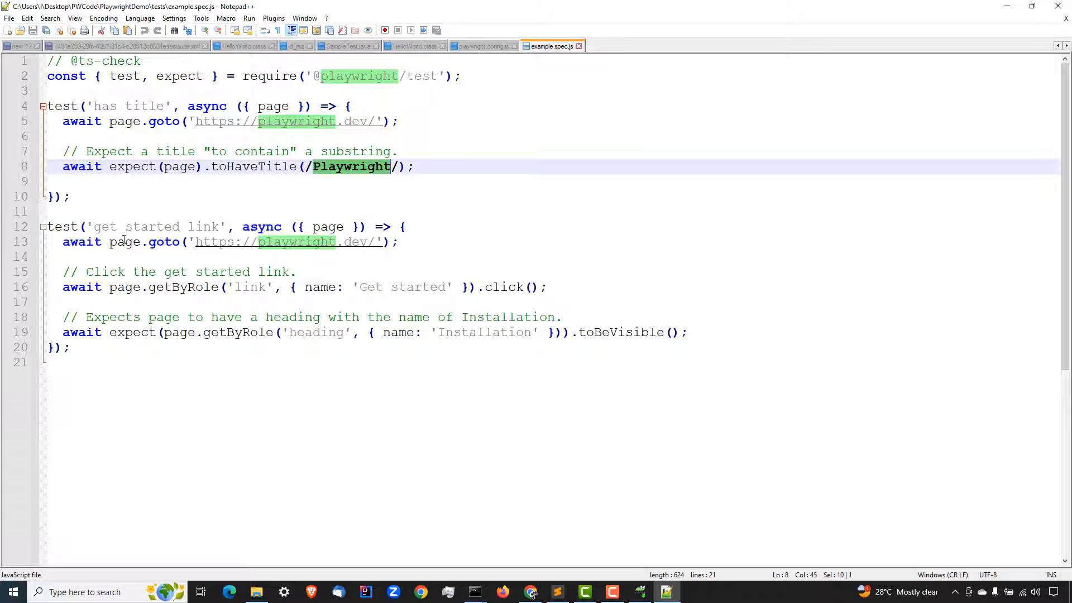
drag(80, 350, 27, 214)
click(402, 386)
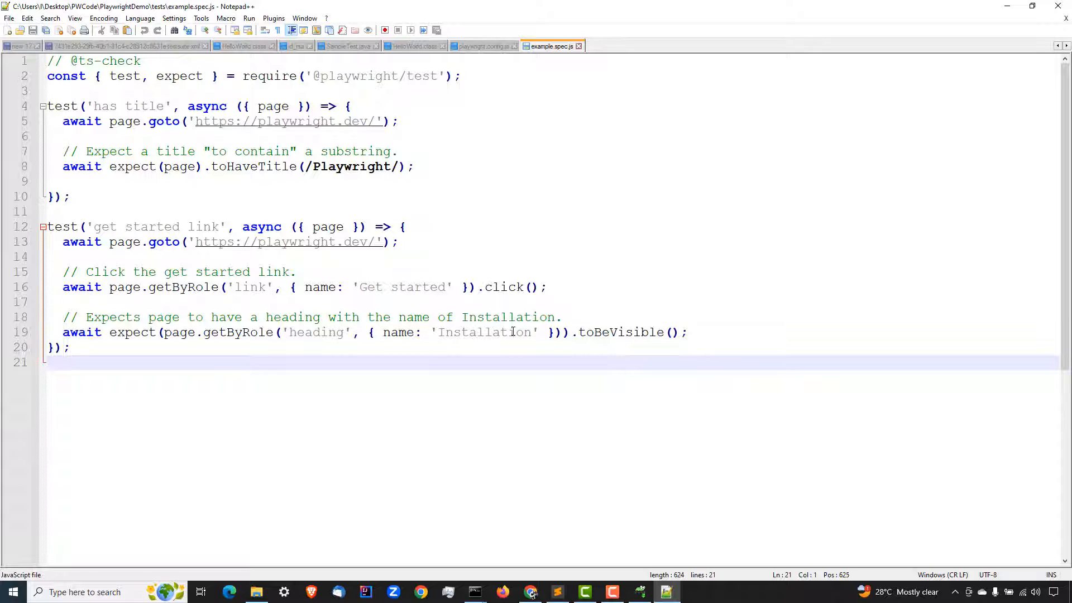
drag(579, 332, 714, 334)
click(738, 378)
- Switch back to Chrome and open the main page of the PlaywrightDemo repository on GitHub
click(256, 592)
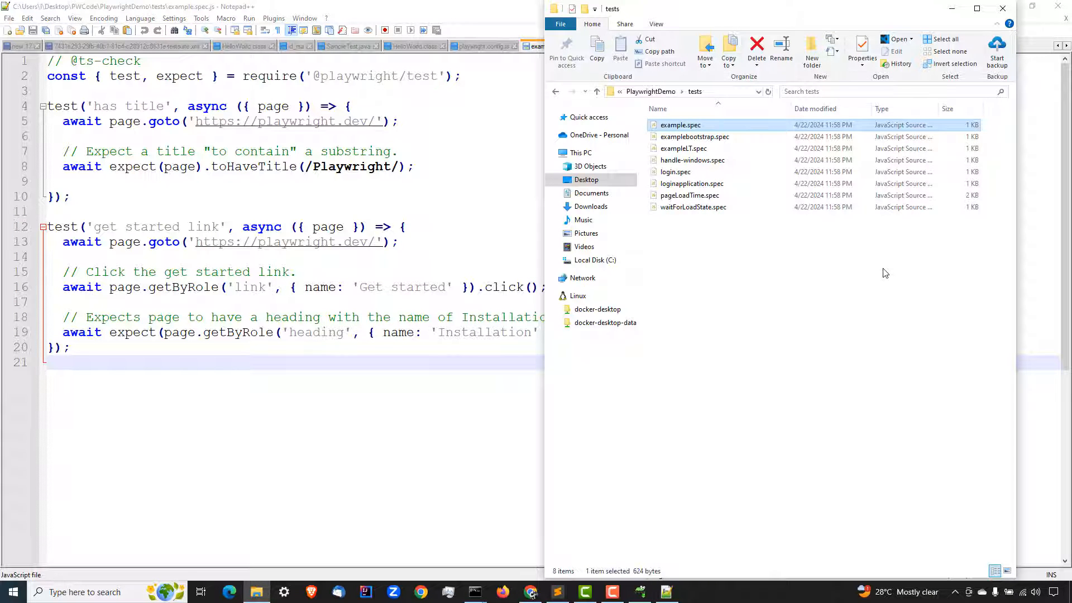
click(161, 518)
click(532, 593)
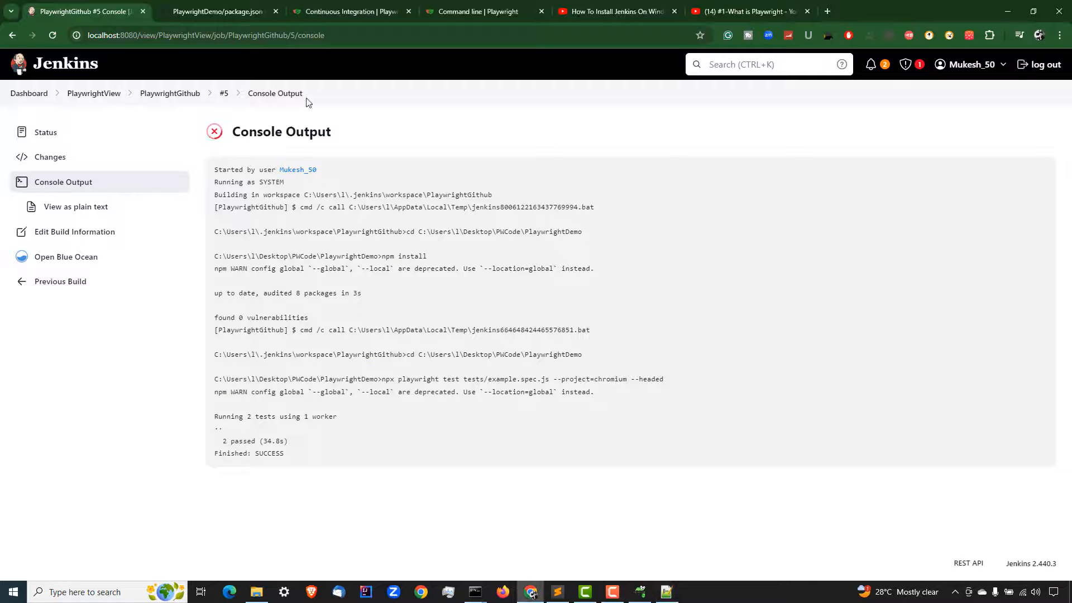
click(210, 13)
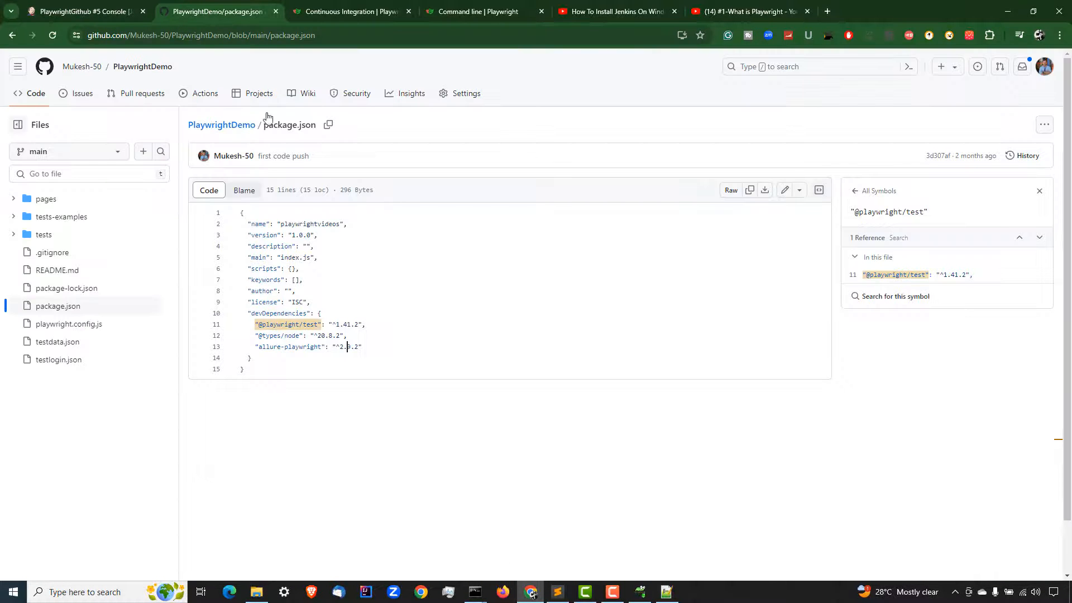
click(142, 68)
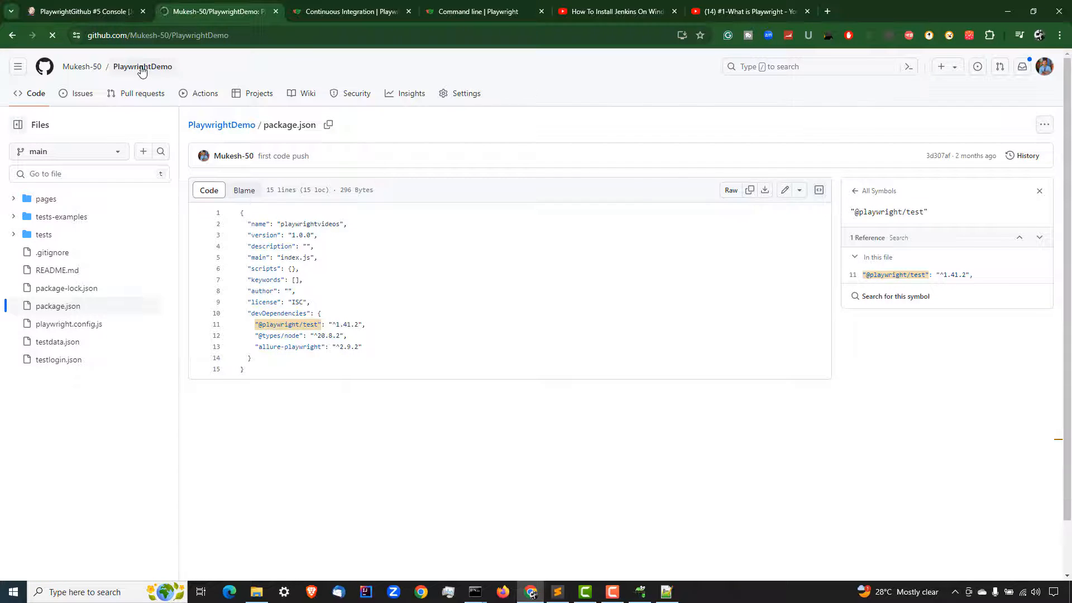
- Open the PlaywrightGithub job page in Jenkins, and copy the HTTPS clone URL of the PlaywrightDemo repository on GitHub
click(89, 3)
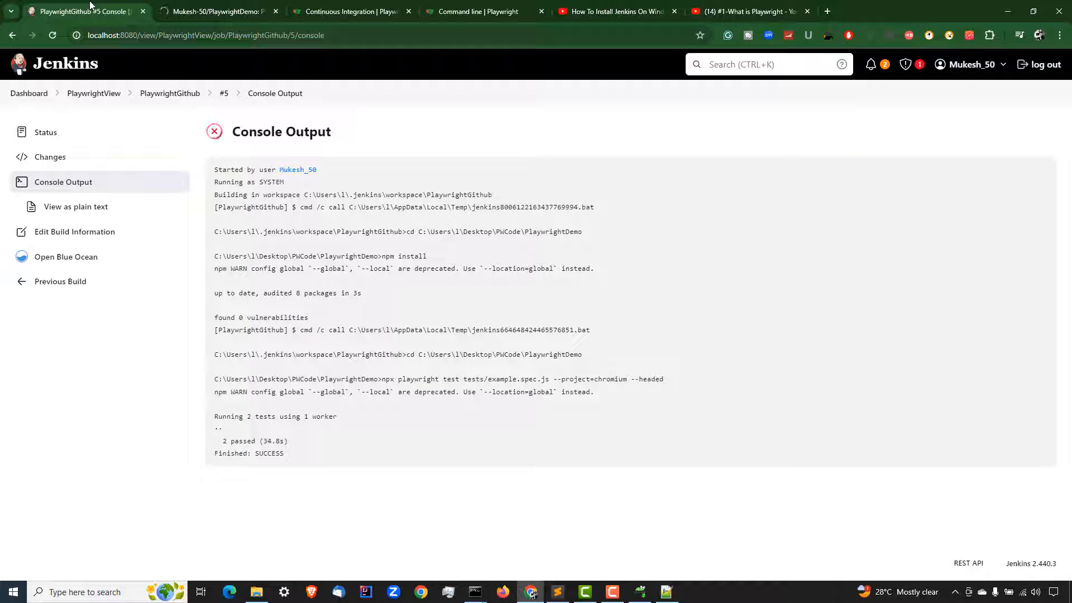
click(159, 93)
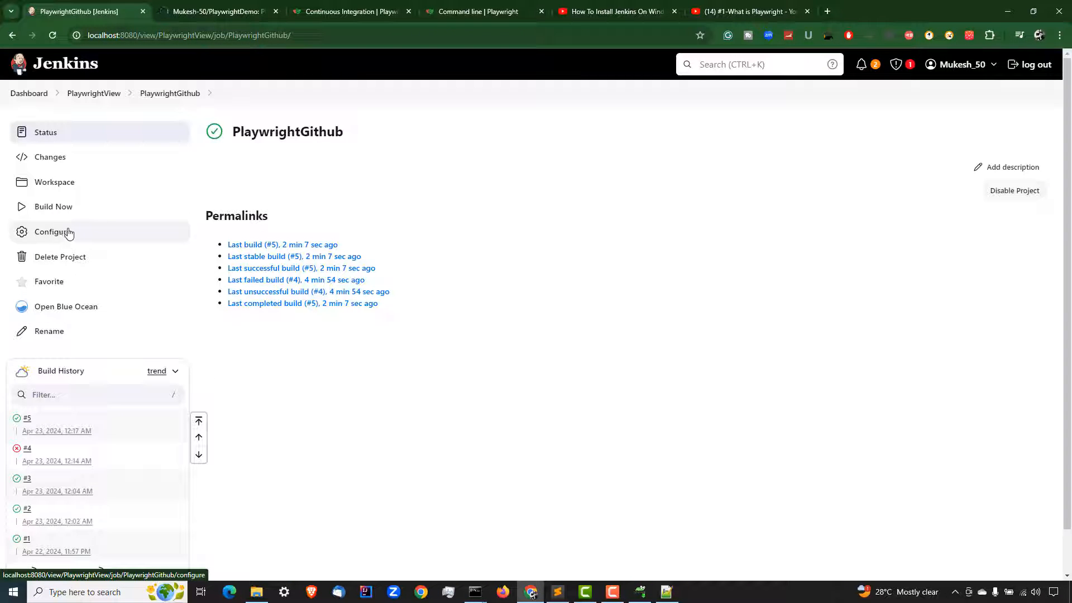
click(222, 11)
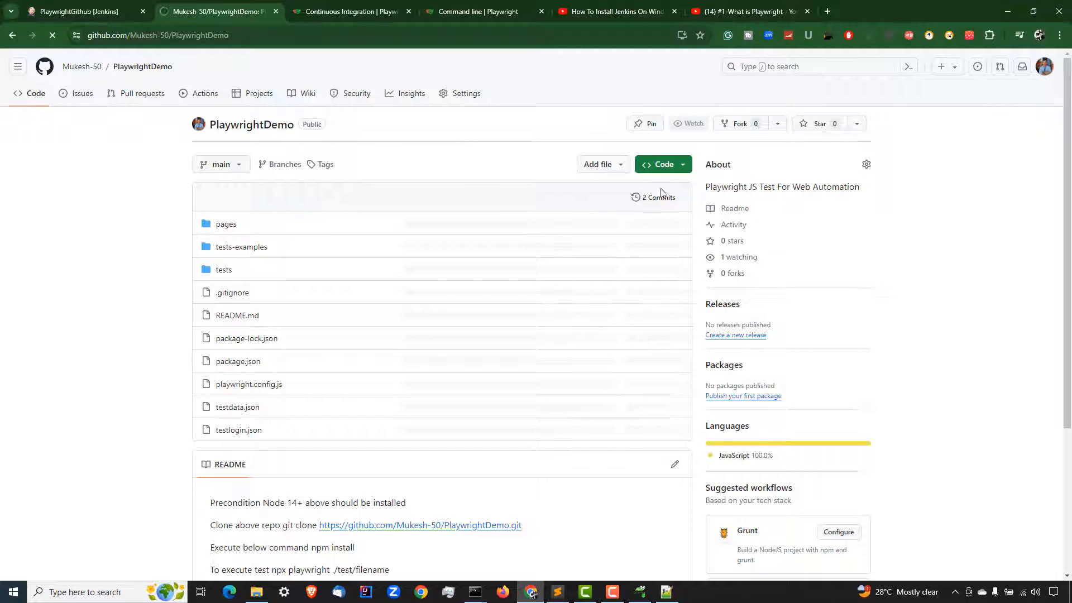
click(658, 168)
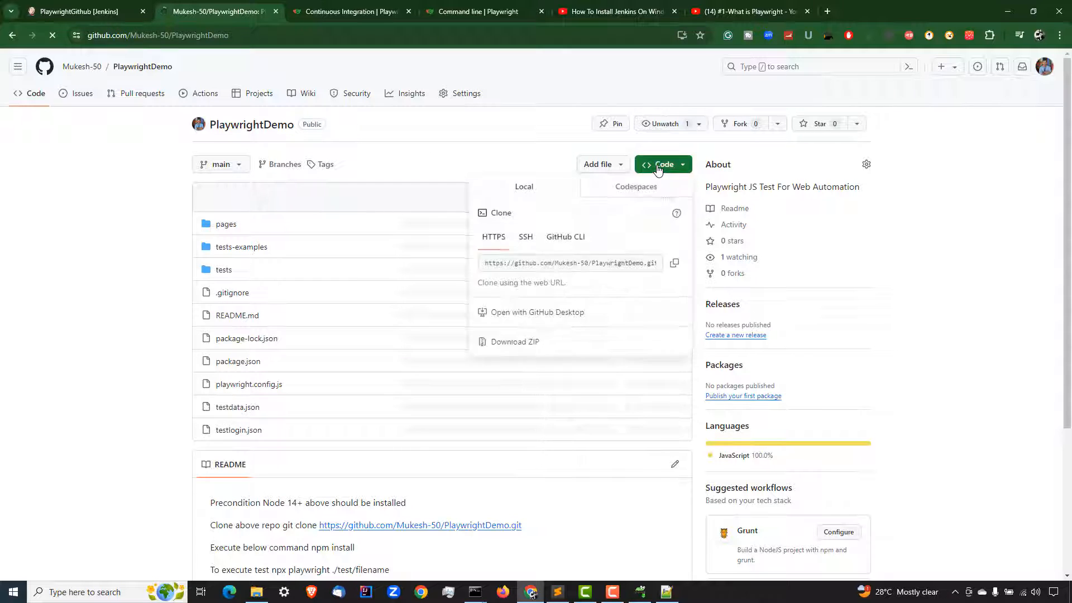
click(658, 168)
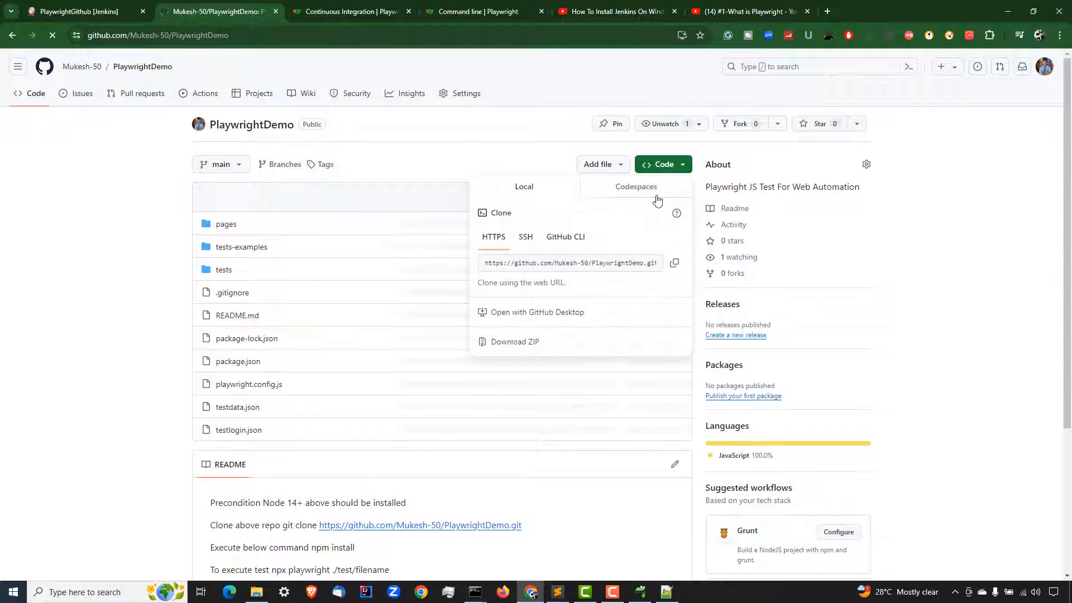
click(675, 264)
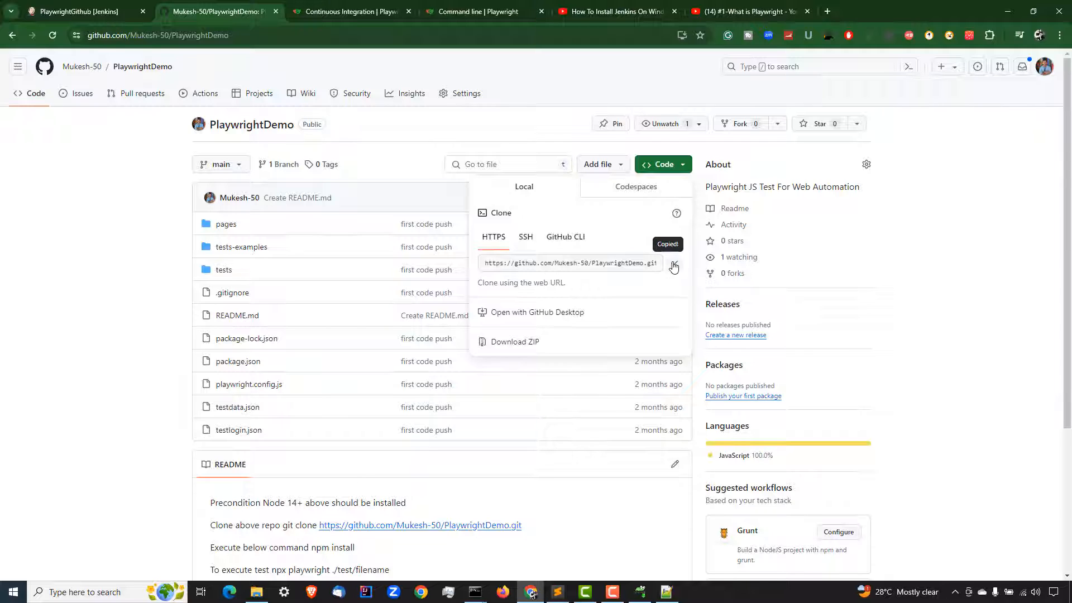
click(525, 239)
click(494, 239)
click(526, 262)
key(ctrl+c)
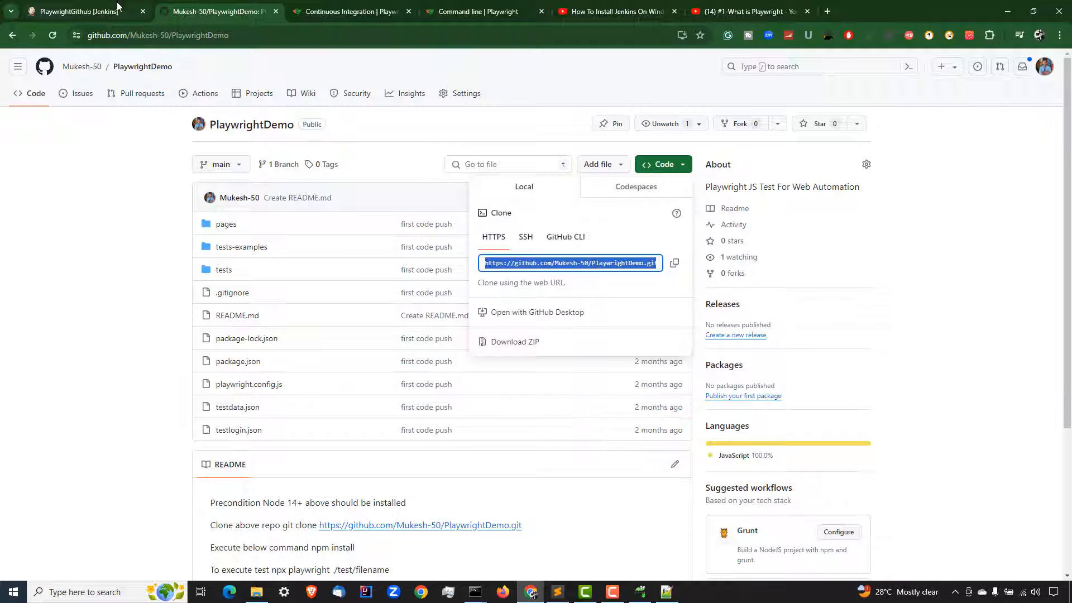
- Open the PlaywrightGithub job's configuration and set its source code management to Git
click(98, 12)
click(75, 234)
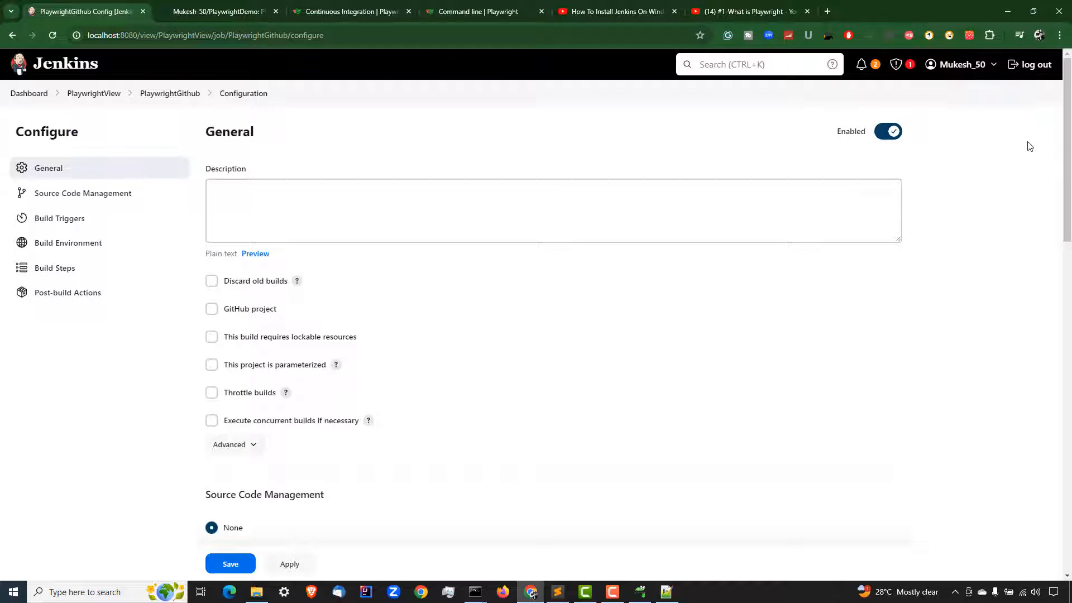
click(95, 196)
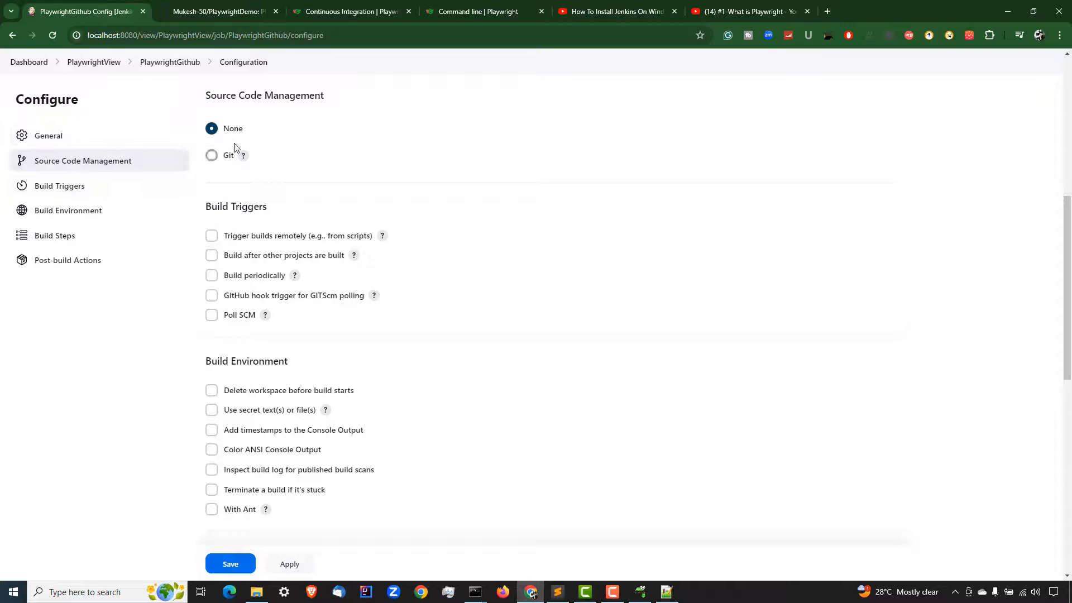
click(213, 156)
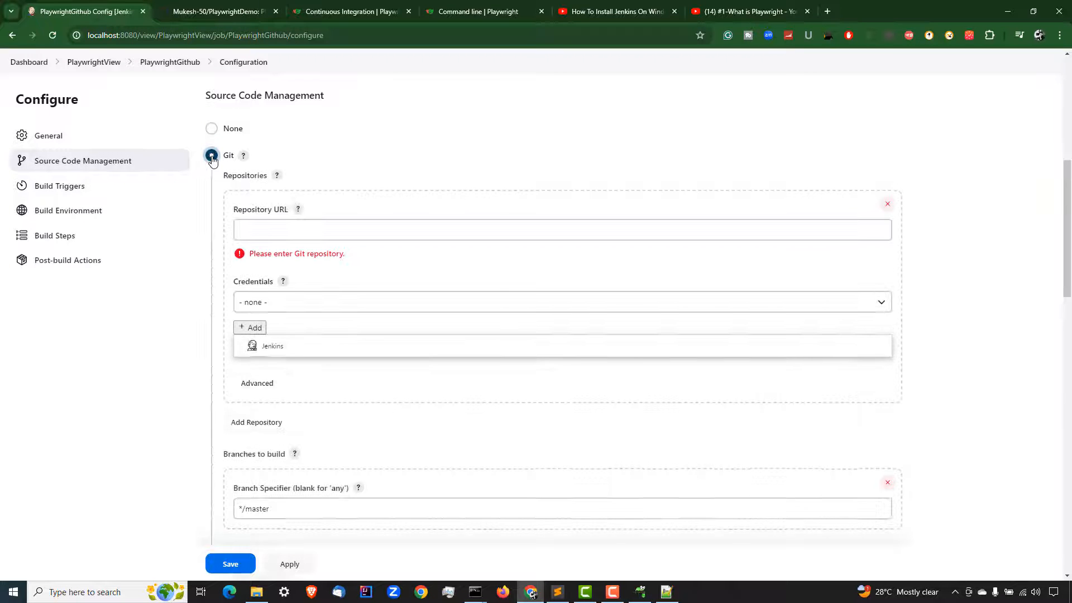
- Enter the copied HTTPS clone URL of PlaywrightDemo as the job's Git repository URL
click(257, 233)
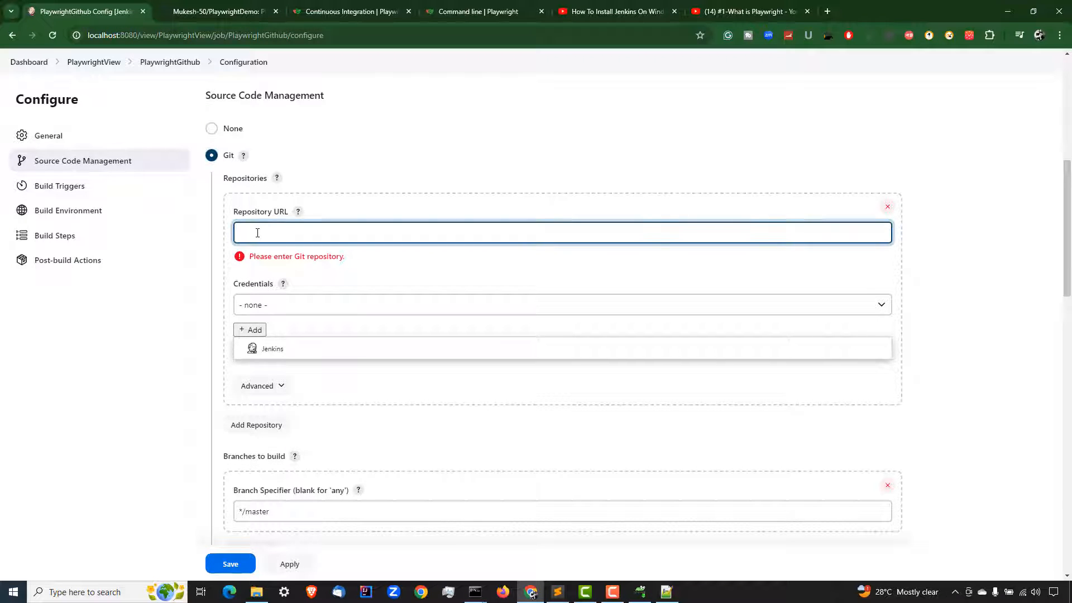
click(233, 6)
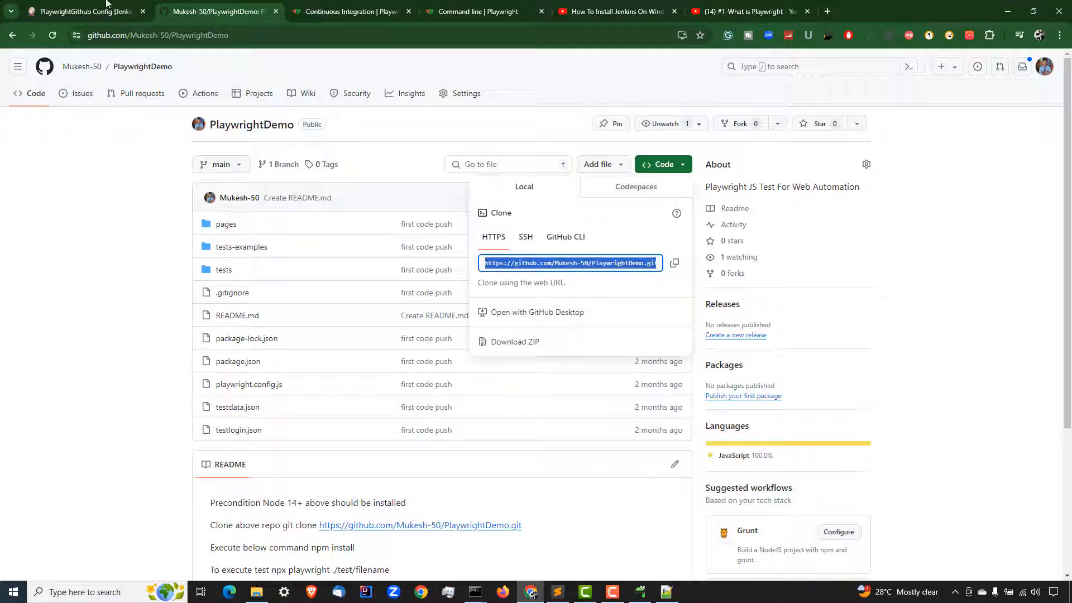
click(62, 10)
key(ctrl+v)
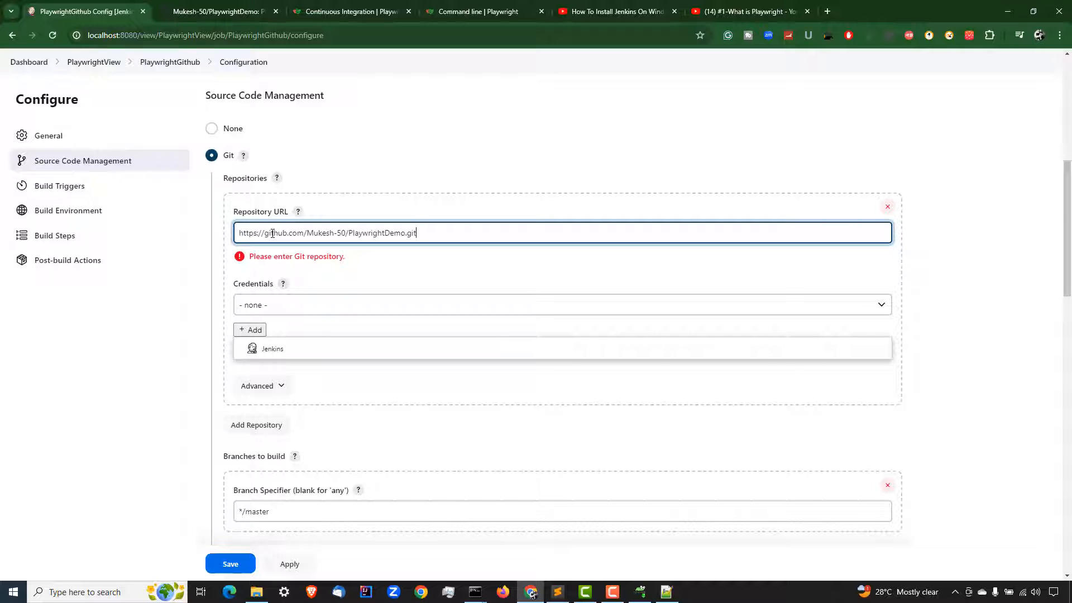
click(417, 168)
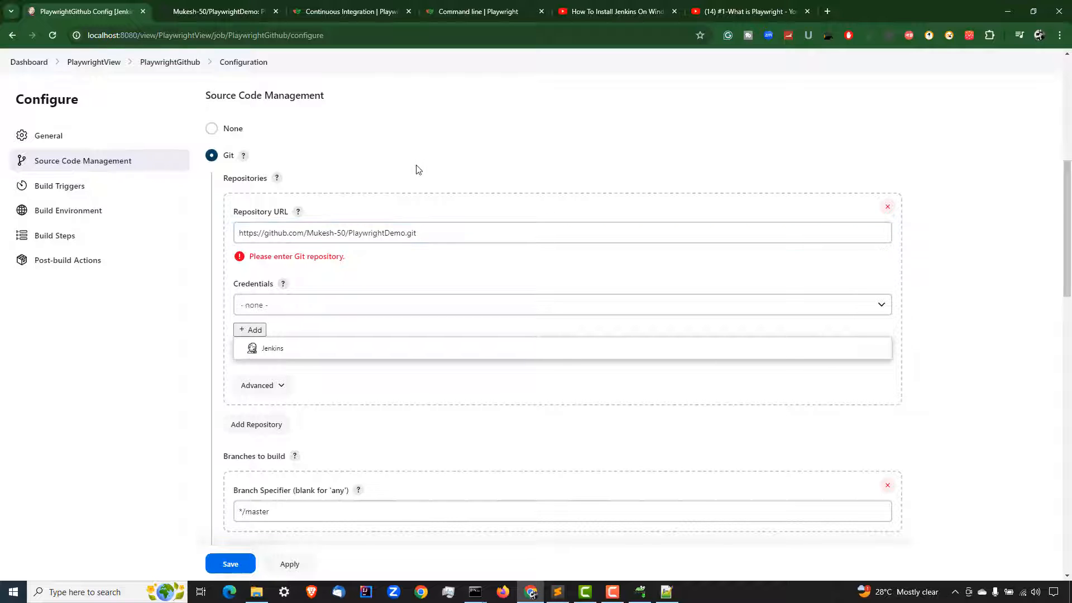
- Look through the saved credentials available for the Git repository
click(310, 304)
click(354, 280)
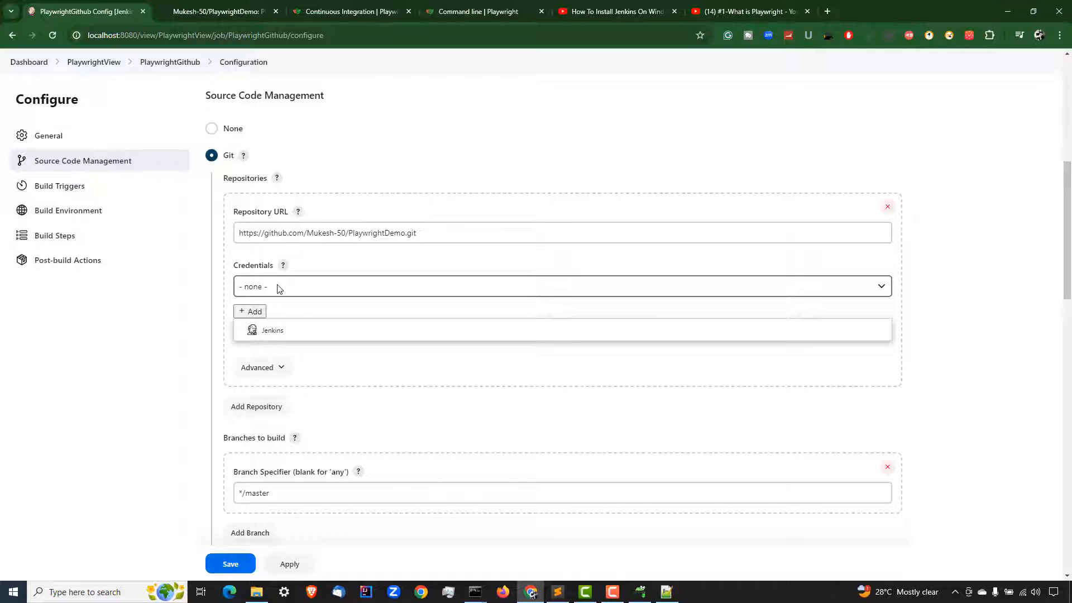
click(279, 289)
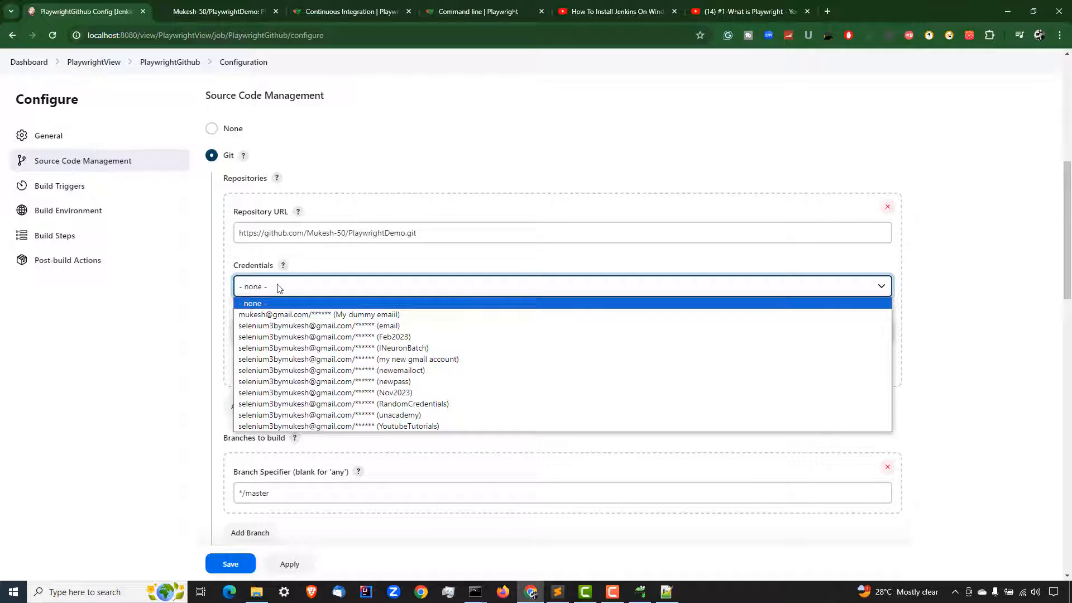
click(174, 371)
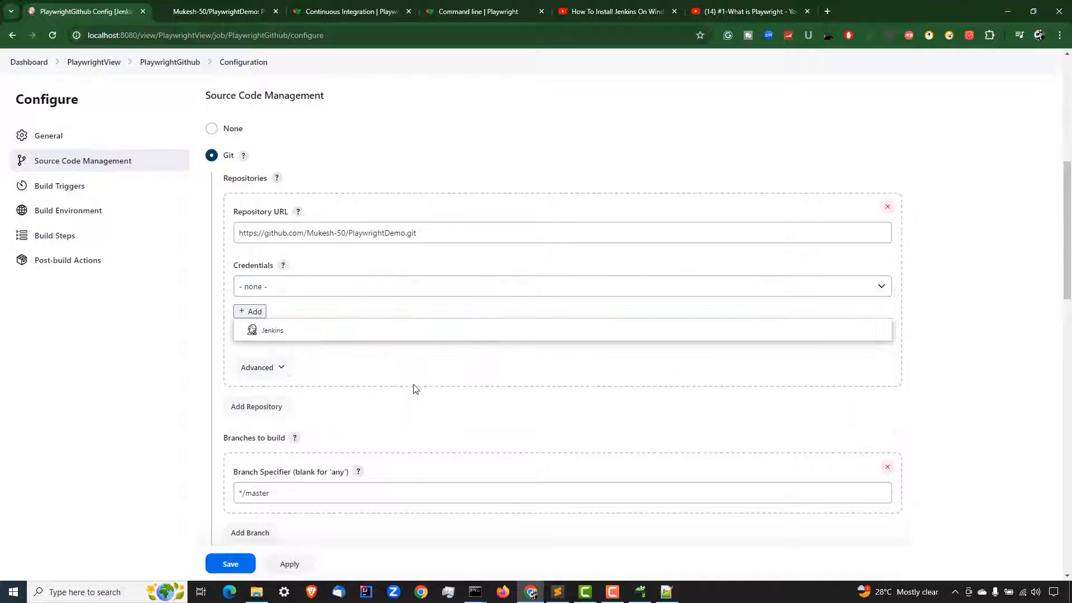
- Check the repository's branch name on GitHub, and set the job's branch specifier to */main
scroll(622, 304, down, 4)
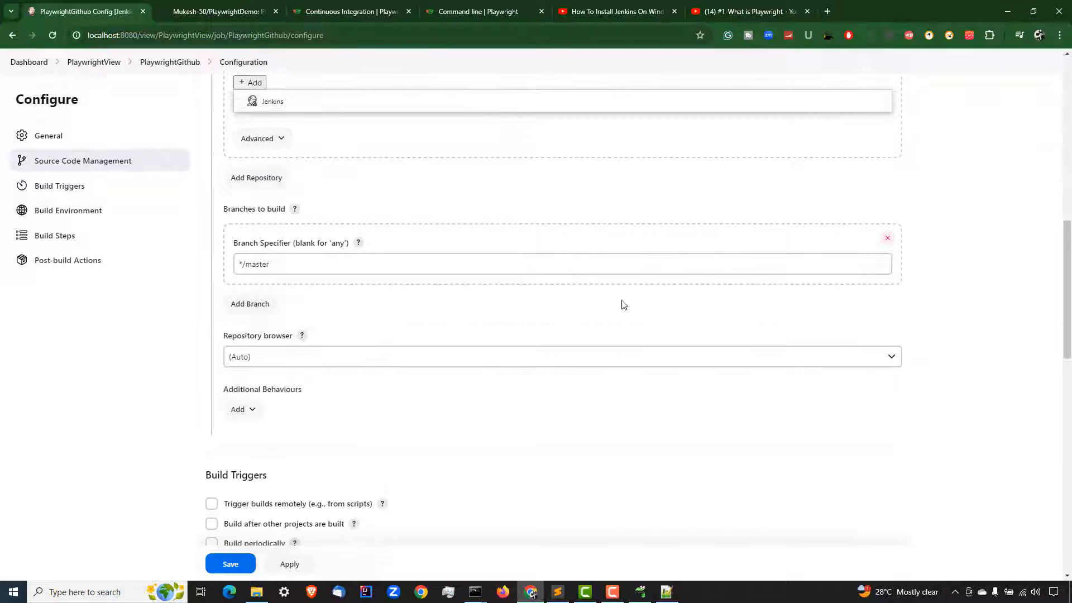
double_click(251, 265)
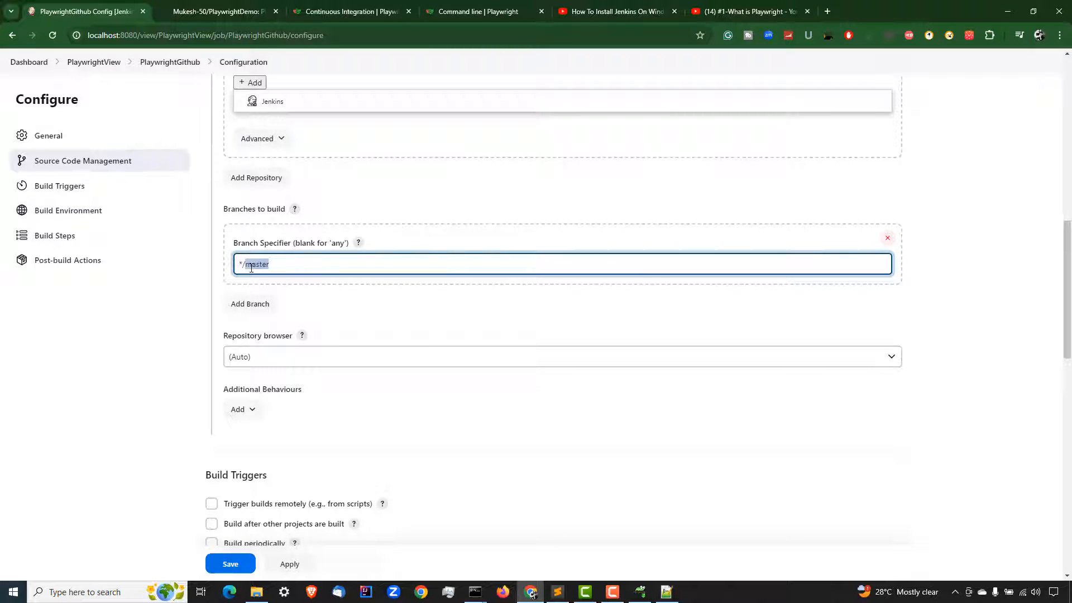
click(221, 11)
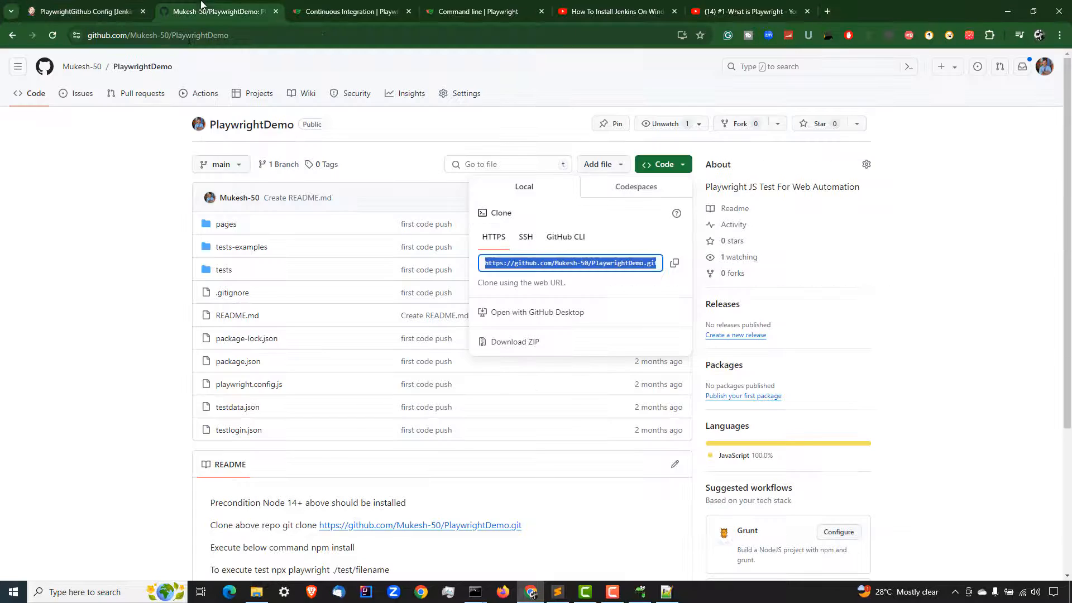
click(228, 166)
click(223, 164)
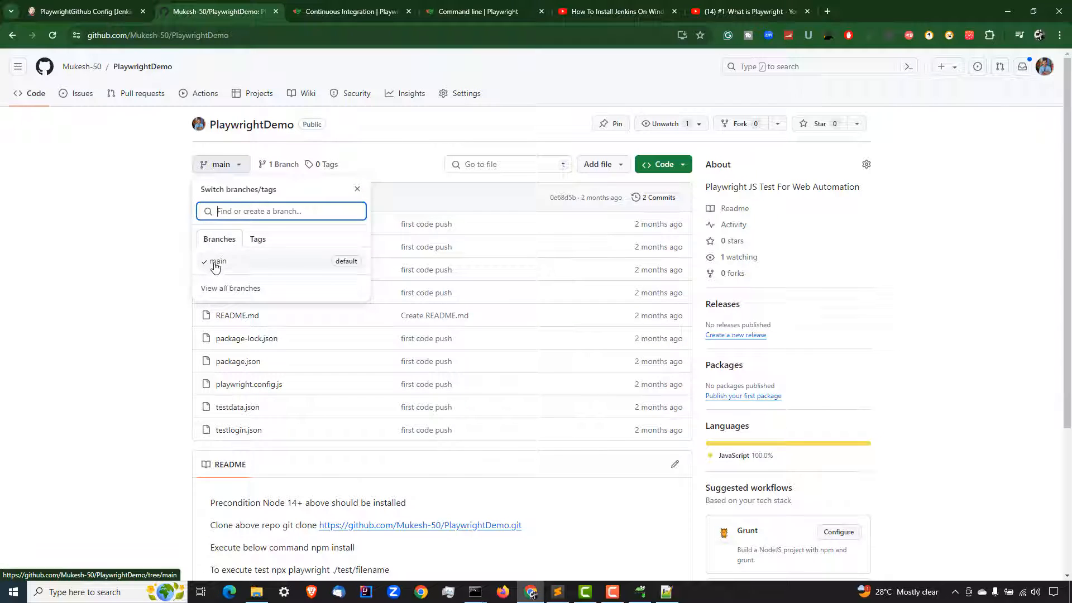
click(78, 11)
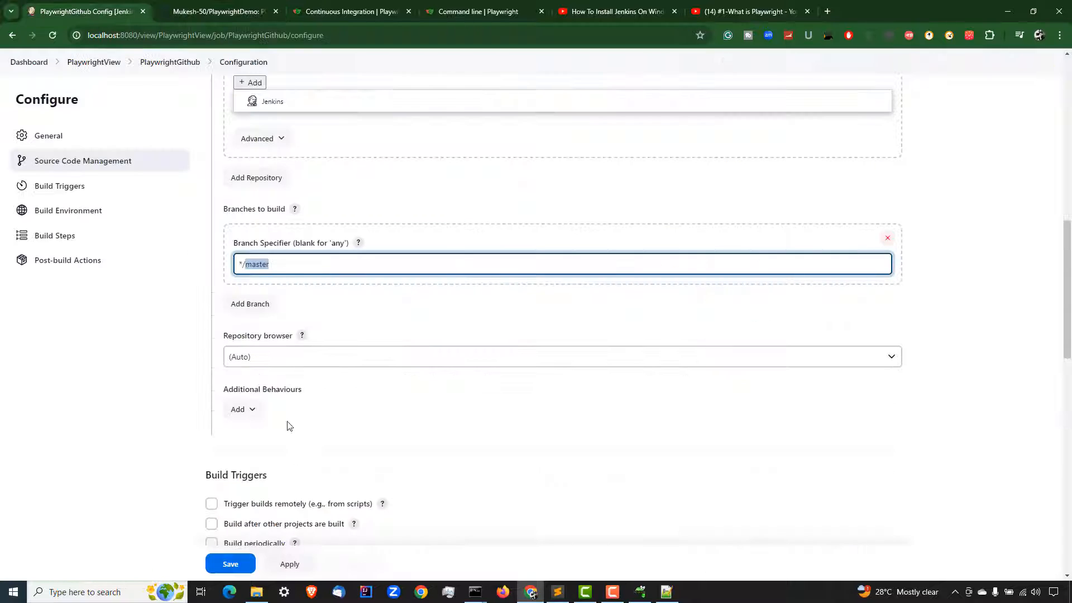
text(m)
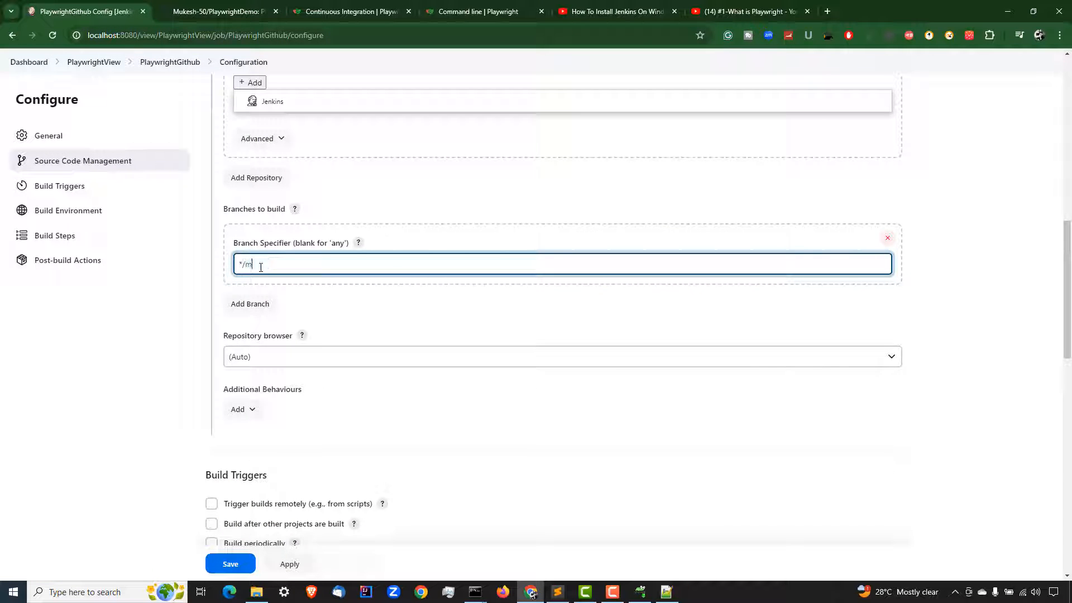
click(78, 391)
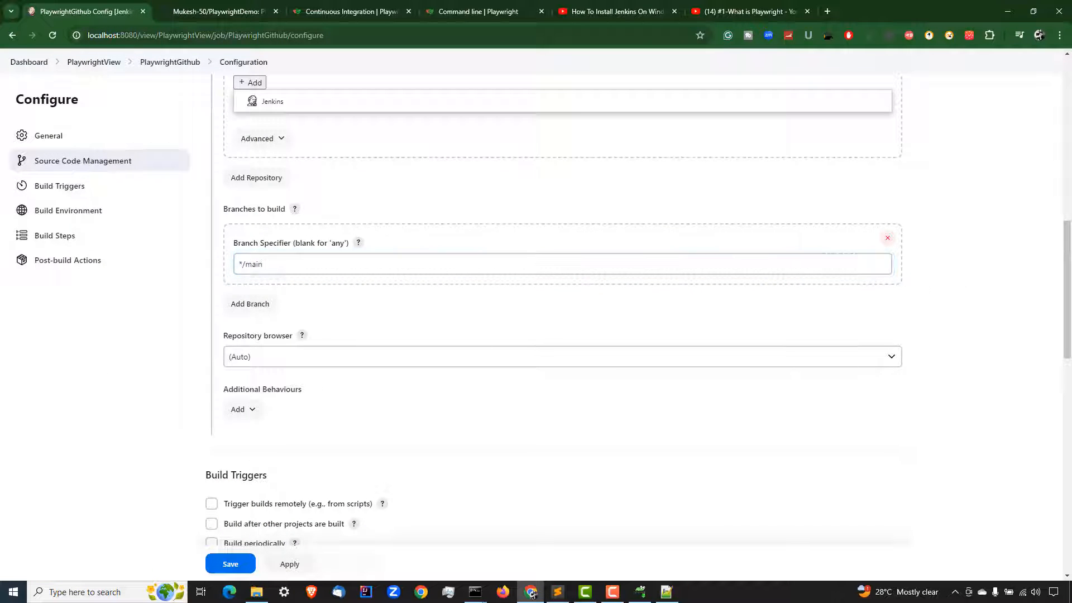
- Remove the cd line from the first Windows batch command, keeping only npm install and npx playwright install
drag(1067, 278, 1050, 329)
scroll(1039, 385, down, 7)
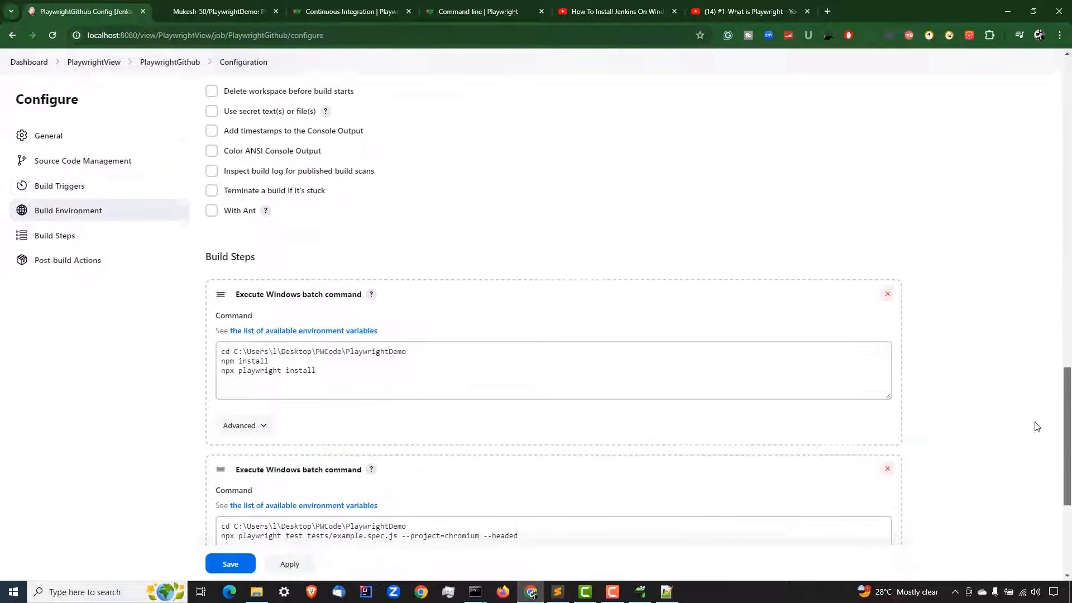
click(406, 346)
key(shift+Home)
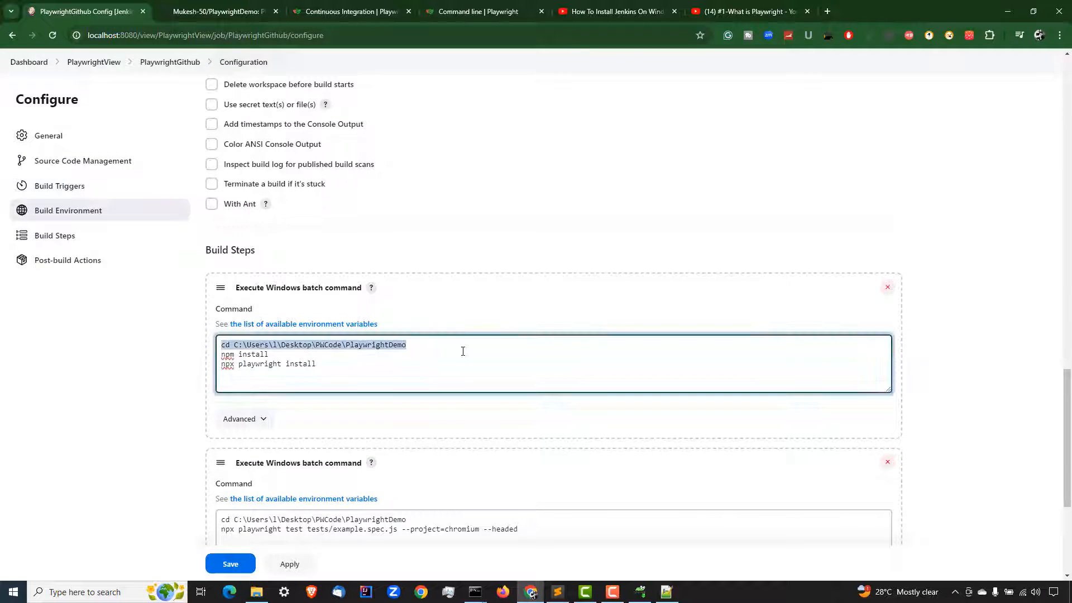
key(BackSpace)
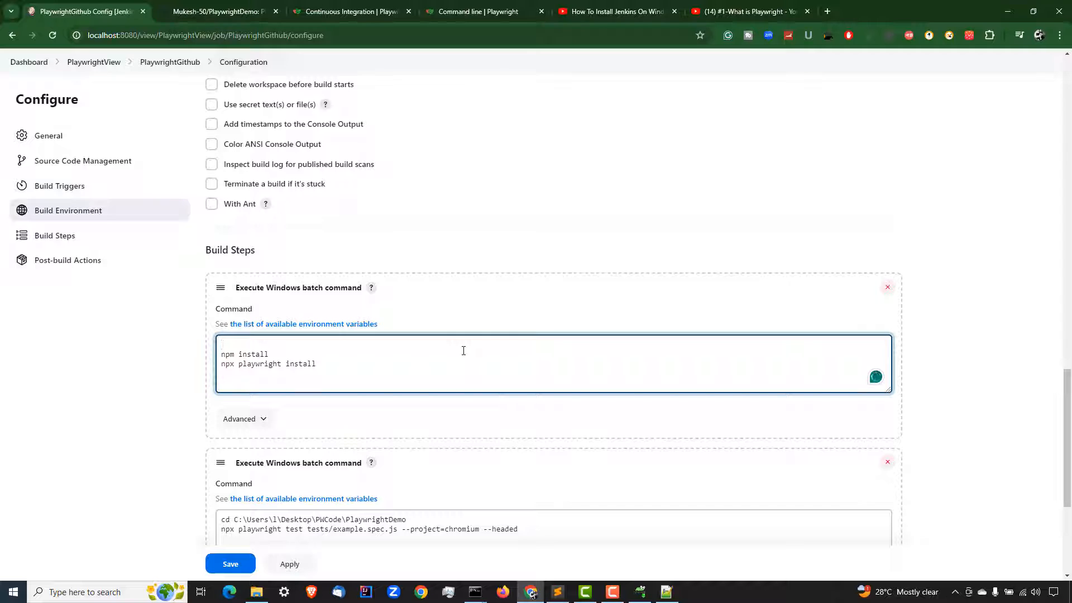
key(Delete)
drag(276, 344, 209, 349)
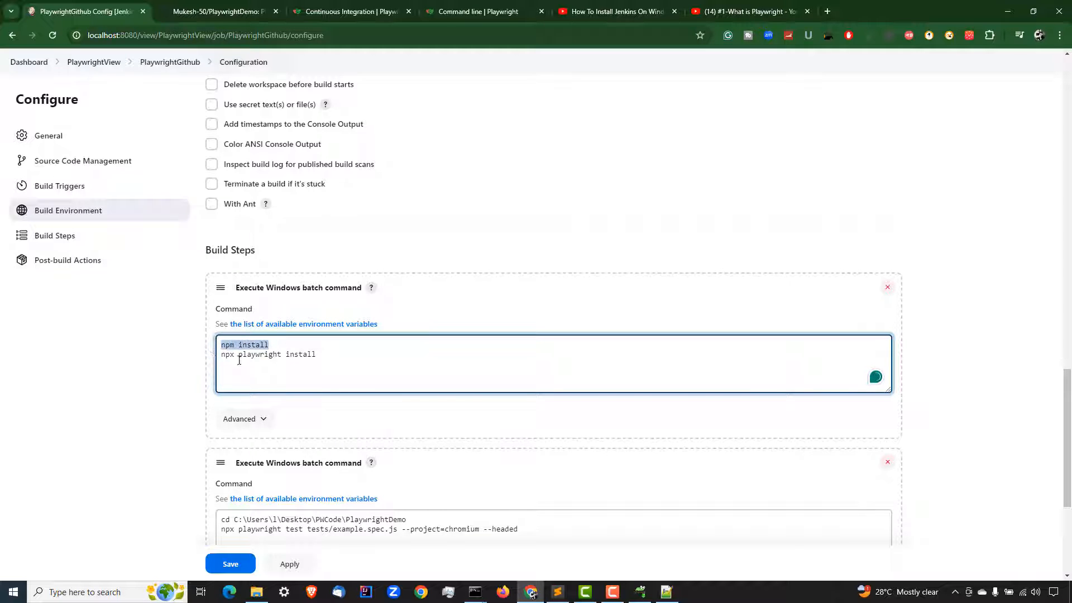
drag(339, 361, 184, 363)
click(148, 378)
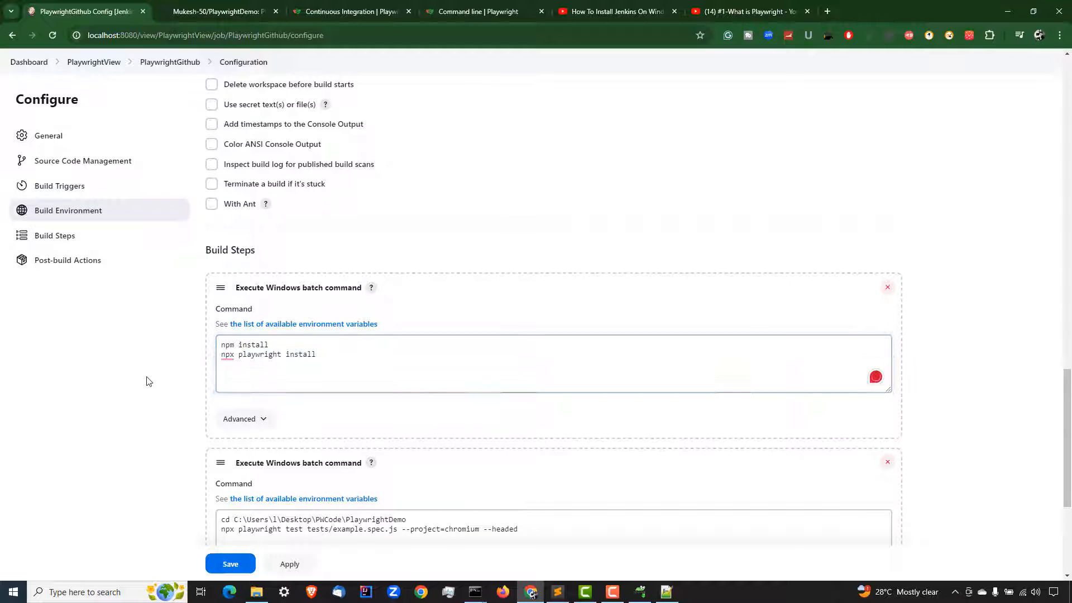
- Remove the cd line from the second Windows batch command, keeping only the npx playwright test line
scroll(570, 419, down, 2)
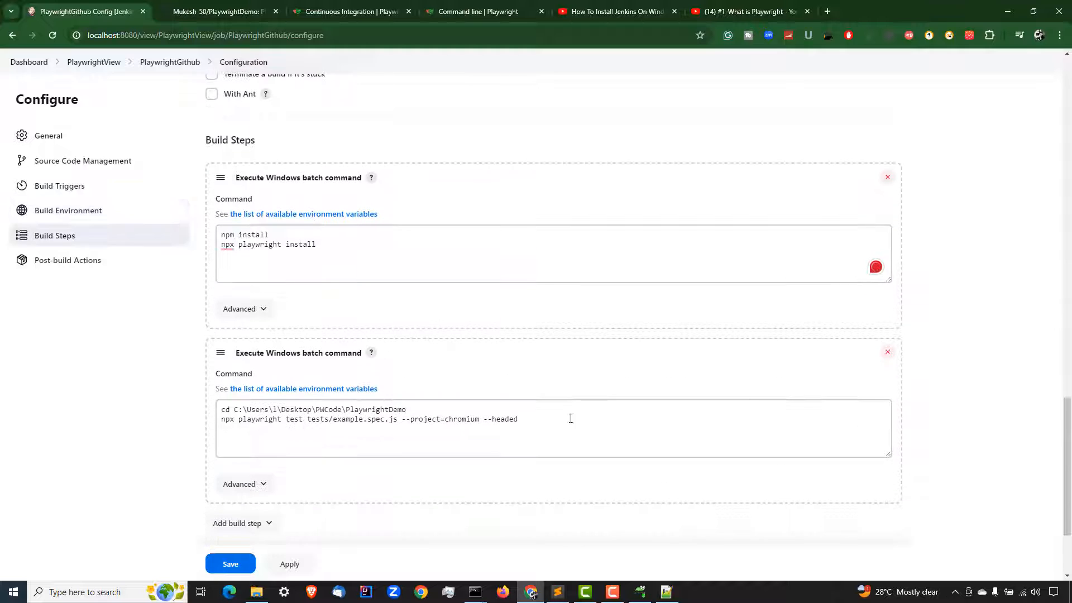
drag(406, 409, 177, 405)
key(Delete)
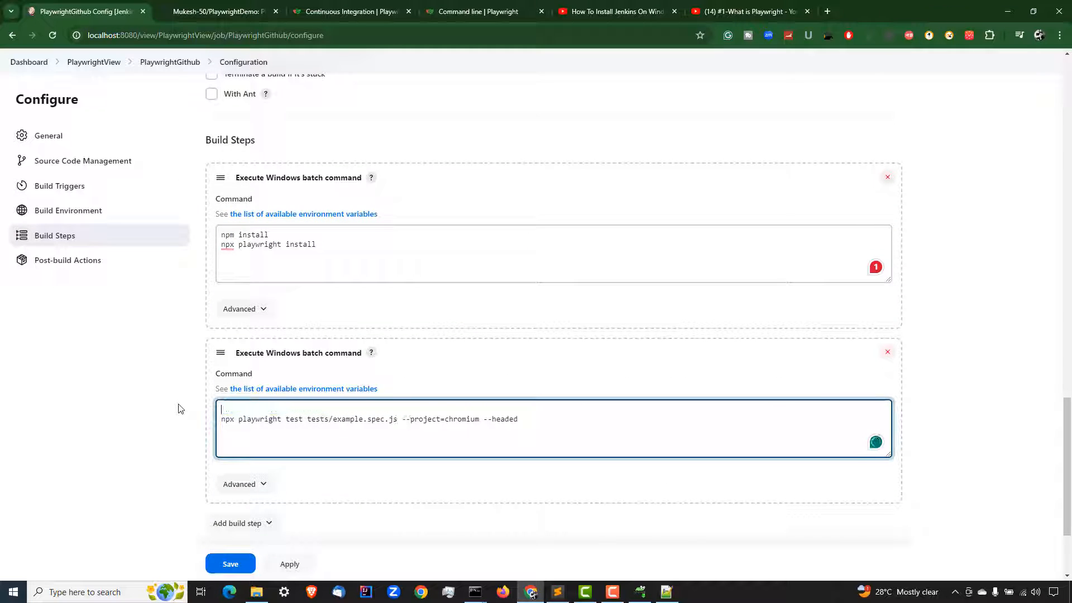
key(Delete)
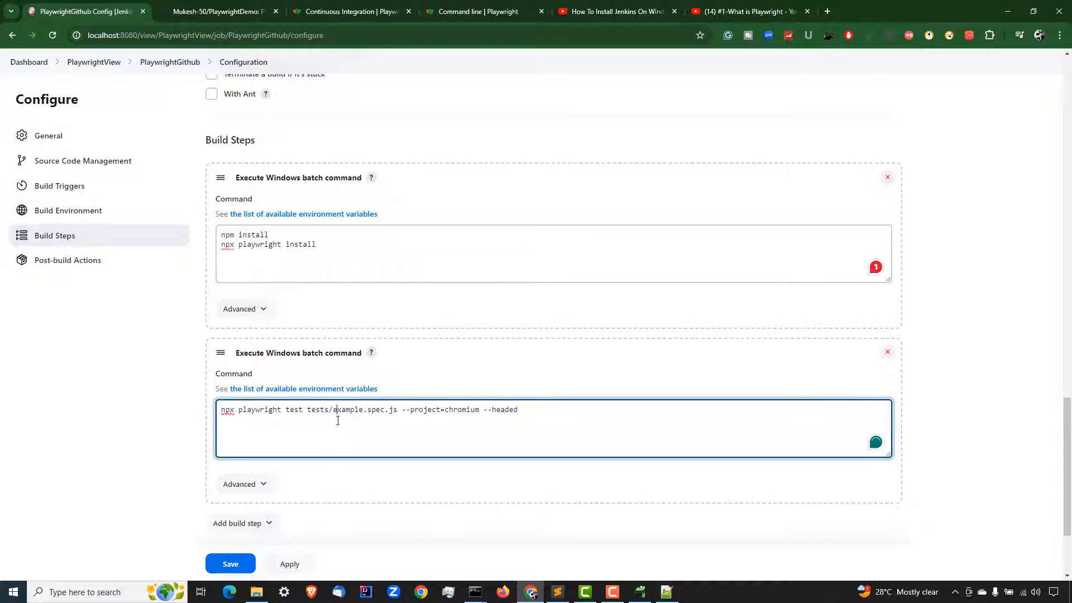
- Save the job configuration and start a new build of PlaywrightGithub, proceeding past the POST confirmation page
click(226, 565)
click(226, 565)
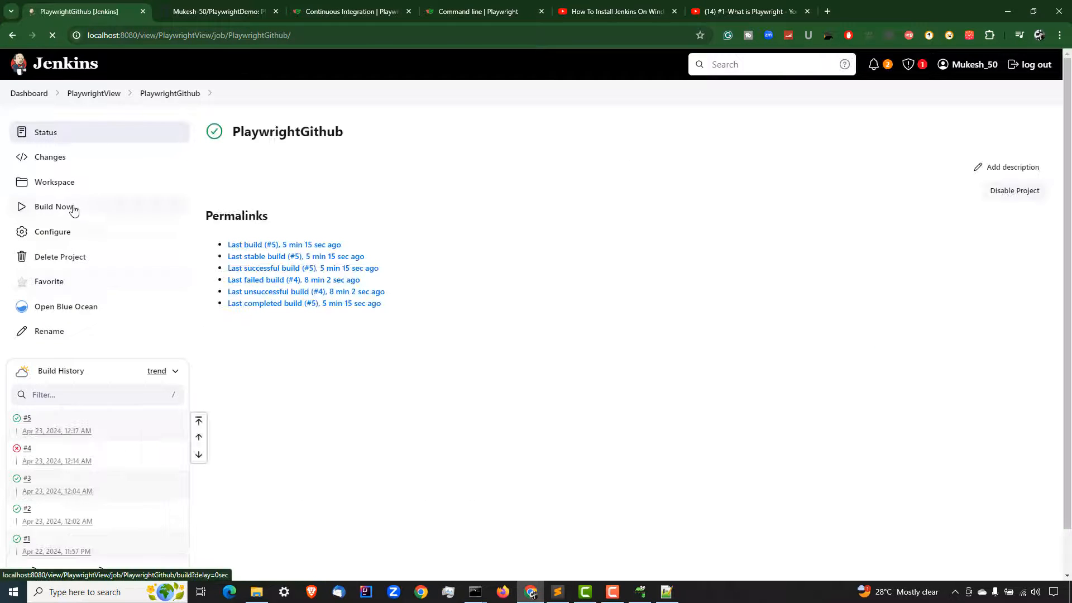
click(63, 208)
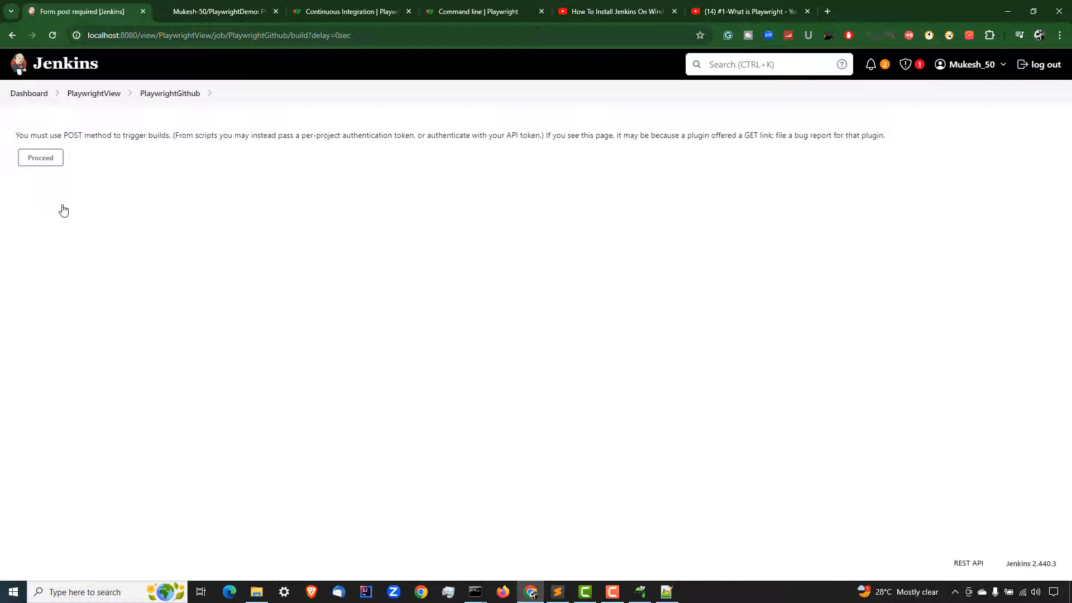
click(35, 162)
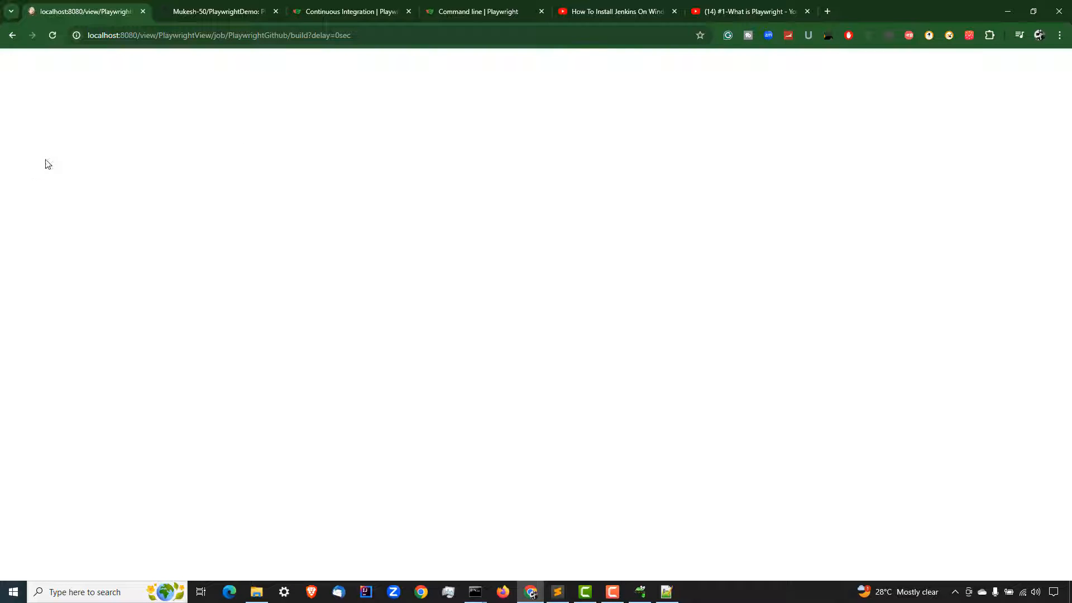
- Return to the PlaywrightGithub job page by removing build?delay=0sec from the address, and open build #6's console output
drag(290, 37, 354, 35)
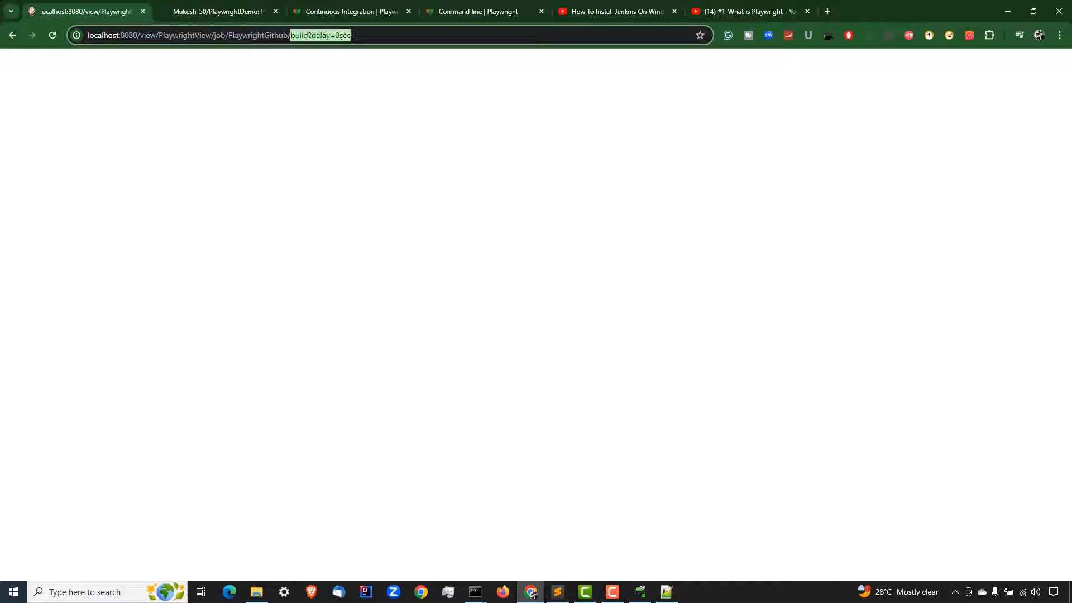
key(BackSpace)
key(Return)
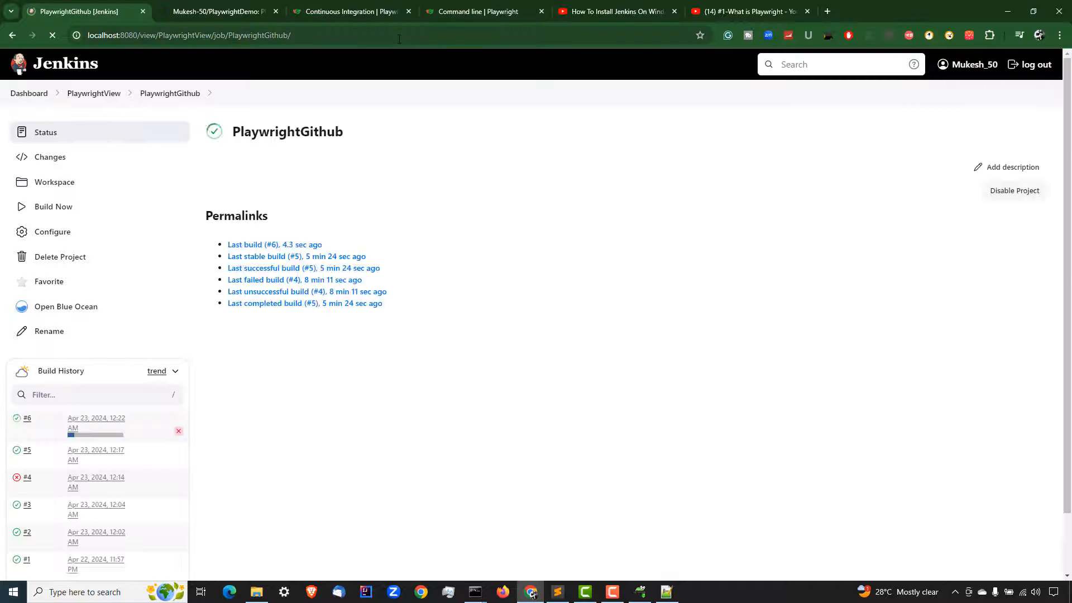
click(17, 422)
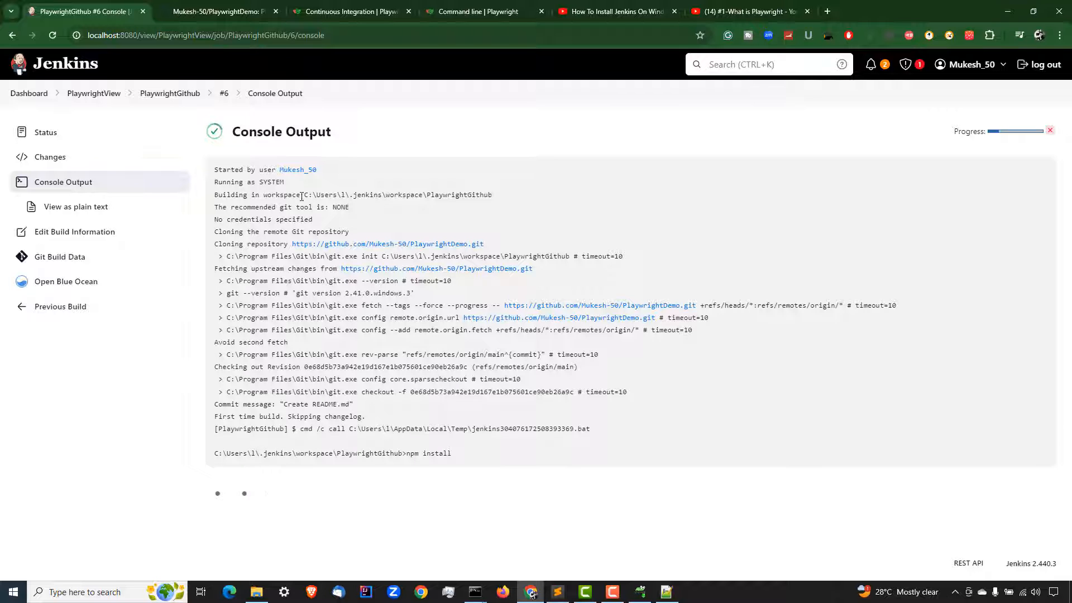
- Examine the npm install and npx playwright test commands in build #6's console output
drag(457, 454, 614, 479)
click(723, 474)
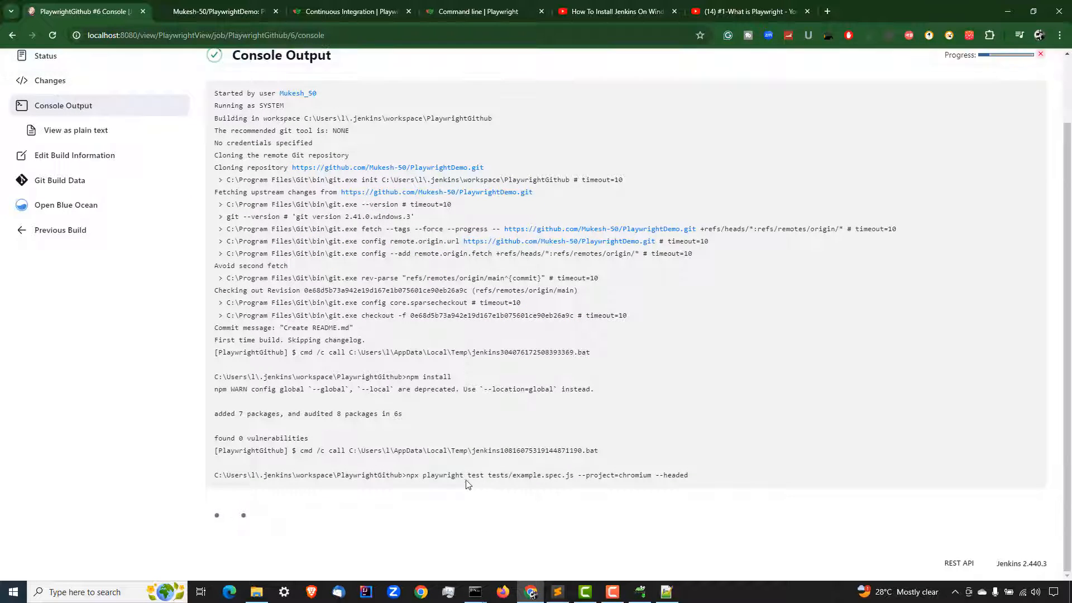
drag(405, 475, 716, 484)
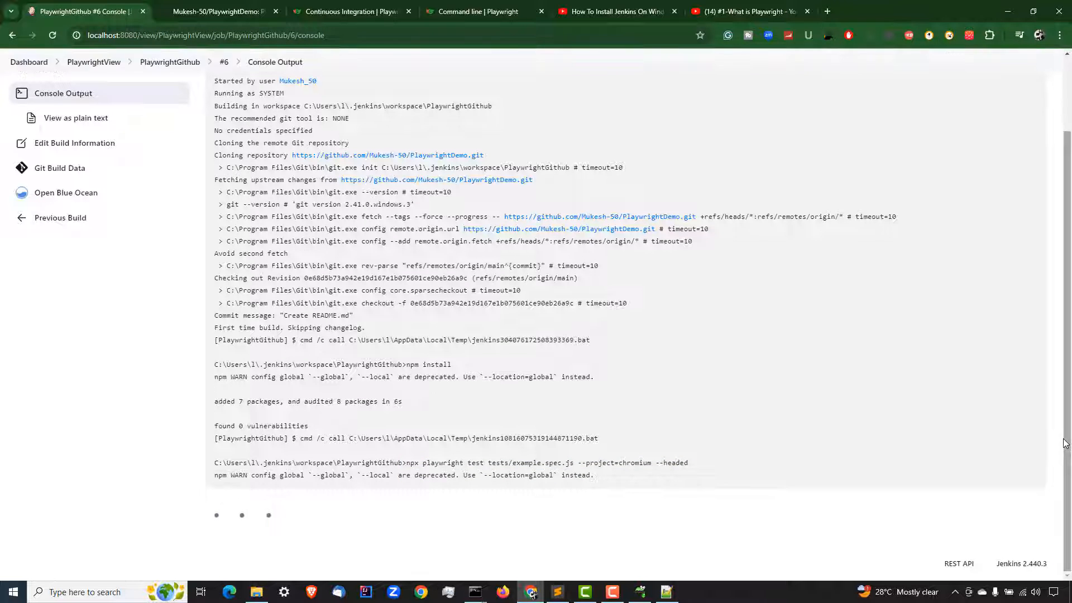
- Inspect the build's workspace path in the console output, and check the browser window launched by the running test
scroll(1066, 444, up, 2)
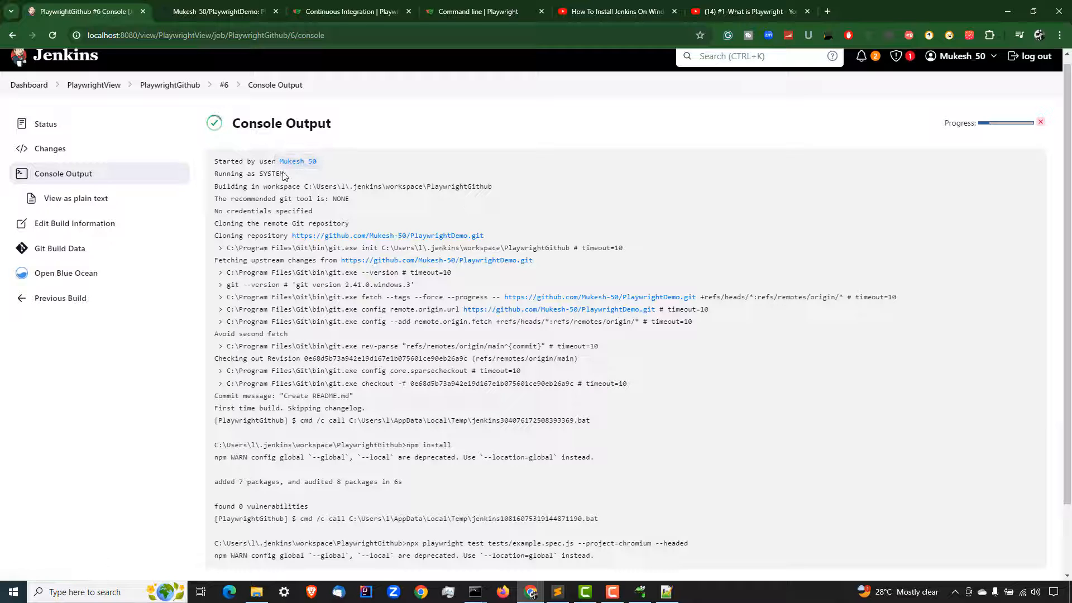
drag(284, 174, 204, 173)
drag(303, 185, 492, 188)
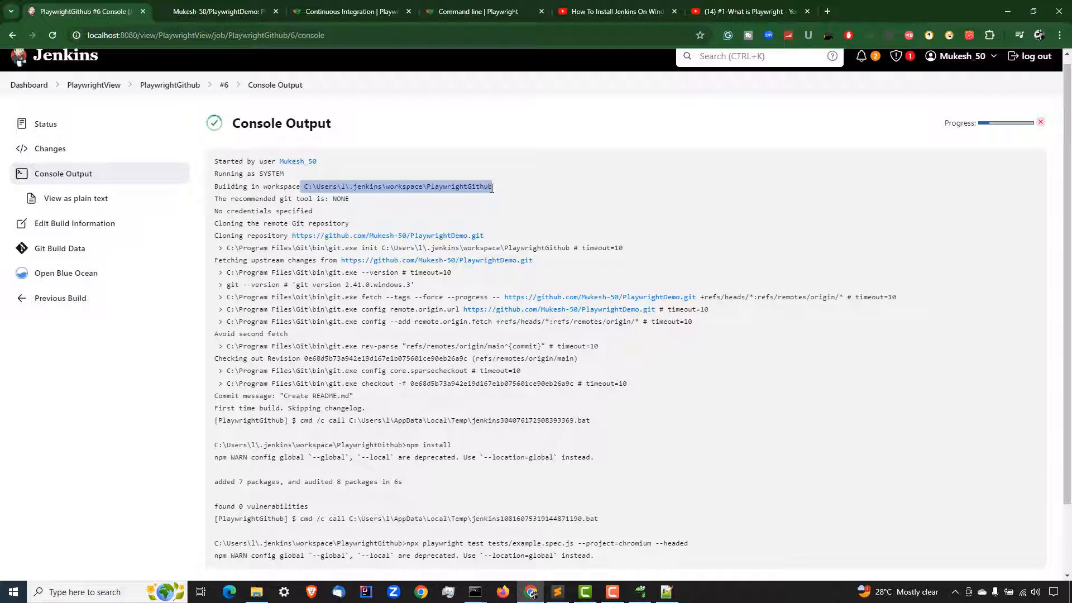
click(347, 183)
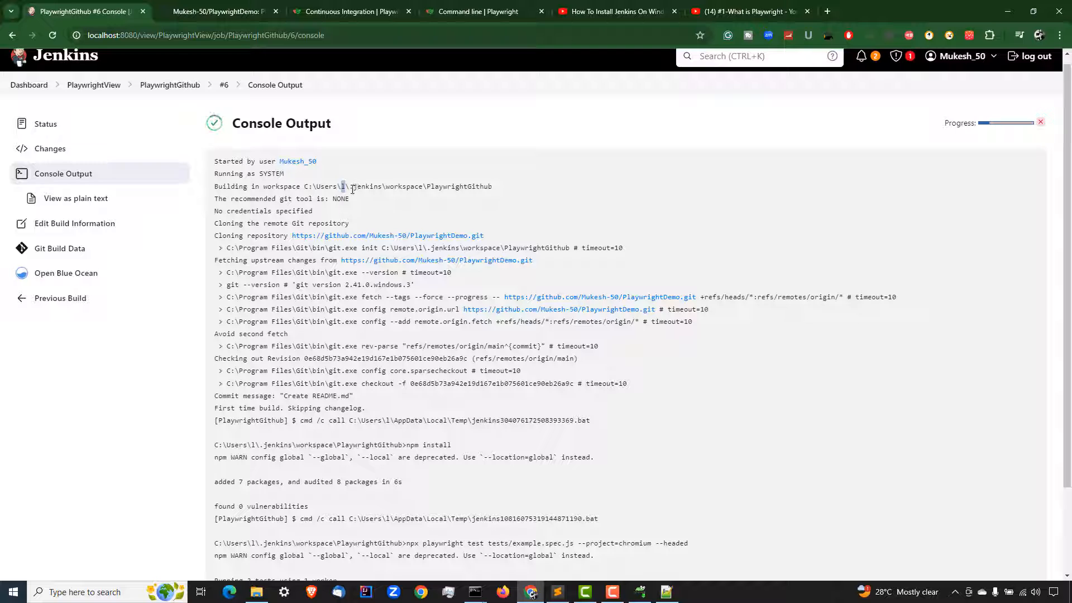
drag(354, 187, 376, 189)
double_click(403, 186)
click(499, 188)
drag(494, 188, 306, 194)
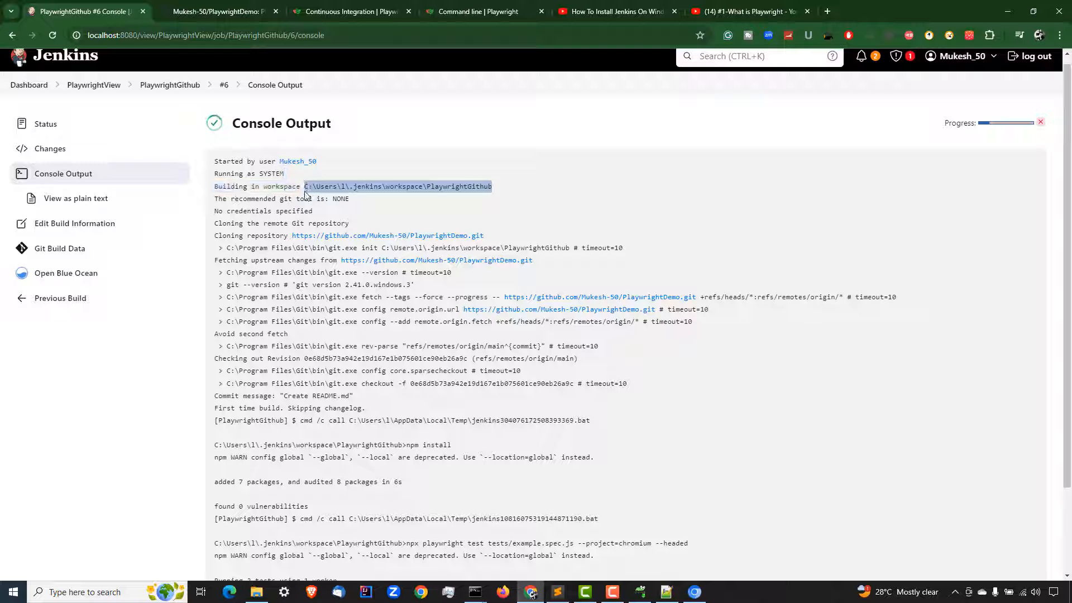
click(695, 592)
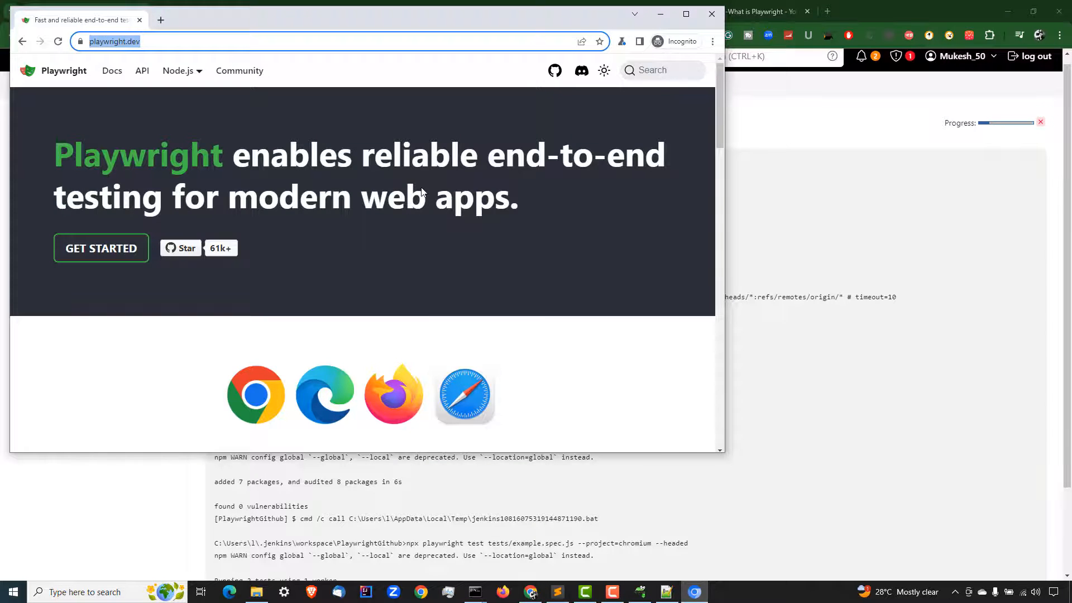
click(531, 592)
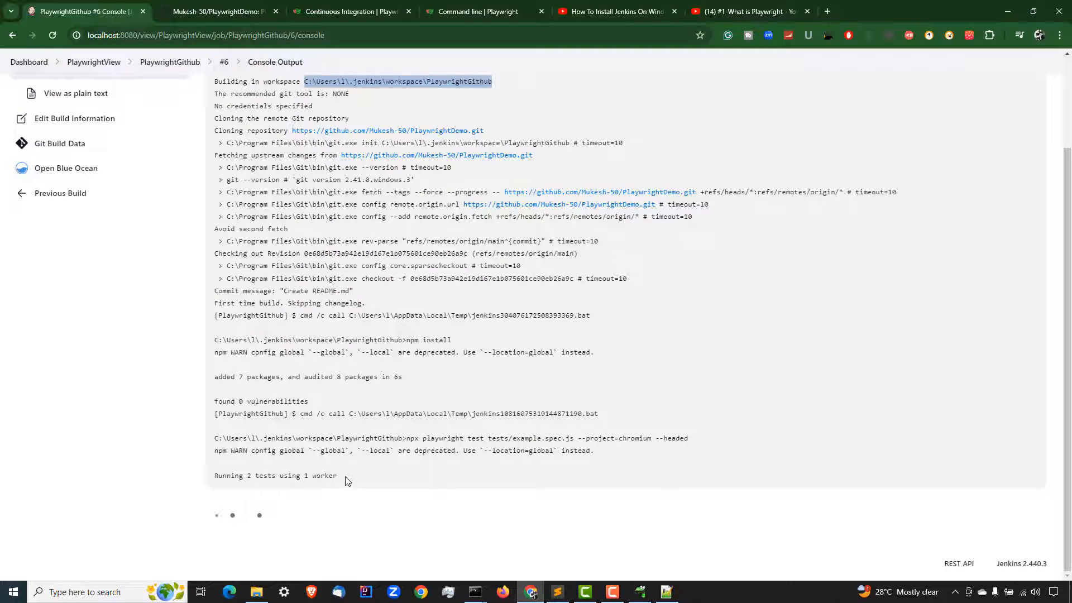
- Switch to Sublime Text and review the Step 3 - Passing Parameters section of the notes
click(557, 592)
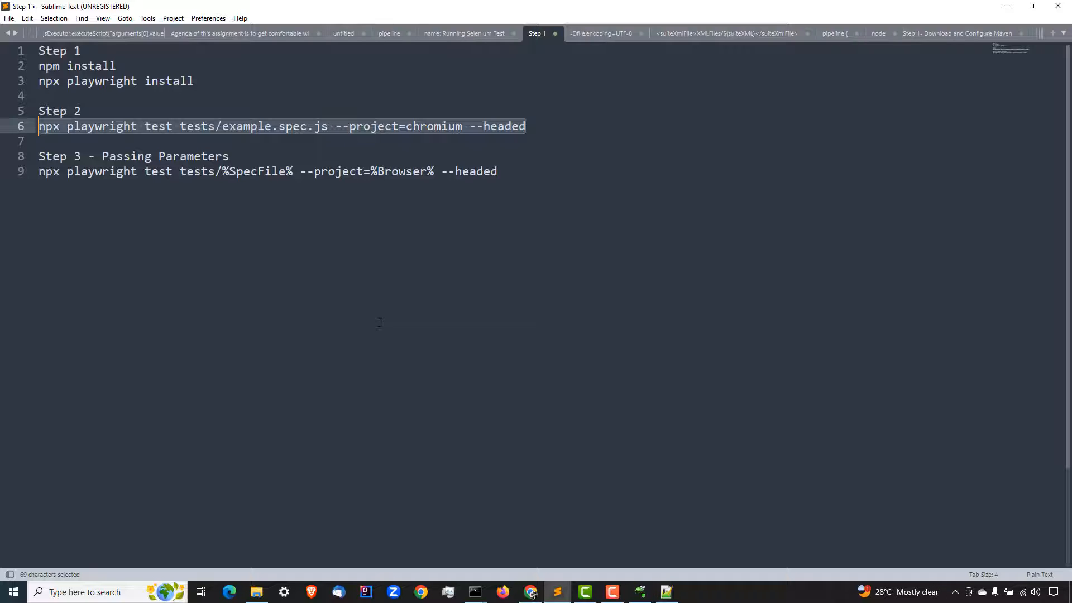
drag(497, 171, 23, 156)
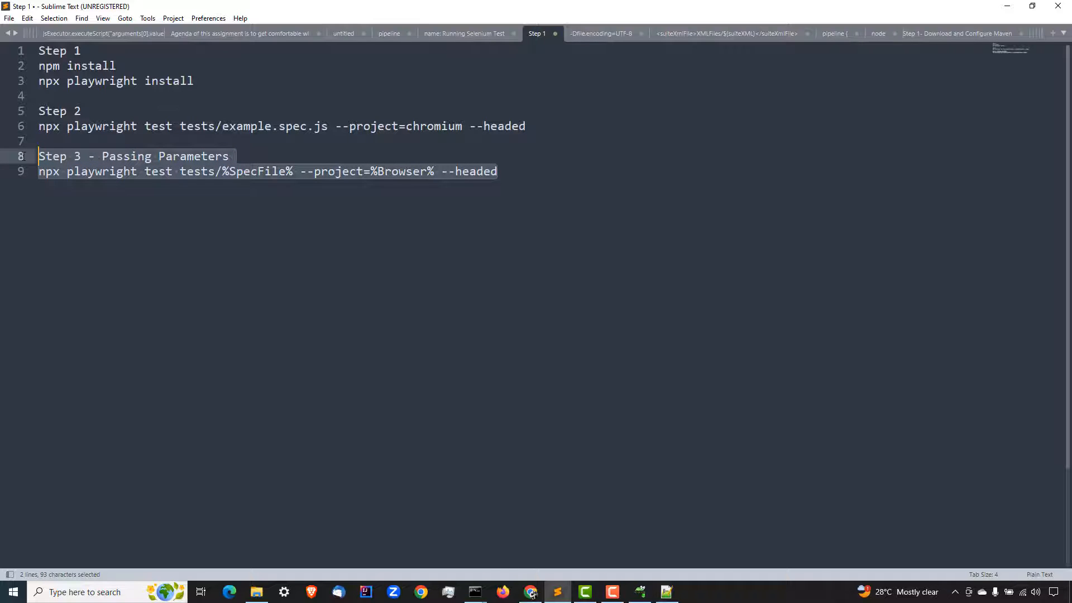
click(154, 245)
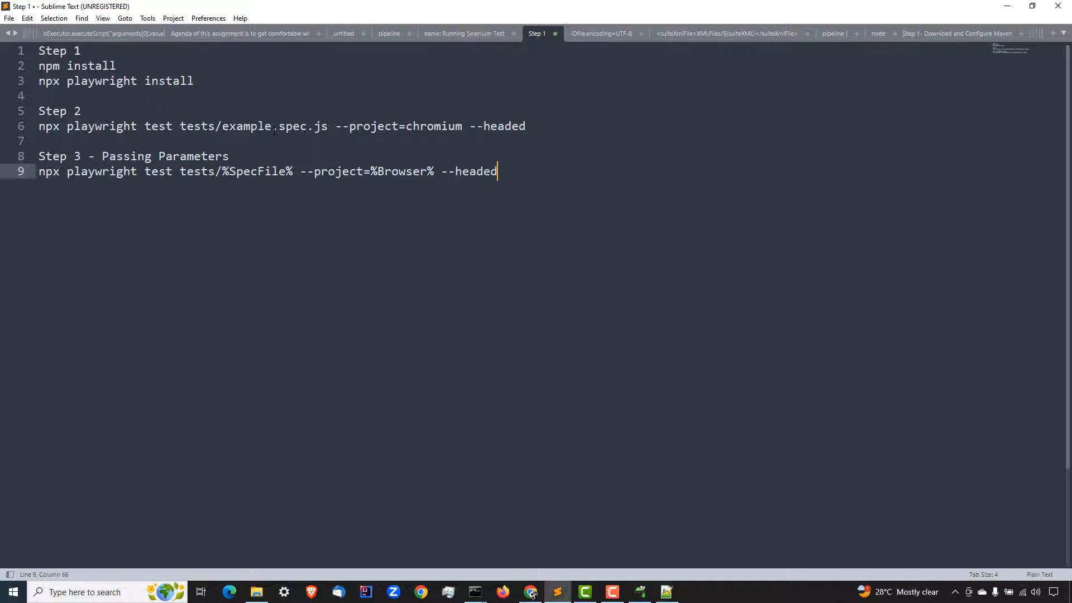
- Look through the spec files in PlaywrightDemo's tests folder in File Explorer, and return to the Sublime Text notes
click(256, 592)
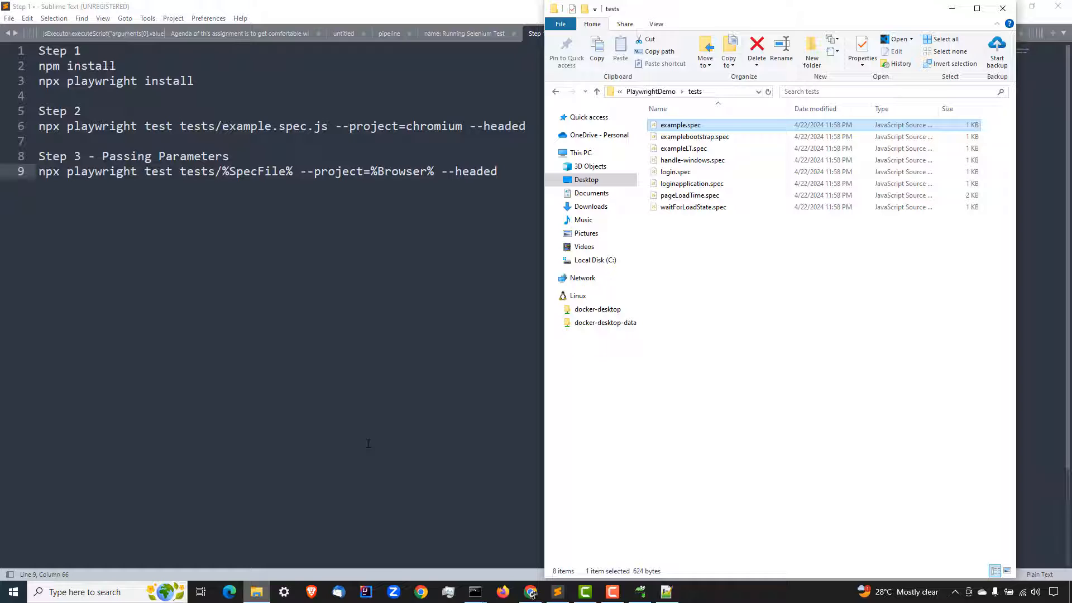
click(691, 148)
click(686, 161)
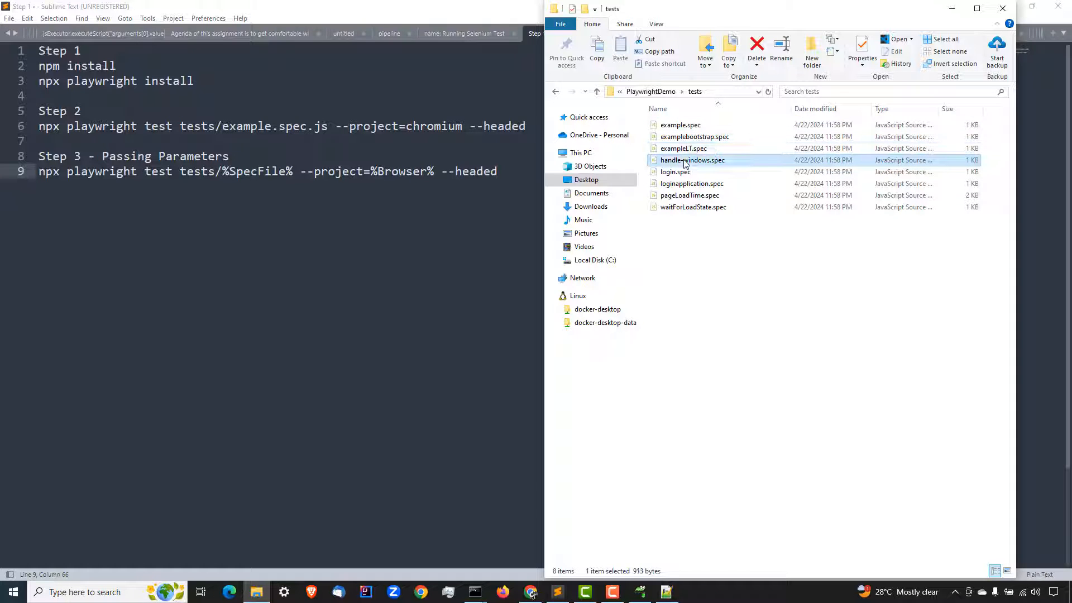
click(677, 172)
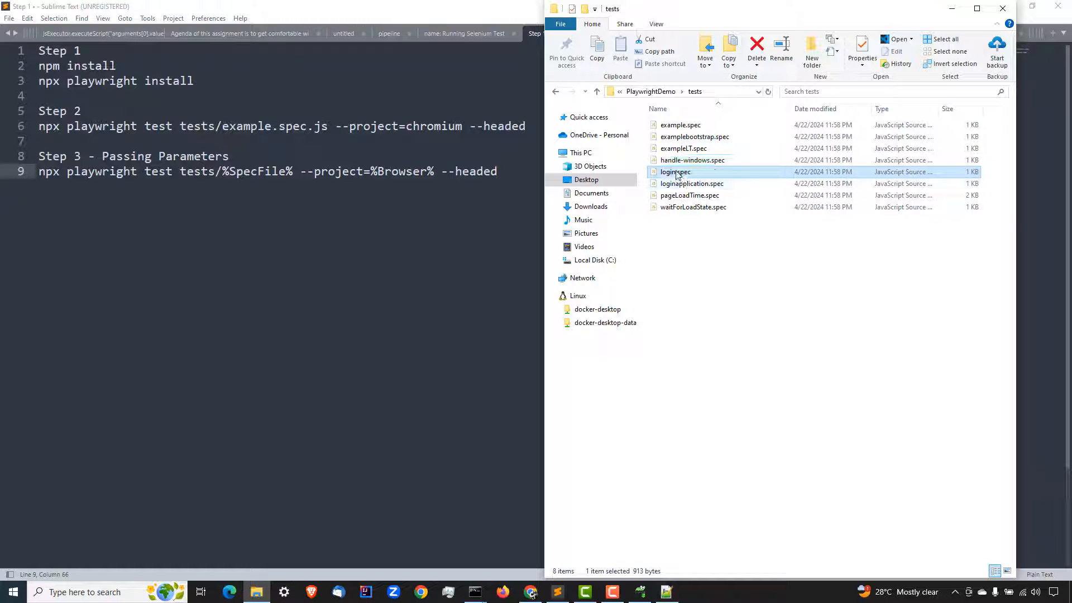
click(697, 186)
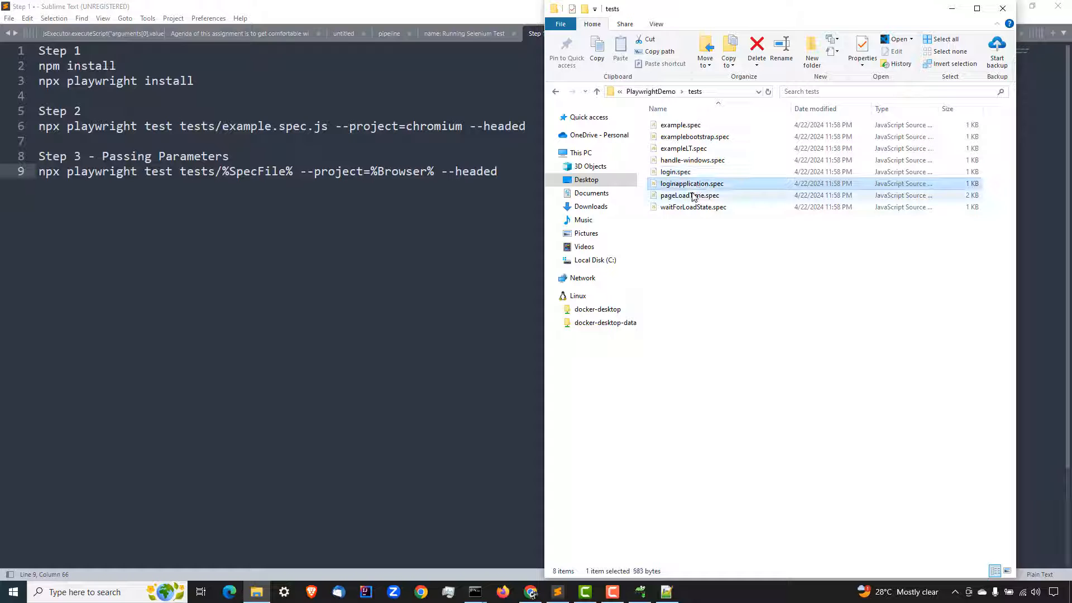
click(695, 197)
click(692, 209)
click(249, 258)
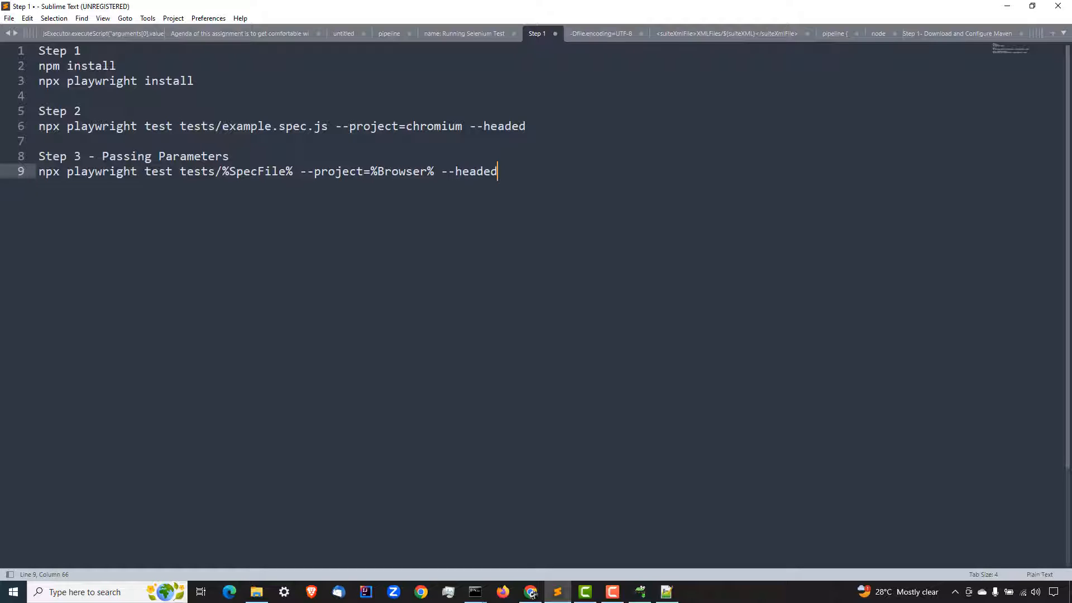
- Examine the parameterized npx playwright test command in Step 3, focusing on its SpecFile variable
drag(497, 172, 34, 172)
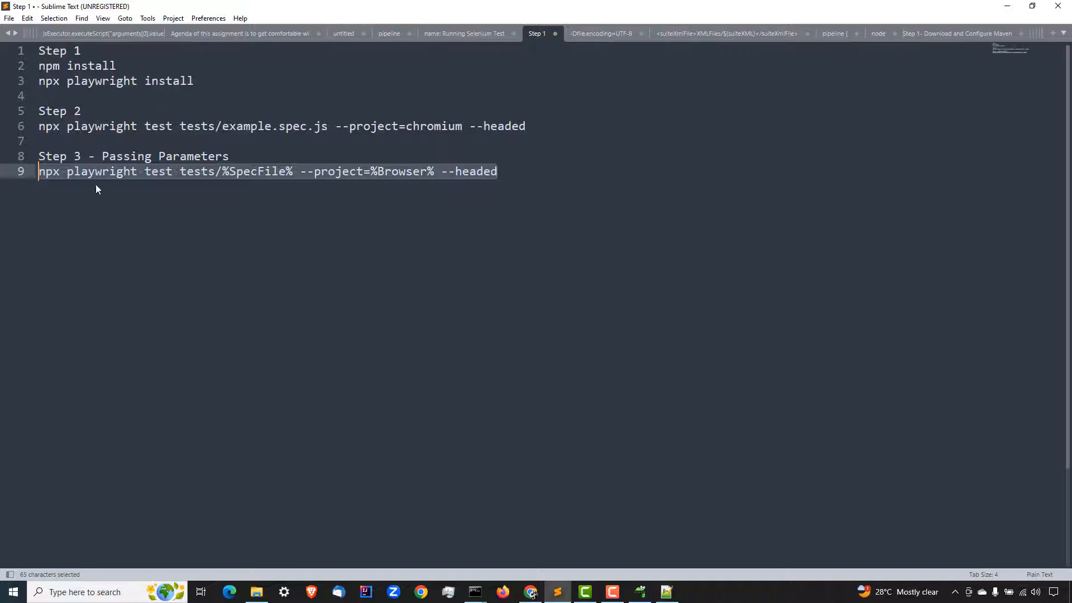
click(264, 172)
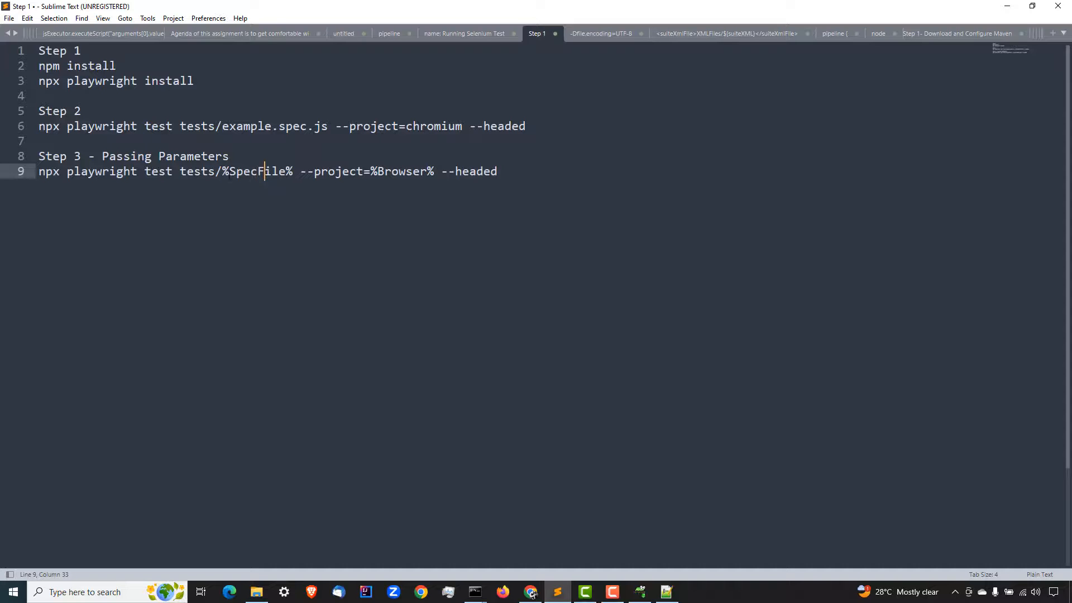
drag(229, 173, 292, 174)
- Switch back to Jenkins, open the PlaywrightGithub job's configuration, and enable "This project is parameterized"
click(532, 593)
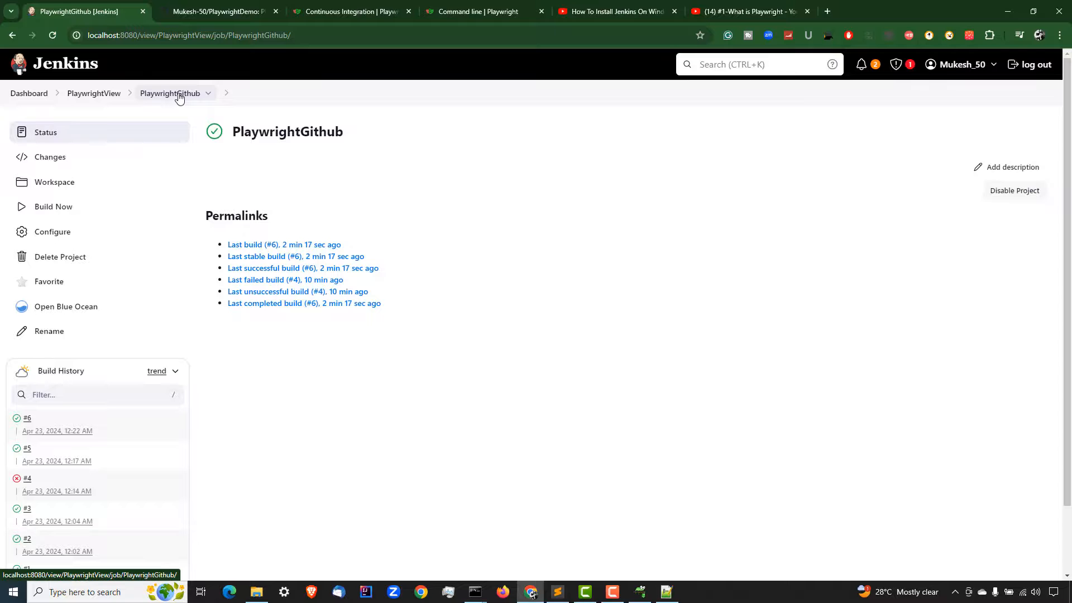
click(53, 232)
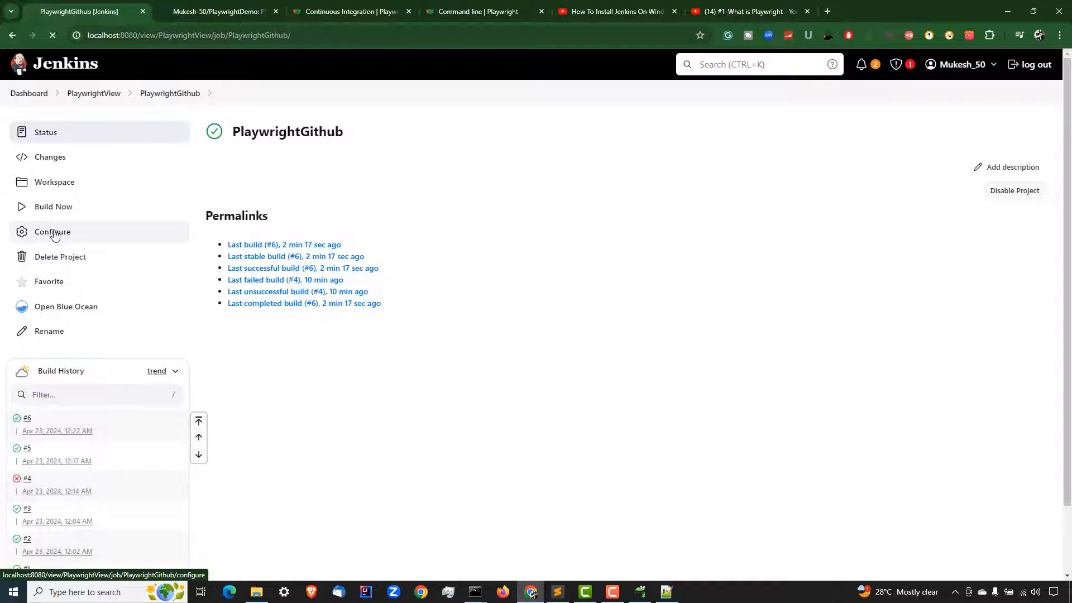
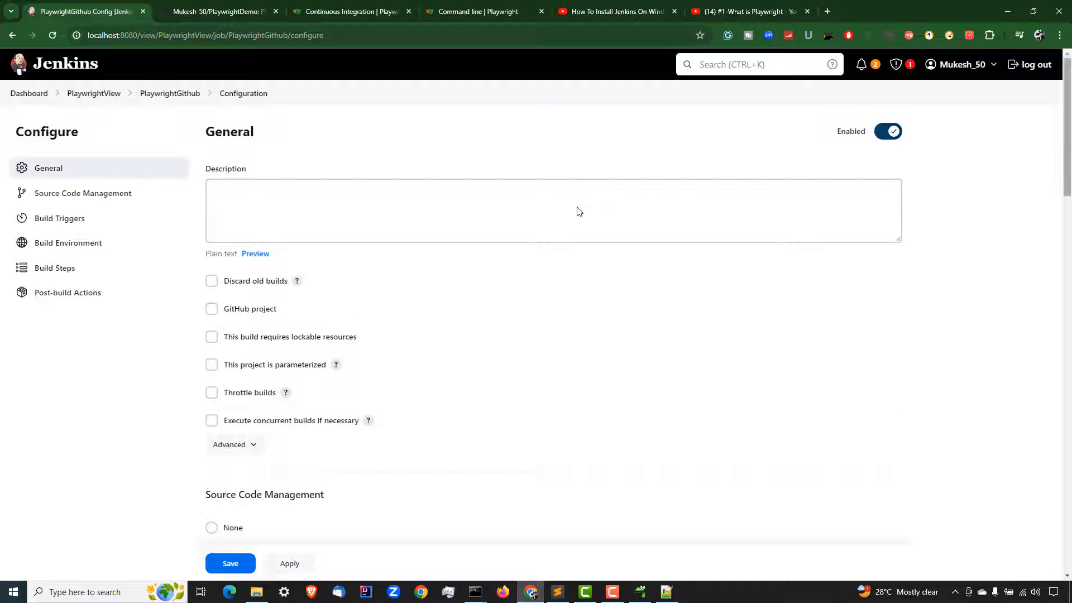
mouse_move(1067, 138)
mouse_down()
mouse_move(1062, 391)
mouse_move(1058, 132)
mouse_up()
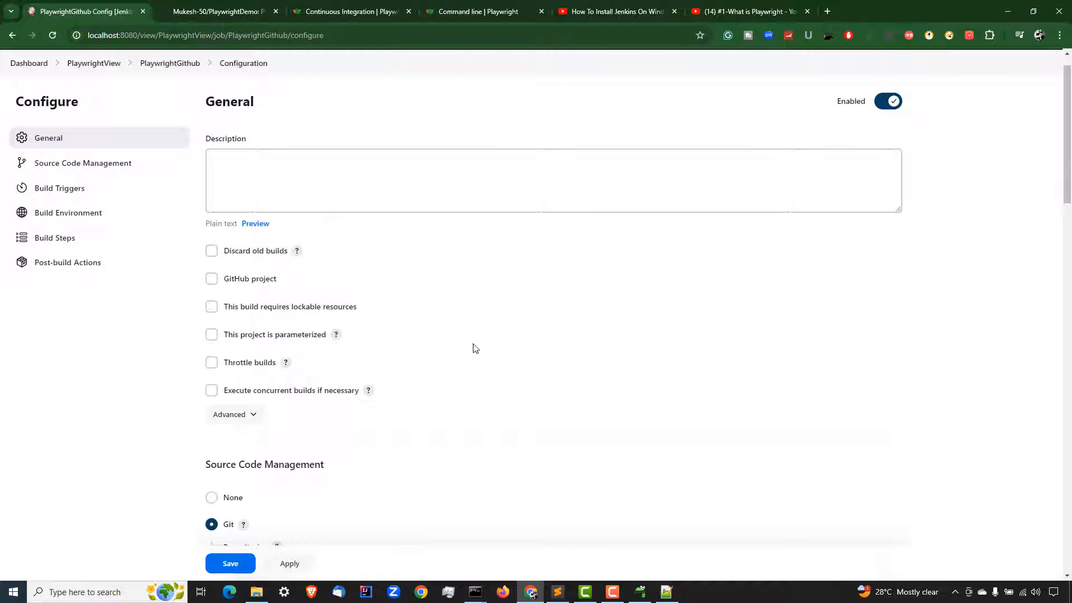
click(239, 337)
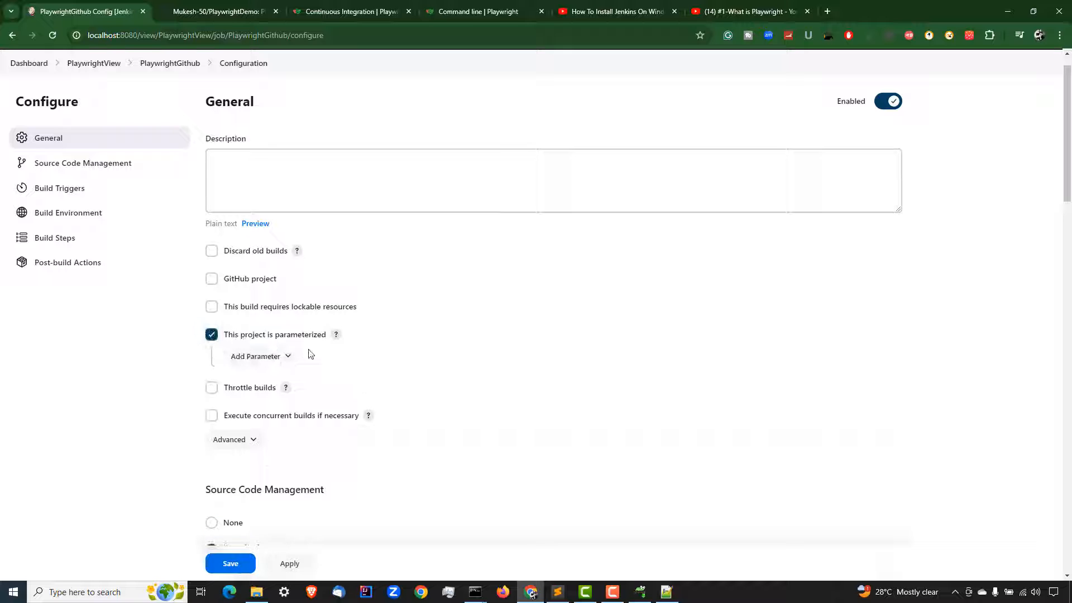
- Add a Choice Parameter named SpecFile to the job
click(256, 357)
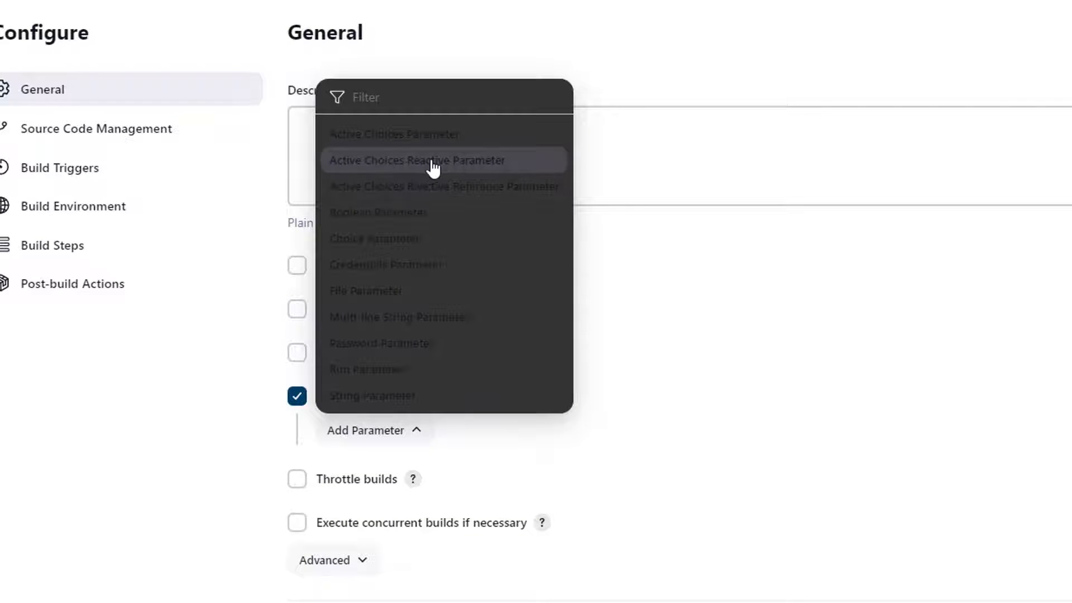
click(396, 246)
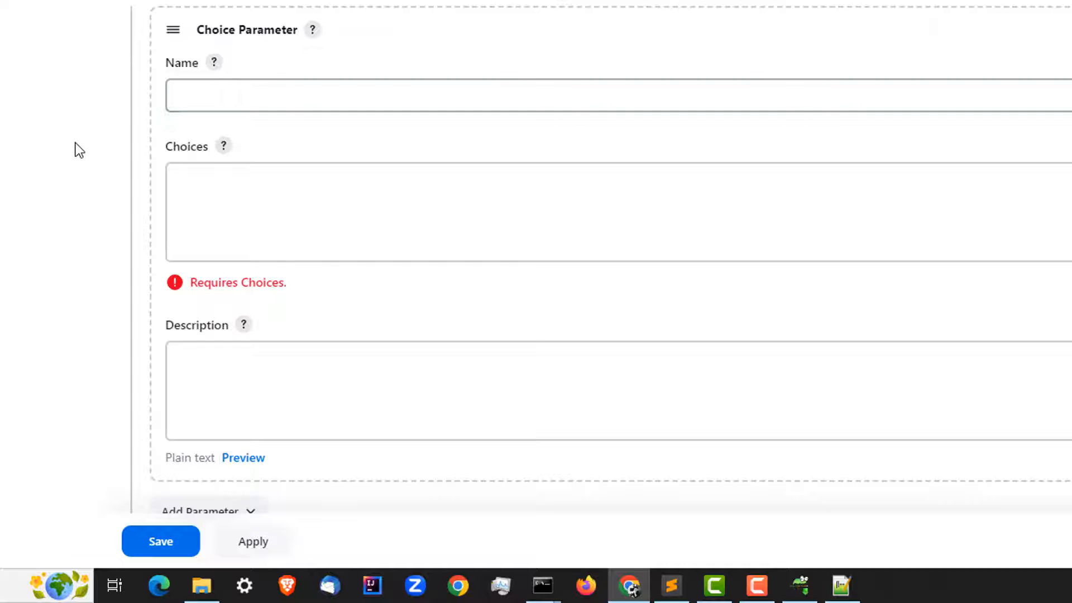
click(208, 100)
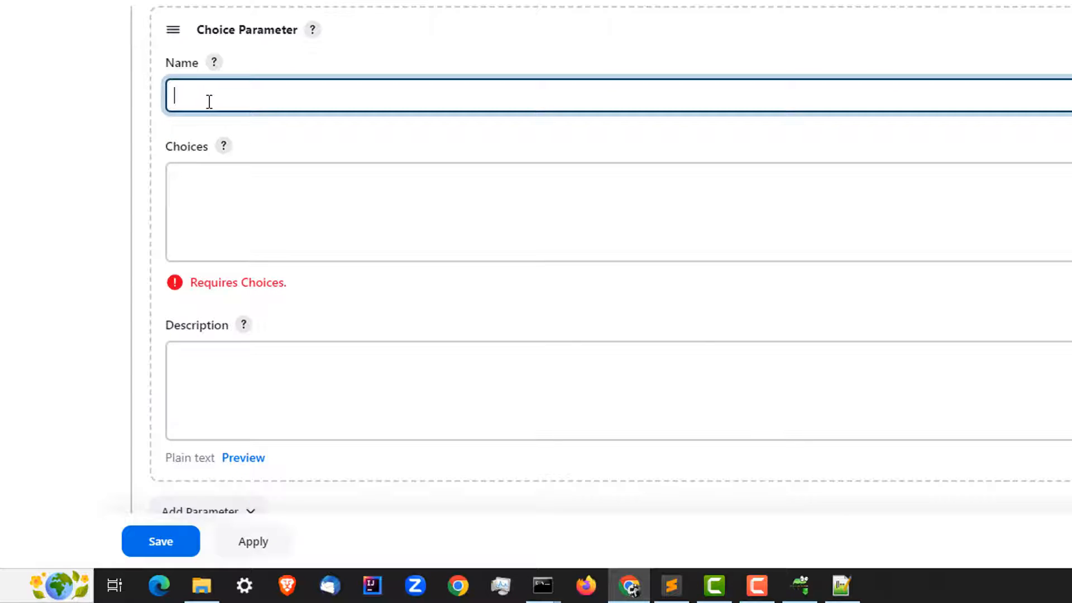
text(Spec)
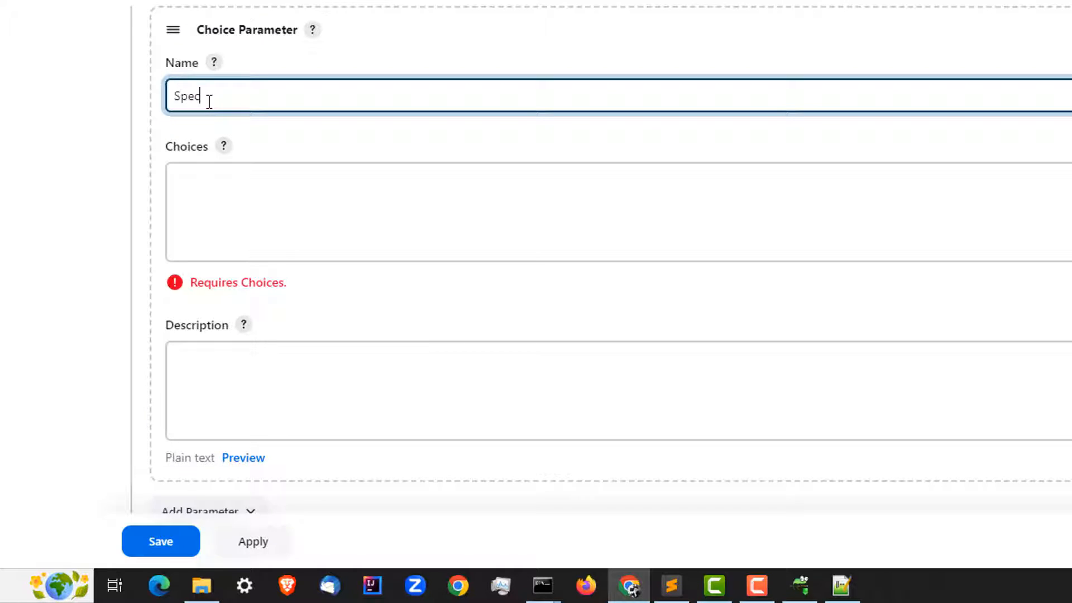
text(File)
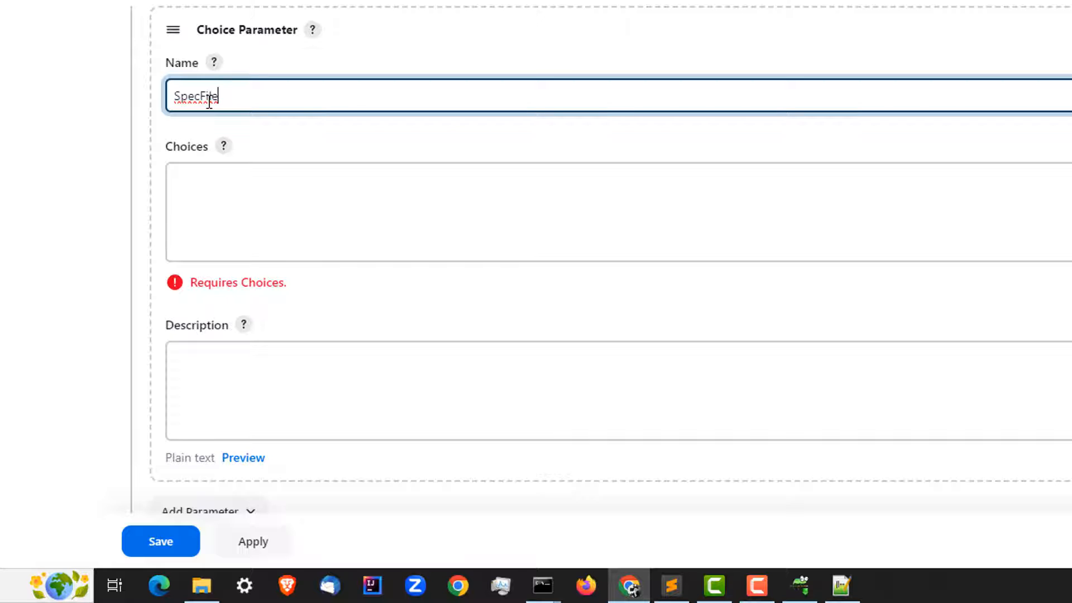
drag(296, 94, 133, 112)
- Copy the file name example.spec from the tests folder in File Explorer and paste it into the SpecFile parameter's choices
click(274, 195)
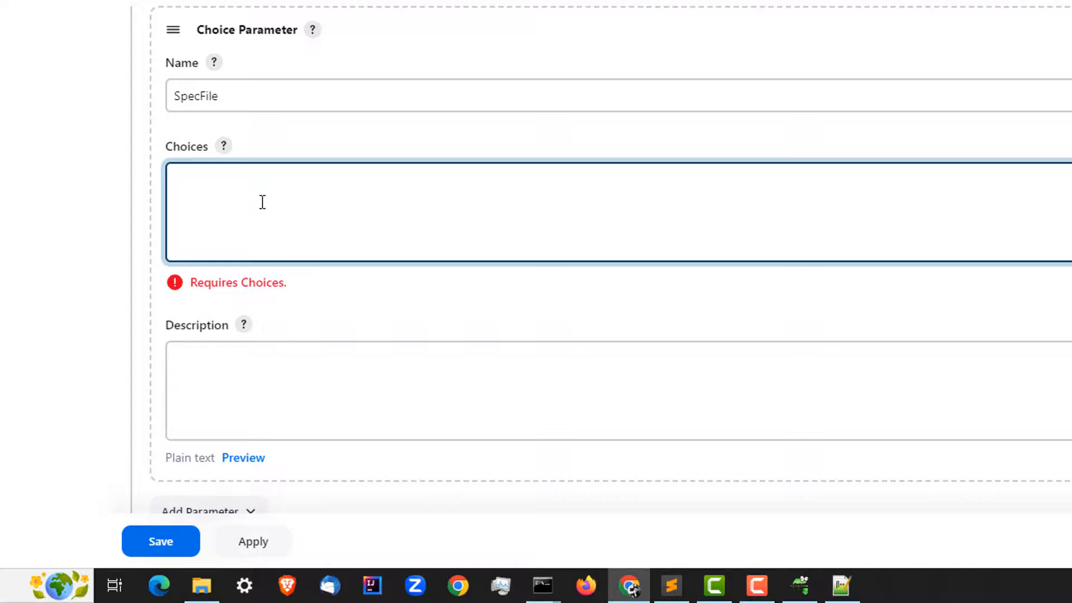
click(202, 586)
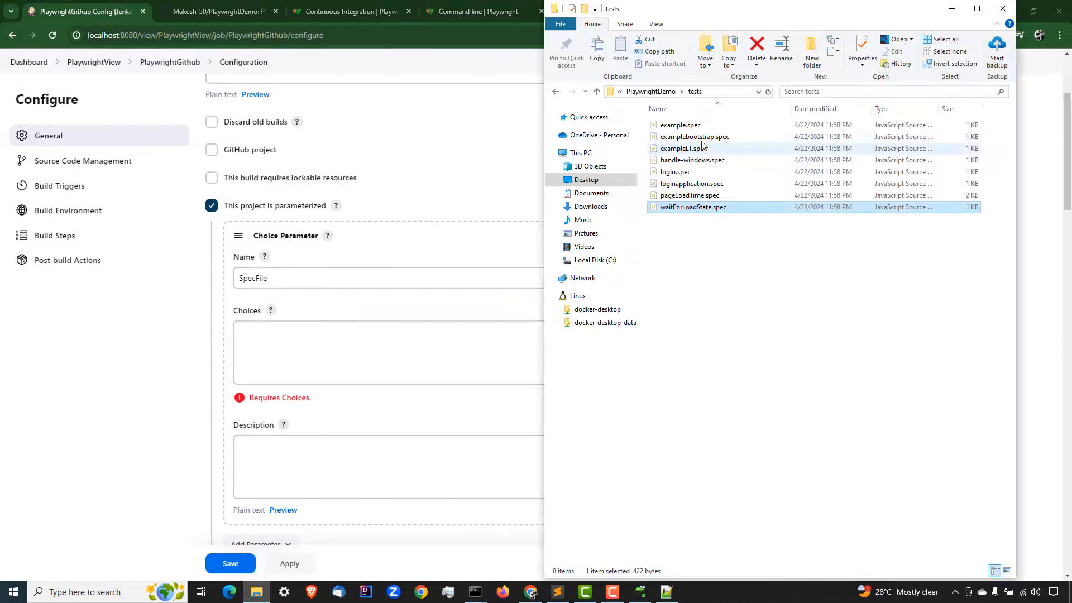
click(692, 127)
click(786, 55)
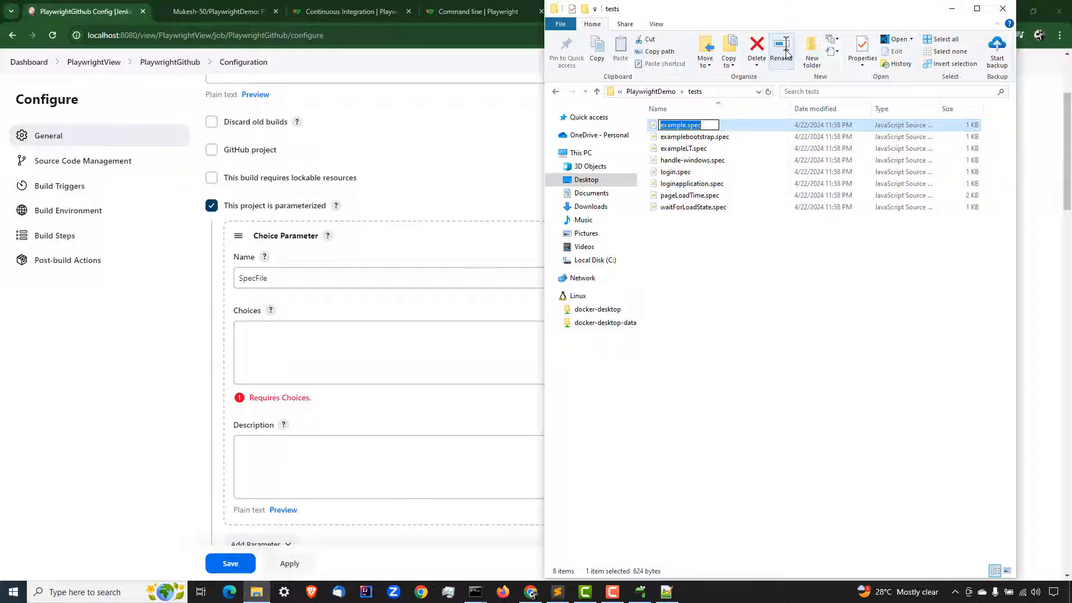
key(ctrl+c)
click(307, 335)
key(ctrl+v)
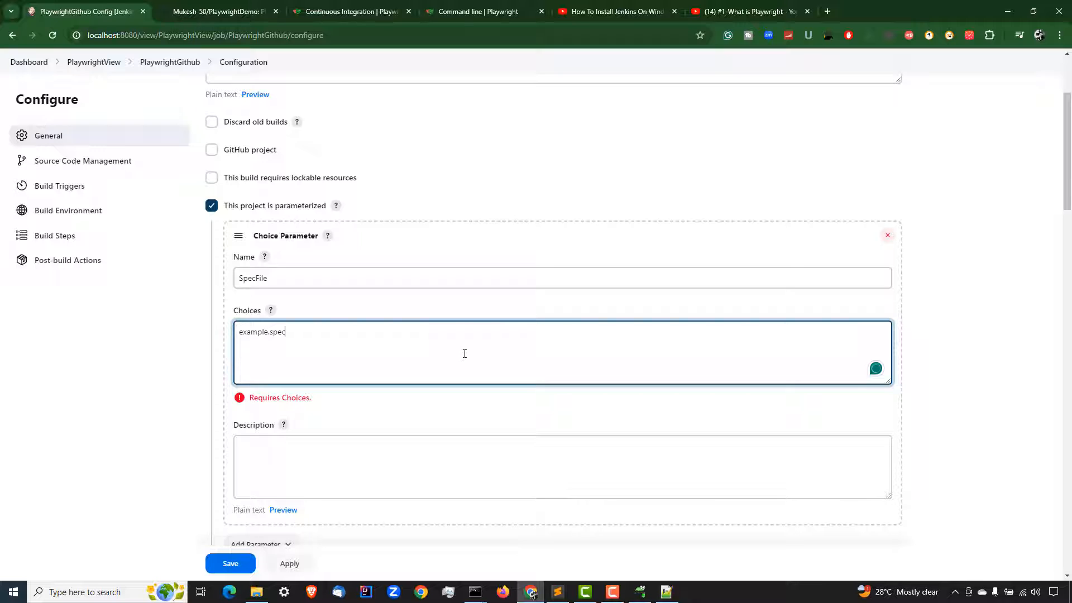
- Complete the first SpecFile choice as example.spec.js and add loginapplication.spec.js, copied from the tests folder in File Explorer, as the second choice
text(.js)
click(257, 592)
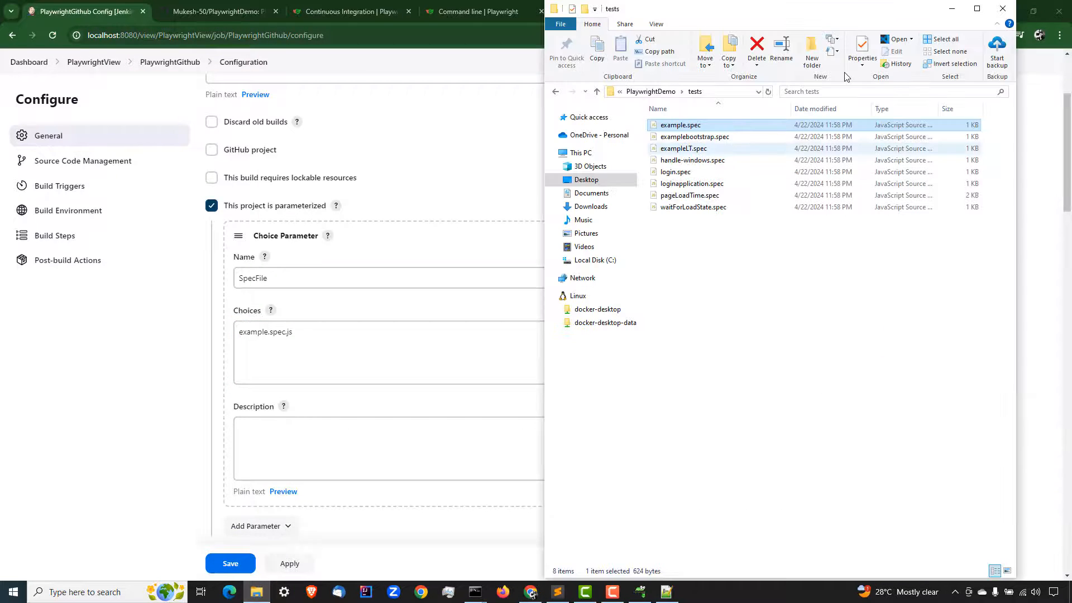
click(699, 185)
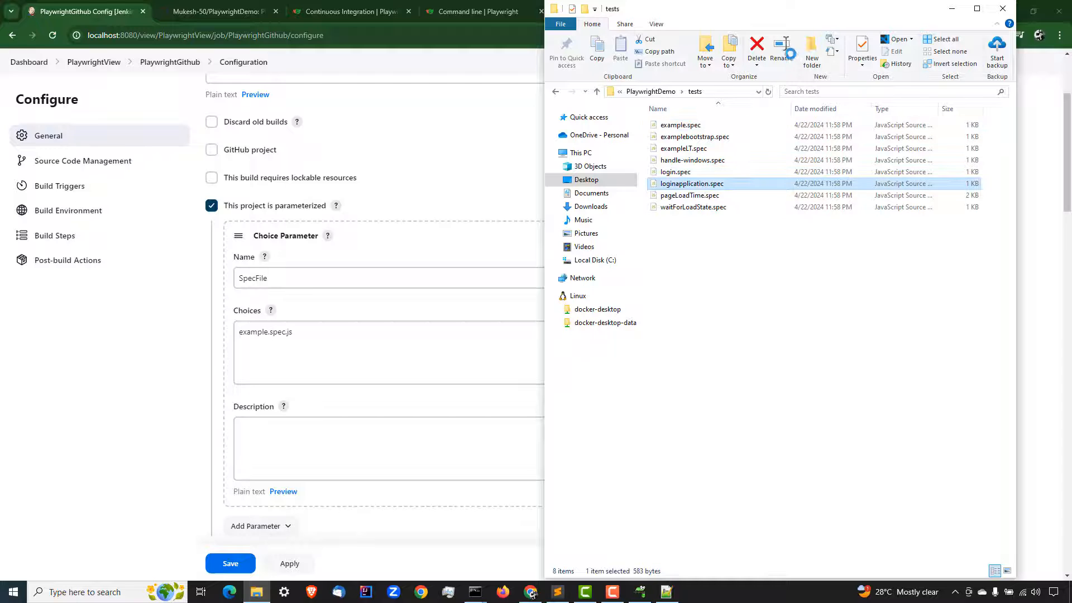
click(782, 53)
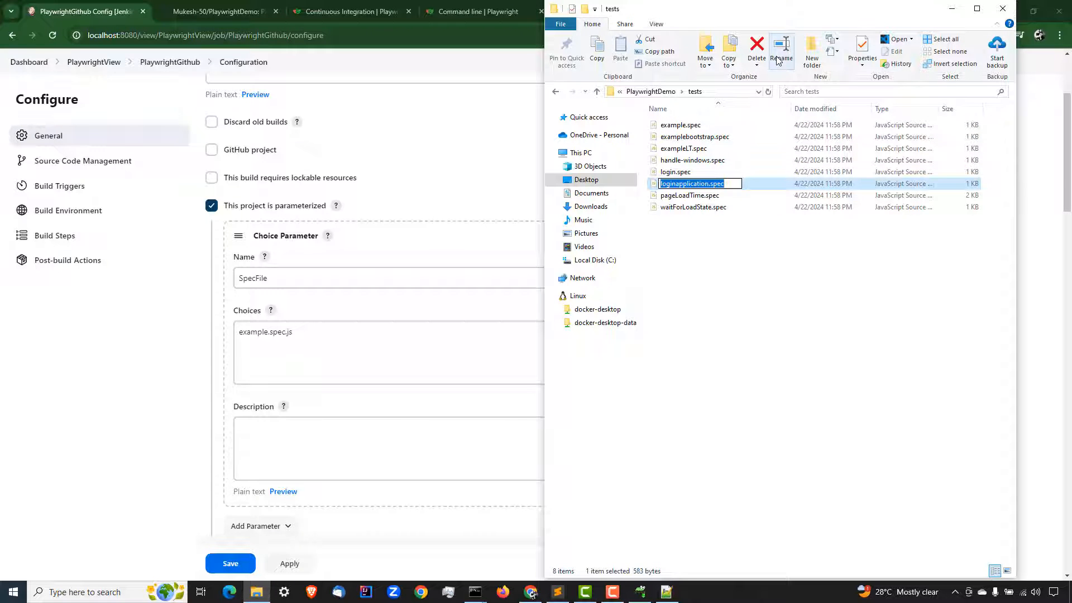
click(295, 335)
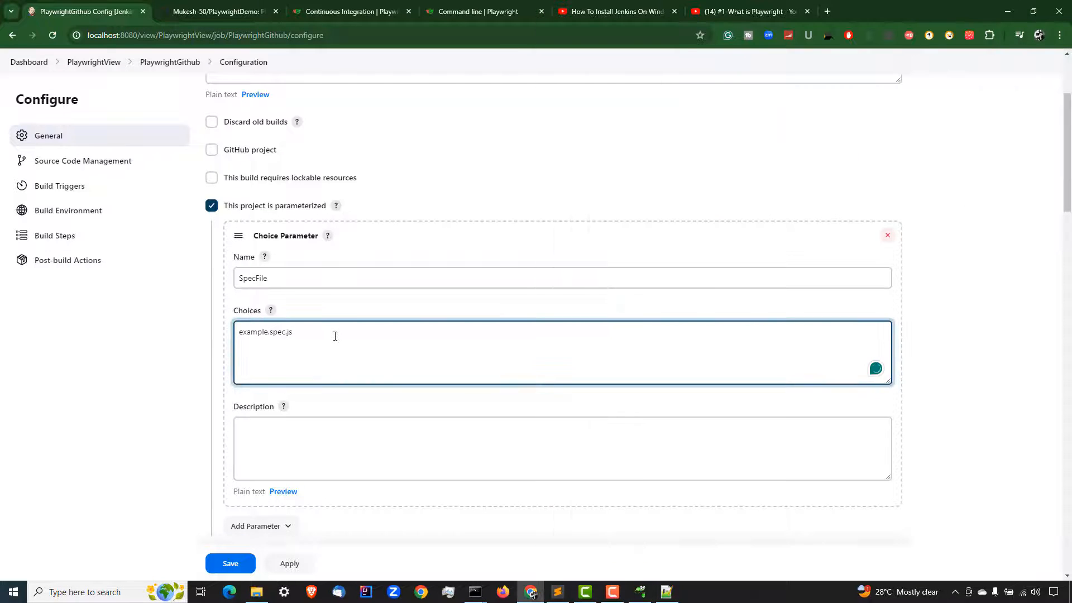
key(Return)
key(ctrl+v)
text(.)
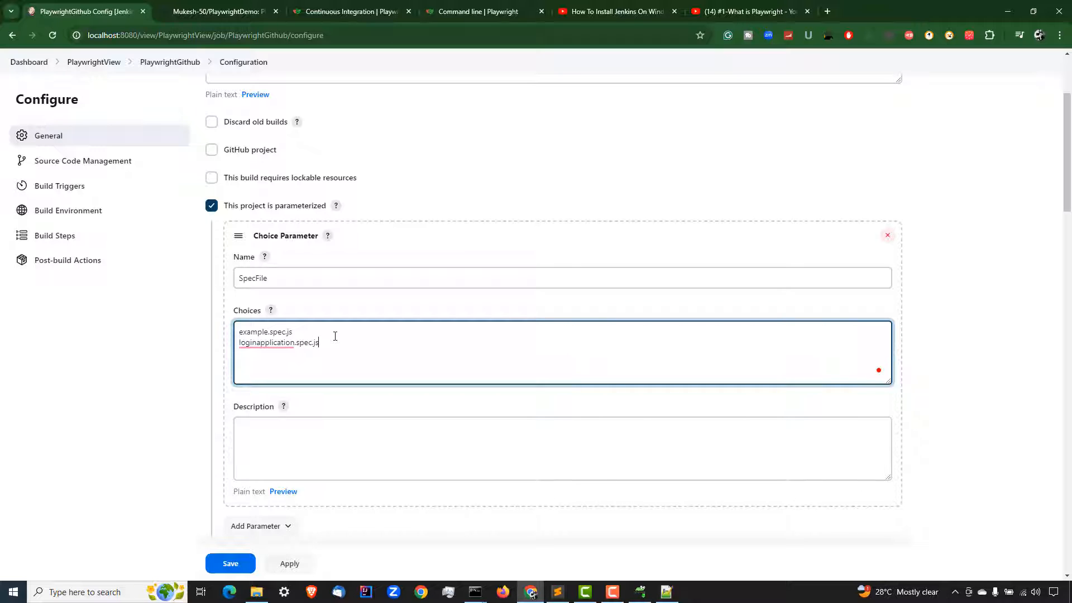
text(js)
- Describe the SpecFile parameter as "Please provide which spec file you want to run"
click(269, 445)
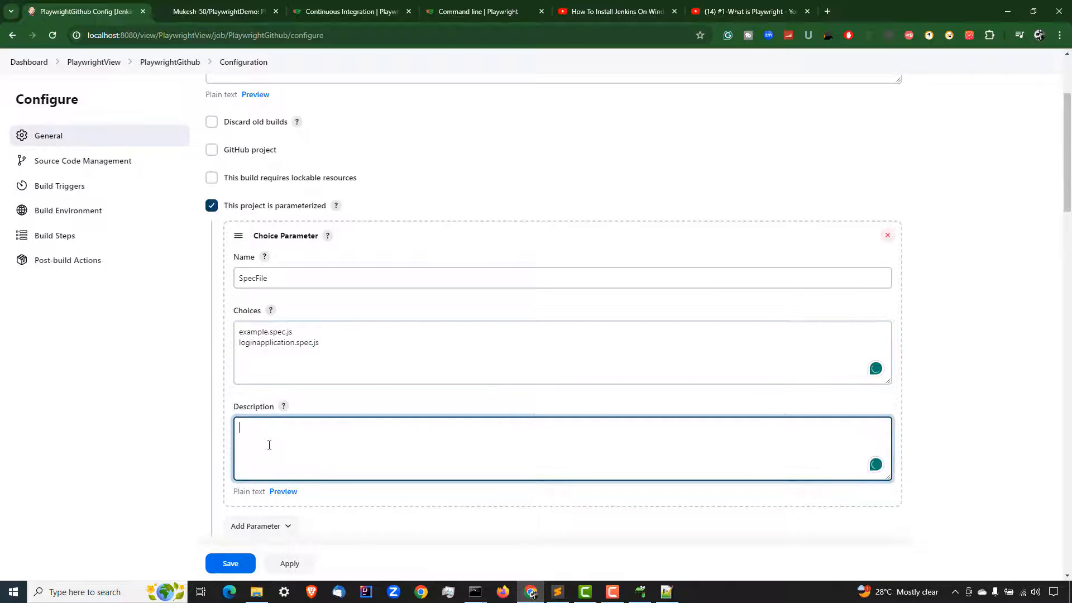
text(Please provide which sp)
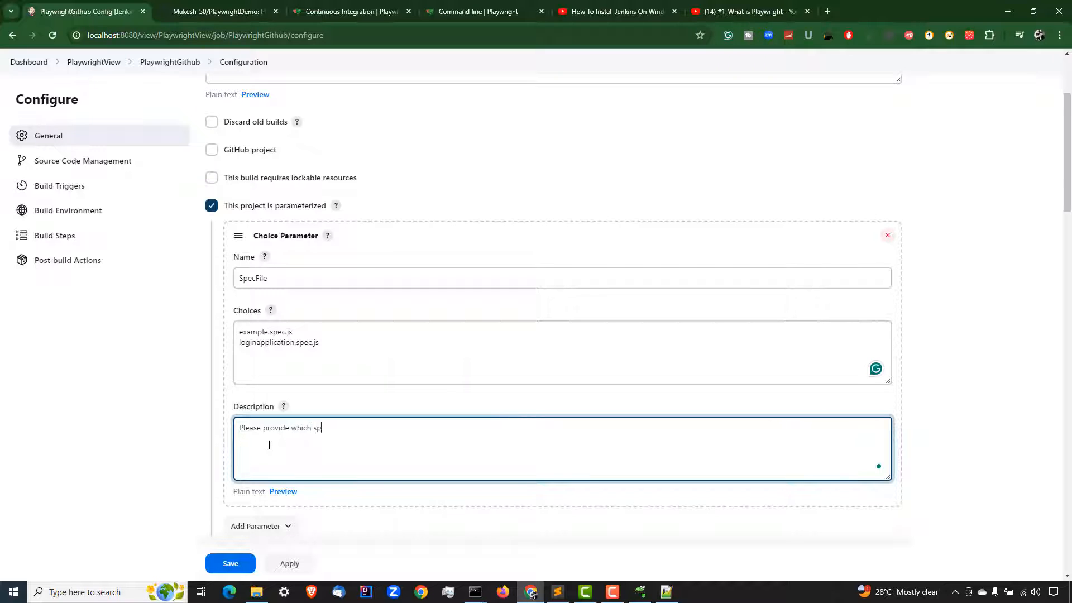
text(ec file you want to run)
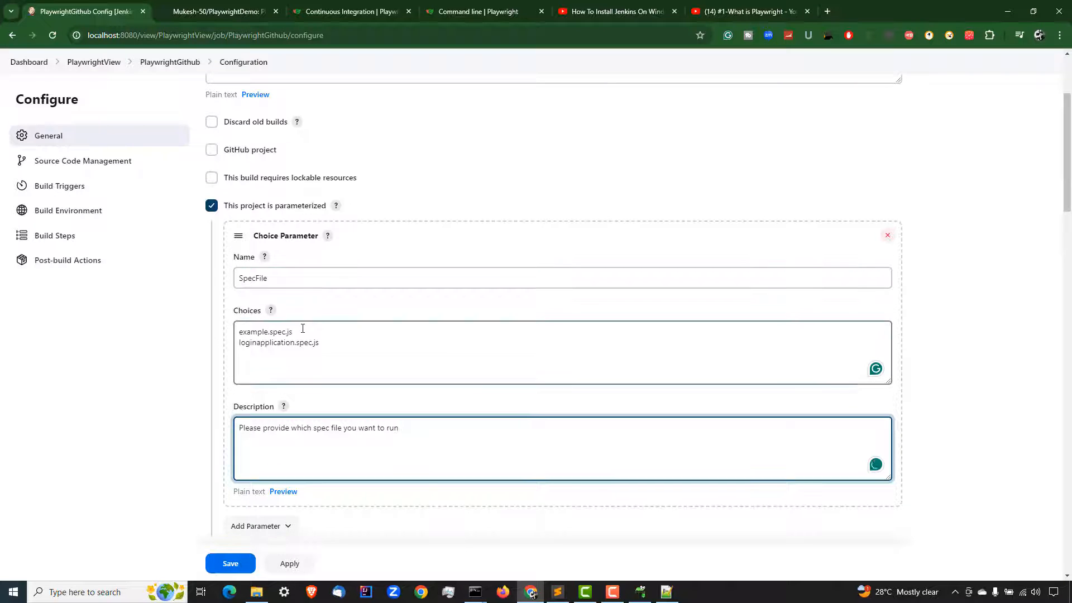
- In the second Windows batch command, replace the file name example.spec.js with the variable %SpecFile%
drag(296, 332, 231, 331)
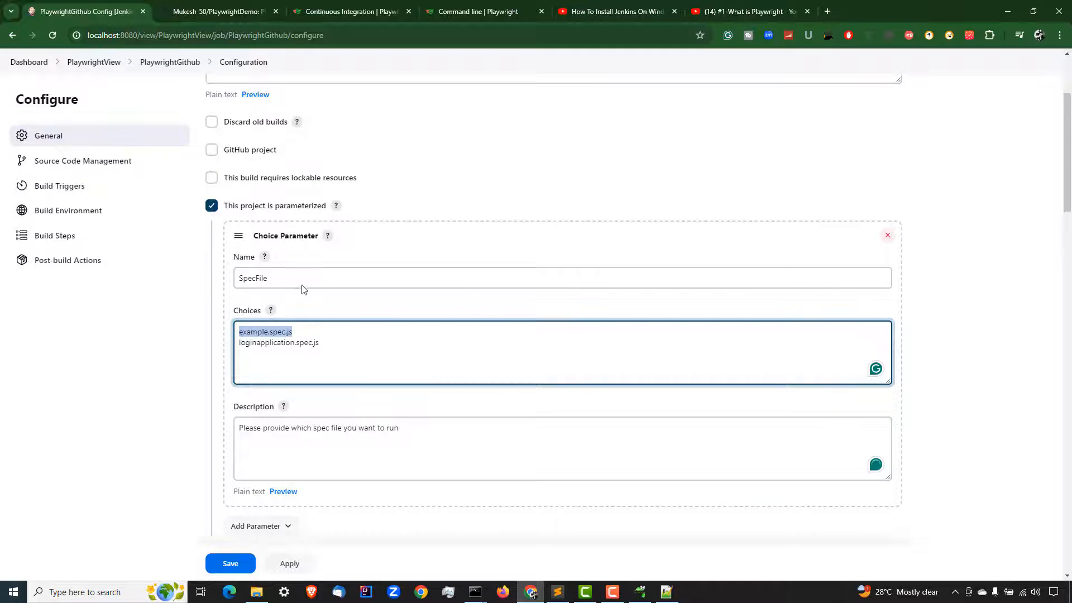
drag(302, 285, 217, 279)
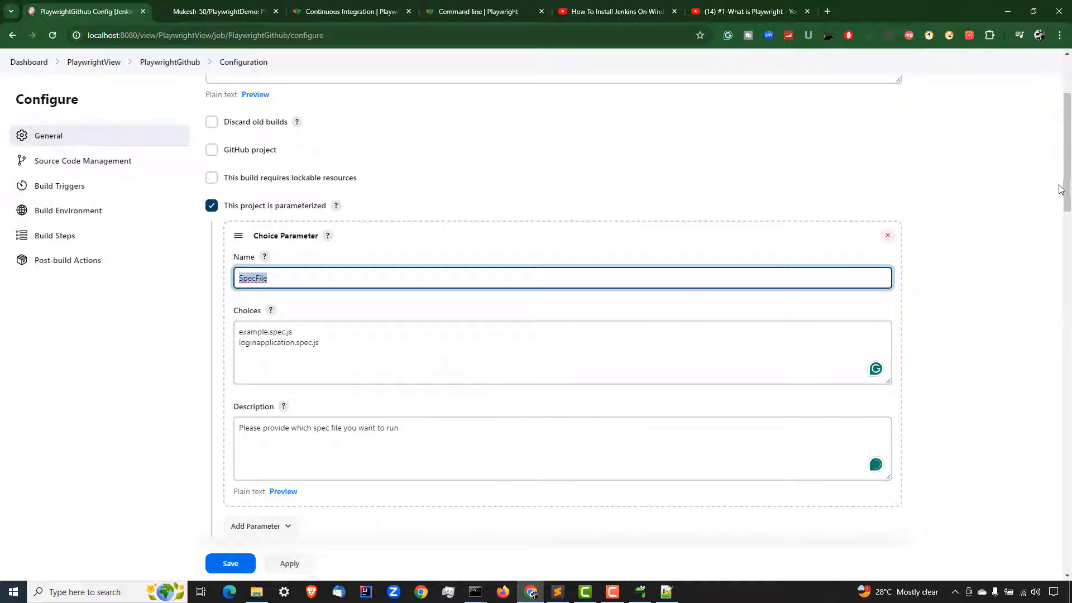
drag(1063, 187, 1027, 511)
drag(334, 483, 394, 485)
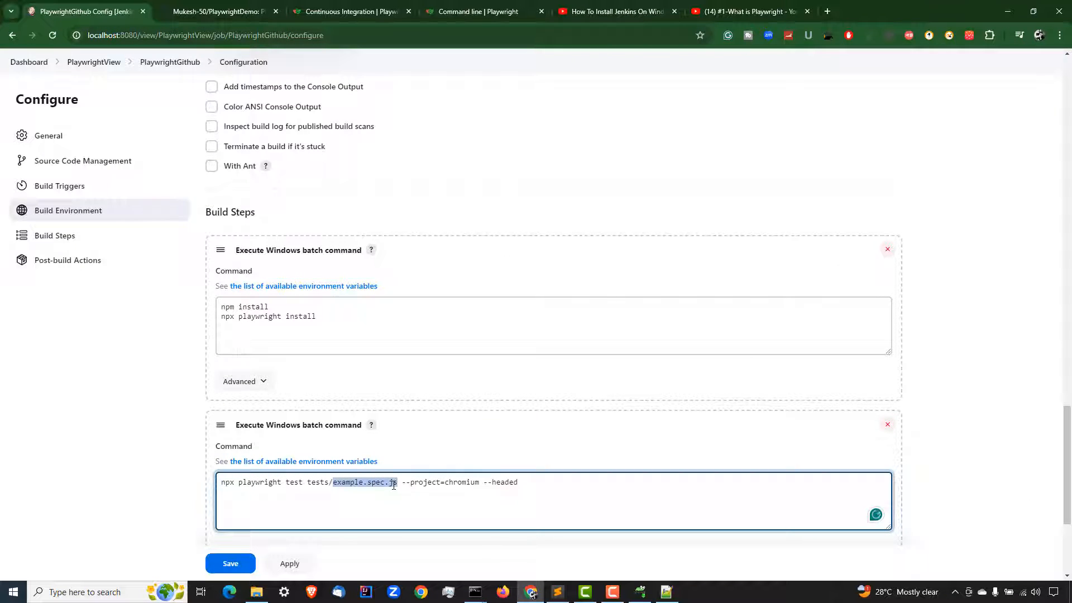
text(%)
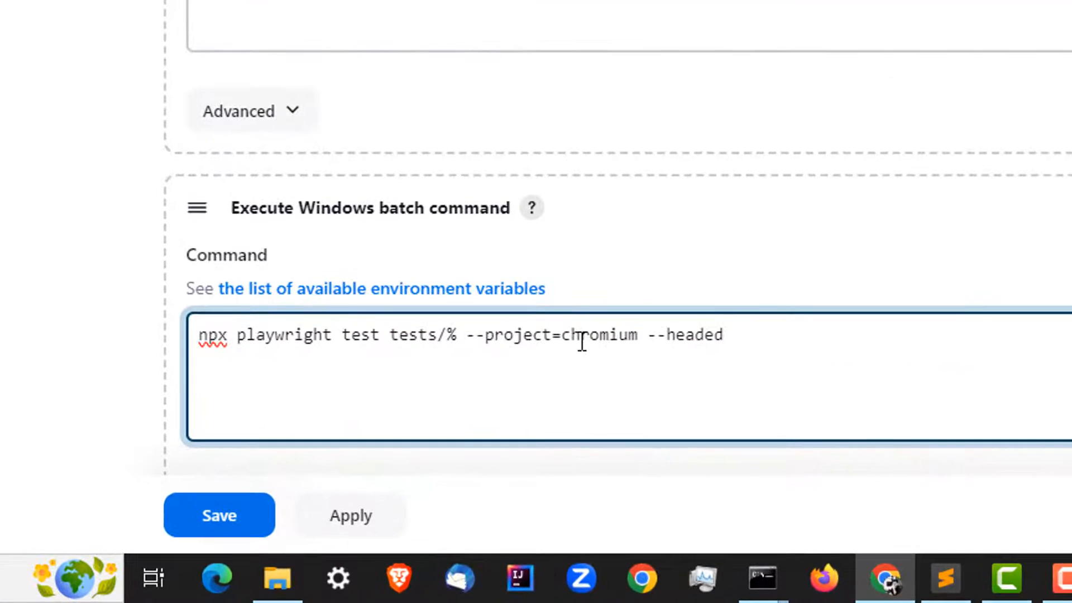
text(SpecFile)
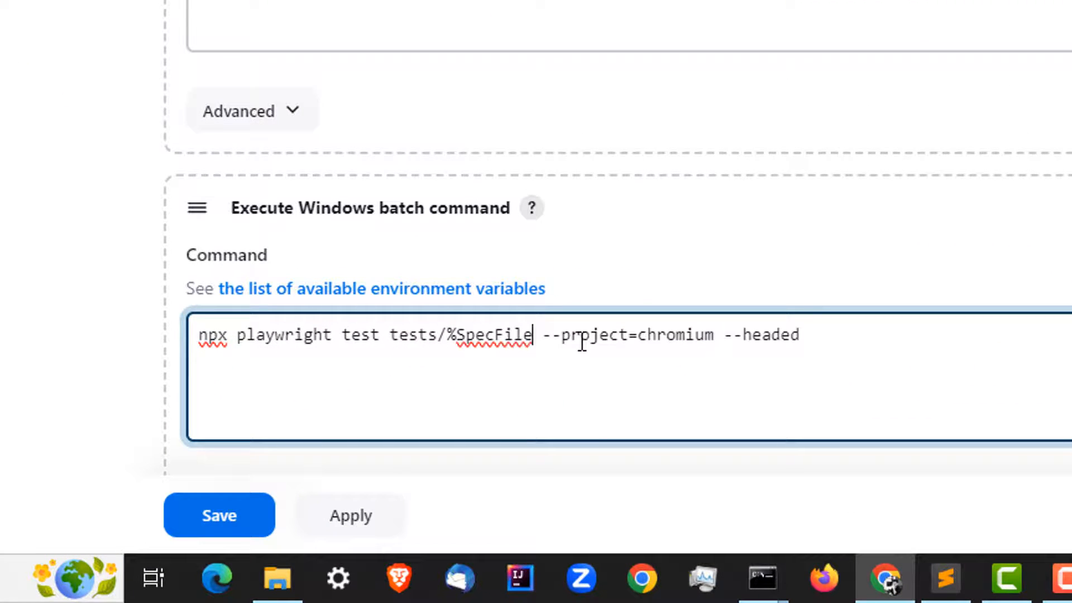
text(%)
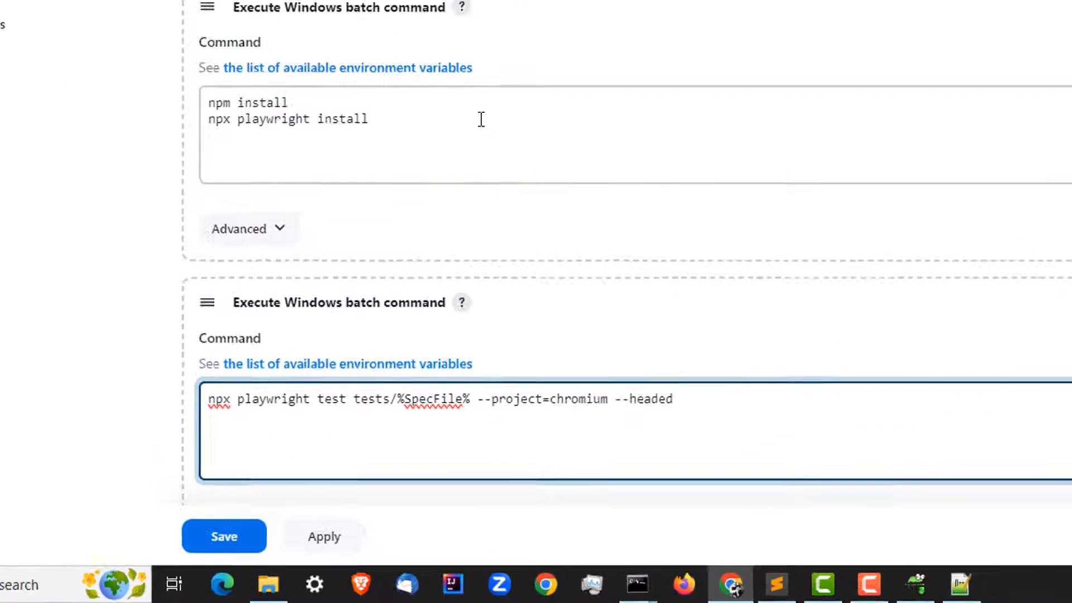
- Review the SpecFile choices against the parameterized test command, and examine the command's hard-coded --project browser value
drag(1067, 444, 1068, 183)
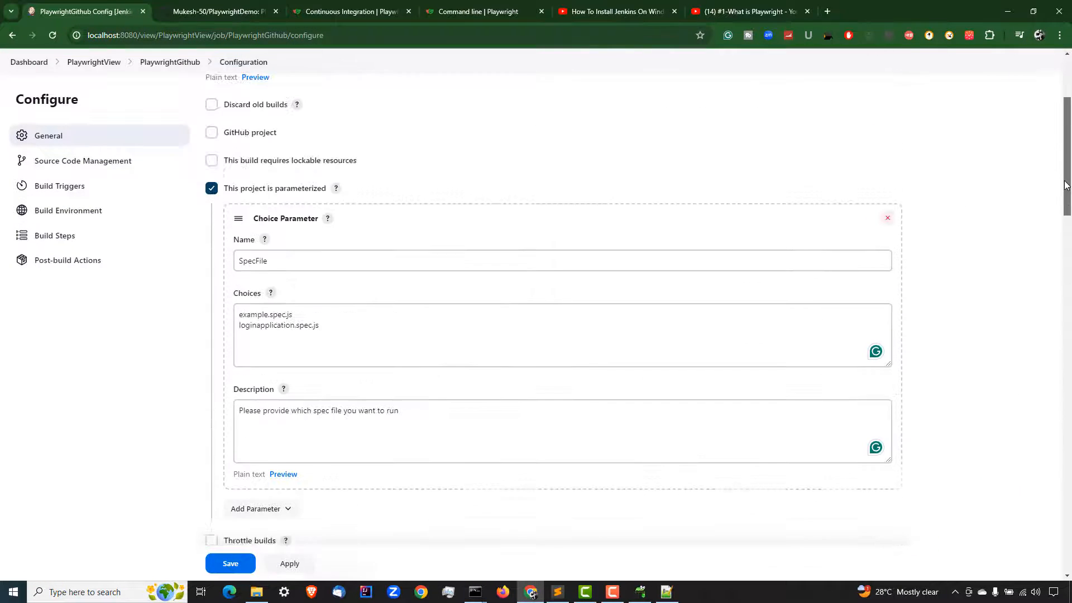
drag(314, 324, 225, 320)
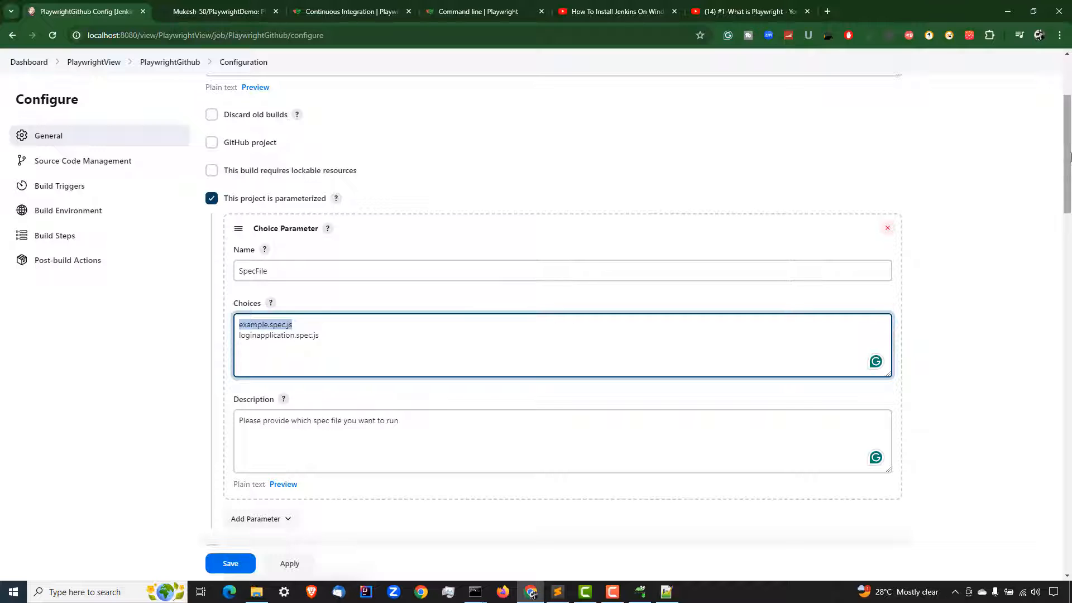
drag(1068, 196, 918, 437)
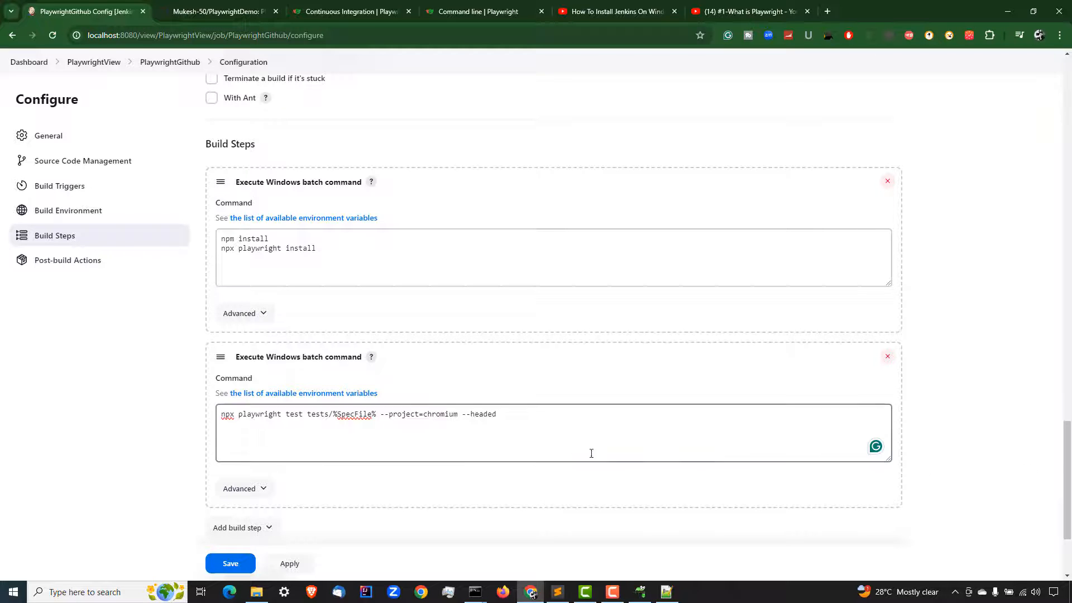
double_click(435, 416)
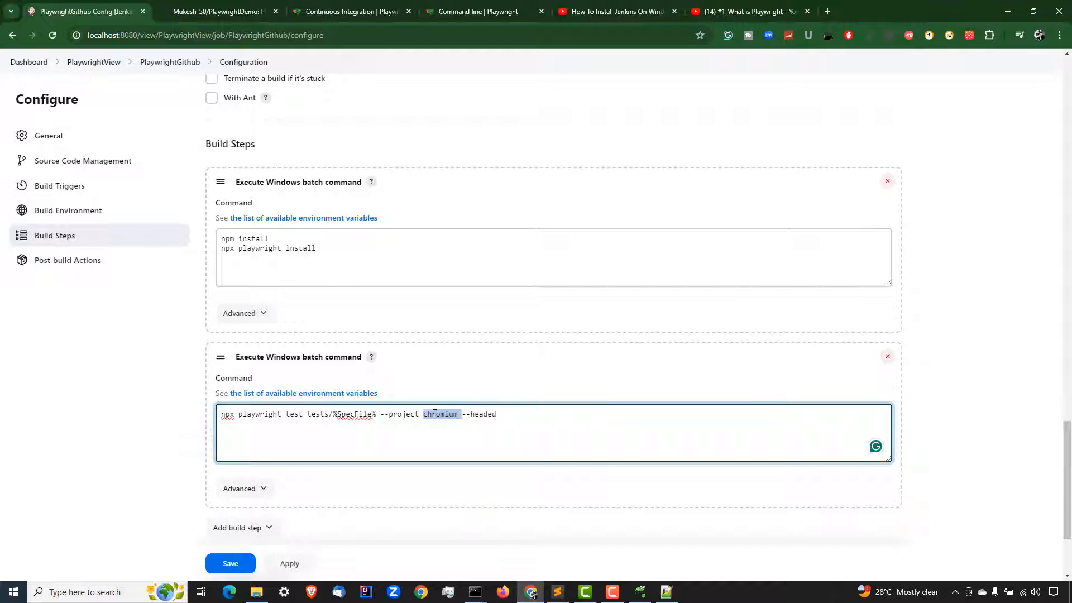
click(435, 414)
double_click(436, 414)
click(437, 413)
double_click(436, 414)
- Add a second Choice Parameter named Browser to the job
drag(1065, 459, 1017, 167)
click(271, 418)
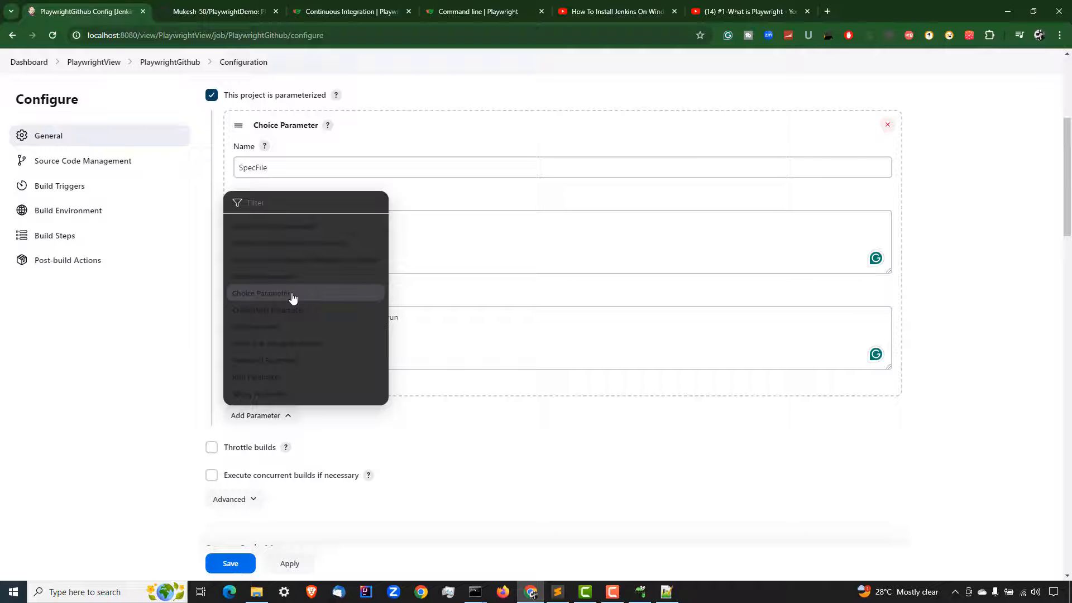
click(293, 296)
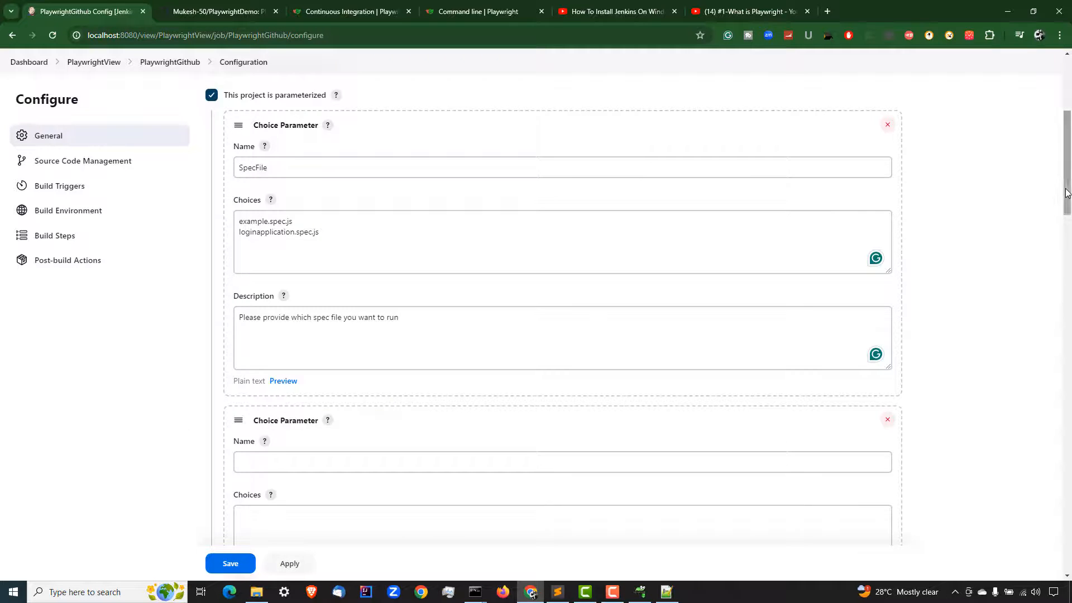
drag(1067, 168, 1067, 202)
click(244, 287)
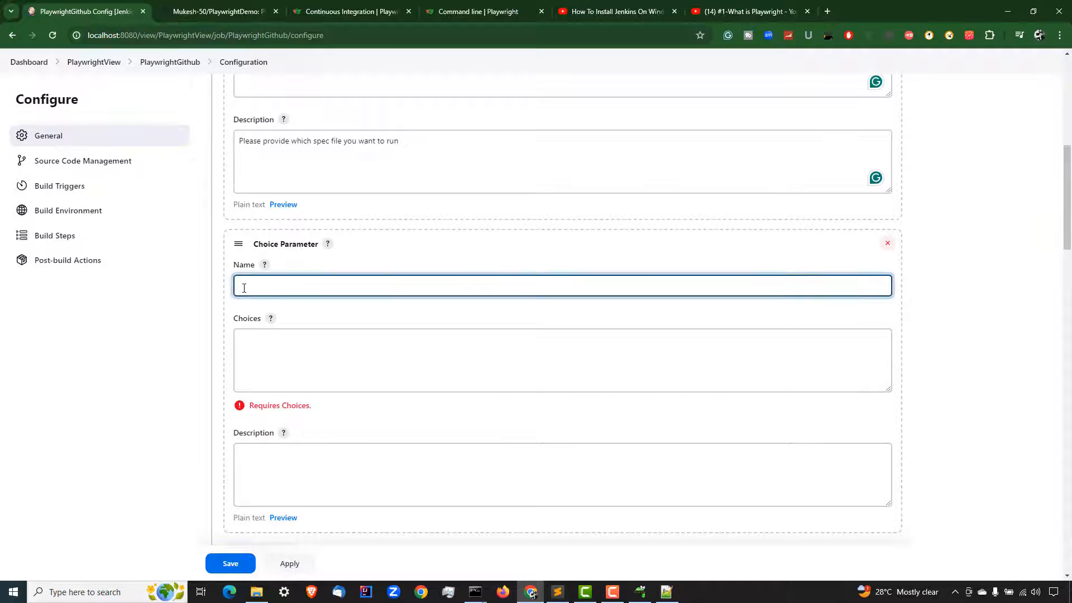
text(Browser)
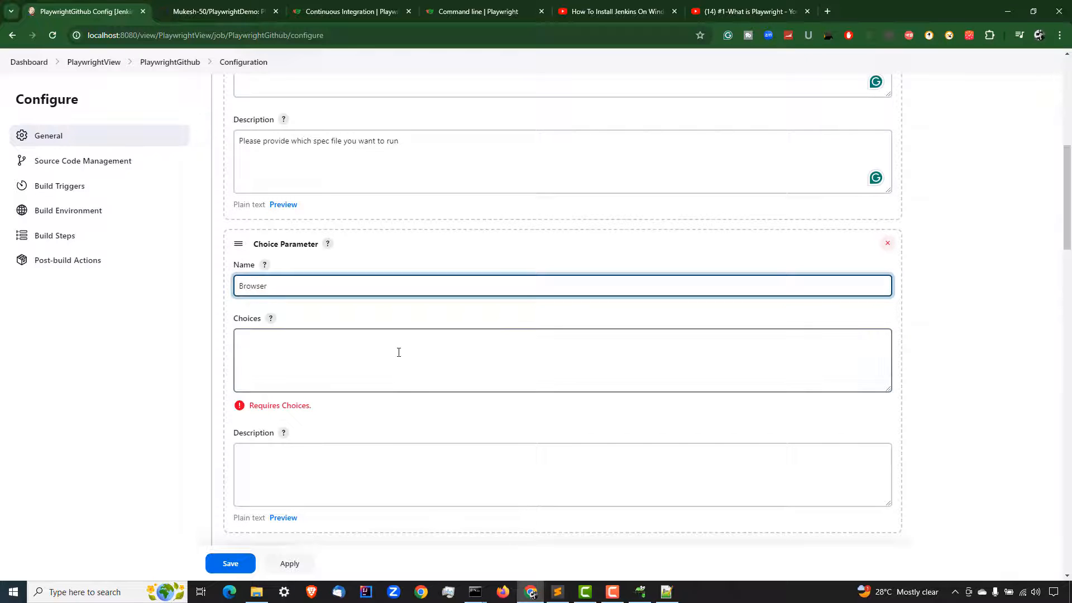
- Review the --browser options in the Playwright command line docs and copy chromium into the Browser parameter's choices
click(399, 352)
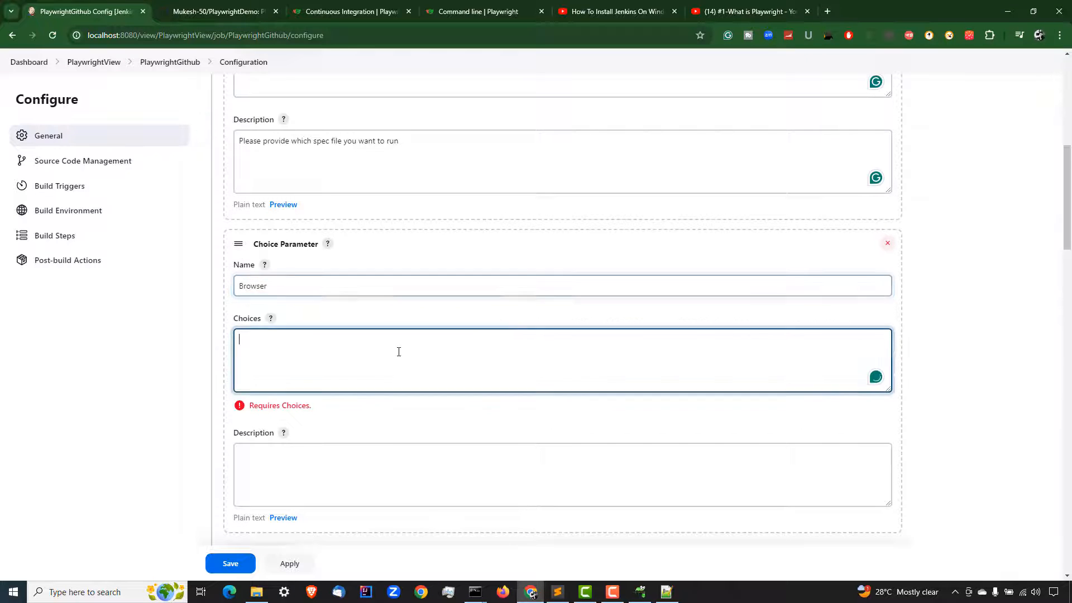
click(496, 12)
scroll(1069, 248, down, 8)
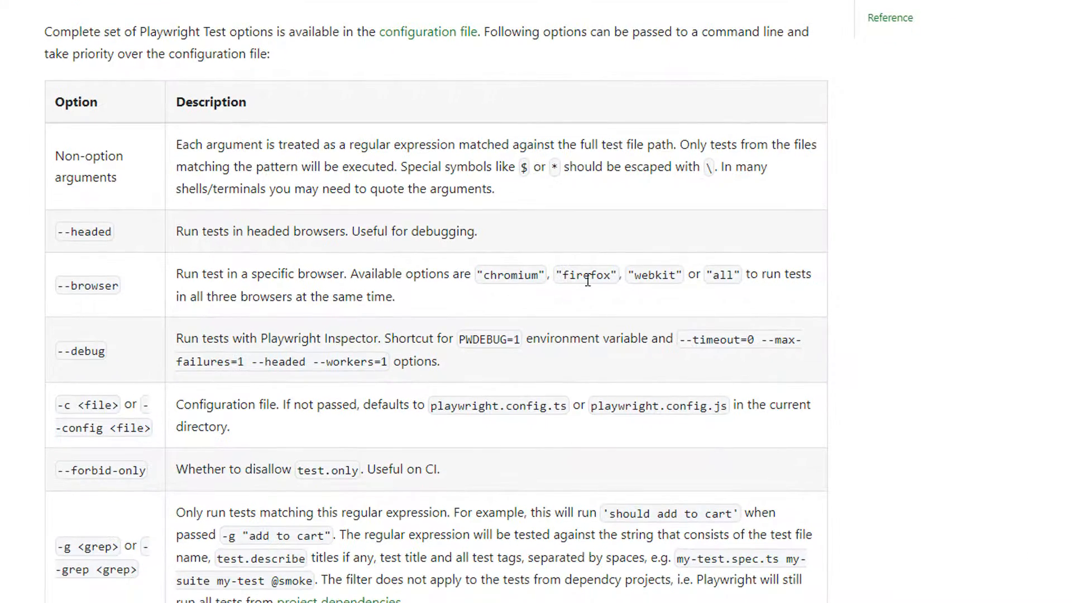
double_click(520, 278)
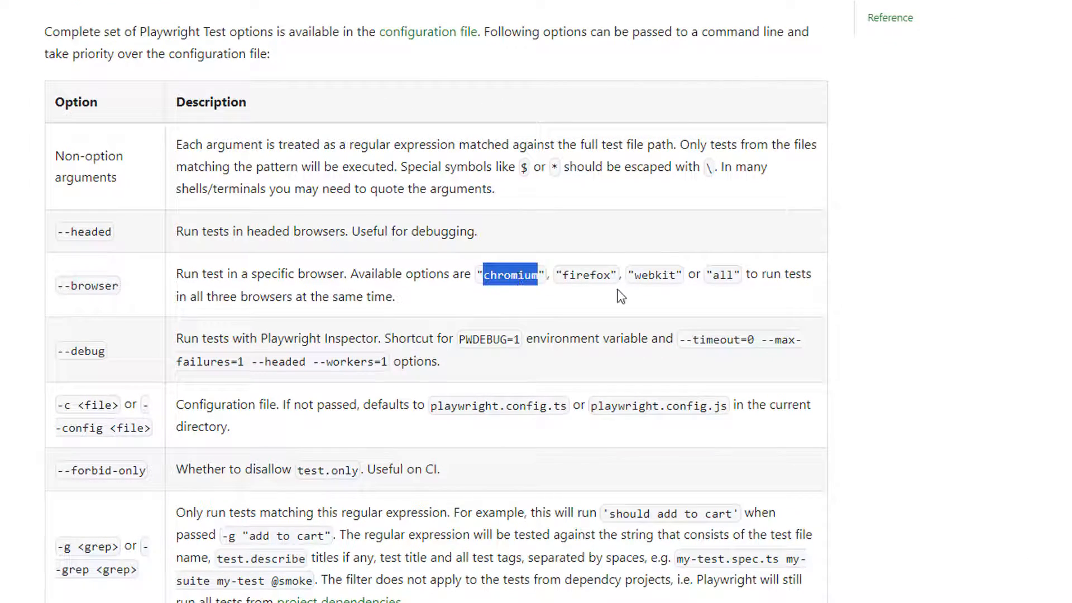
double_click(577, 278)
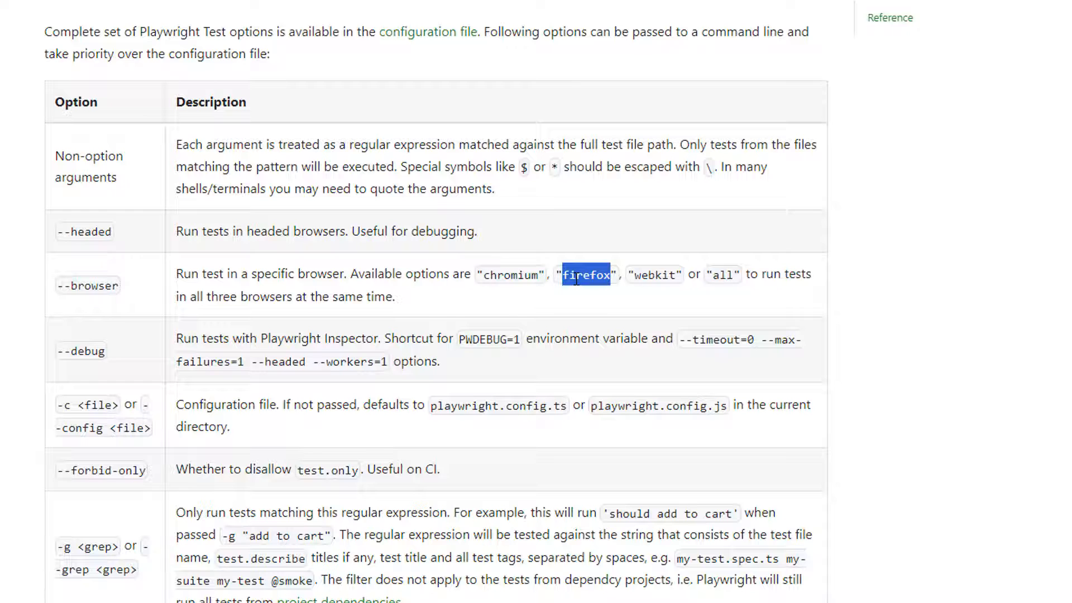
double_click(656, 274)
double_click(723, 275)
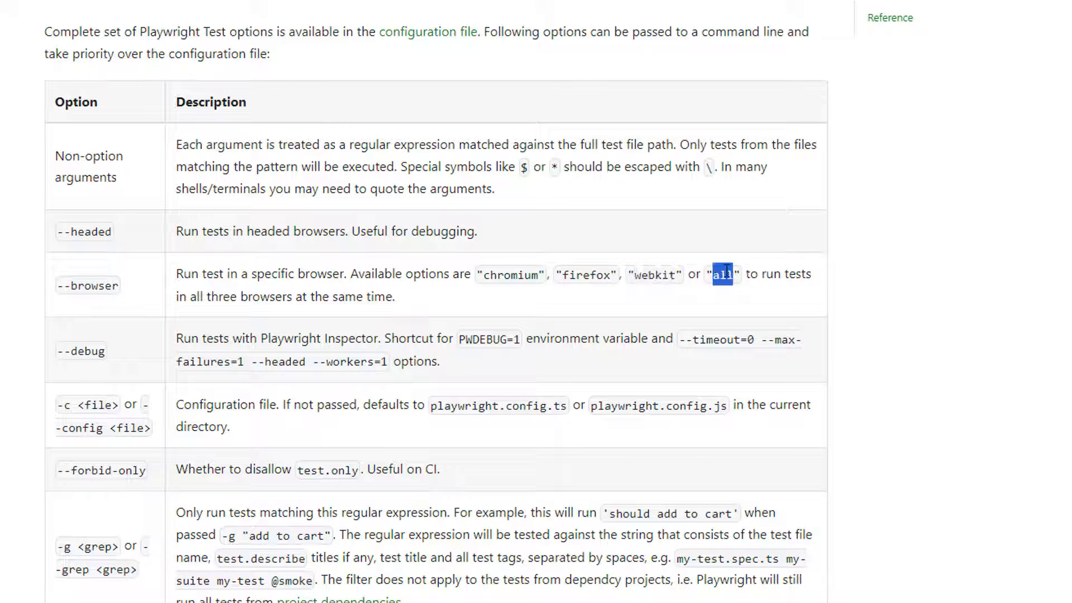
double_click(511, 275)
key(ctrl+c)
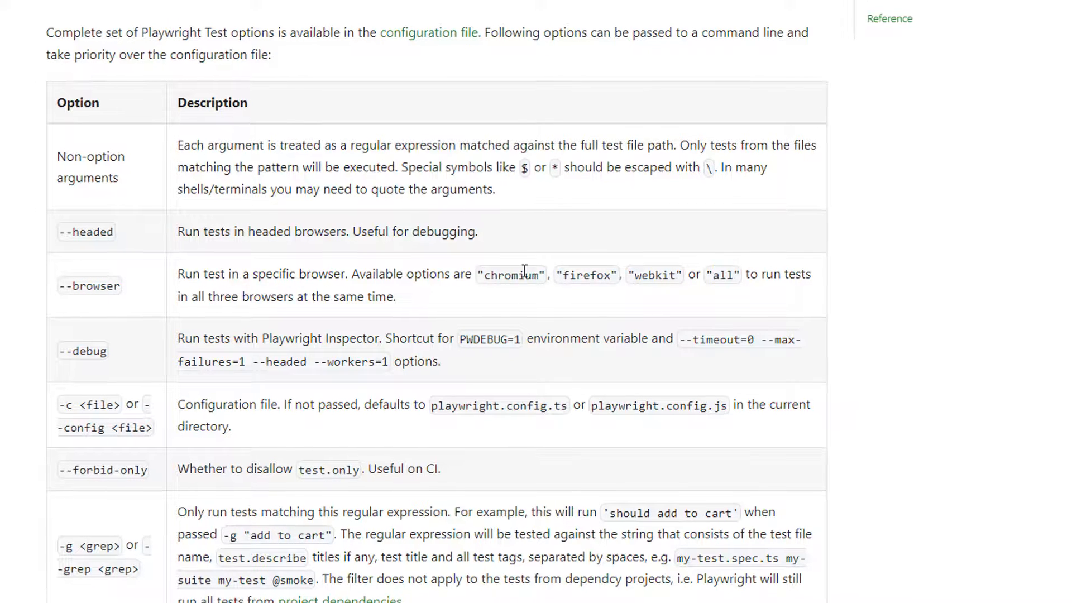
click(84, 11)
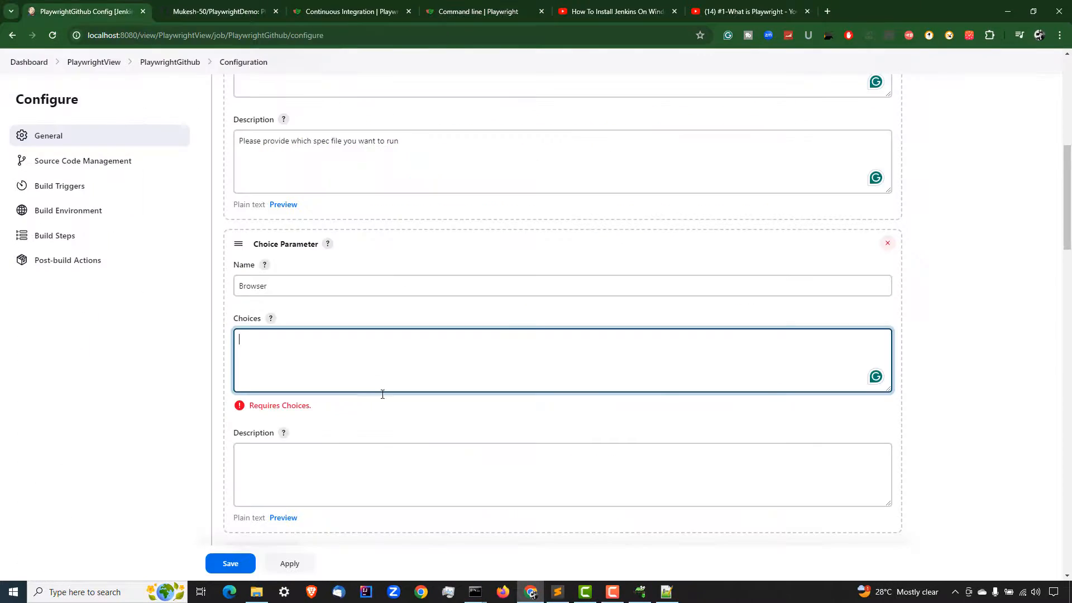
key(ctrl+v)
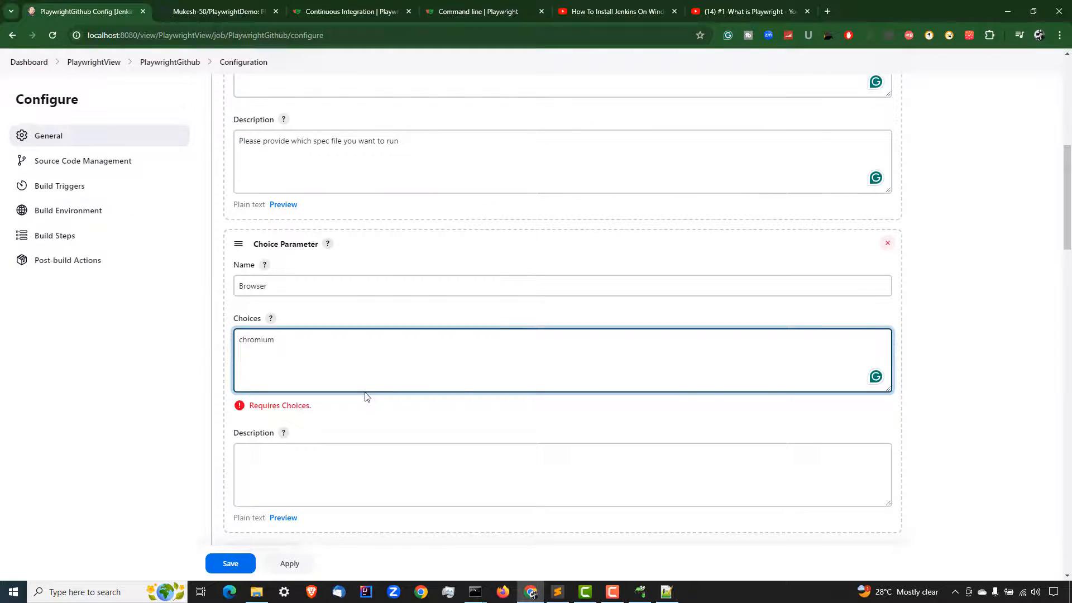
- Copy firefox from the Playwright docs' --browser options and paste it as the second Browser choice
click(483, 10)
double_click(625, 298)
key(ctrl+c)
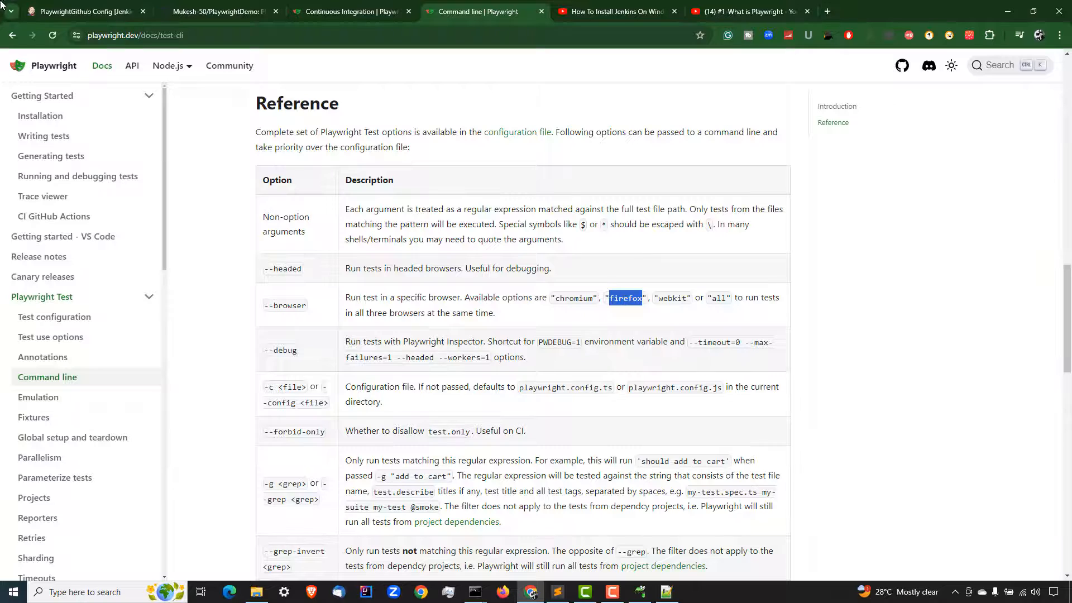
click(90, 11)
key(Return)
key(ctrl+v)
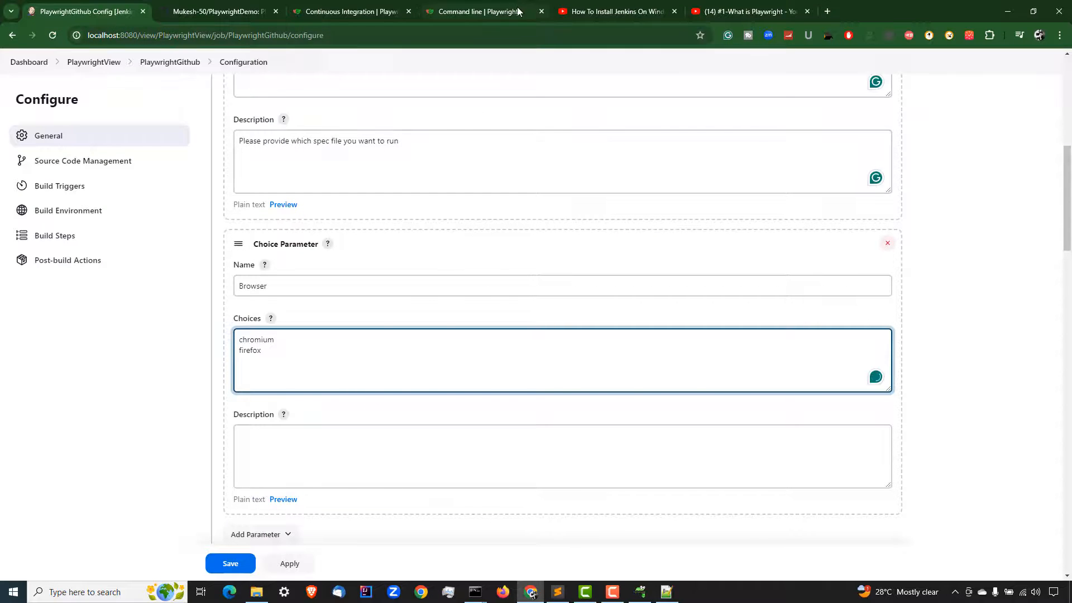
- Copy webkit from the Playwright docs into a third line of the Browser choices, and add all as the fourth choice
click(492, 11)
click(666, 300)
double_click(667, 300)
key(ctrl+c)
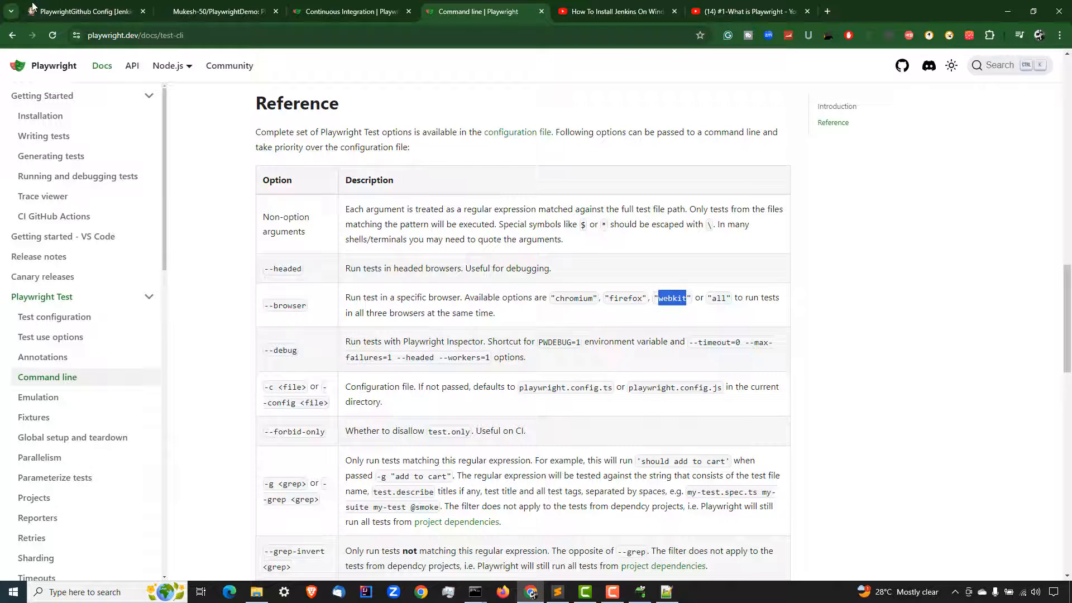
click(90, 11)
key(Return)
key(ctrl+v)
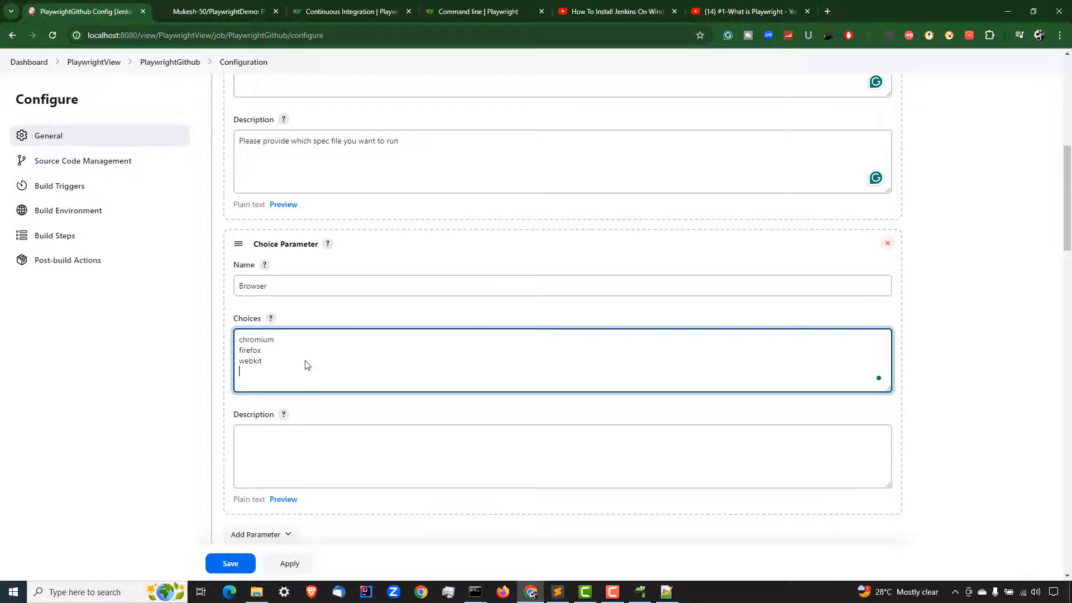
key(Return)
text(all)
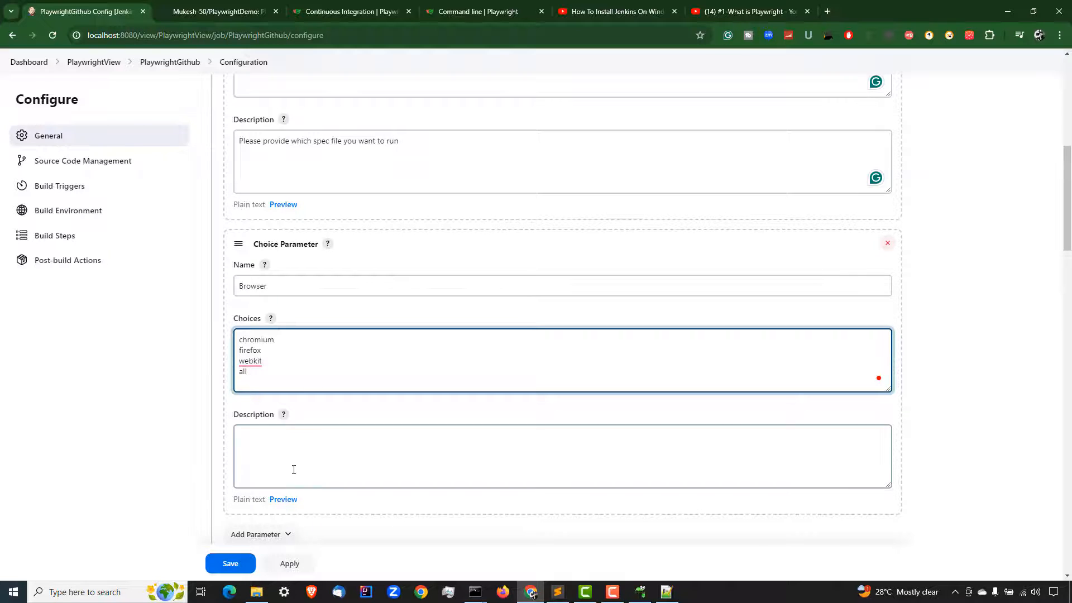
- Describe the Browser parameter as "please select which browser you want to use for execution"
click(293, 470)
text(pleas)
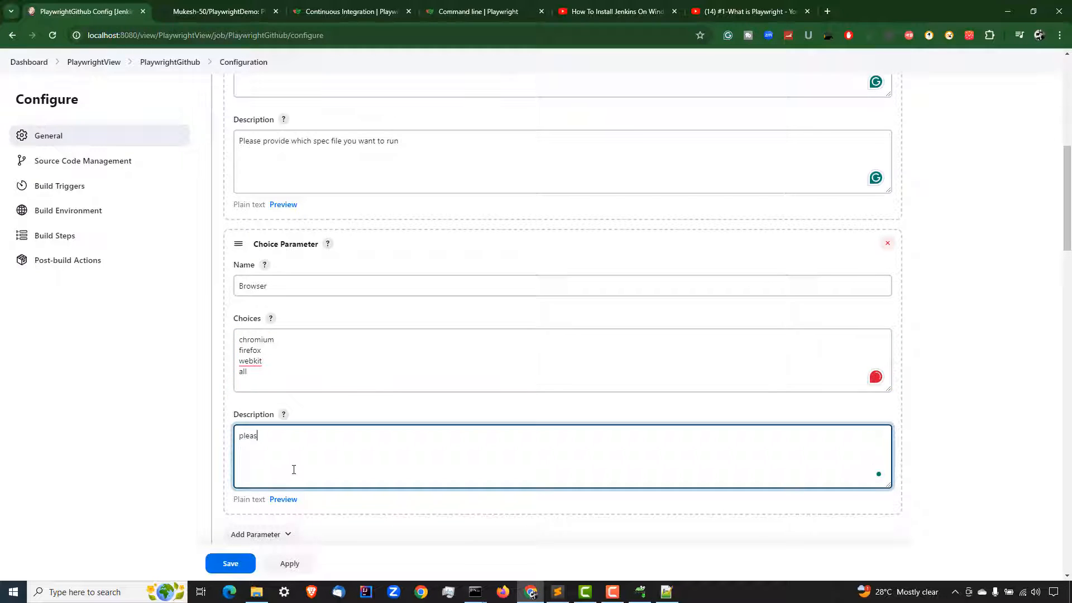
text(e select which browser you want to us)
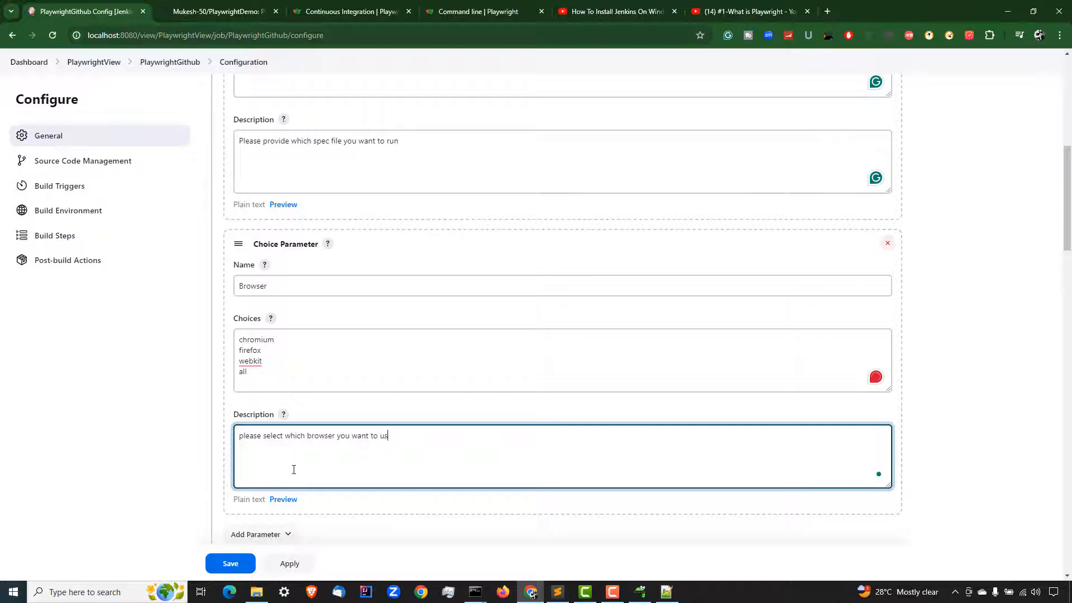
text(e for execution)
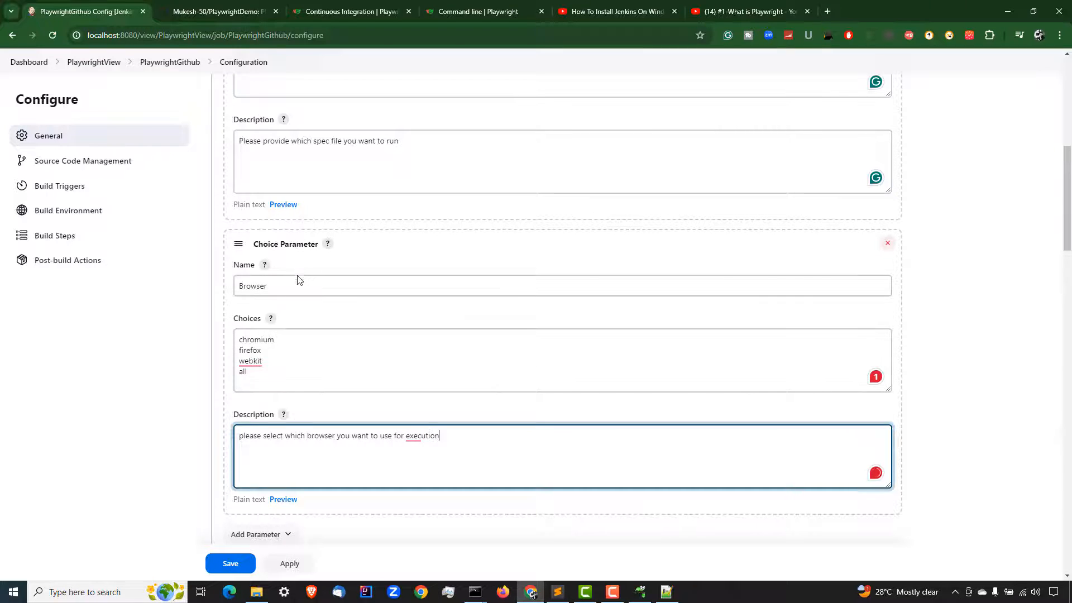
- Replace chromium in the second batch command with the Browser variable, giving --project=%Browser%--headed, and save the job configuration
double_click(246, 281)
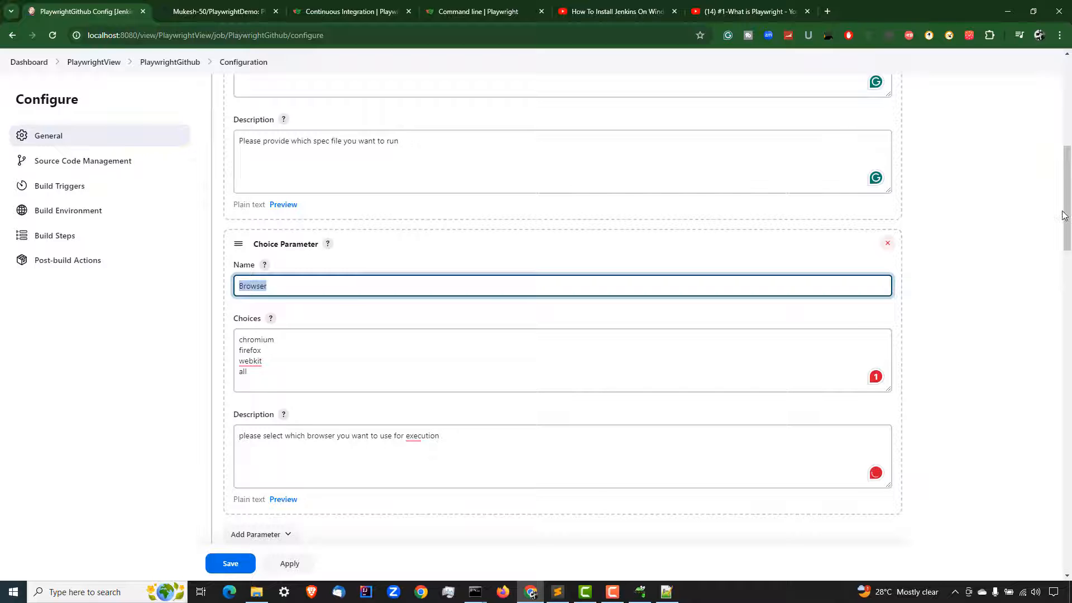
scroll(1055, 283, down, 4)
scroll(1055, 283, down, 20)
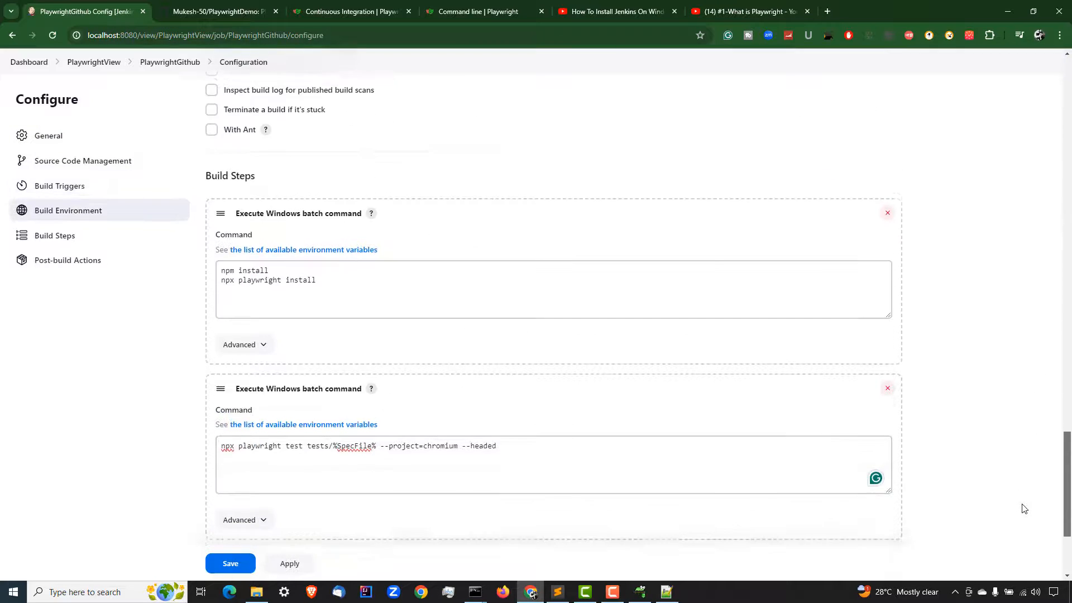
double_click(441, 445)
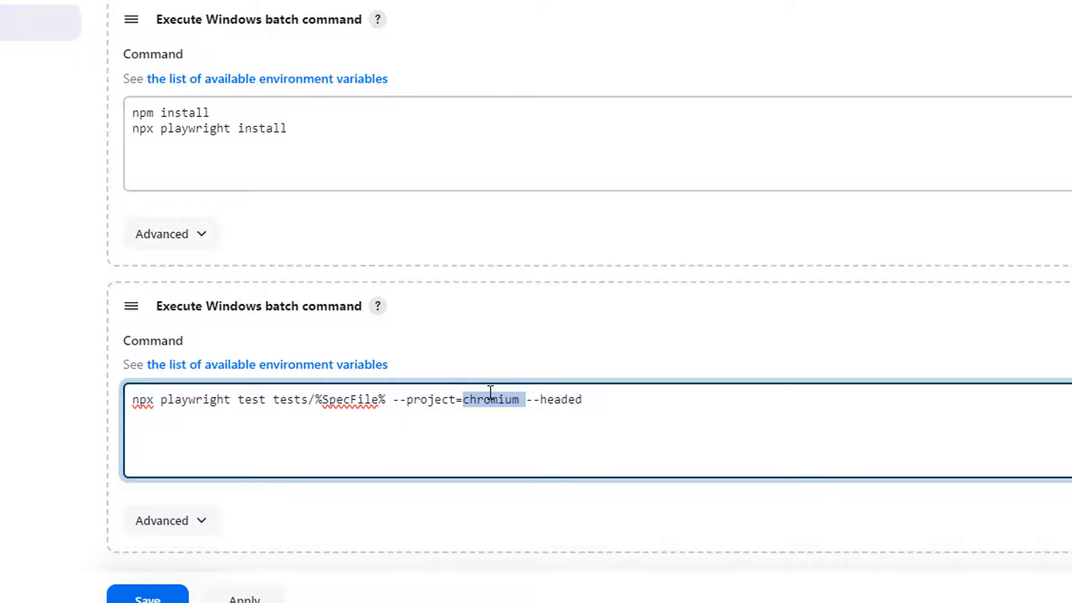
text($)
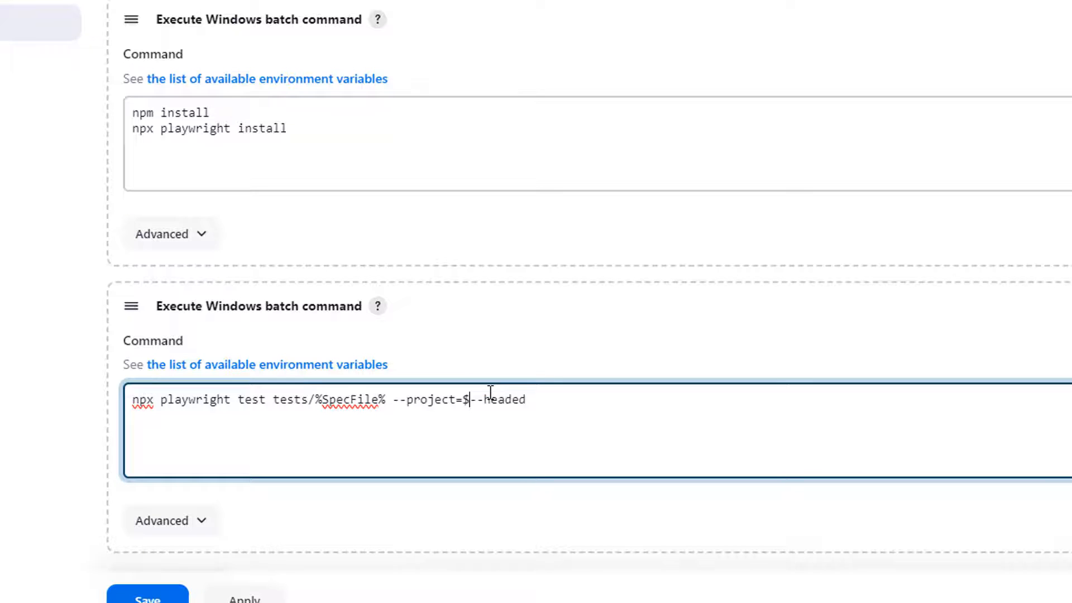
key(BackSpace)
text(%%Browser%)
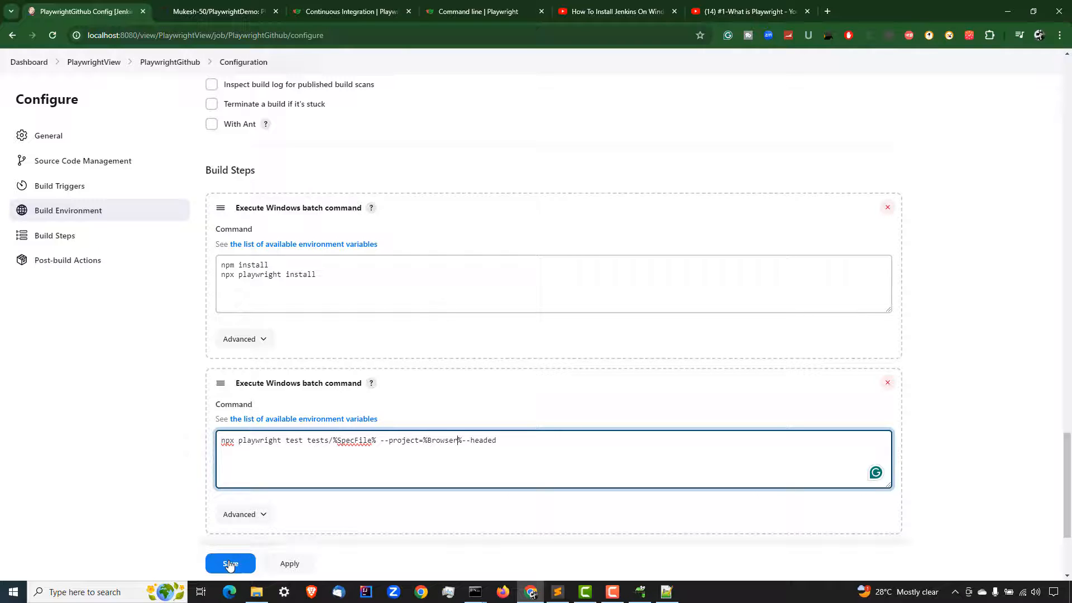
click(230, 565)
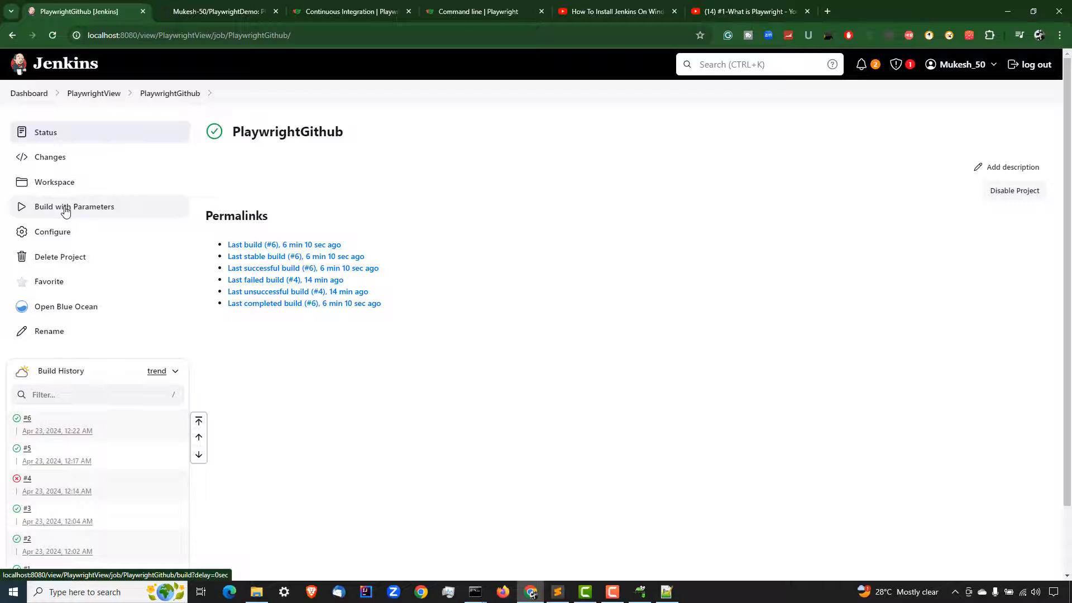
- Open the parameterized build form and review the SpecFile and Browser choices, keeping example.spec.js and chromium
click(65, 208)
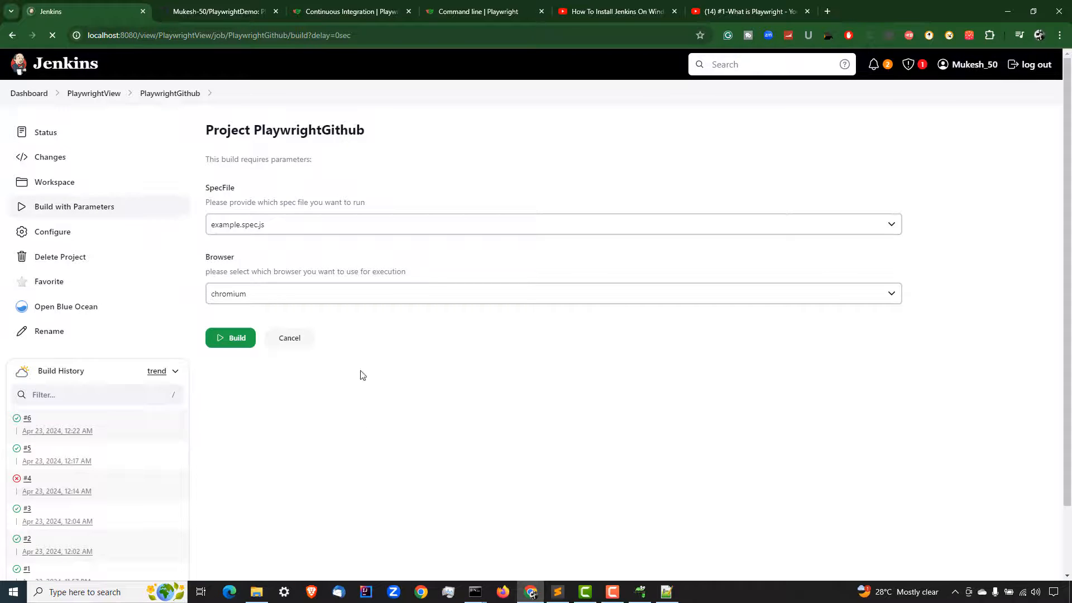
click(294, 225)
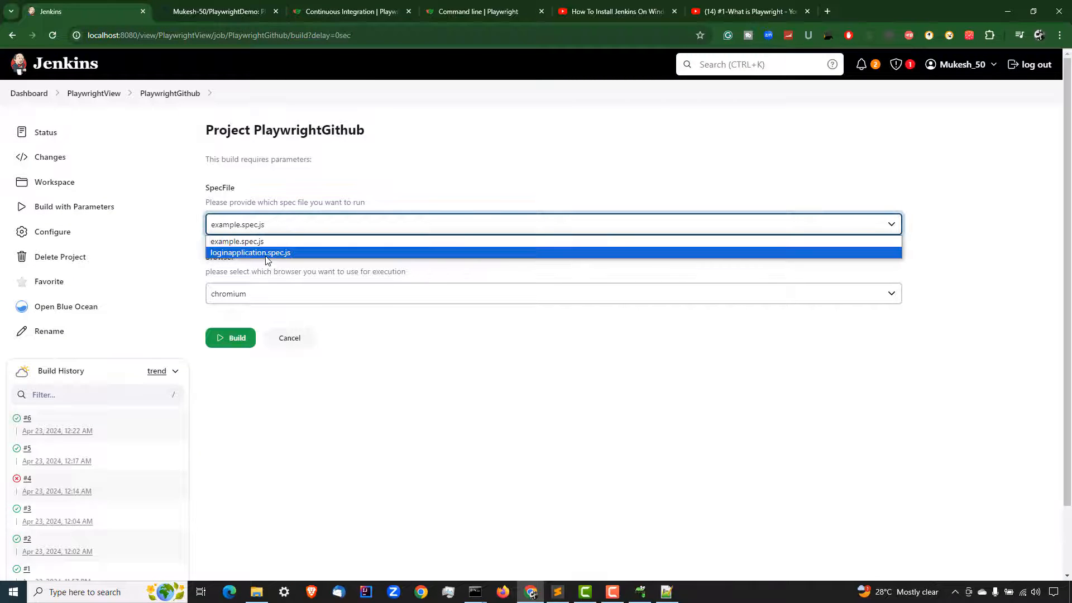
click(251, 242)
click(250, 292)
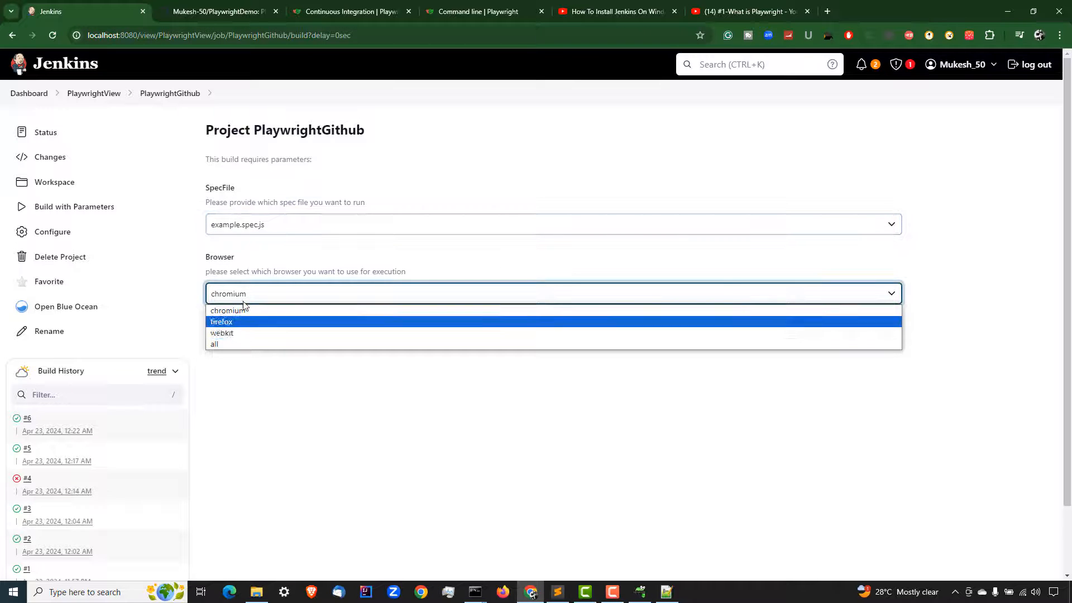
click(259, 417)
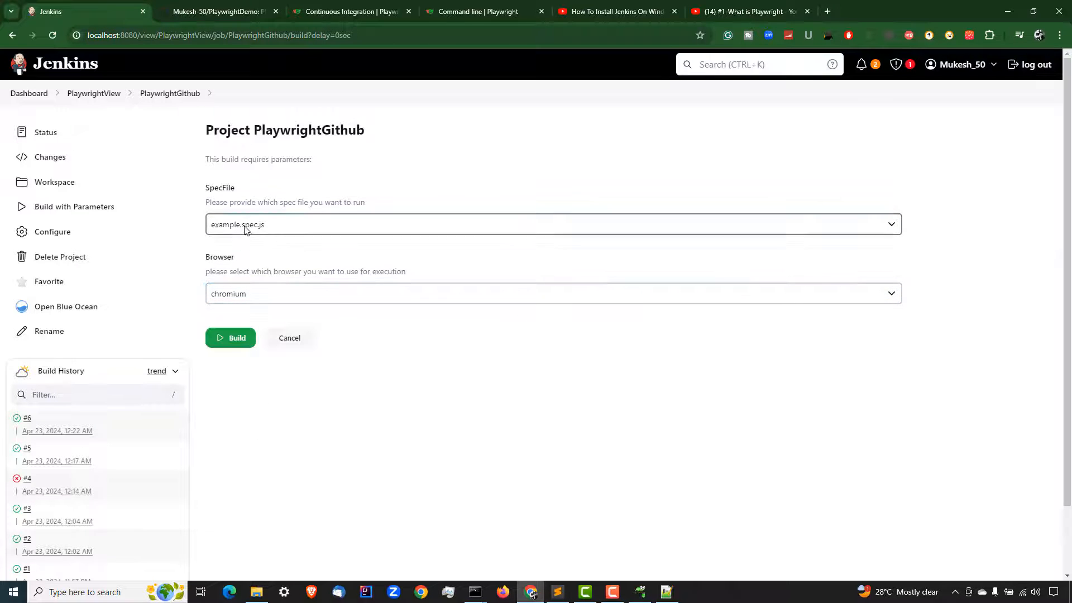
- Try loginapplication.spec.js as the SpecFile and check the Browser choices, leaving chromium selected
click(246, 227)
click(241, 251)
click(245, 293)
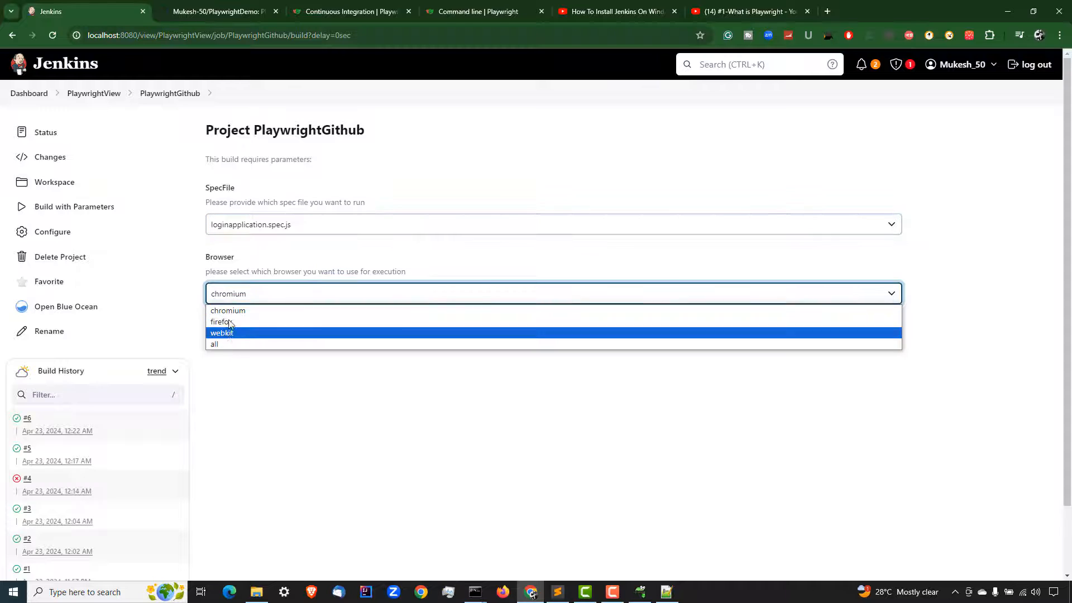
click(235, 381)
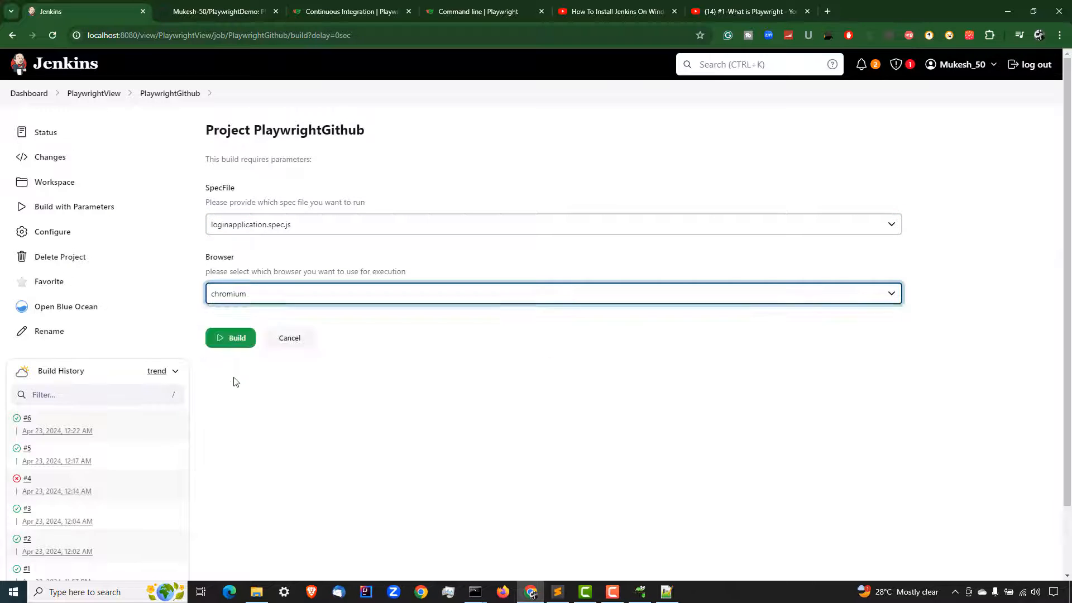
- Set SpecFile to example.spec.js and start the build with the chromium browser
click(259, 229)
click(259, 240)
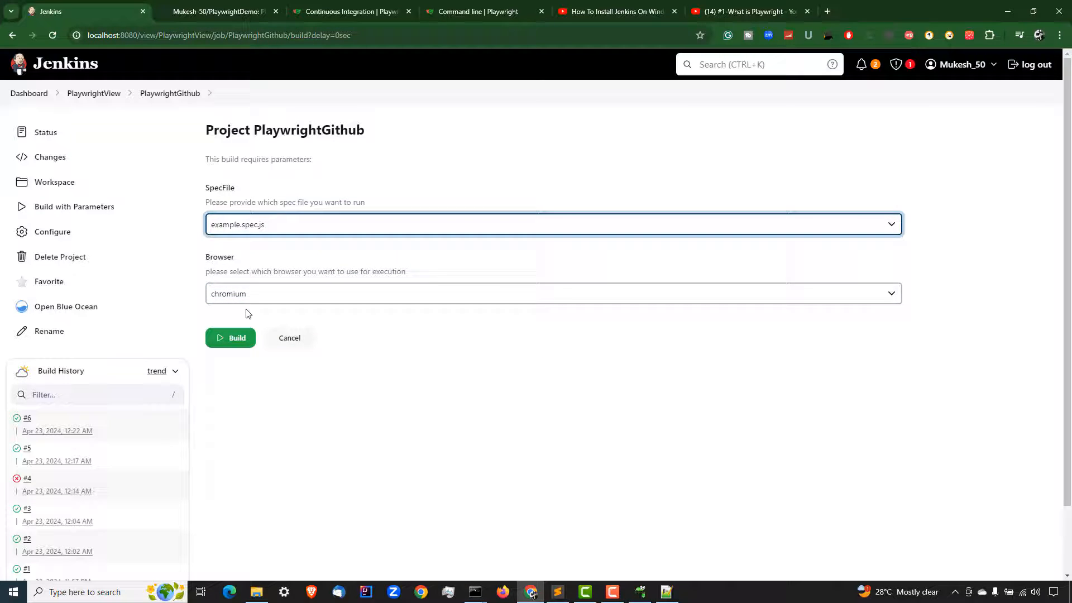
click(237, 340)
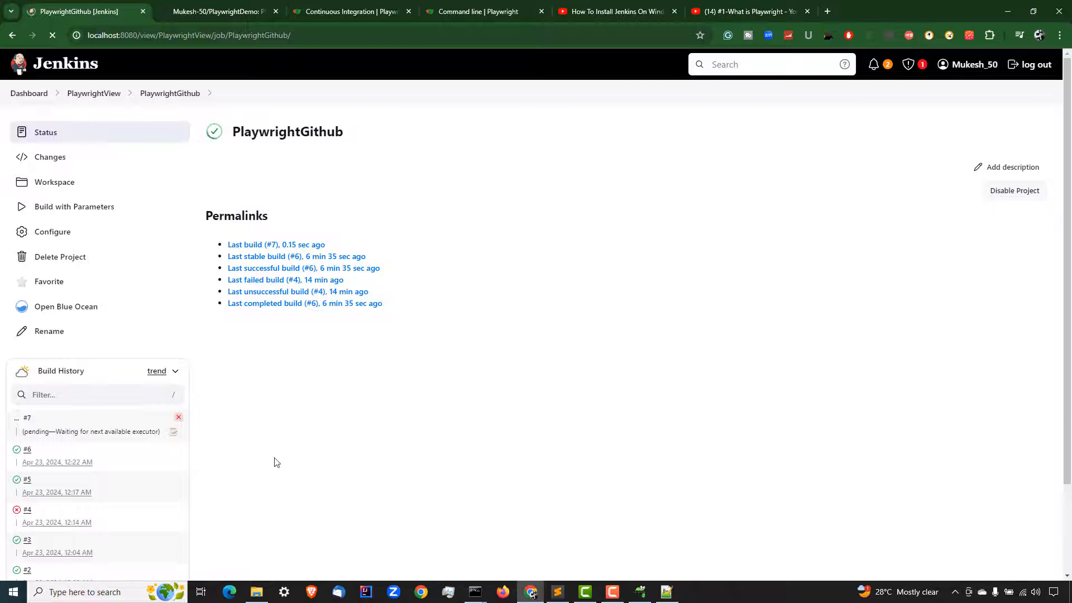
click(16, 422)
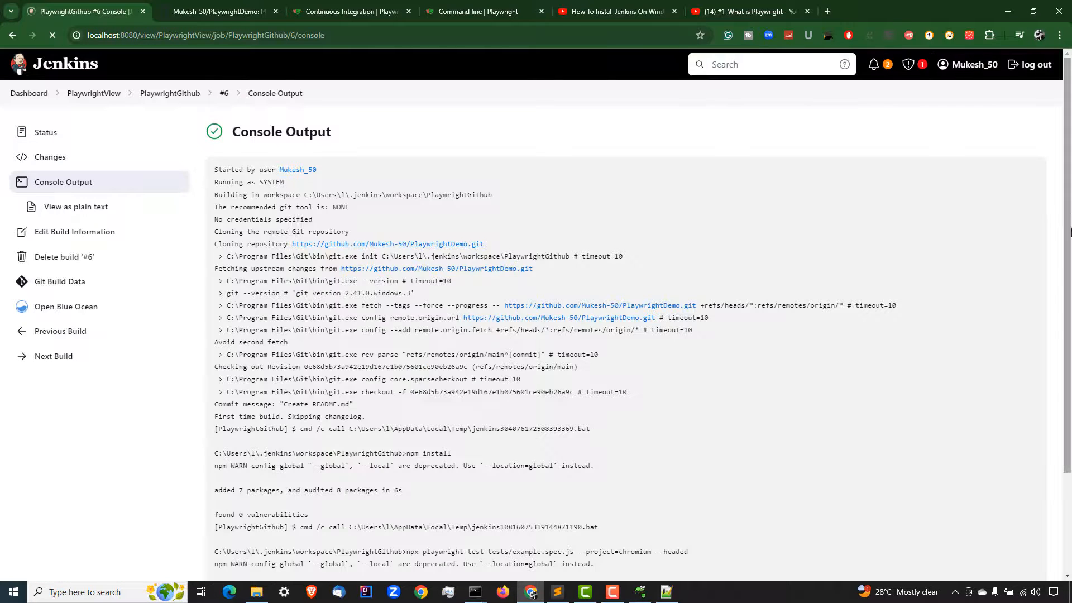
mouse_move(1070, 232)
mouse_down()
mouse_move(1063, 351)
mouse_move(1064, 224)
mouse_up()
click(183, 99)
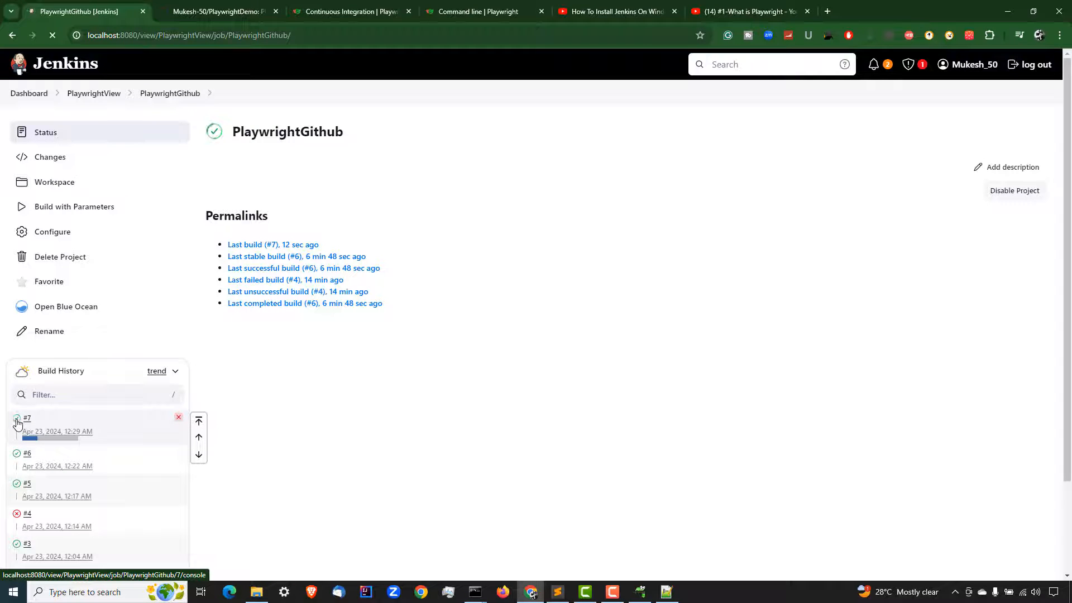
- Open the console output of build #7 and examine its npm install and npx playwright test commands
click(17, 423)
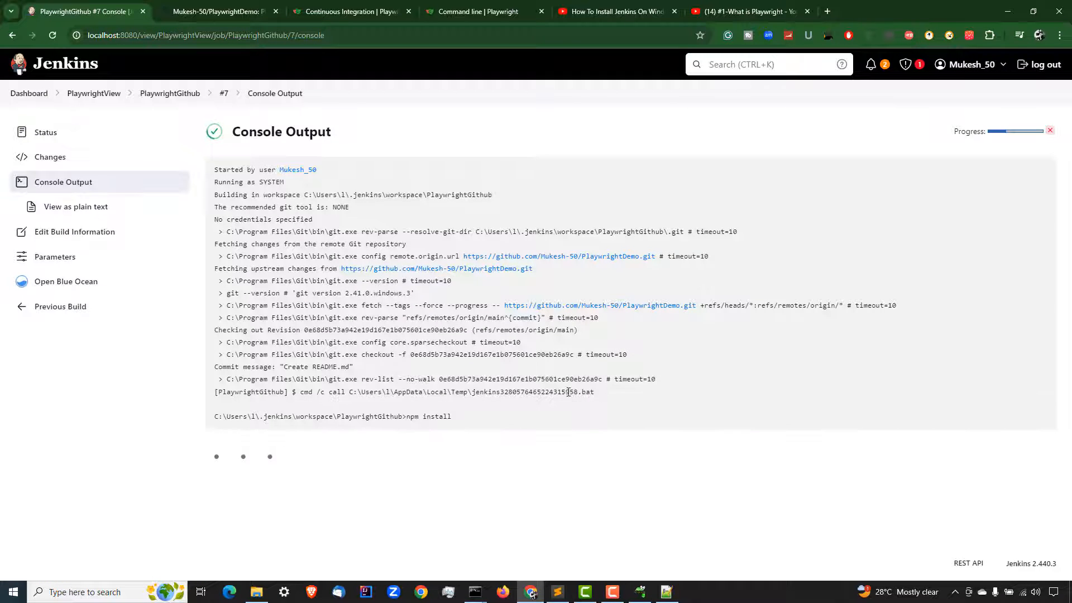
drag(408, 416, 499, 422)
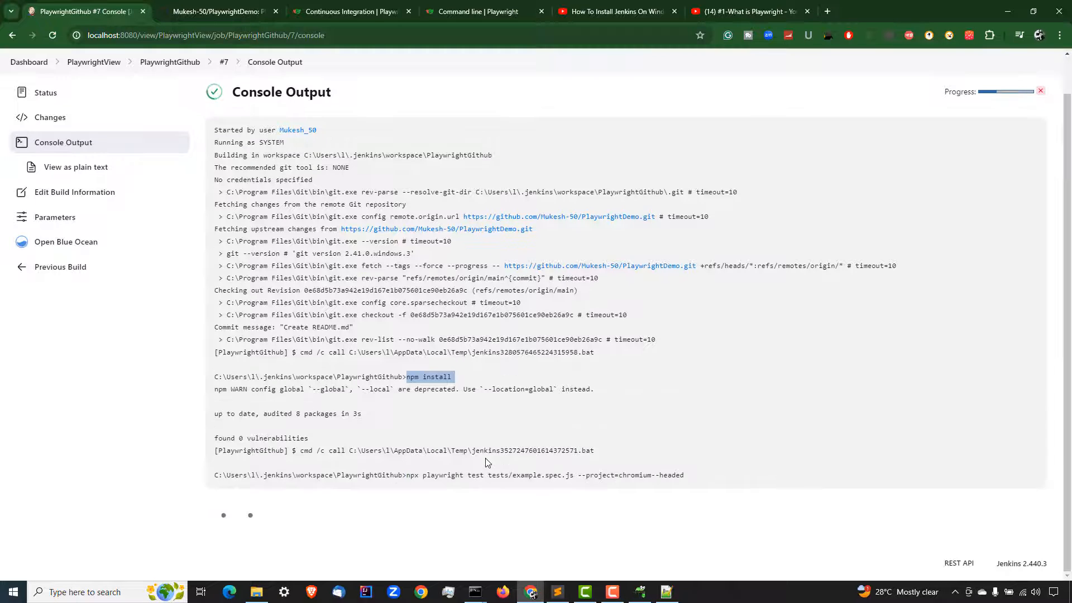
drag(688, 475, 406, 477)
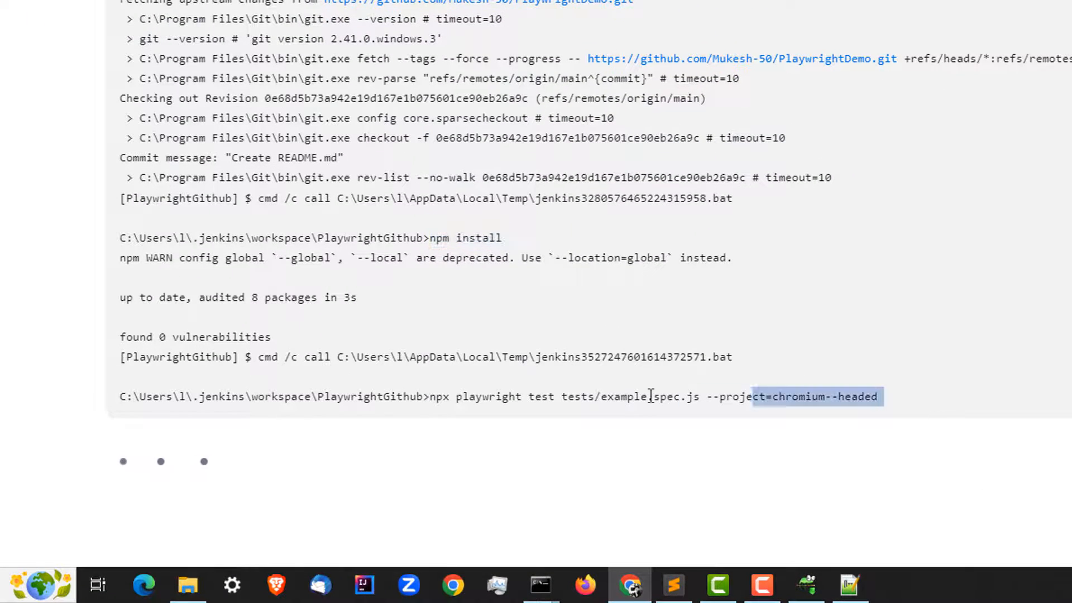
drag(429, 401, 426, 401)
click(627, 381)
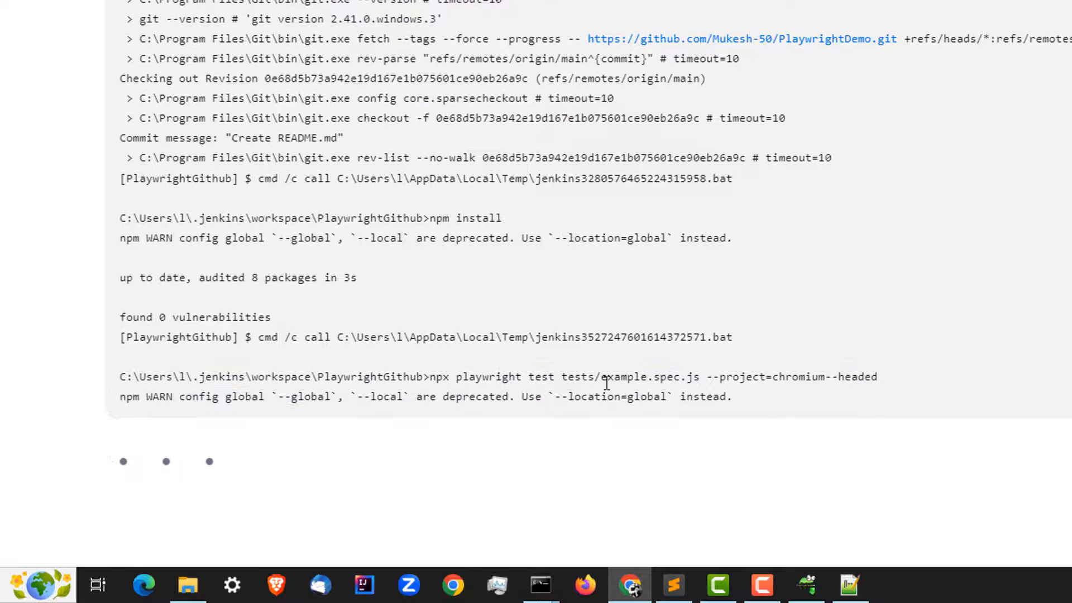
drag(602, 384, 975, 380)
click(975, 374)
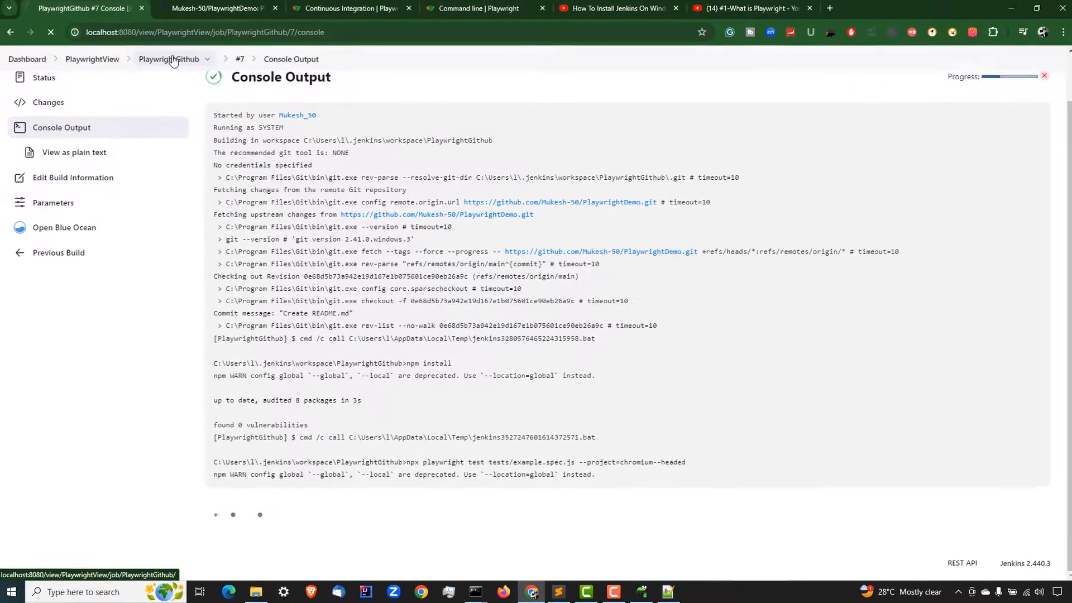
- Reopen the console output of build #7 from the job page and examine the --project argument and the project error
click(170, 59)
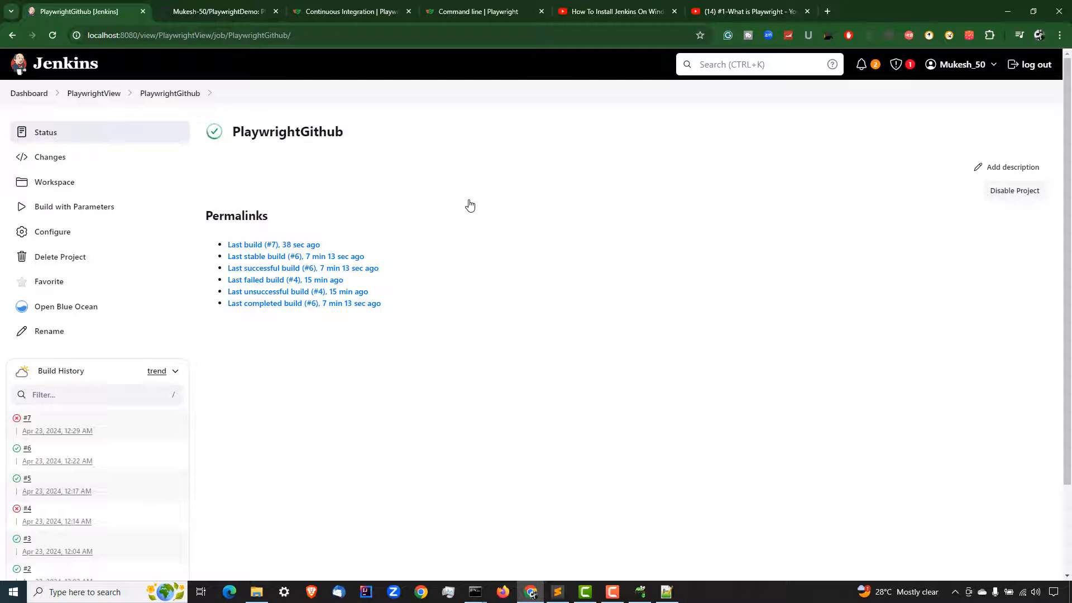
click(17, 424)
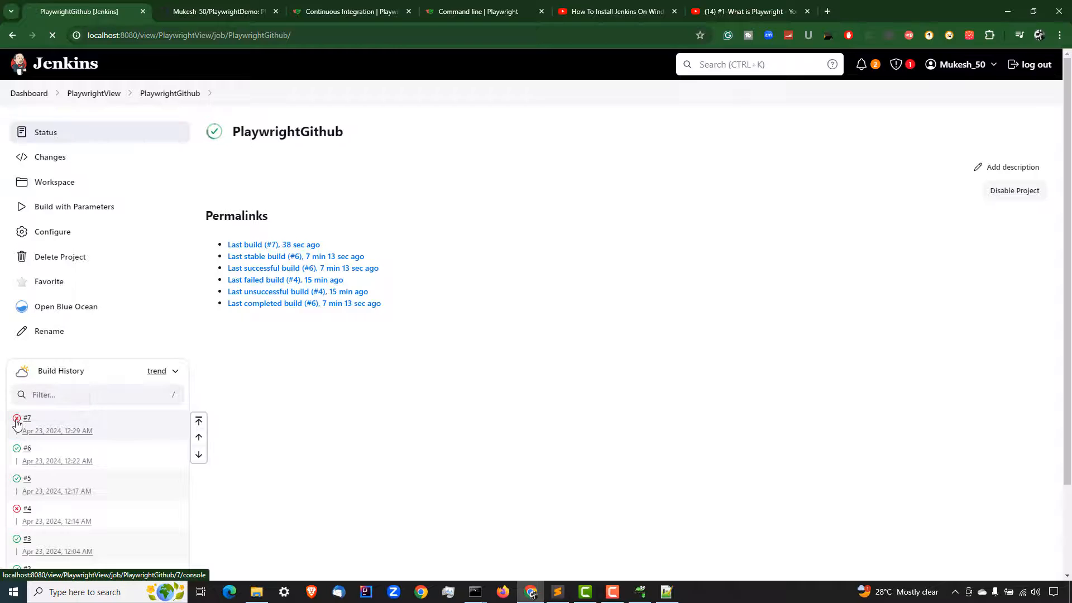
scroll(1071, 246, down, 1)
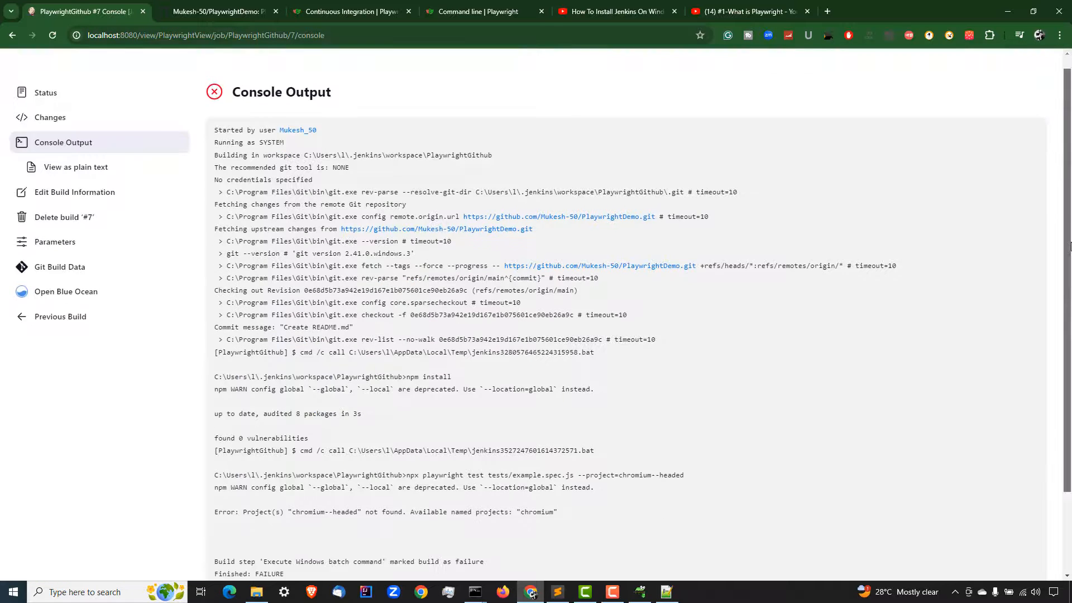
drag(1070, 246, 1071, 303)
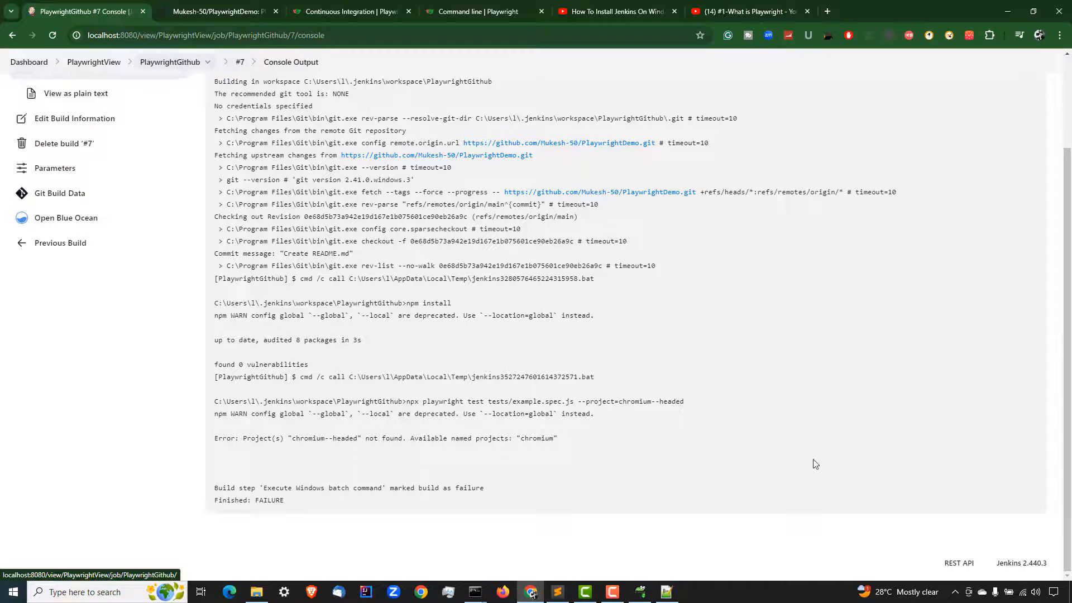
drag(579, 404, 455, 397)
double_click(687, 400)
click(602, 397)
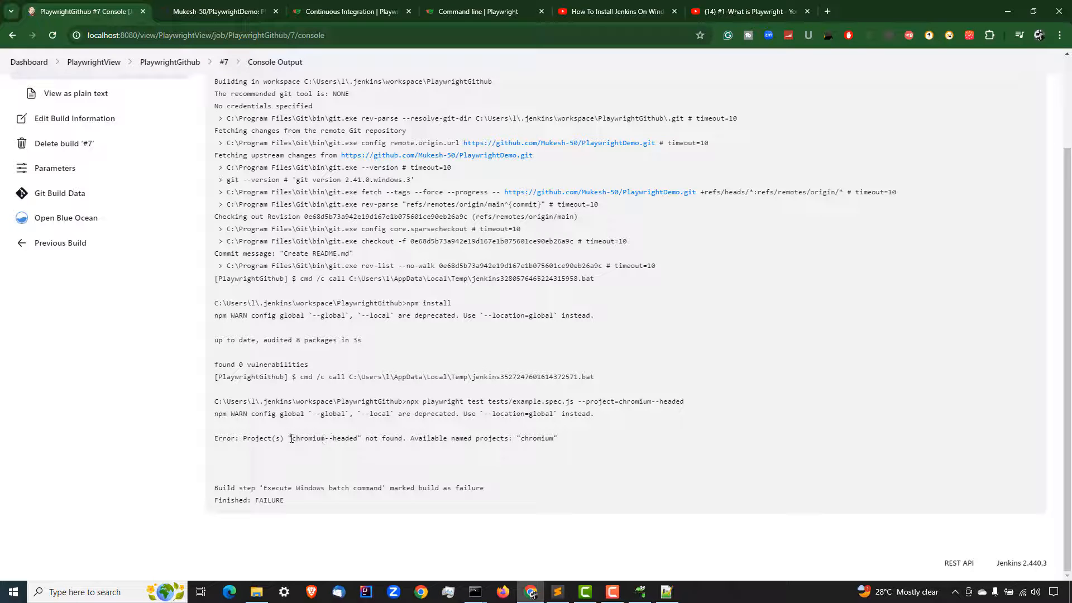
drag(296, 439, 355, 442)
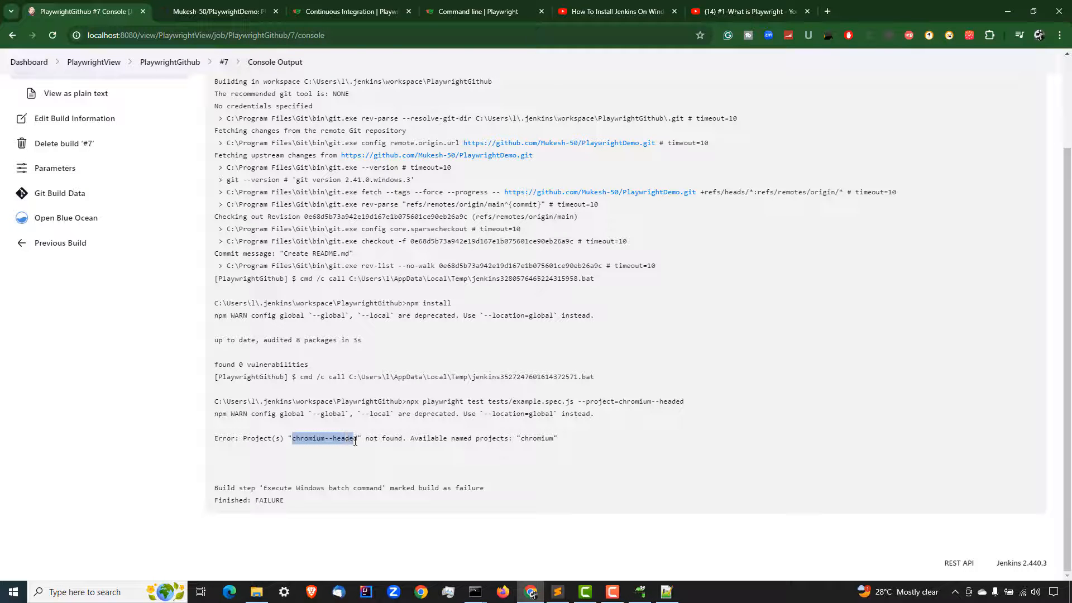
- Open the PlaywrightGithub job's configuration and go down towards its build steps
click(170, 62)
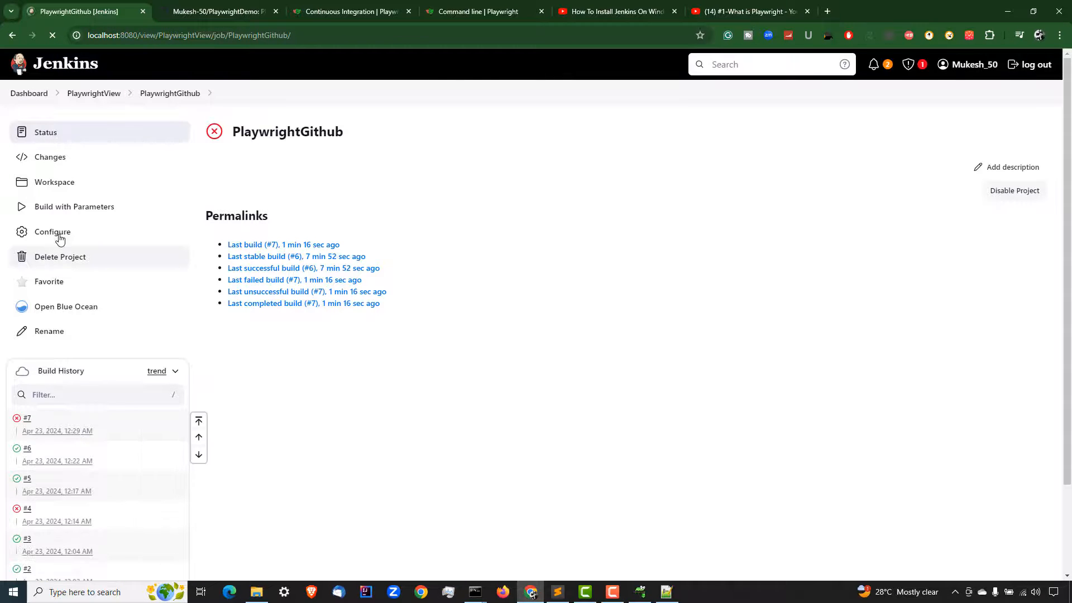
click(59, 239)
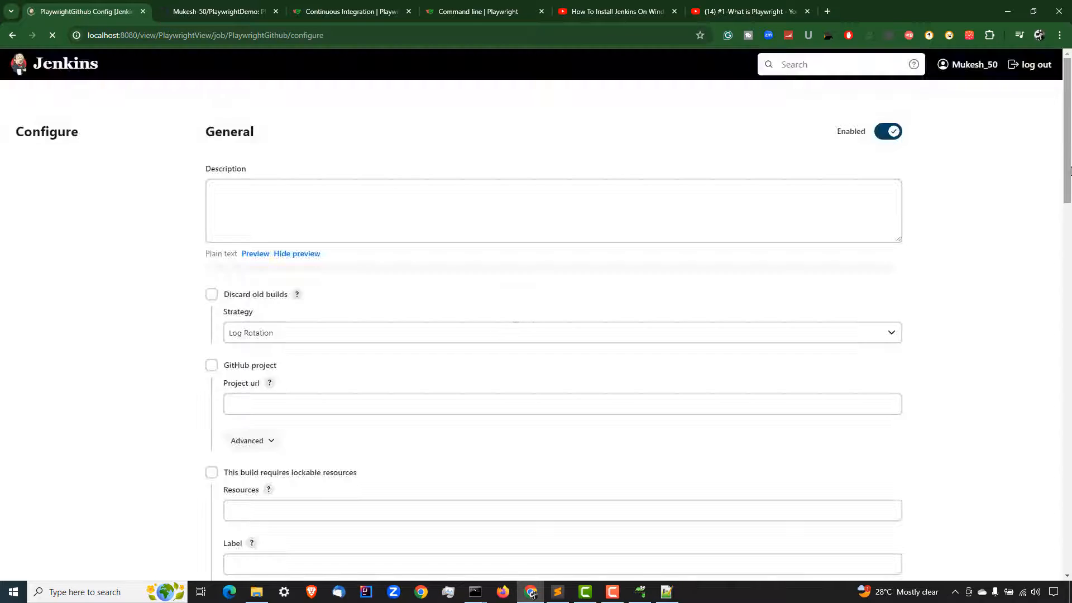
drag(1070, 184, 1057, 548)
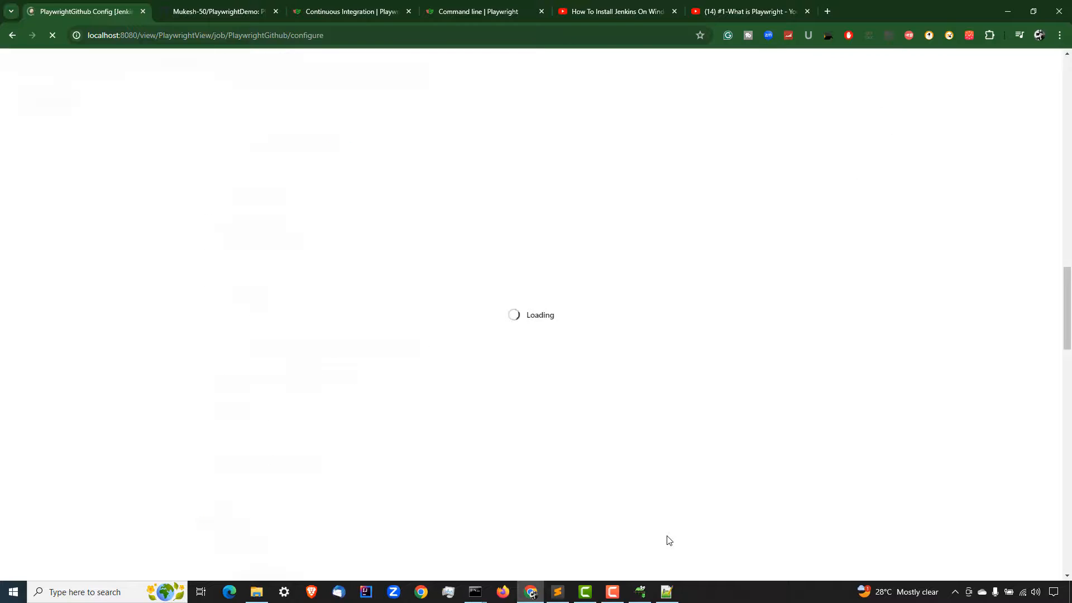
- Correct the second batch command to npx playwright test tests/%SpecFile% --project=%Browser% --headed, and save the job configuration
key(ctrl+4)
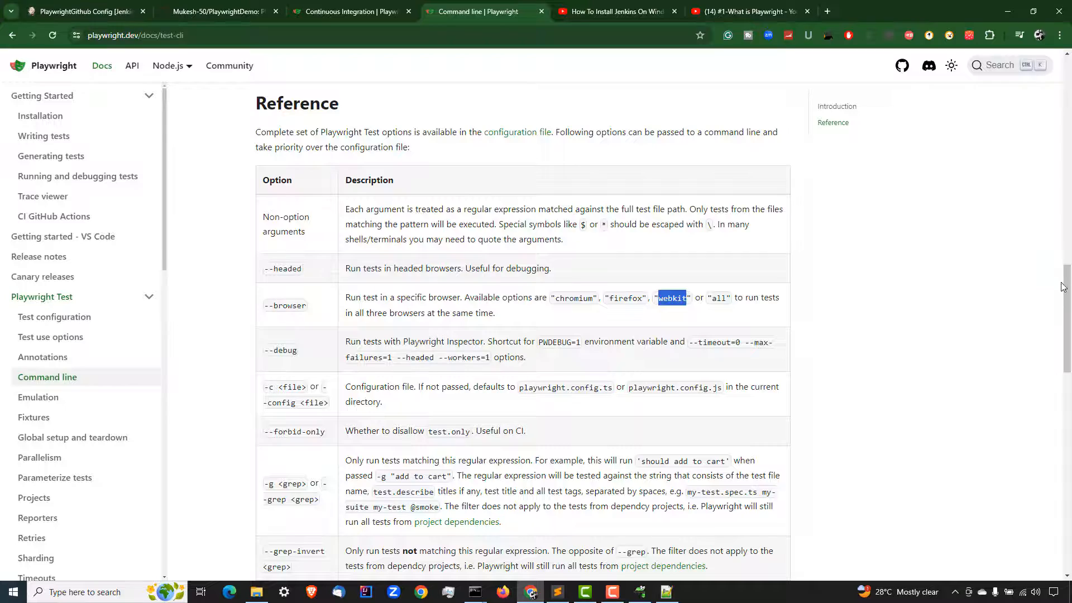
drag(1062, 287, 1054, 80)
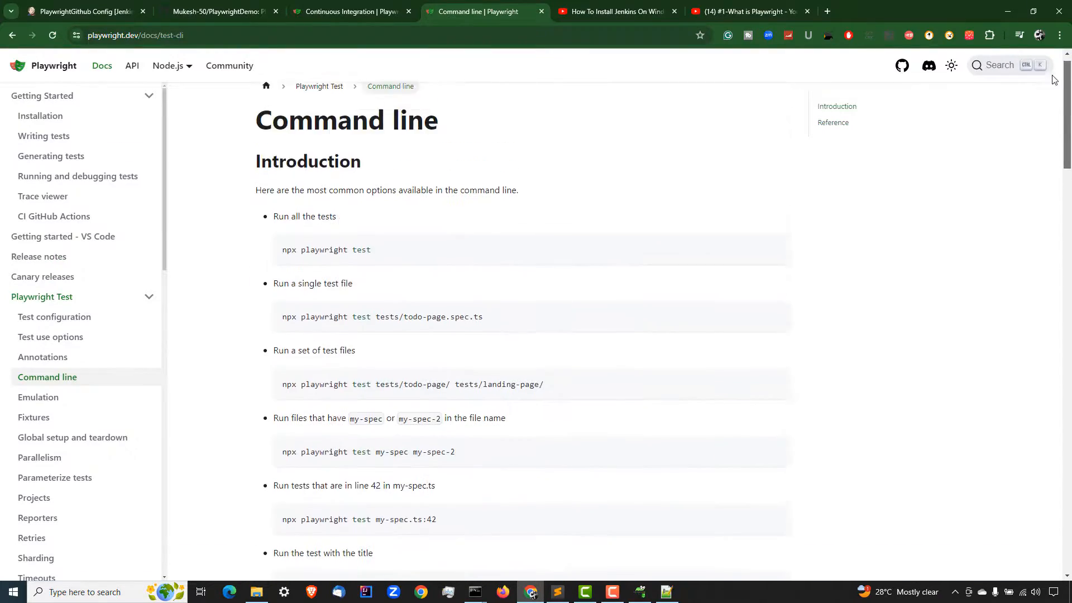
click(81, 13)
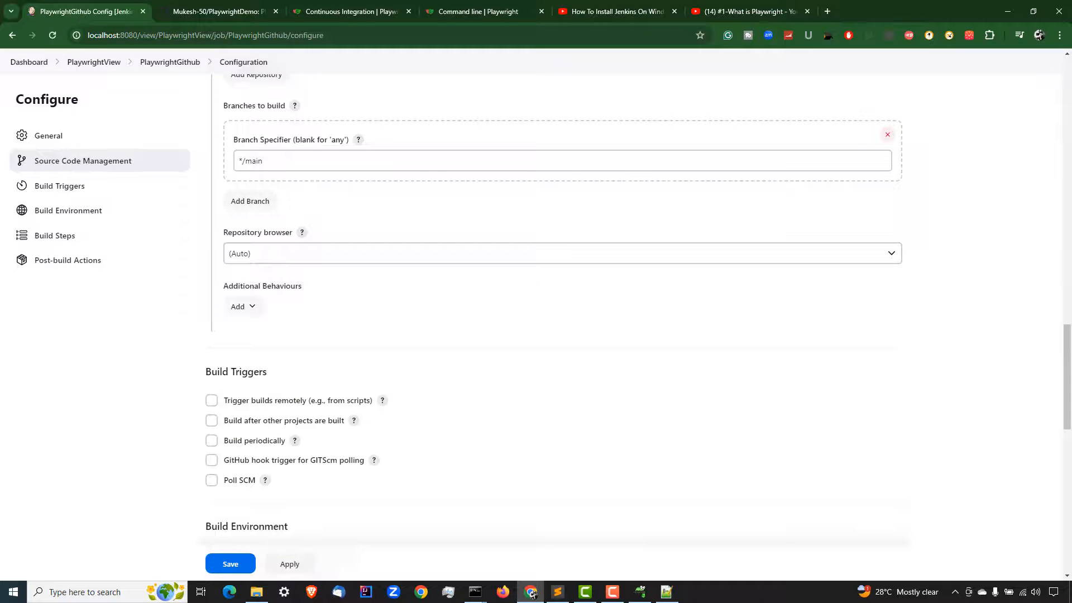
drag(1066, 384, 1057, 502)
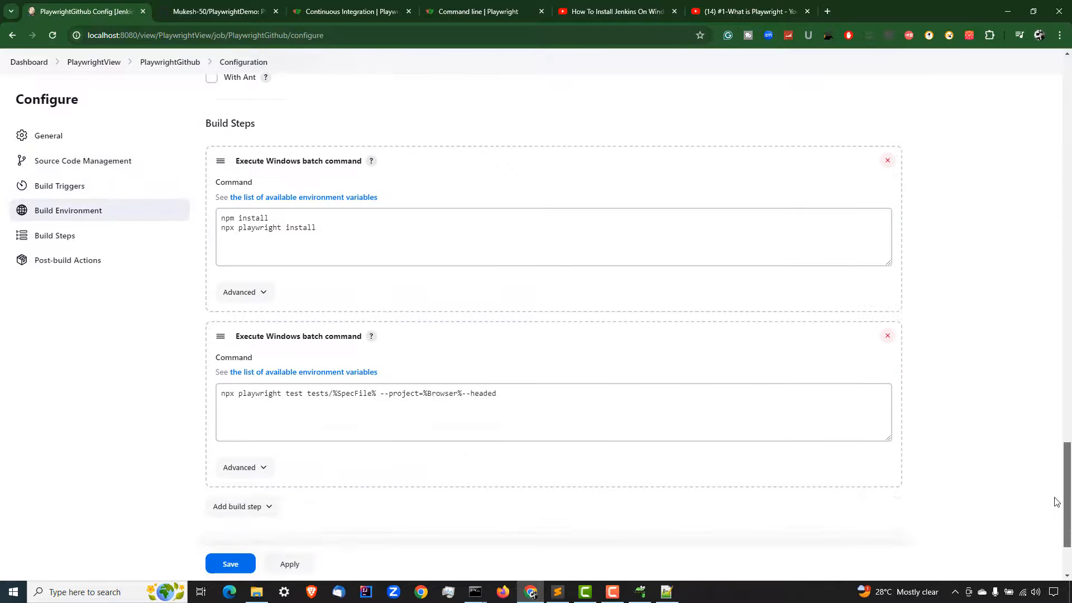
click(462, 395)
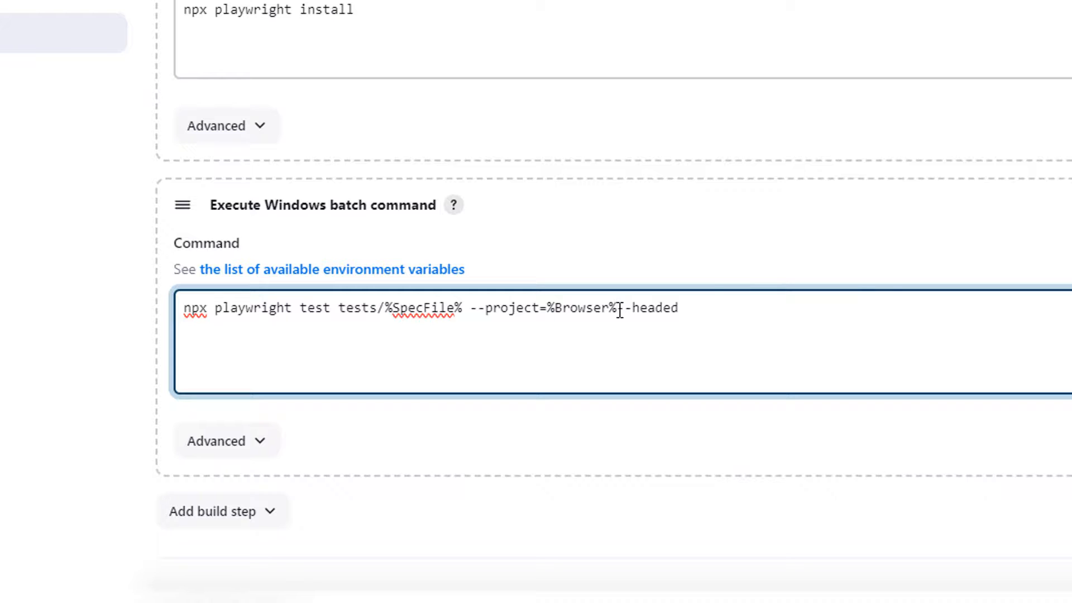
text(-)
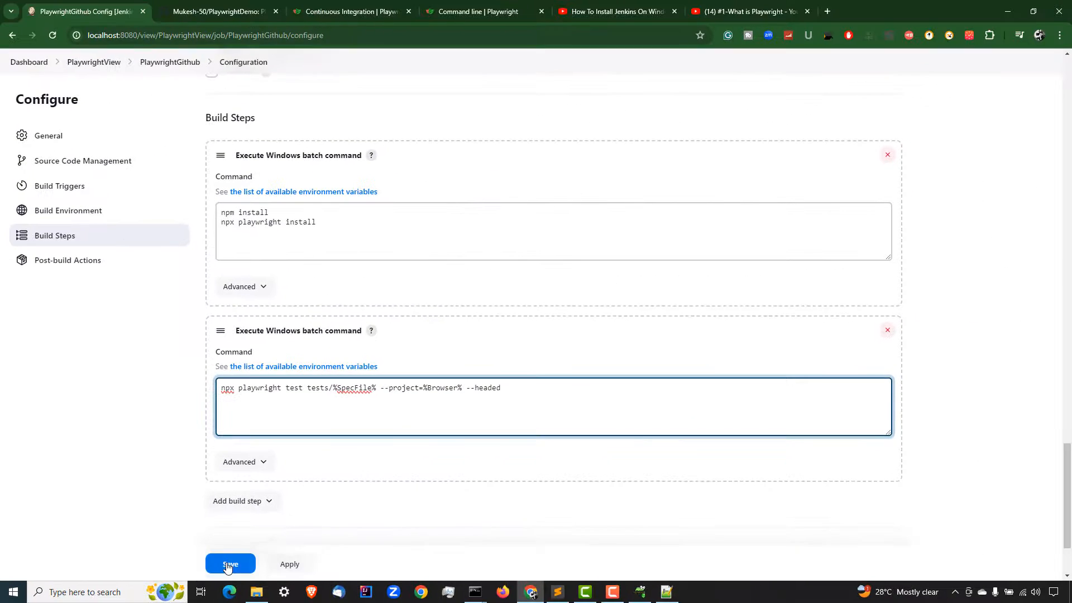
click(230, 564)
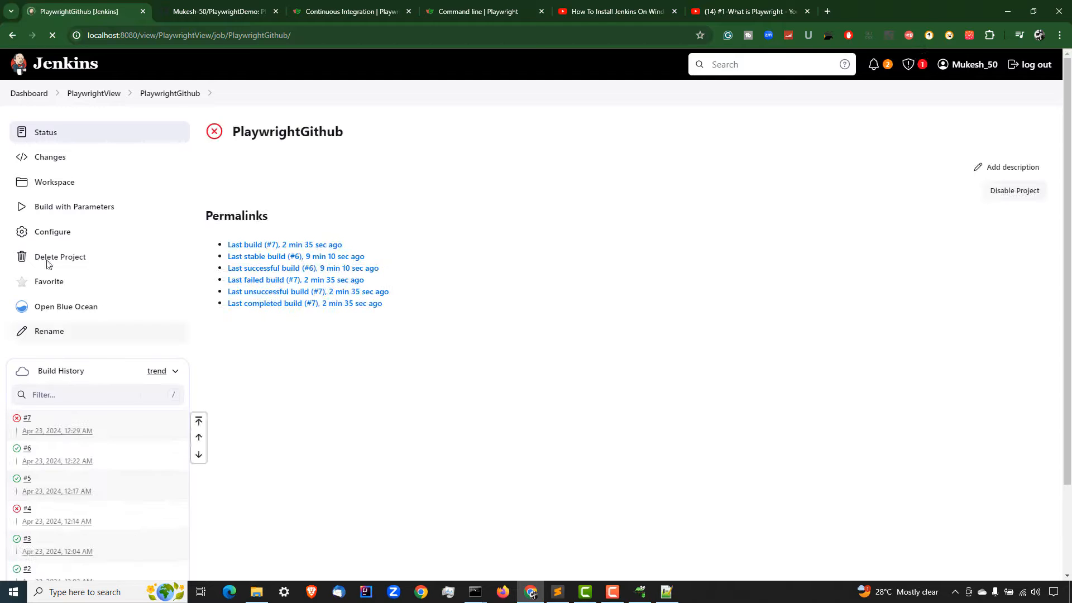
- Start a parameterized build with SpecFile example.spec.js and the chromium browser, and open the console output of build #8
click(79, 207)
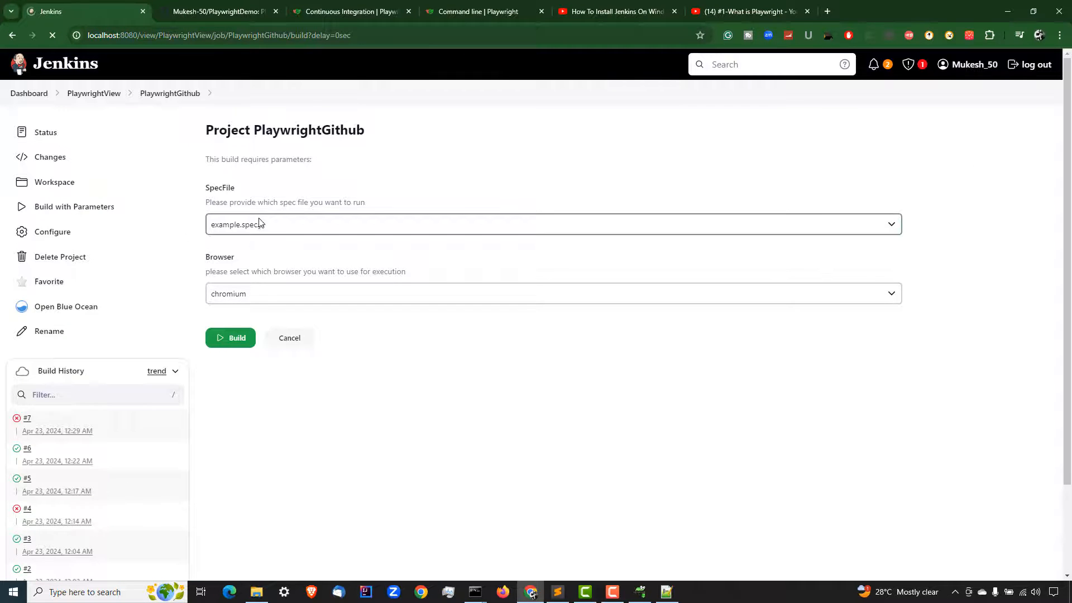
click(256, 229)
click(254, 241)
click(233, 338)
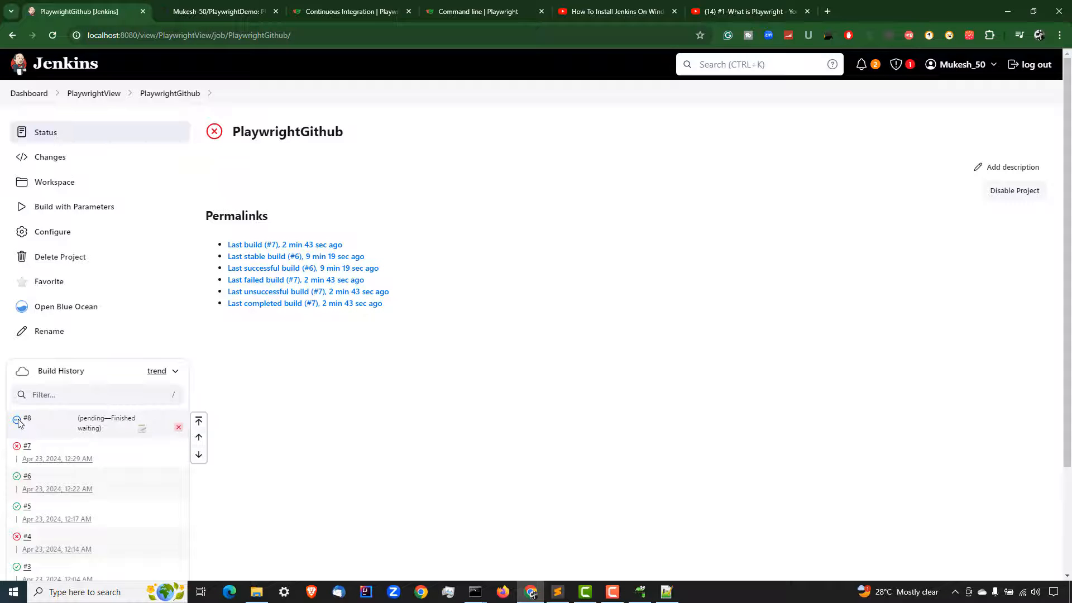
click(19, 423)
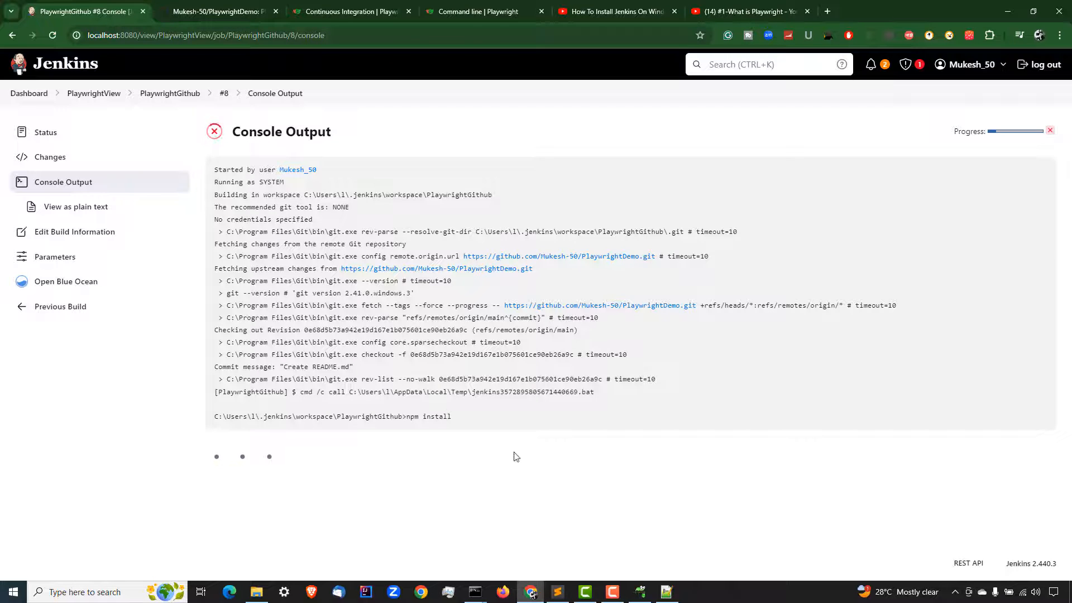
- Switch to the Sublime Text notes and review the Step 1 commands npm install and npx playwright install
click(557, 592)
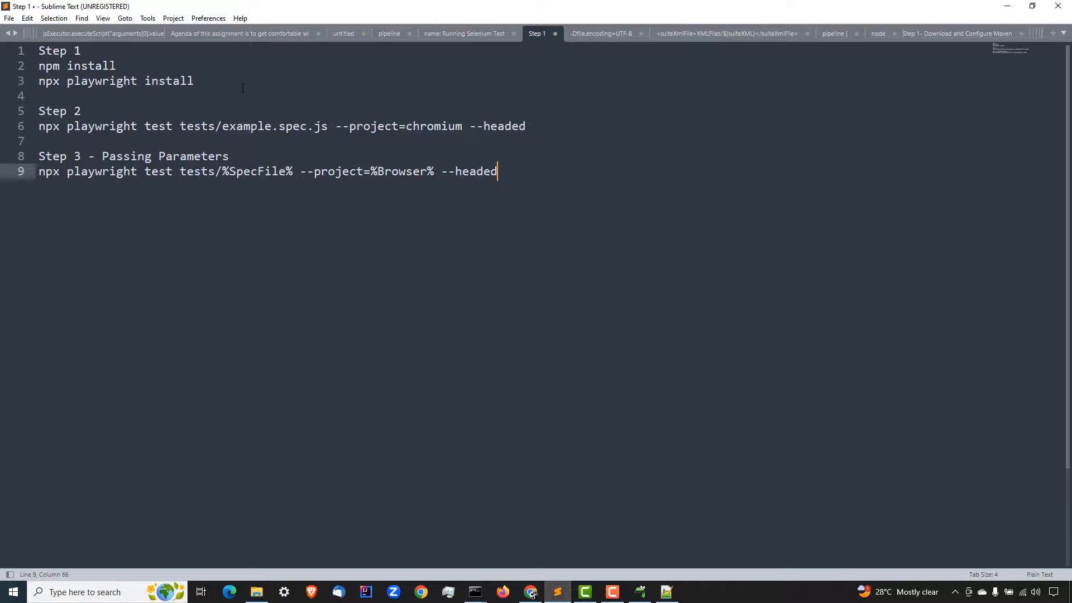
click(204, 76)
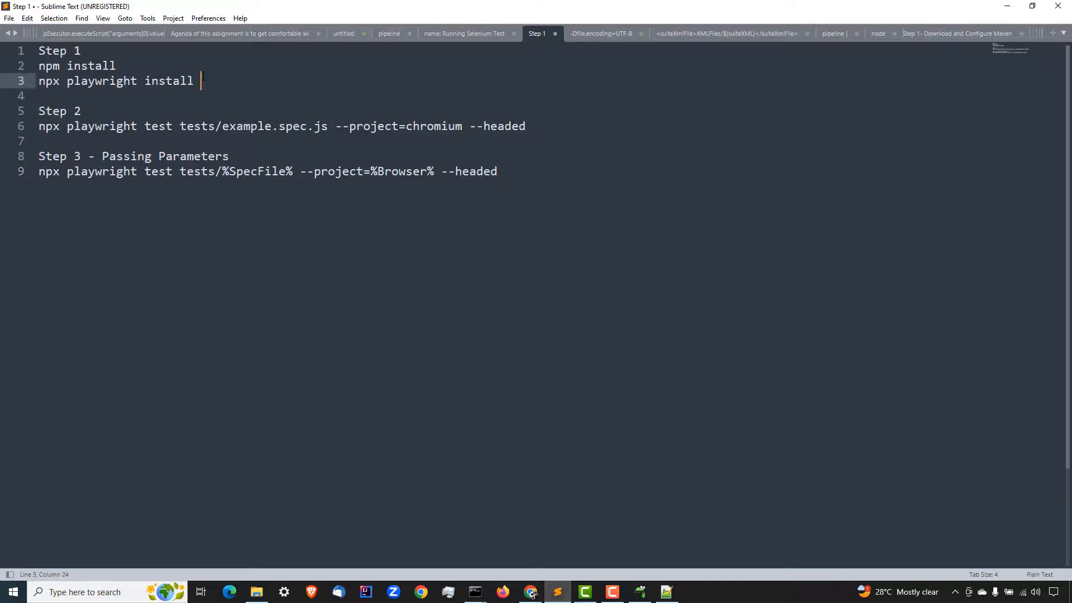
drag(220, 88, 37, 66)
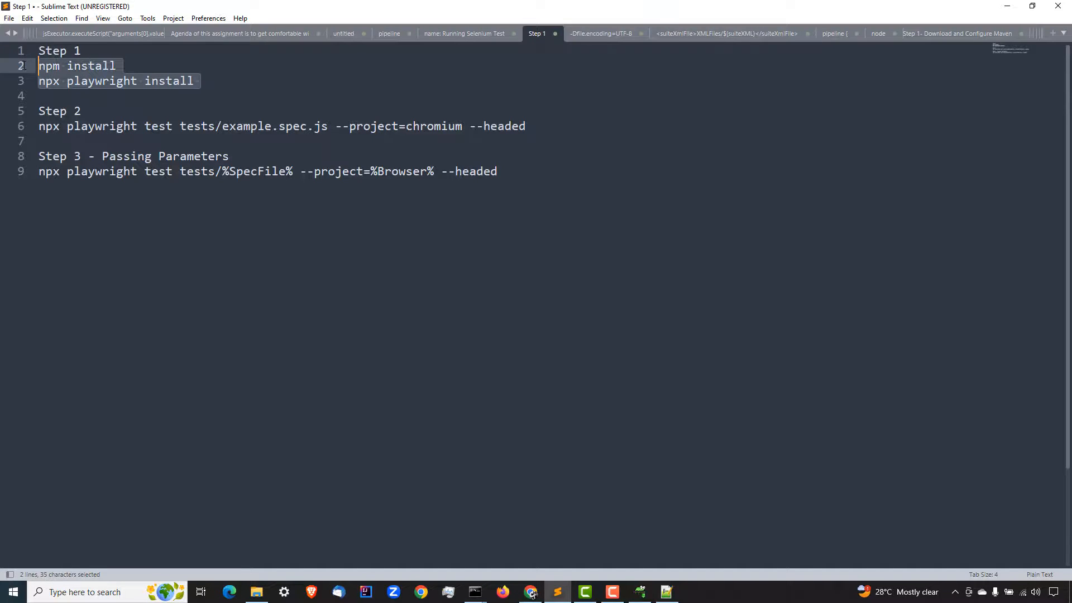
click(306, 94)
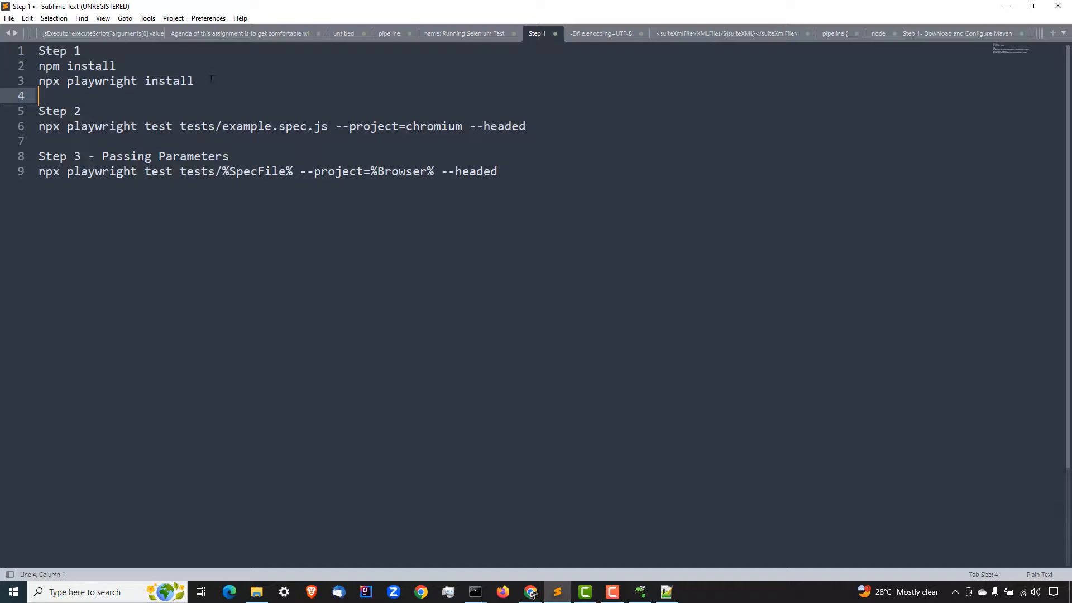
drag(129, 68, 33, 68)
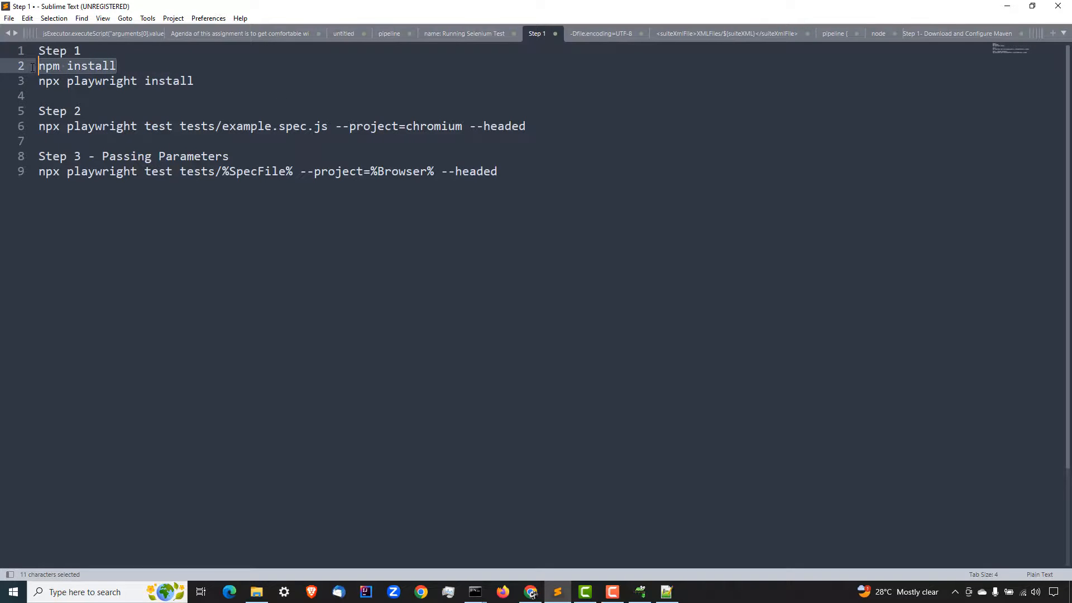
click(147, 84)
drag(201, 81, 38, 80)
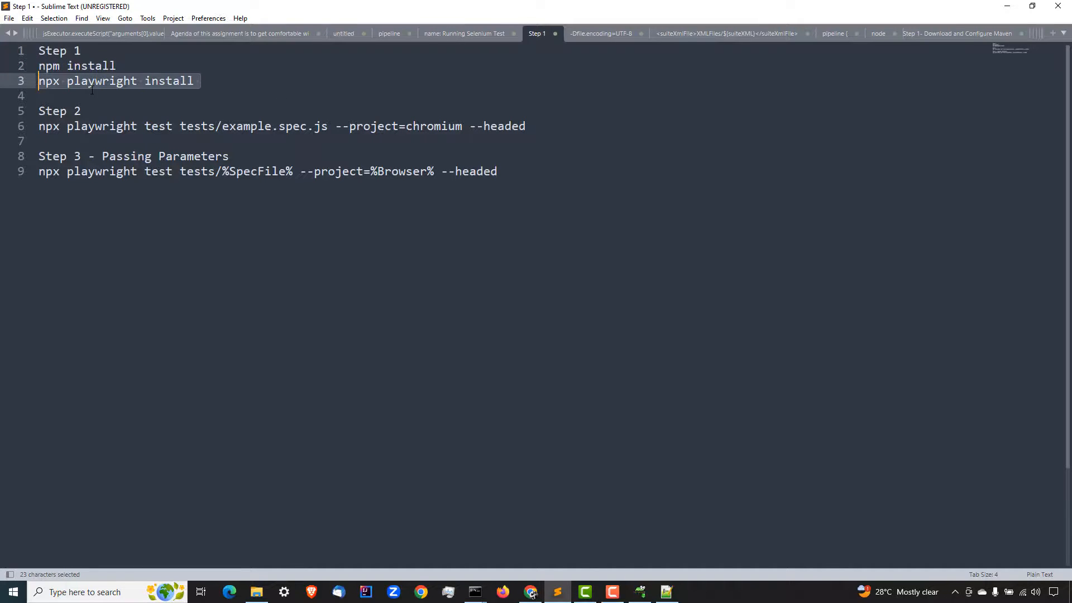
click(208, 81)
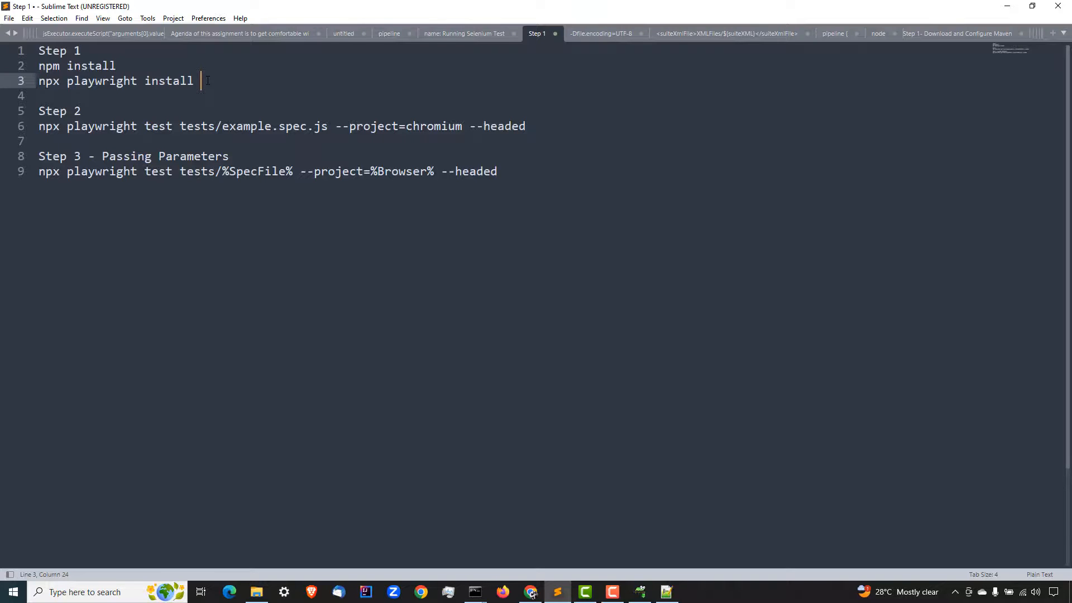
- Review the Step 2 test command in the notes: the tests folder, spec file, --project=chromium and --headed parts
drag(528, 129, 11, 117)
drag(223, 128, 329, 128)
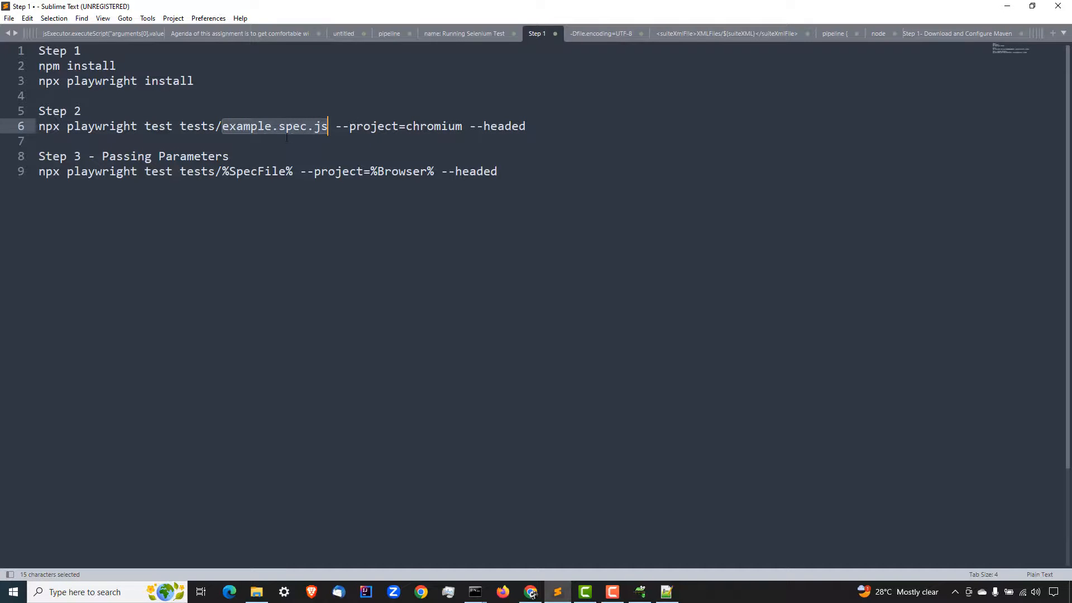
double_click(181, 128)
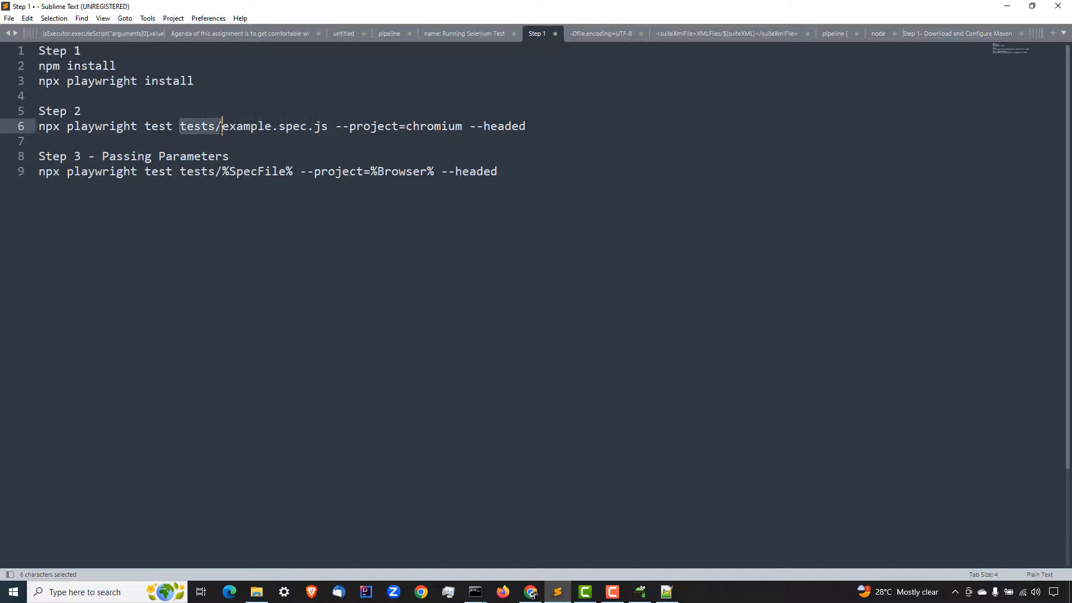
click(244, 128)
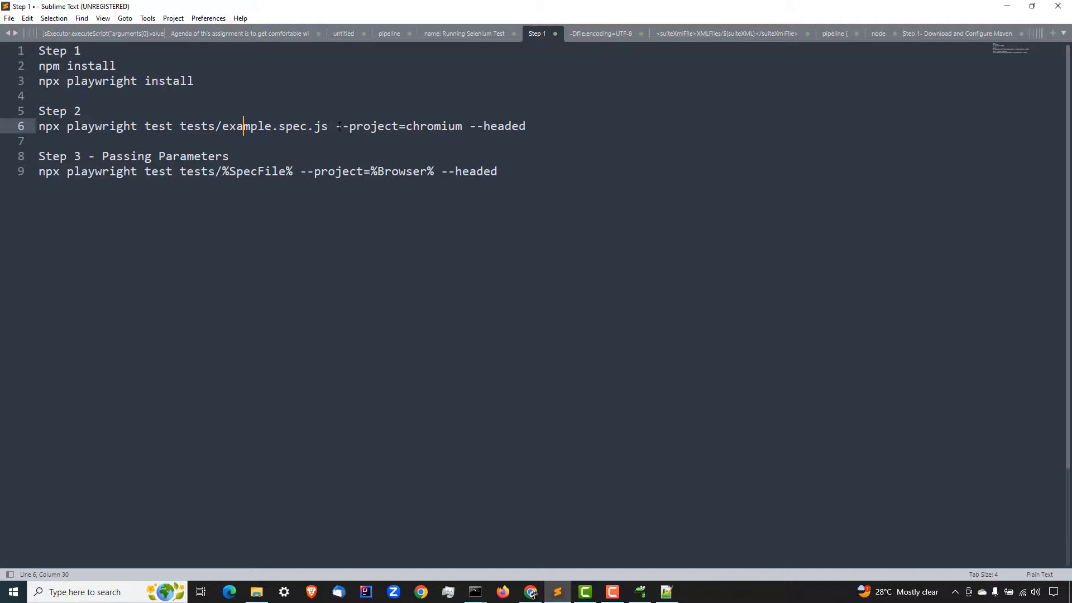
drag(336, 128, 460, 134)
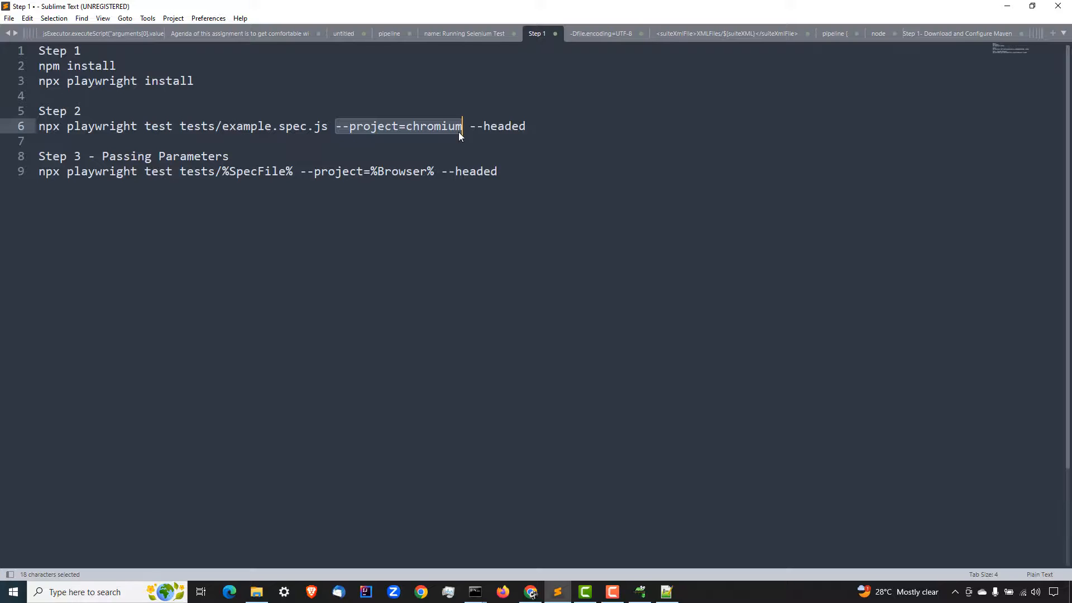
drag(470, 132, 531, 130)
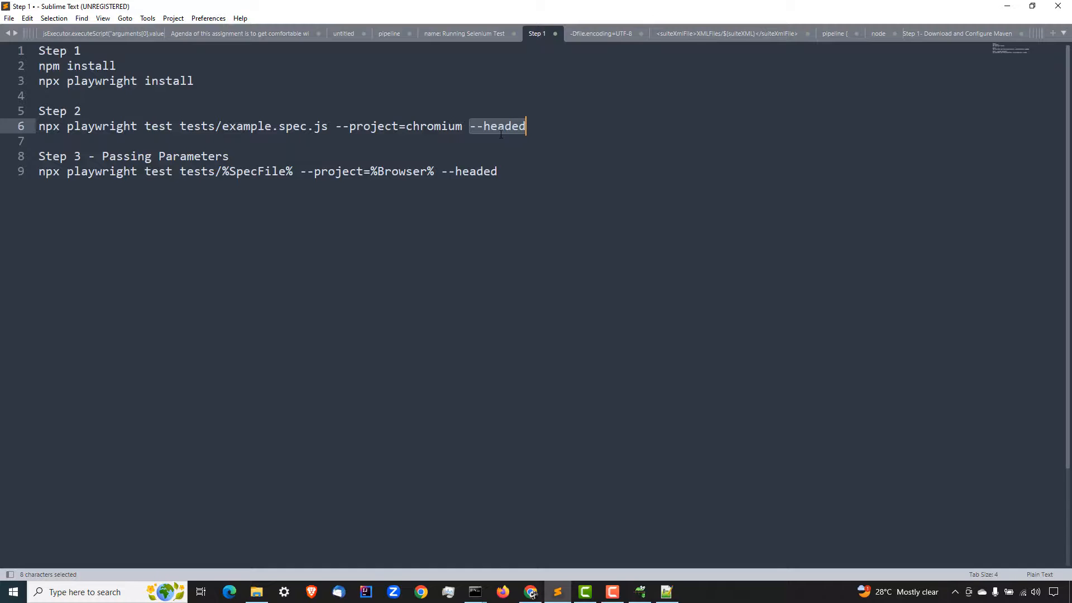
key(Down)
- Review the Step 3 command in the notes, which passes the SpecFile and Browser parameters
drag(499, 171, 2, 155)
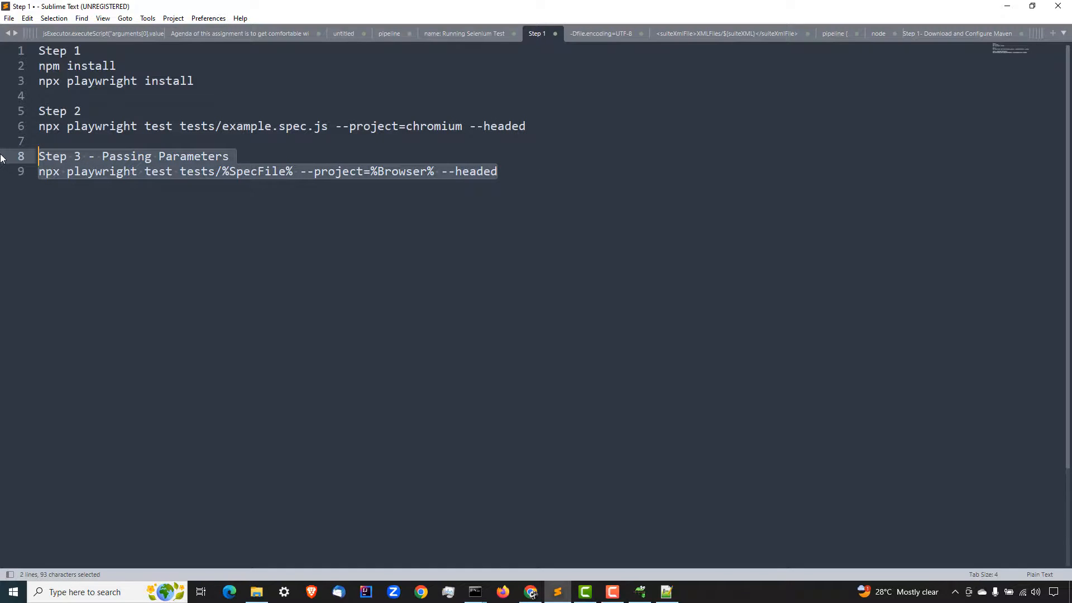
click(238, 192)
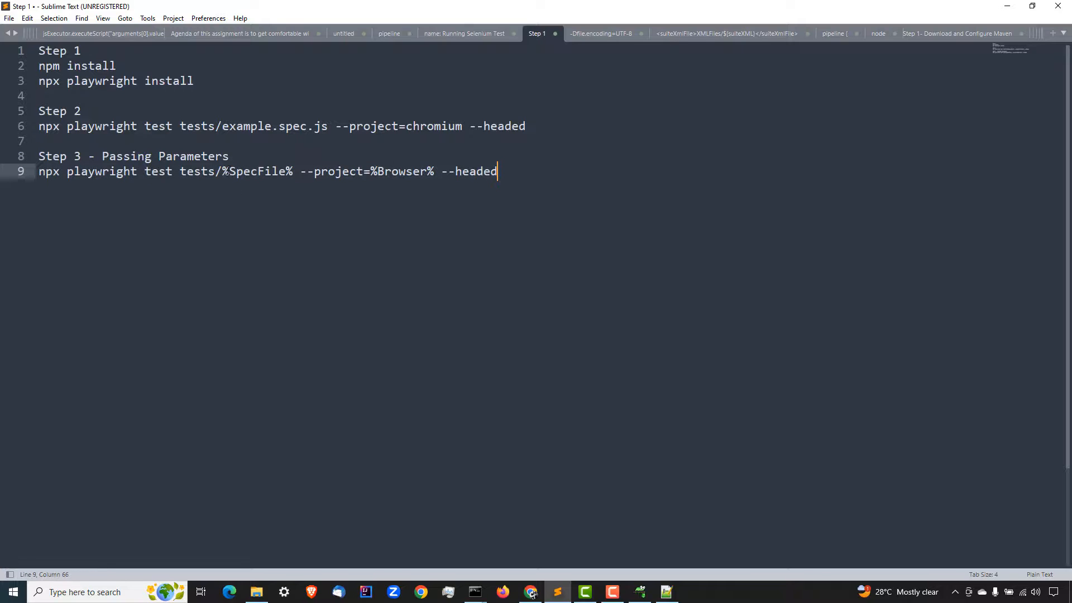
drag(223, 172, 286, 171)
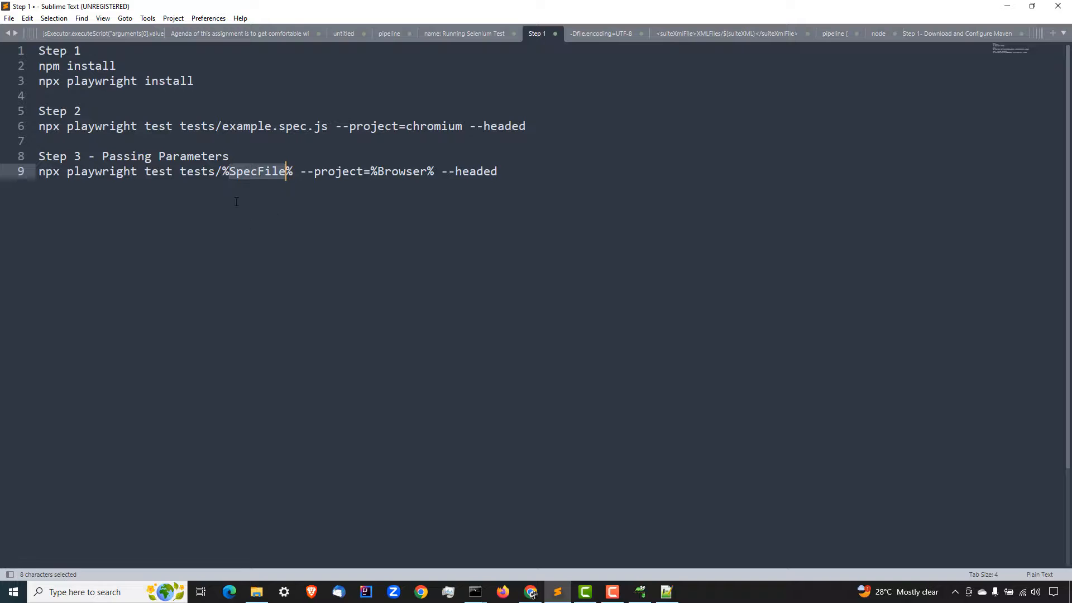
click(301, 173)
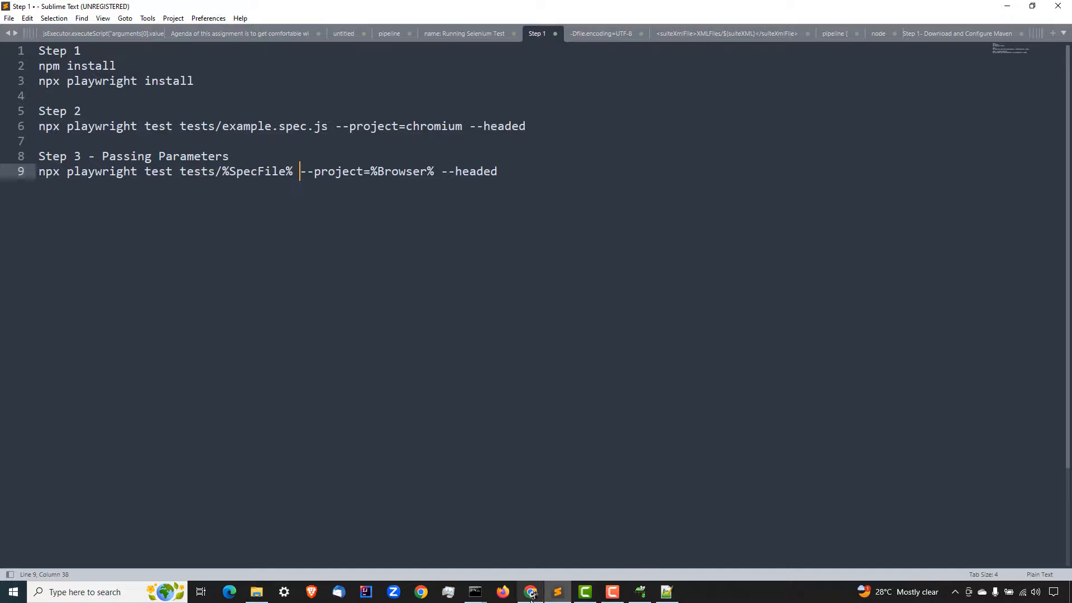
- Switch back to Jenkins in Chrome, reopen the console output of PlaywrightGithub build #8 and examine the executed commands and test result
click(531, 592)
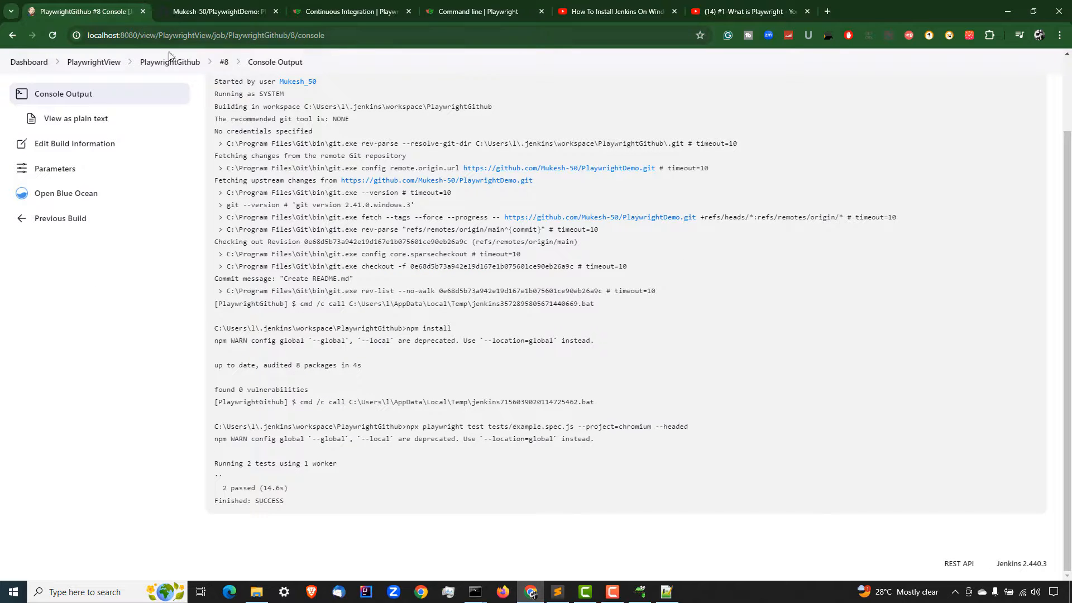
click(162, 61)
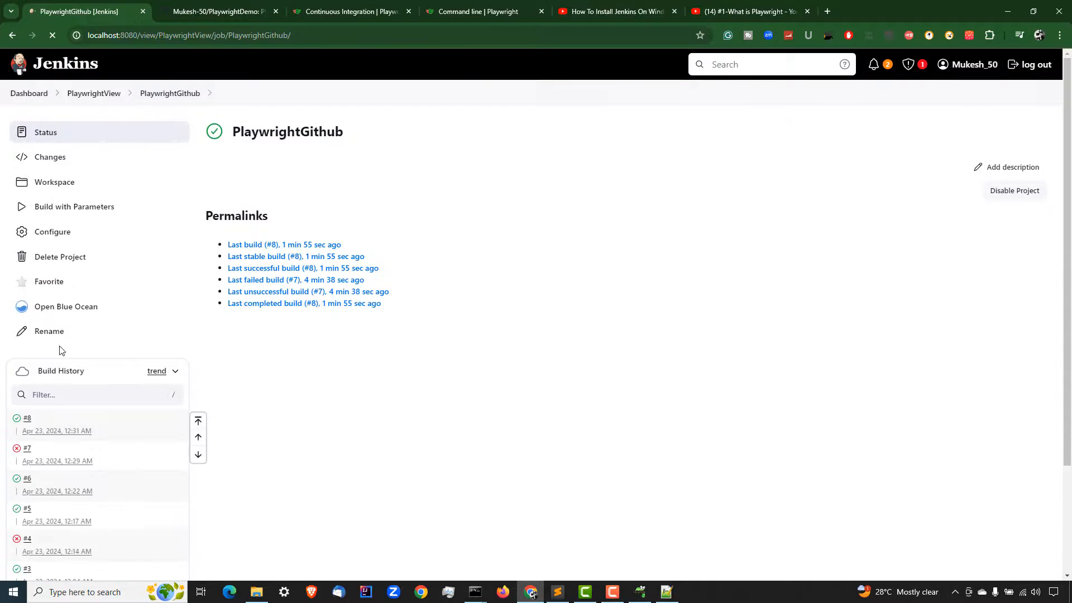
click(20, 420)
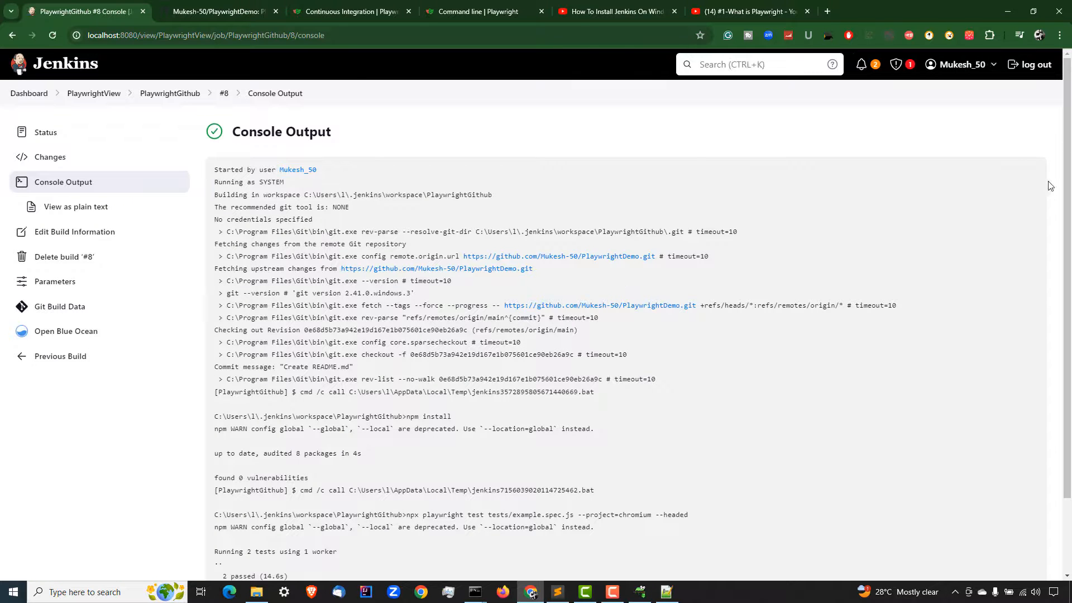
drag(1049, 174, 1035, 234)
click(1000, 339)
drag(1044, 283, 1032, 360)
click(1026, 405)
scroll(1046, 374, down, 2)
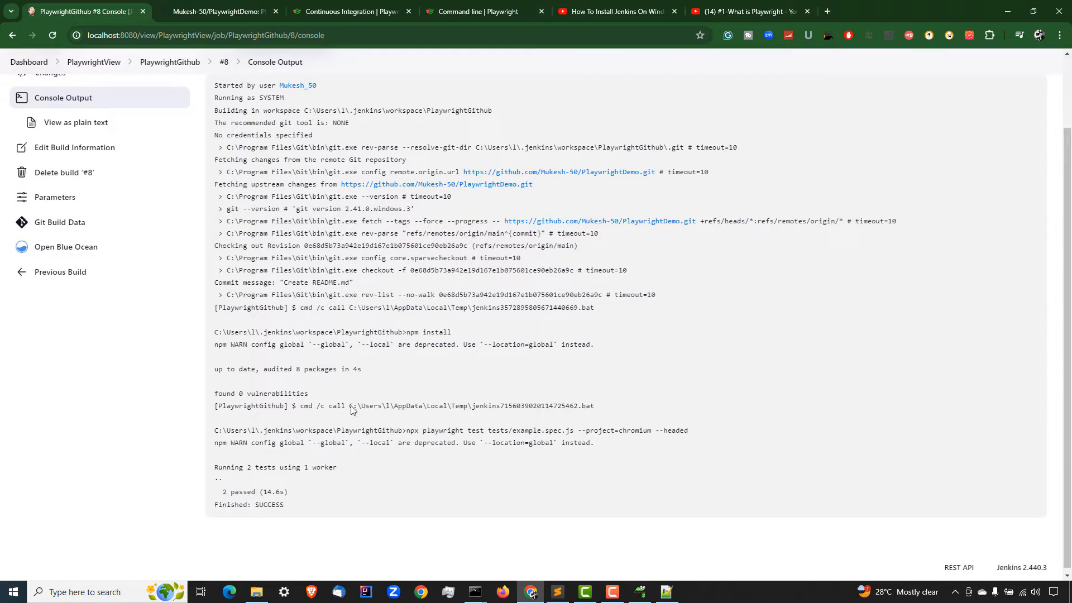
- Open the PSample job from PlaywrightView and inspect the console output of builds #11 and #10
click(89, 62)
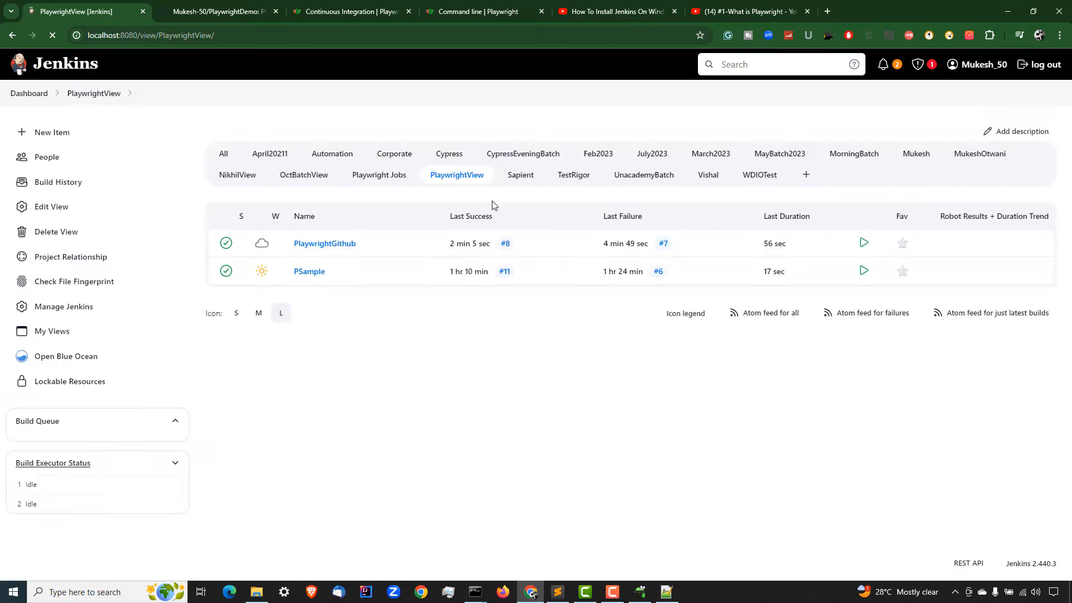
click(308, 273)
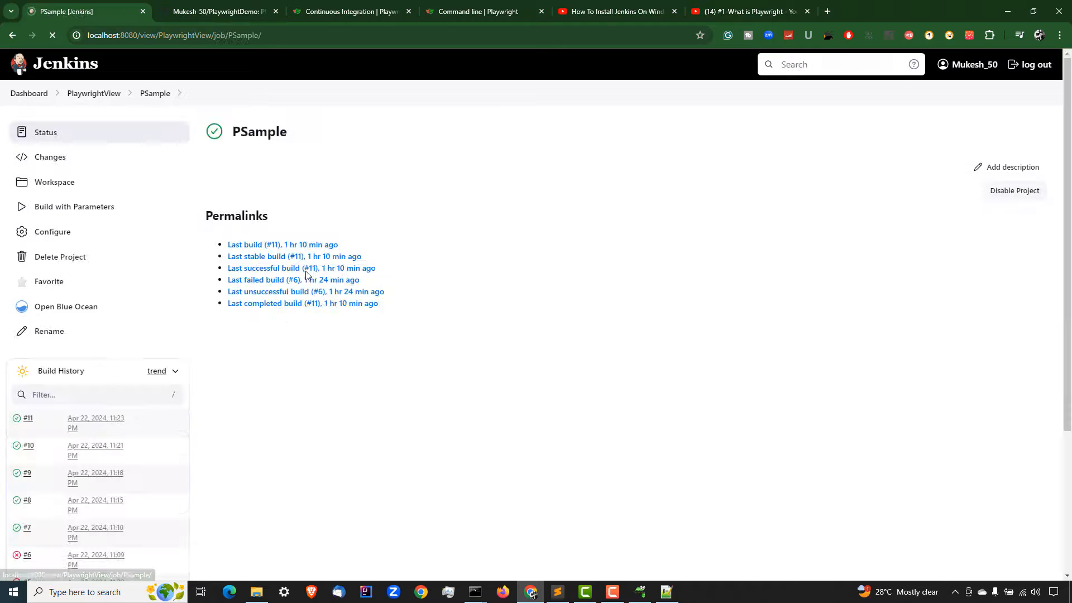
click(15, 425)
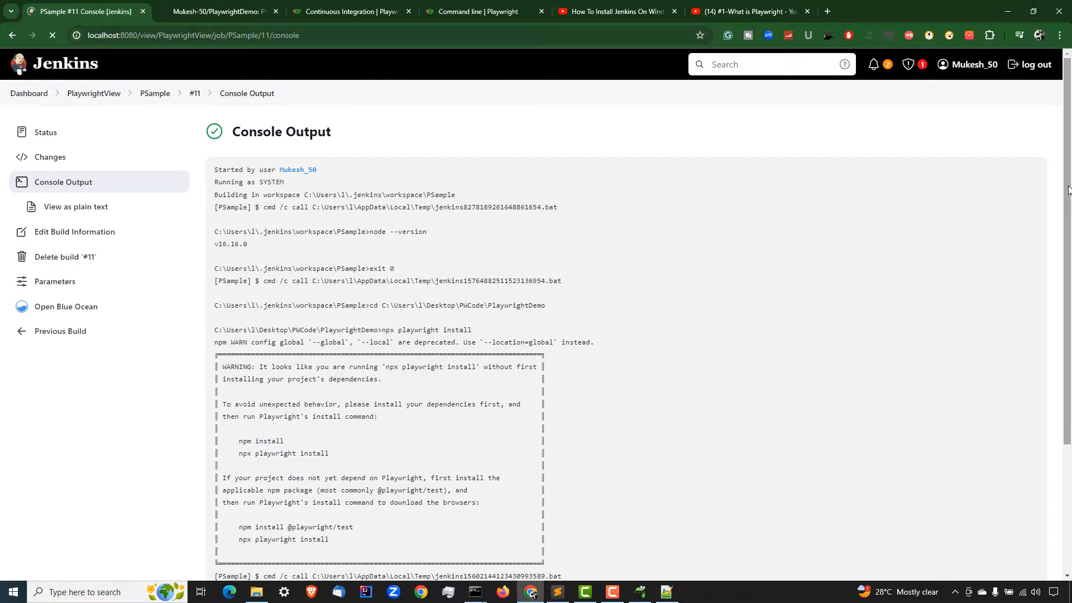
drag(1068, 190, 1043, 178)
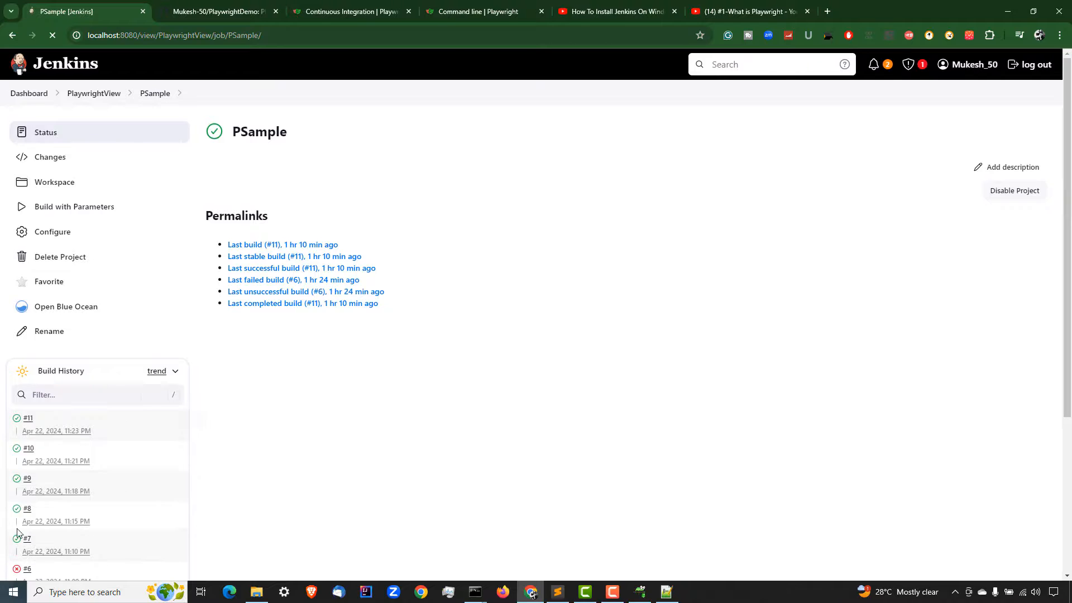
click(19, 450)
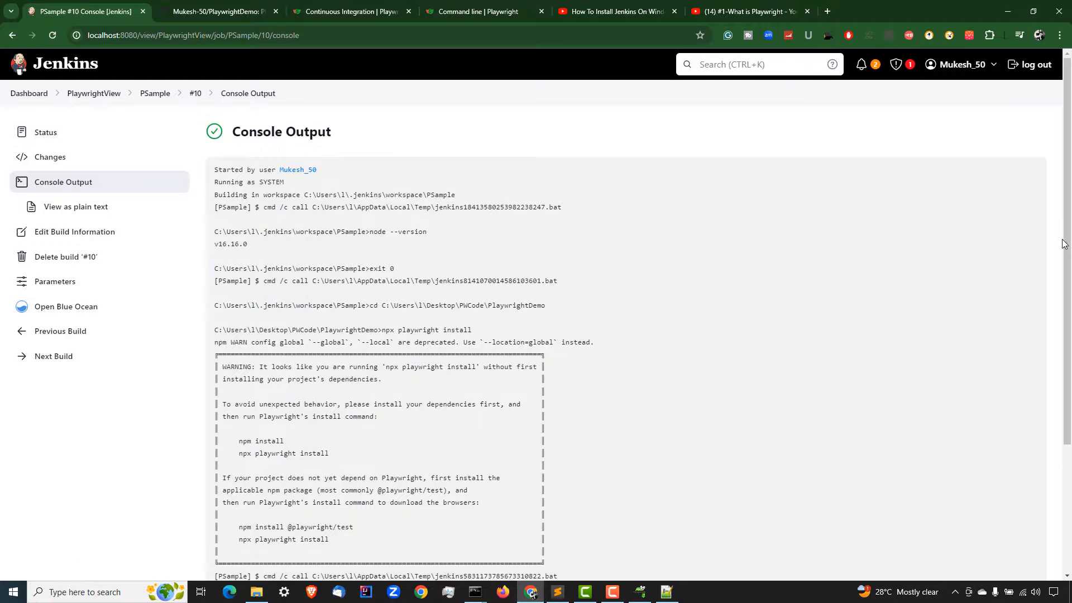
- Review the commands and test result in the console output of PSample build #10
drag(1063, 244, 1061, 313)
scroll(1055, 435, down, 3)
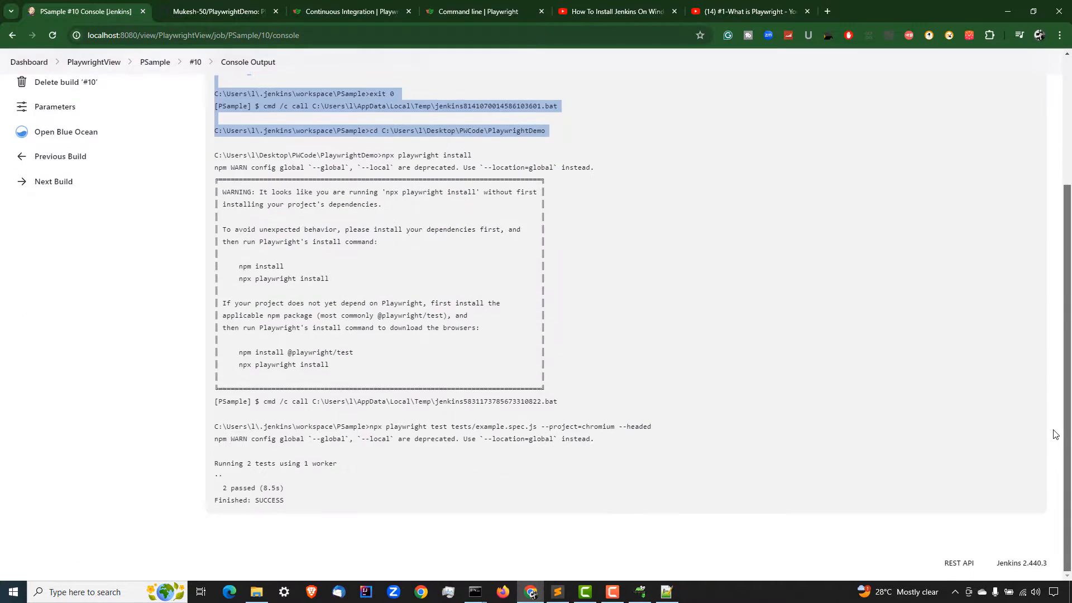
scroll(1049, 121, up, 3)
click(180, 103)
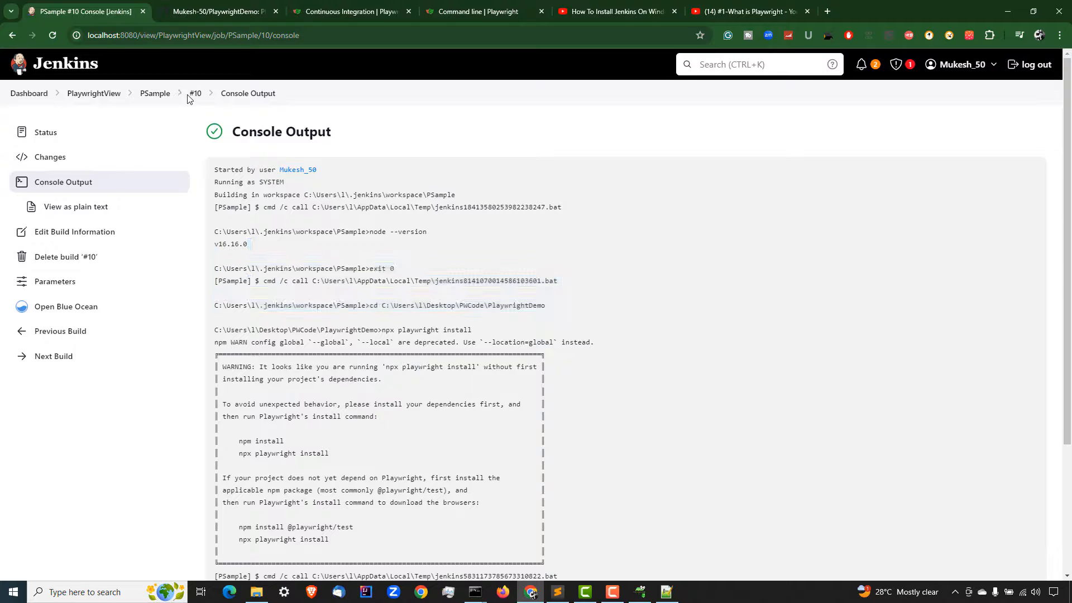
- Return to the PSample job and open the console output of build #9 at its browser download log
click(155, 93)
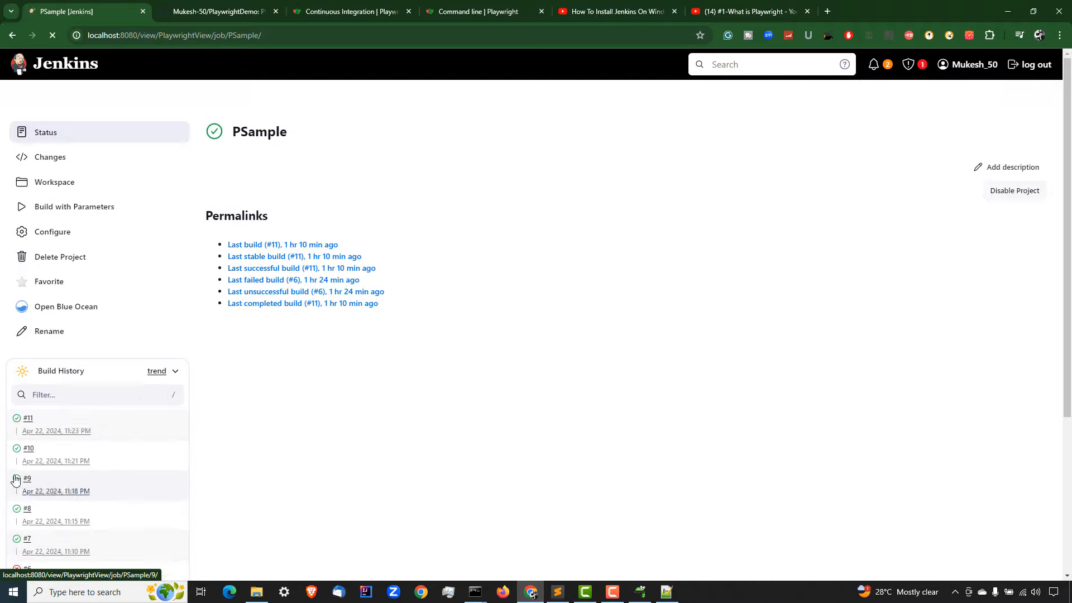
click(16, 480)
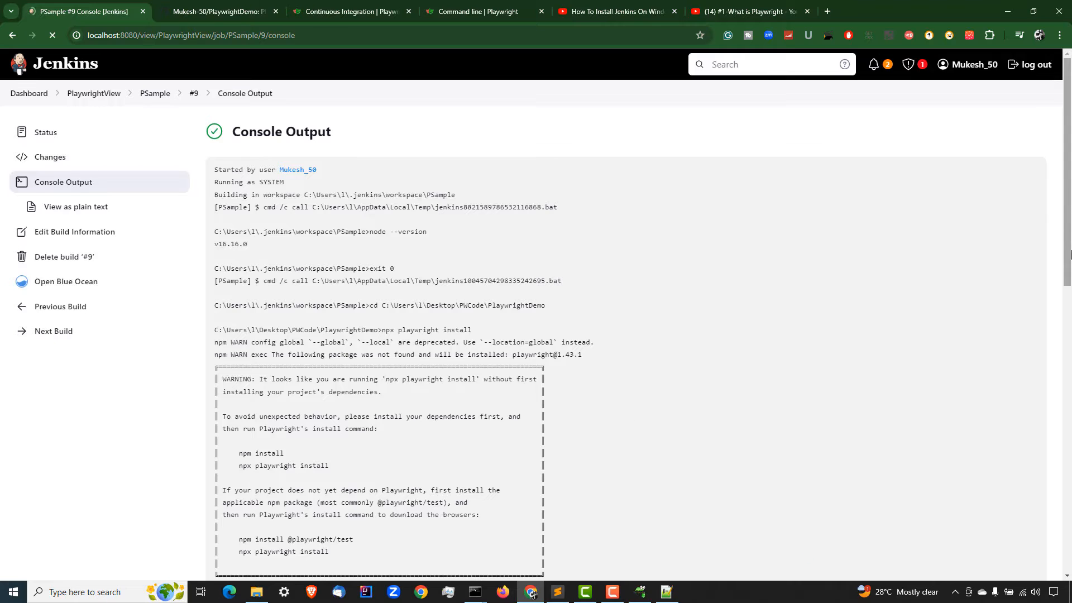
drag(1071, 255, 1040, 402)
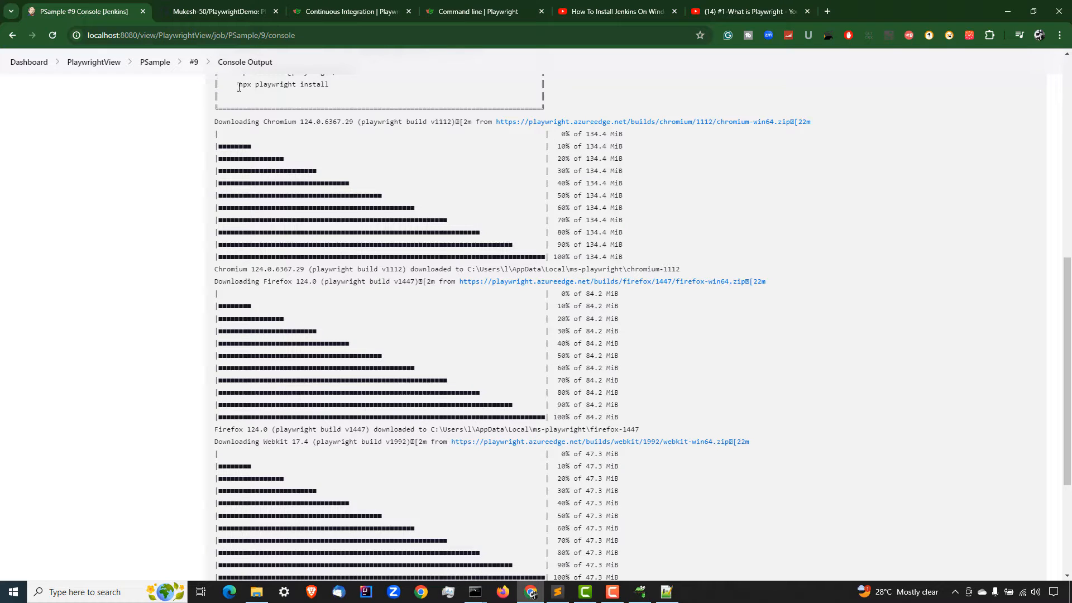
- Examine the npx playwright install line and the Chromium, Firefox and Webkit downloads in build #9's console output
drag(238, 85, 346, 81)
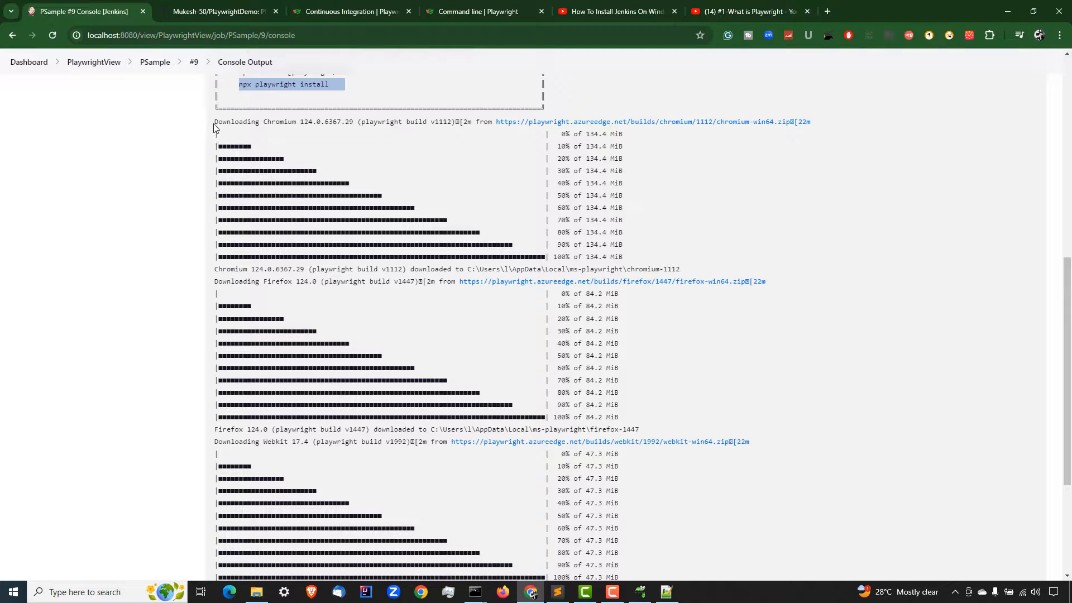
drag(214, 122, 686, 271)
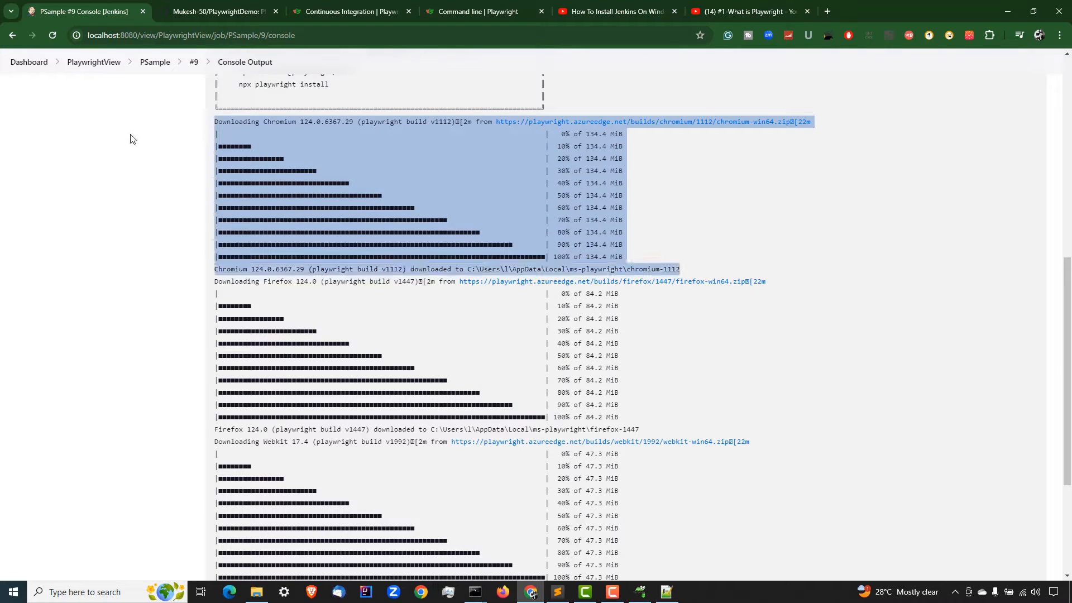
double_click(280, 120)
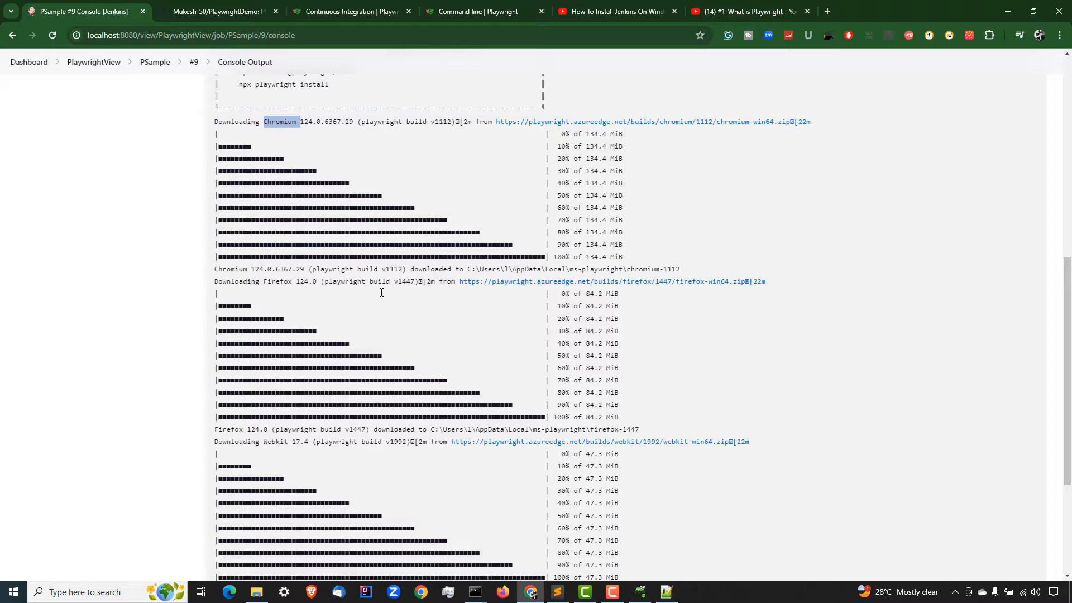
double_click(279, 282)
scroll(280, 286, down, 4)
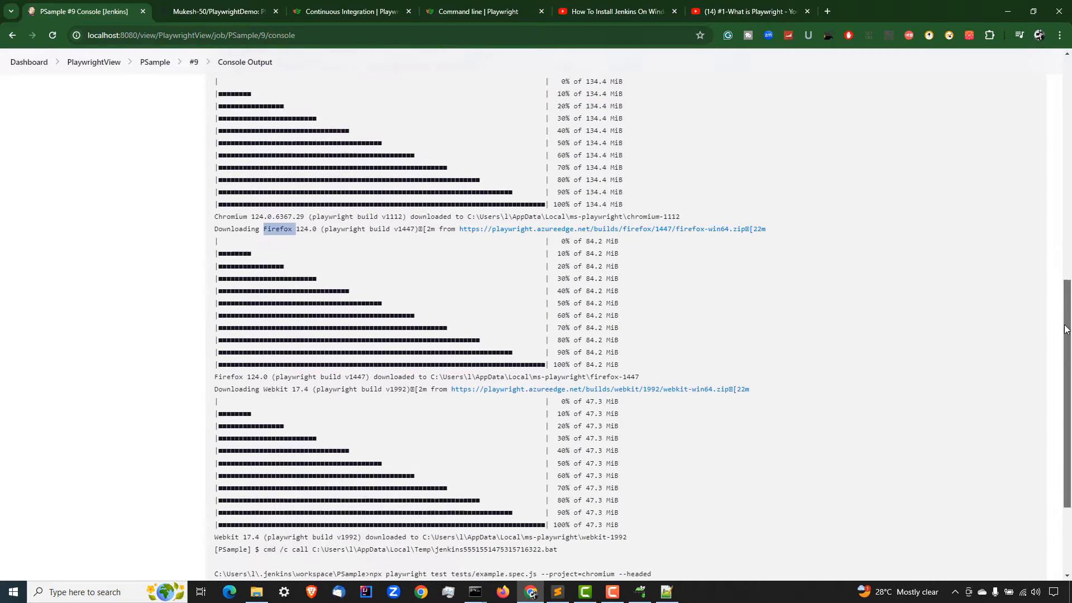
click(272, 246)
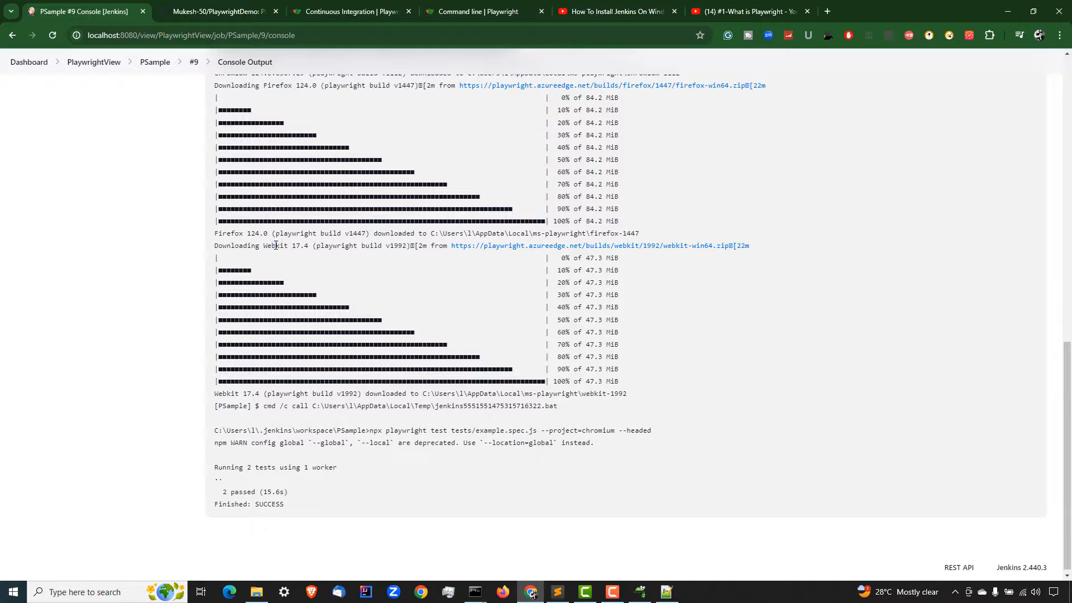
- Check the test run lines at the end of build #9's console output and go back to PlaywrightView
drag(215, 467, 372, 474)
click(453, 473)
click(151, 64)
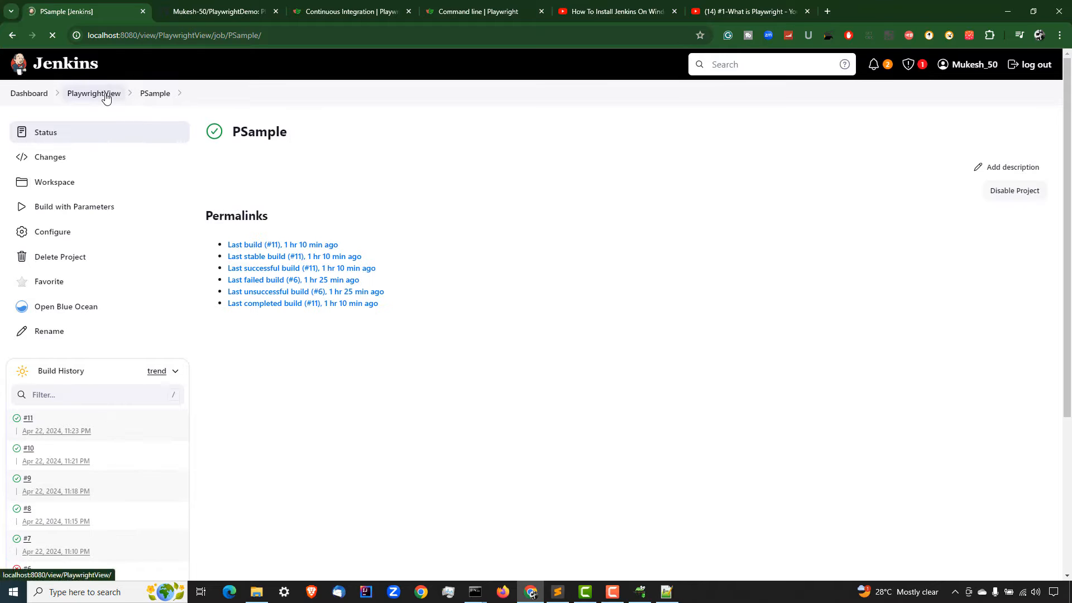
click(105, 95)
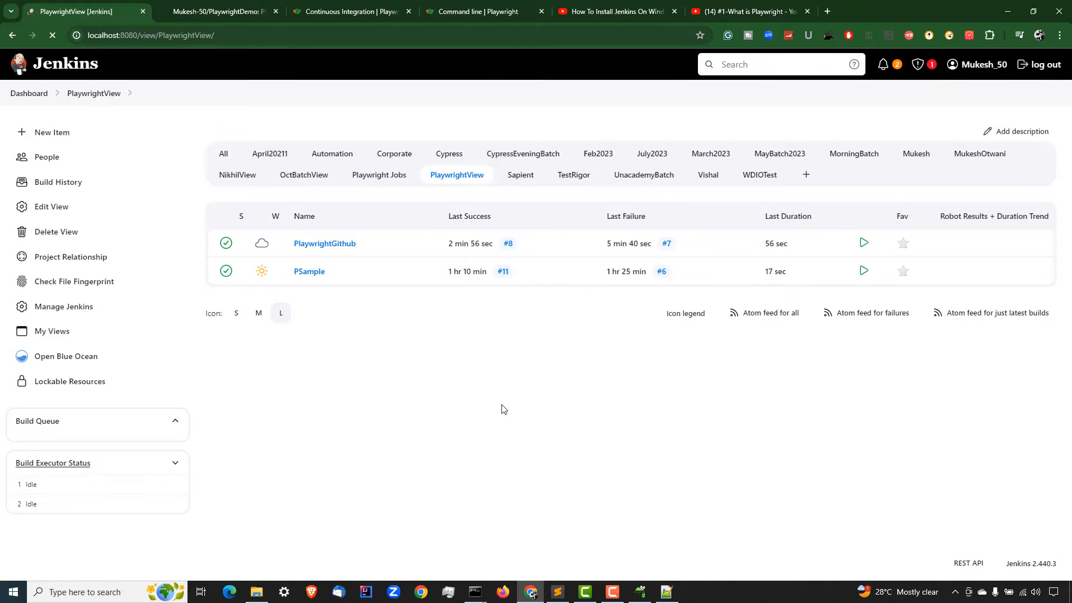